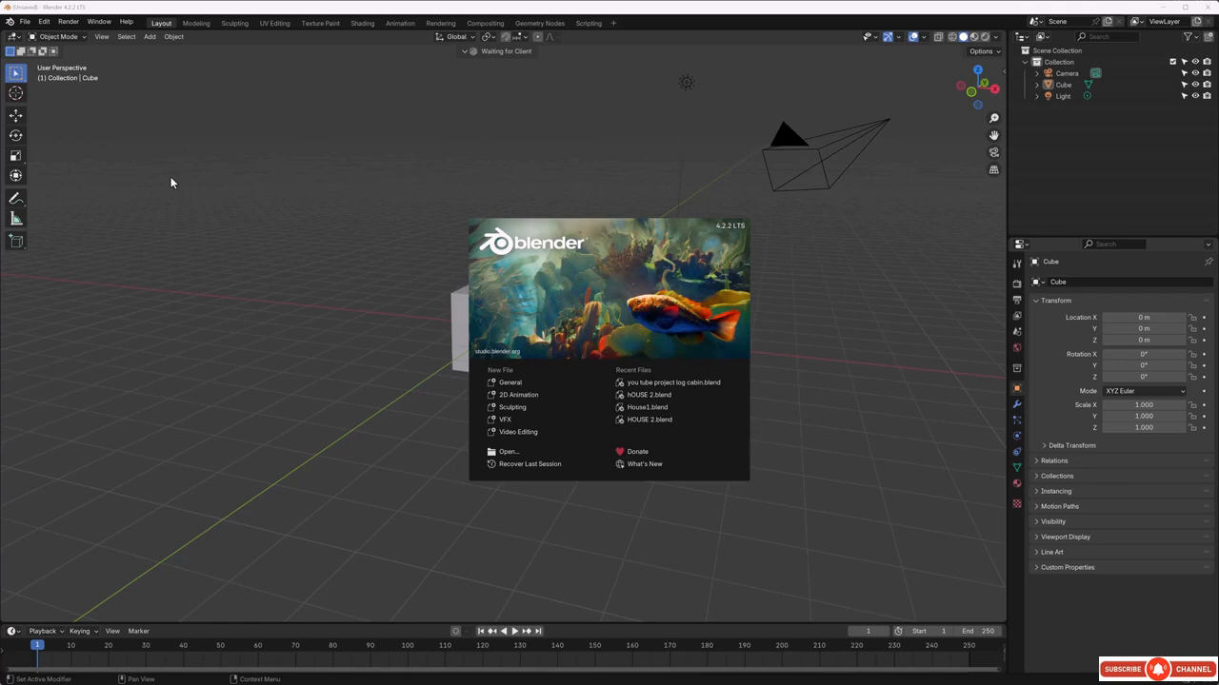
# Dismiss the splash screen and delete the default cube, camera and light from the scene
pyautogui.click(332, 228)
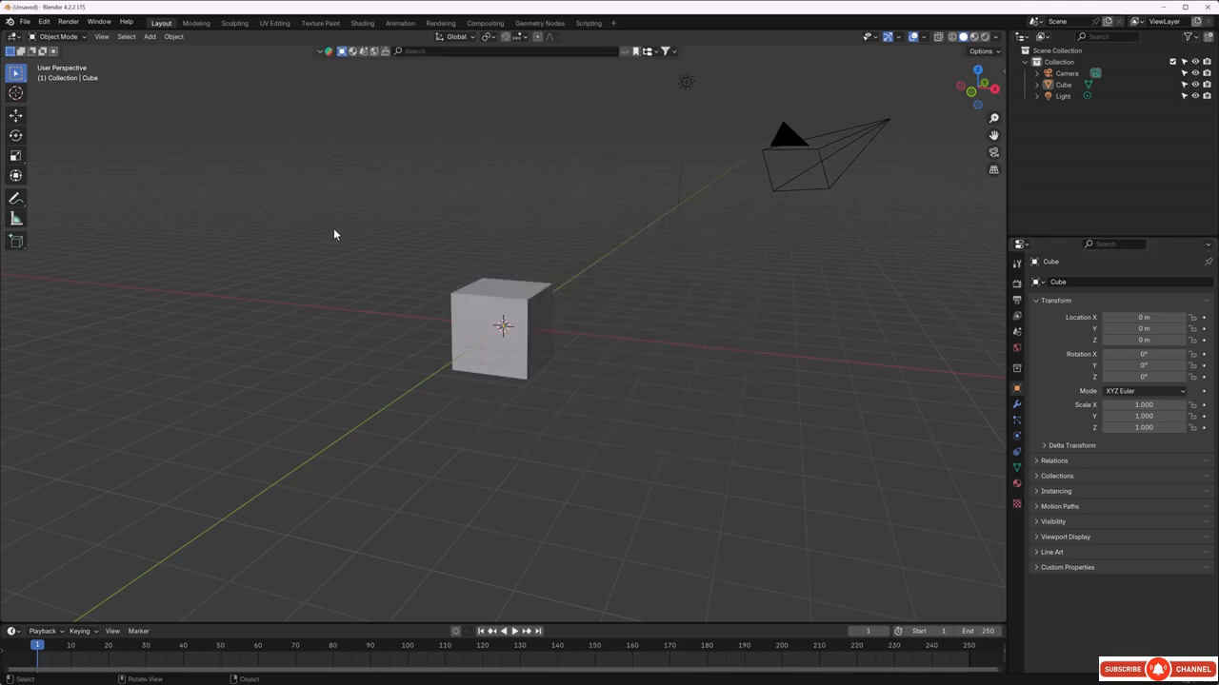
pyautogui.scroll(-3, 495, 248)
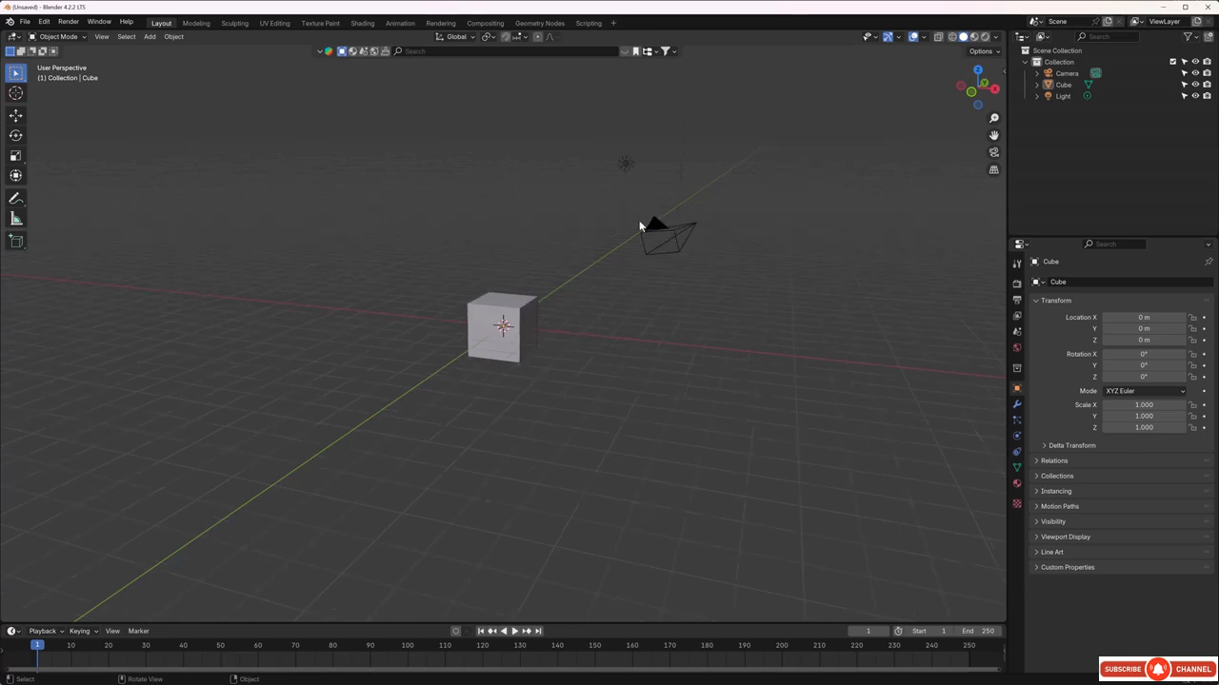
pyautogui.moveTo(739, 135); pyautogui.dragTo(311, 461)
pyautogui.press('Delete')
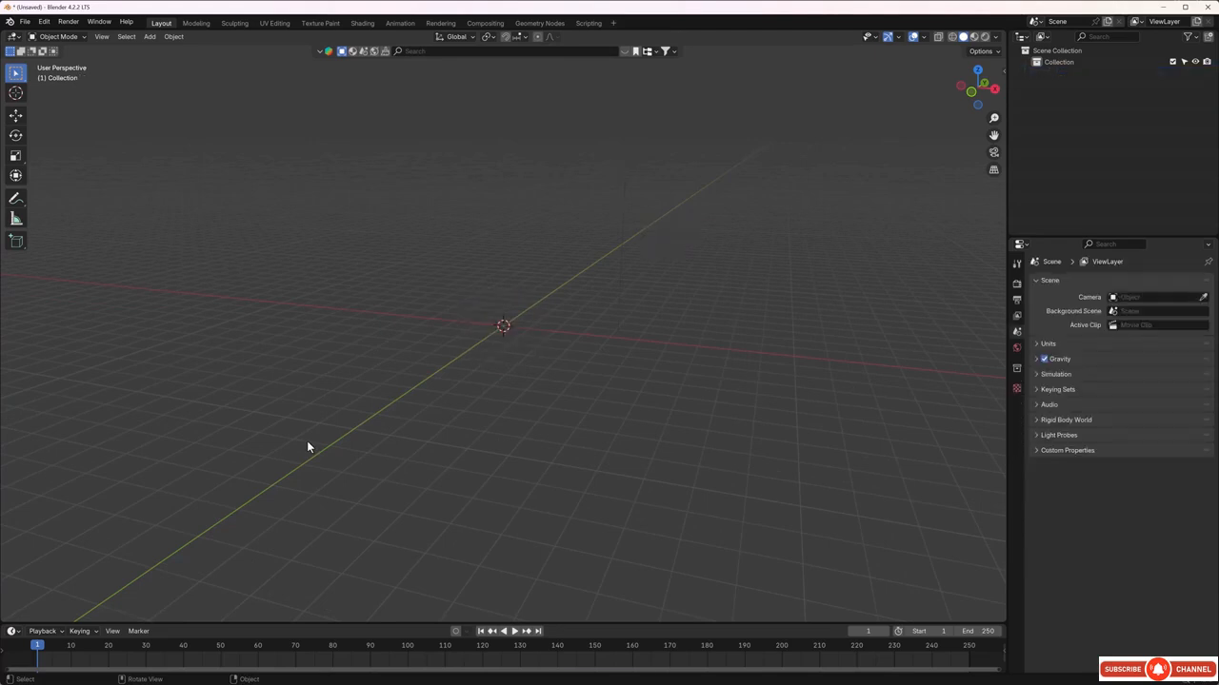
# Create a new collection inside the existing Collection and name it Reference Images
pyautogui.moveTo(545, 399); pyautogui.dragTo(452, 237, button='middle')
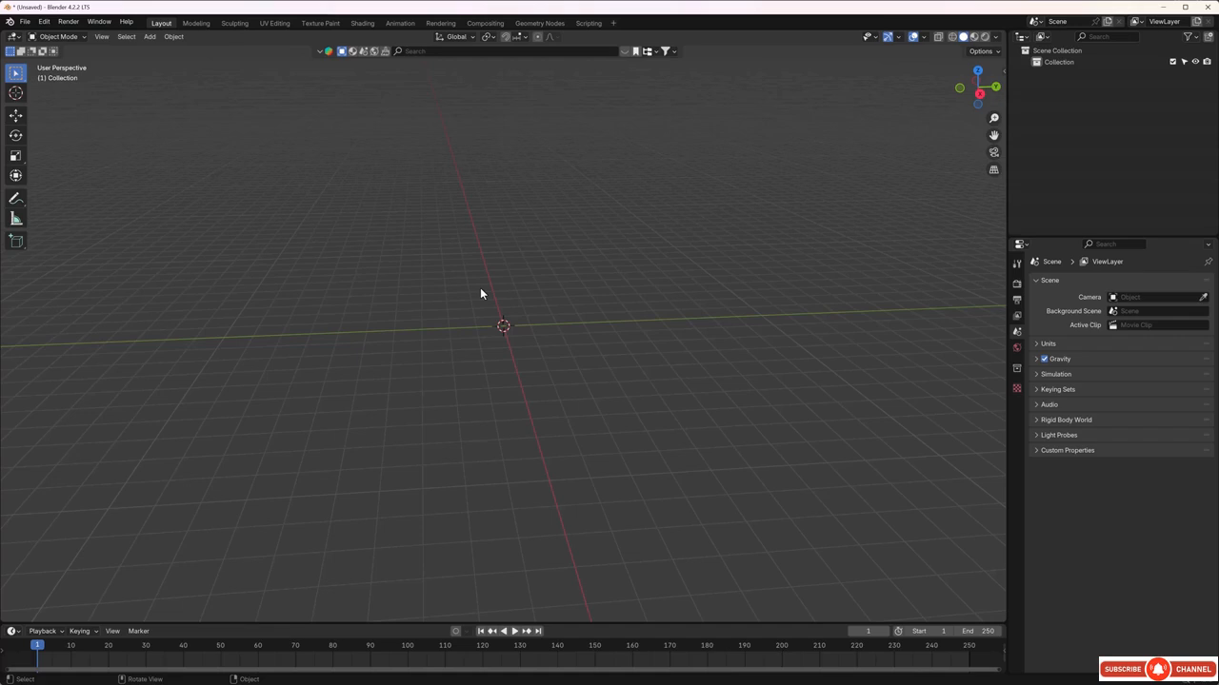
pyautogui.moveTo(480, 332); pyautogui.dragTo(494, 342, button='middle')
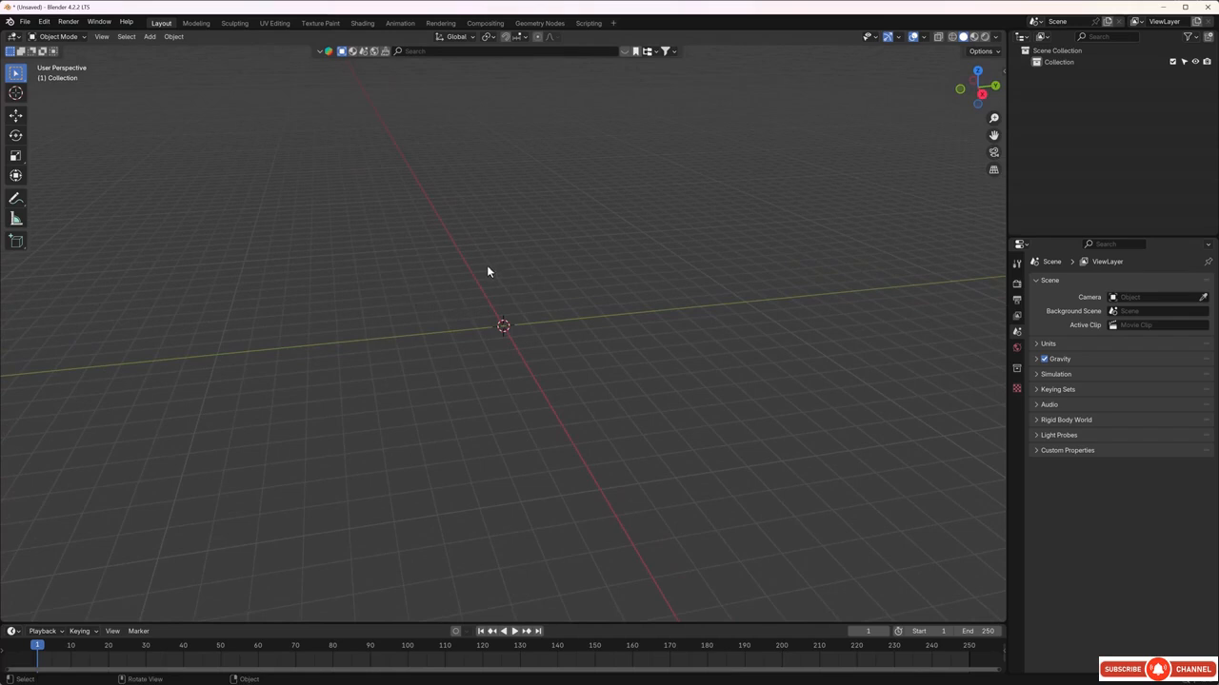
pyautogui.click(1067, 64)
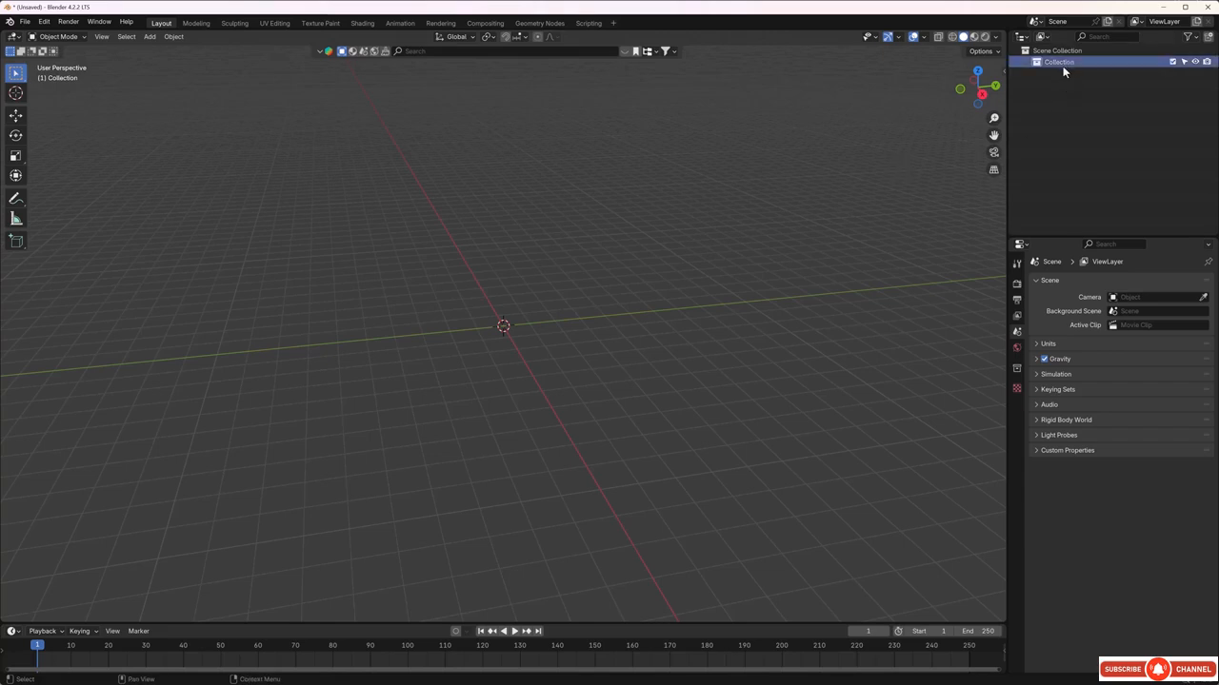
pyautogui.click(1208, 37)
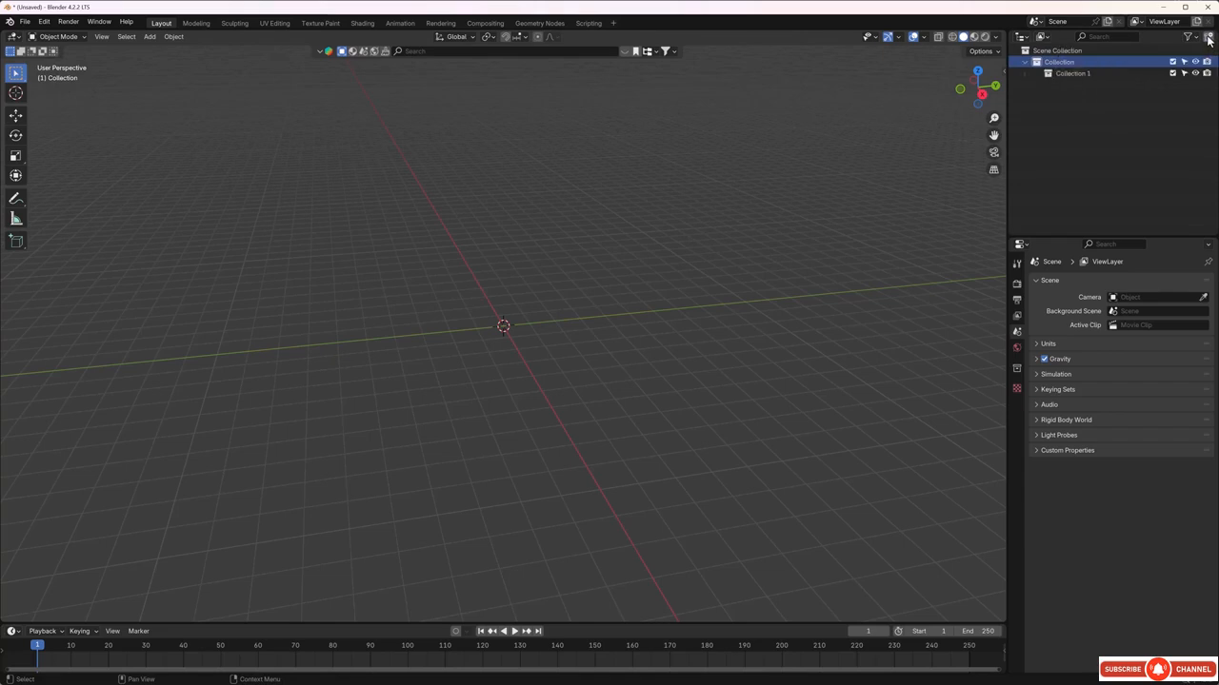
pyautogui.doubleClick(1082, 74)
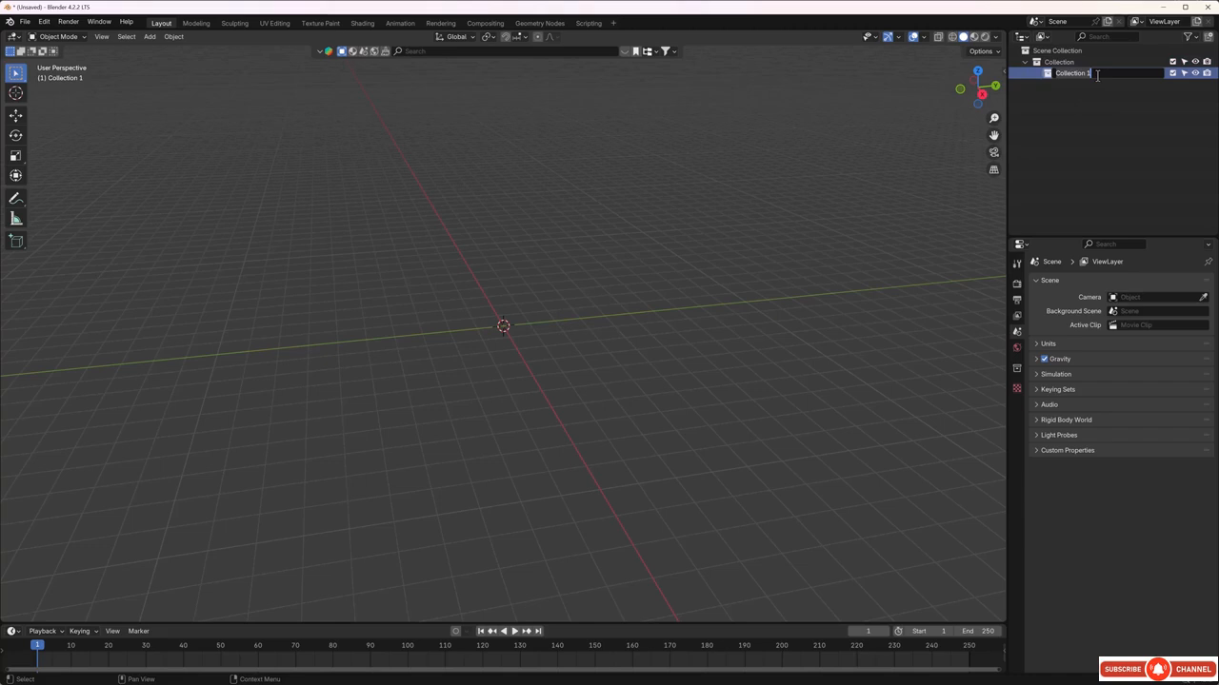
pyautogui.press('BackSpace')
pyautogui.write('Reference Images')
pyautogui.press('Return')
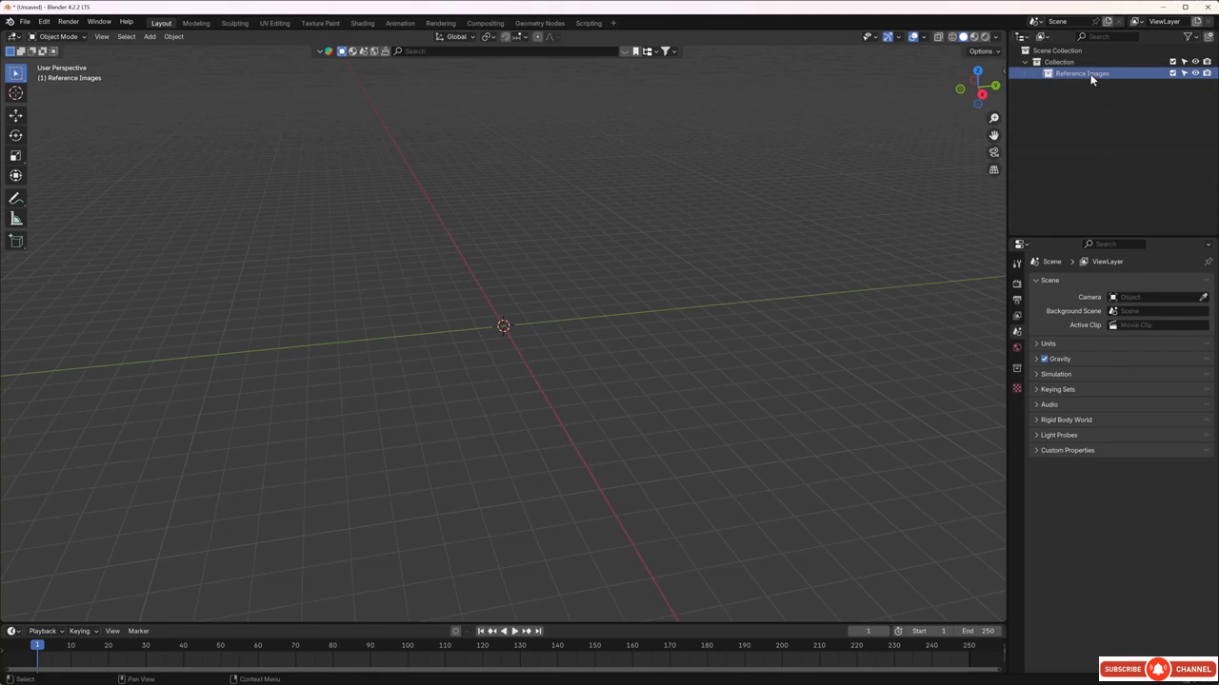
# Add Ground Floor.jpg from D:\Udemy Course 2\Take 2\House Layout Ref as a reference image
pyautogui.moveTo(683, 350)
pyautogui.mouseDown(button='middle')
pyautogui.moveTo(701, 352)
pyautogui.moveTo(693, 363)
pyautogui.mouseUp(button='middle')
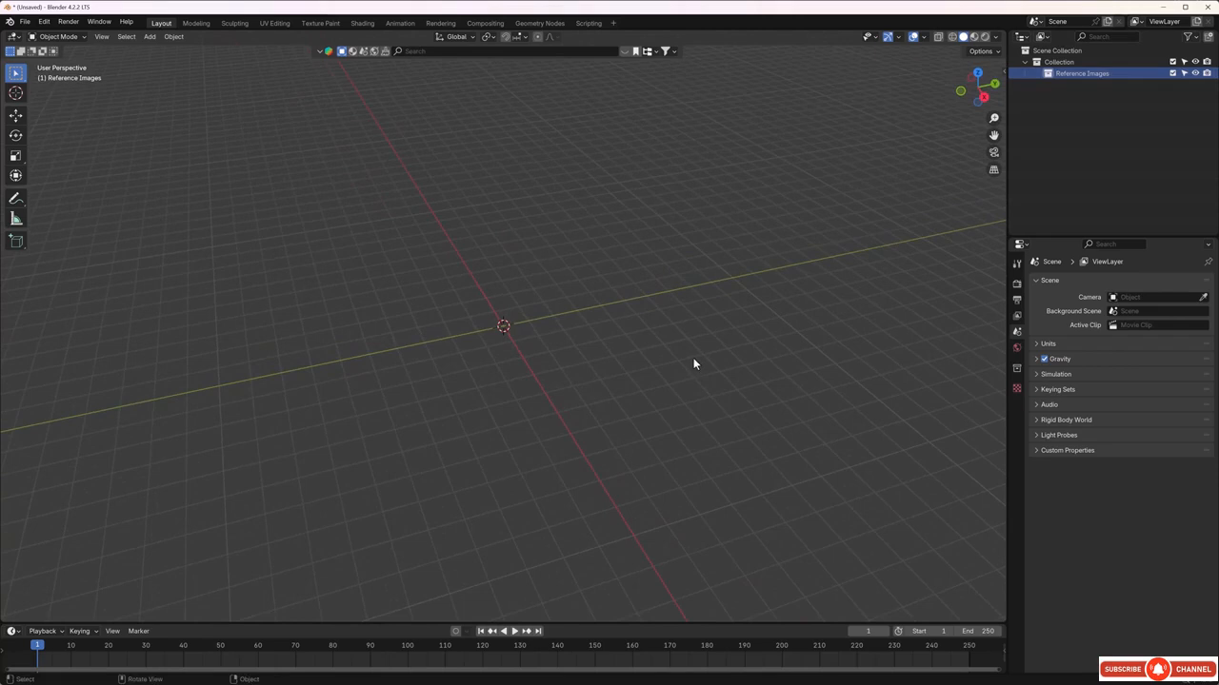
pyautogui.hotkey('shift', 'a')
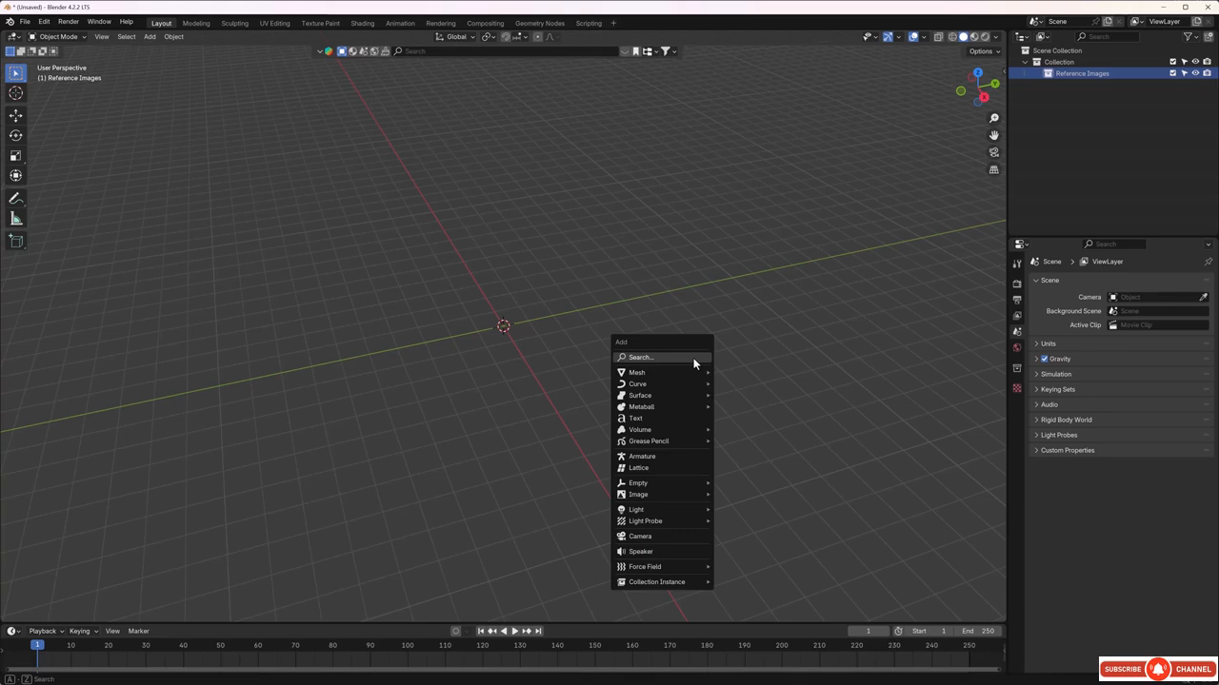
pyautogui.moveTo(672, 495)
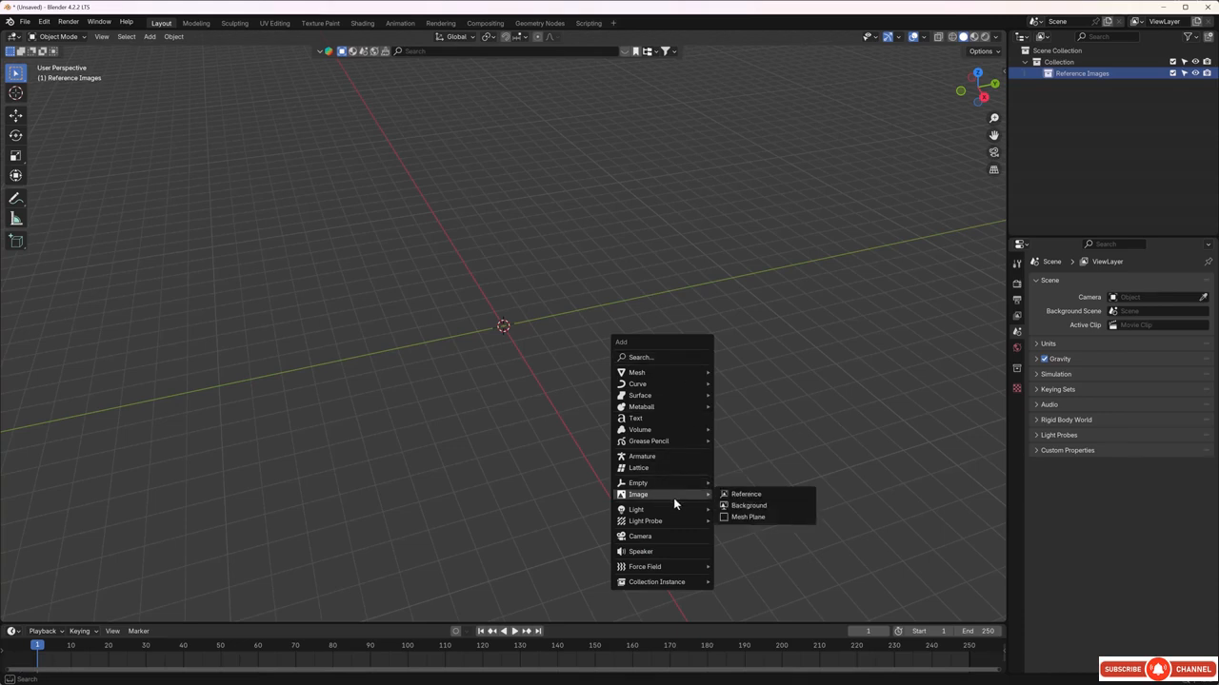
pyautogui.click(735, 495)
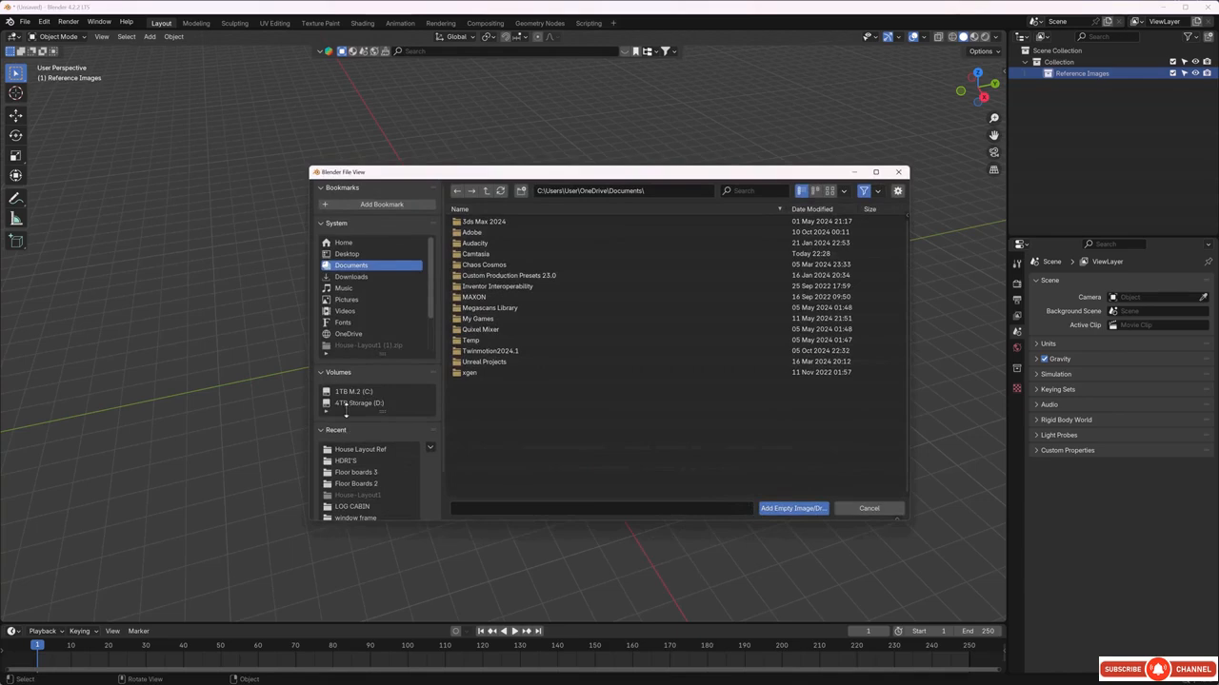
pyautogui.click(347, 403)
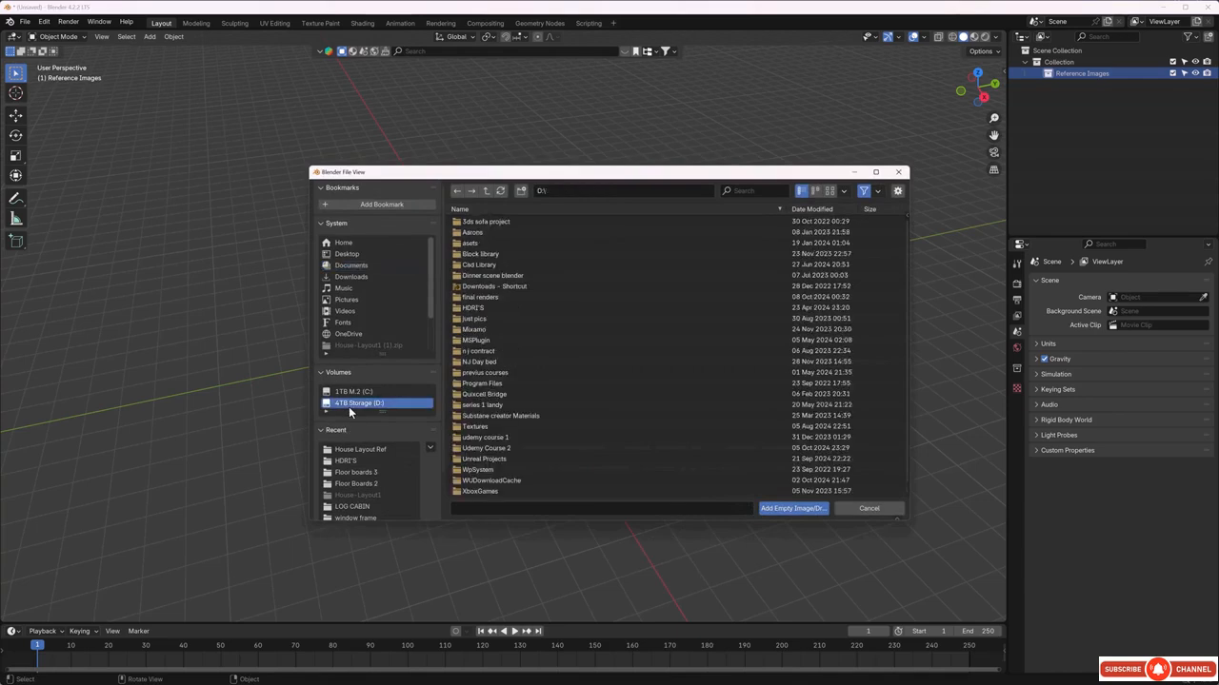
pyautogui.doubleClick(510, 448)
pyautogui.doubleClick(469, 252)
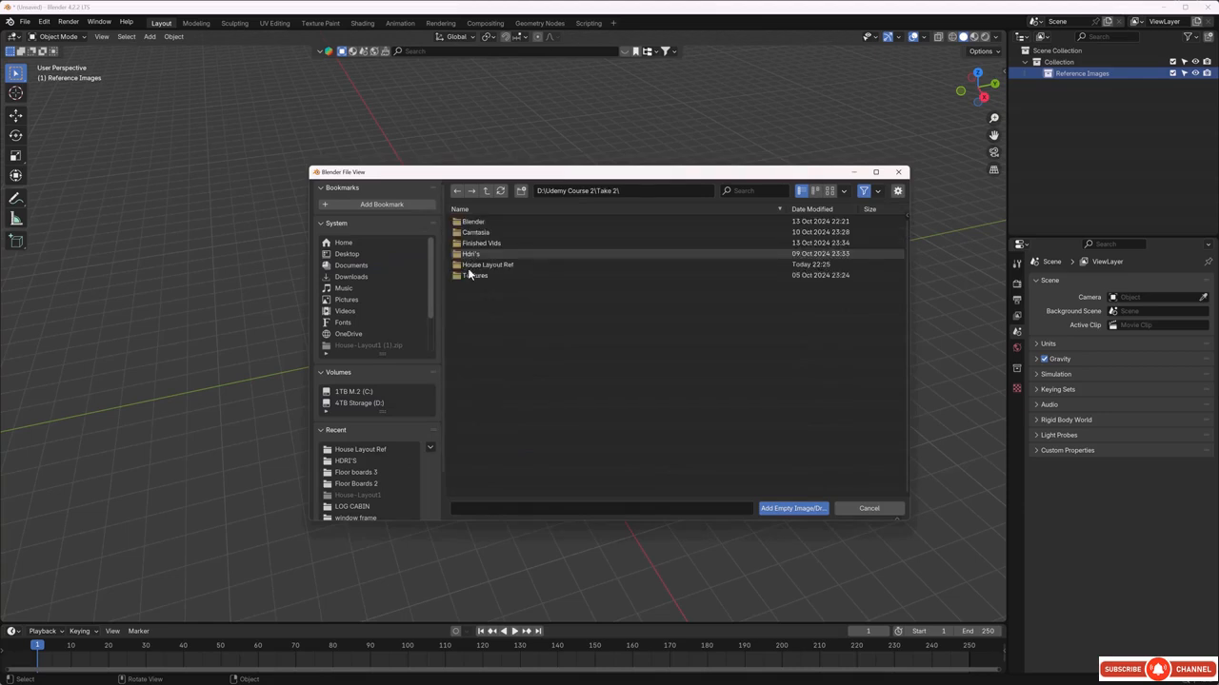
pyautogui.doubleClick(479, 266)
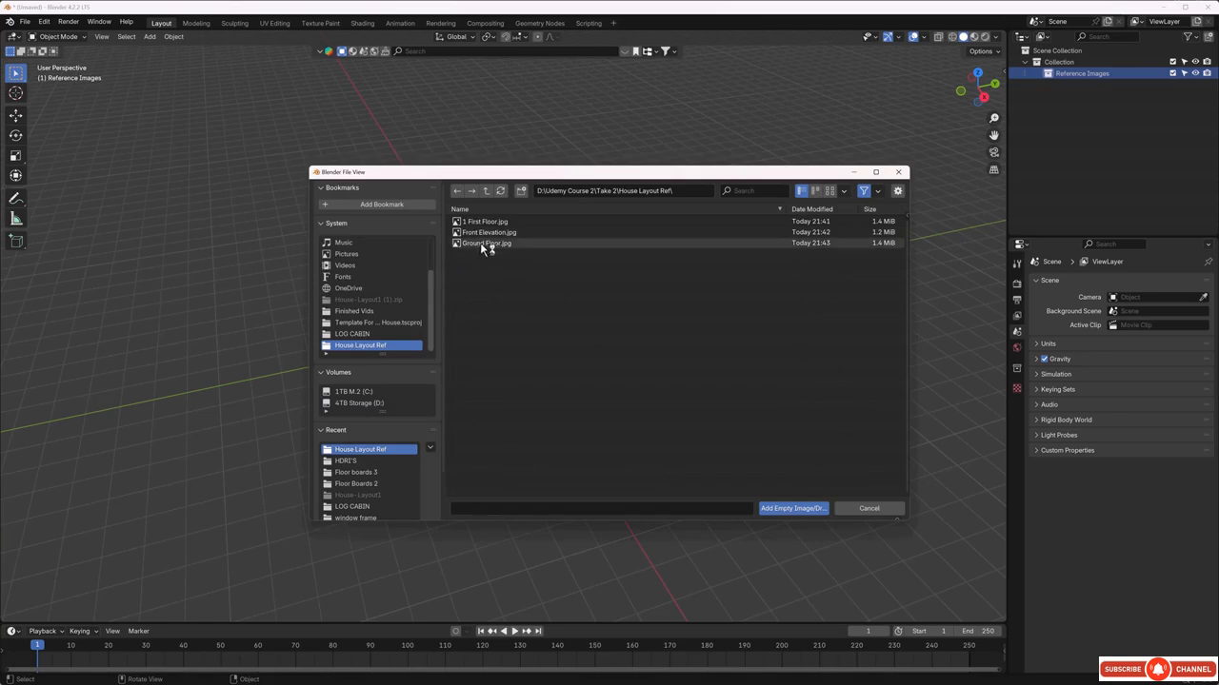
pyautogui.click(482, 244)
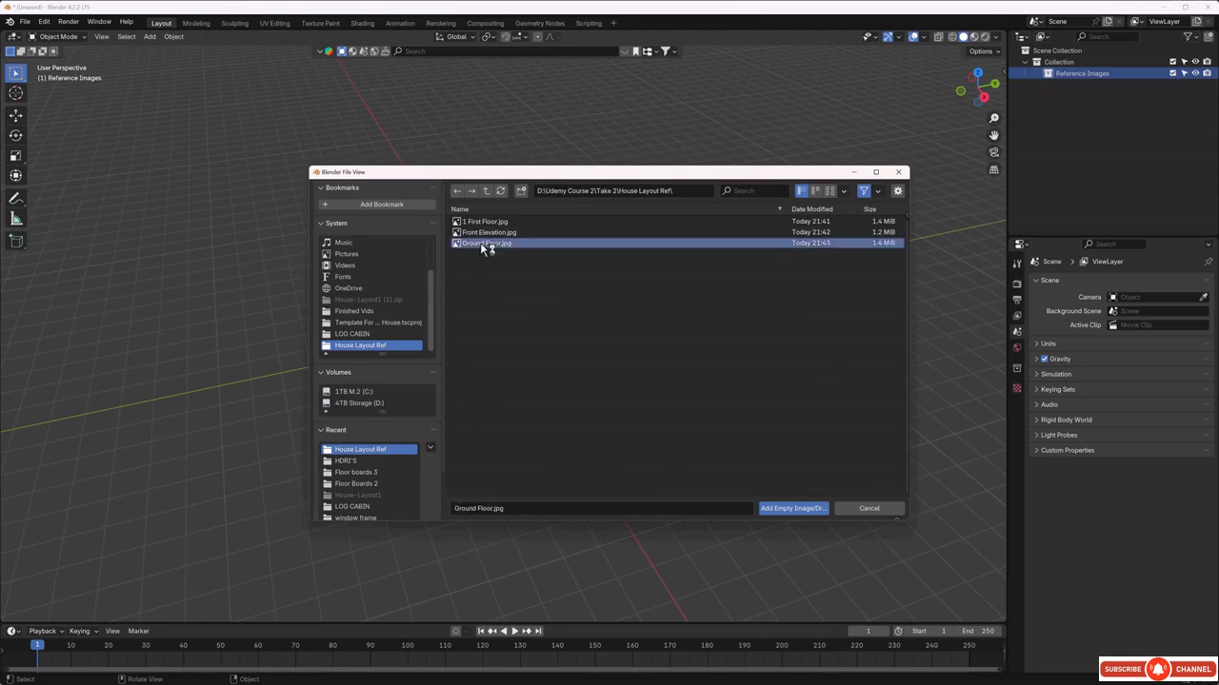
pyautogui.click(795, 508)
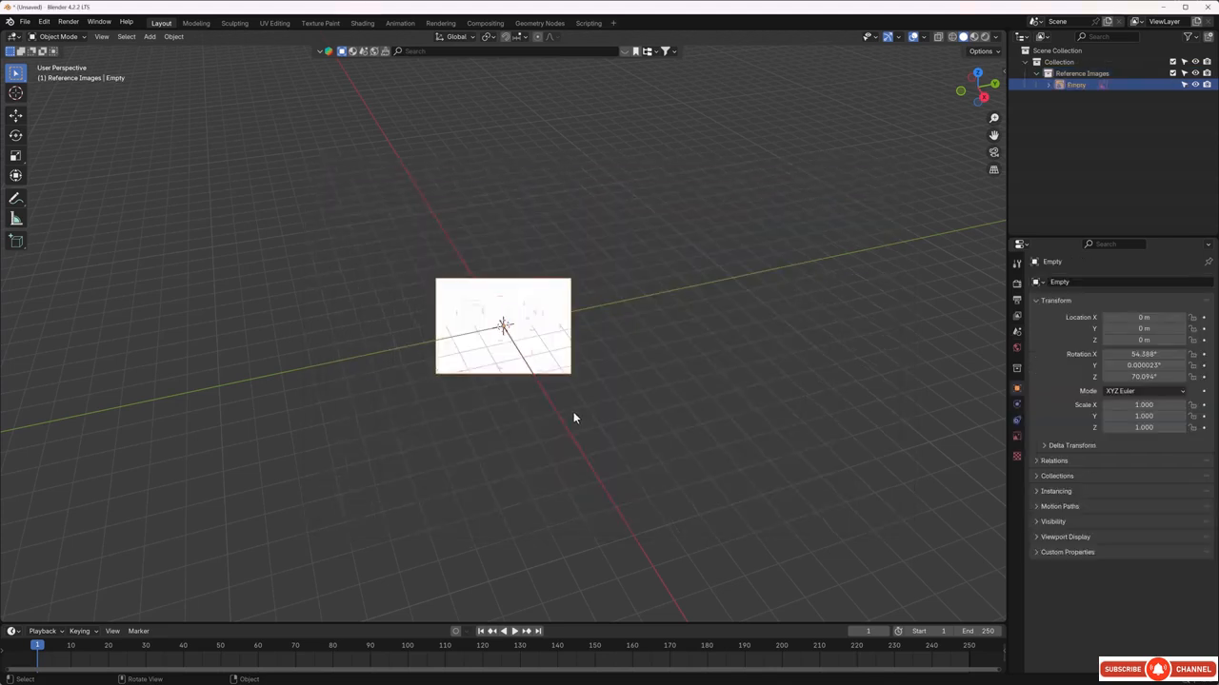
# Lay the reference image flat by setting its X, Y and Z rotation to 0°
pyautogui.moveTo(573, 417); pyautogui.dragTo(584, 408, button='middle')
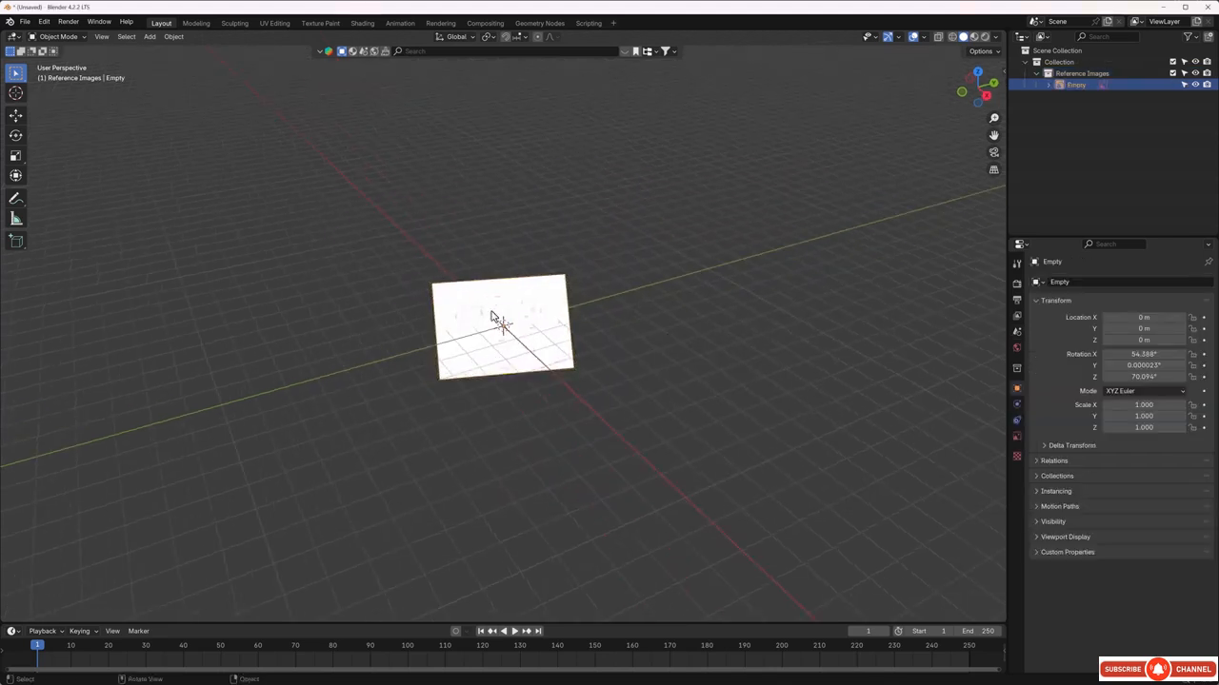
pyautogui.moveTo(497, 358); pyautogui.dragTo(557, 376, button='middle')
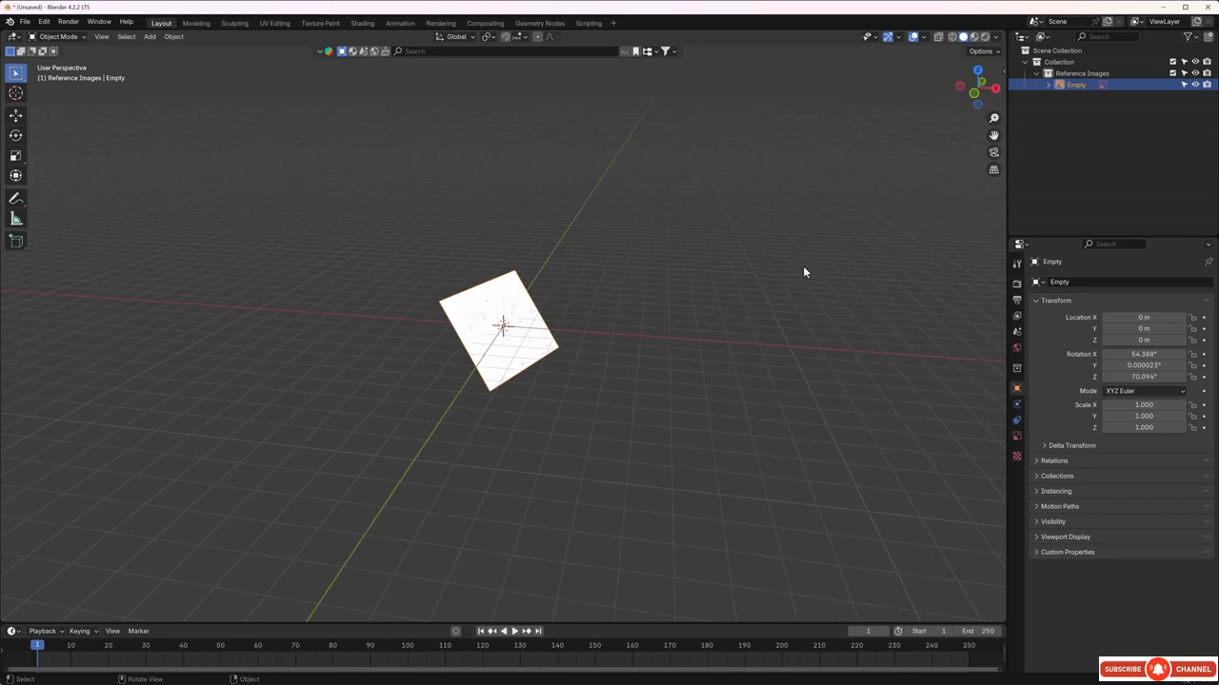
pyautogui.press('n')
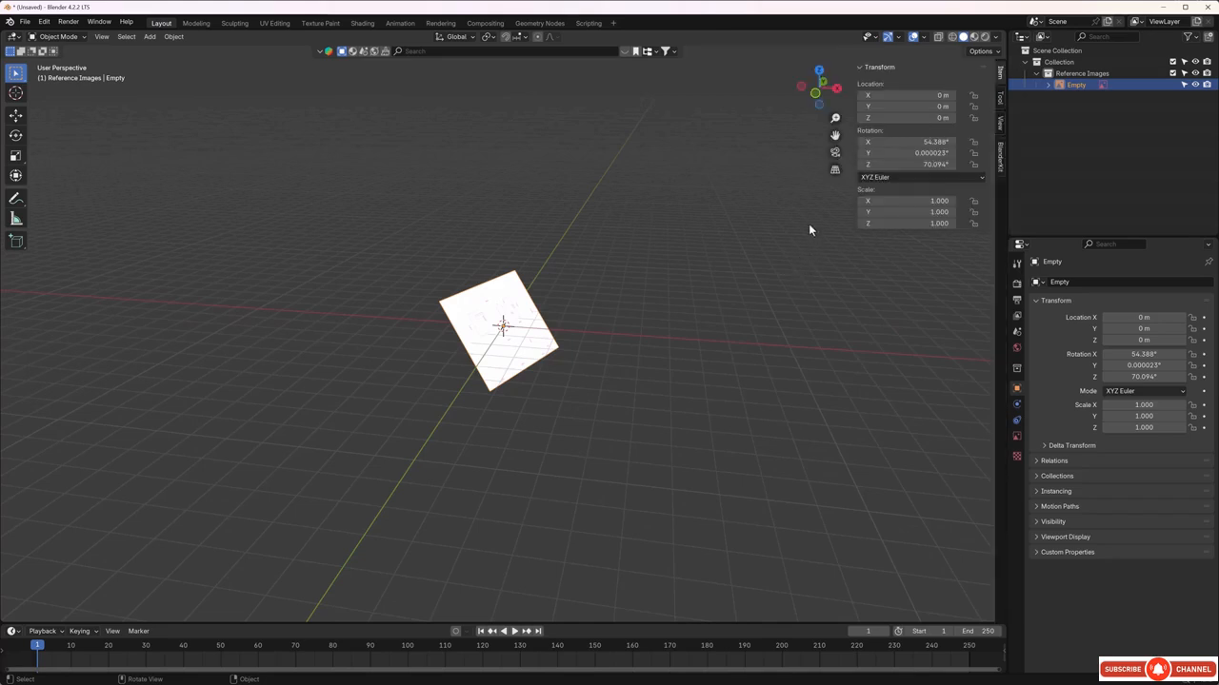
pyautogui.click(922, 143)
pyautogui.write('0')
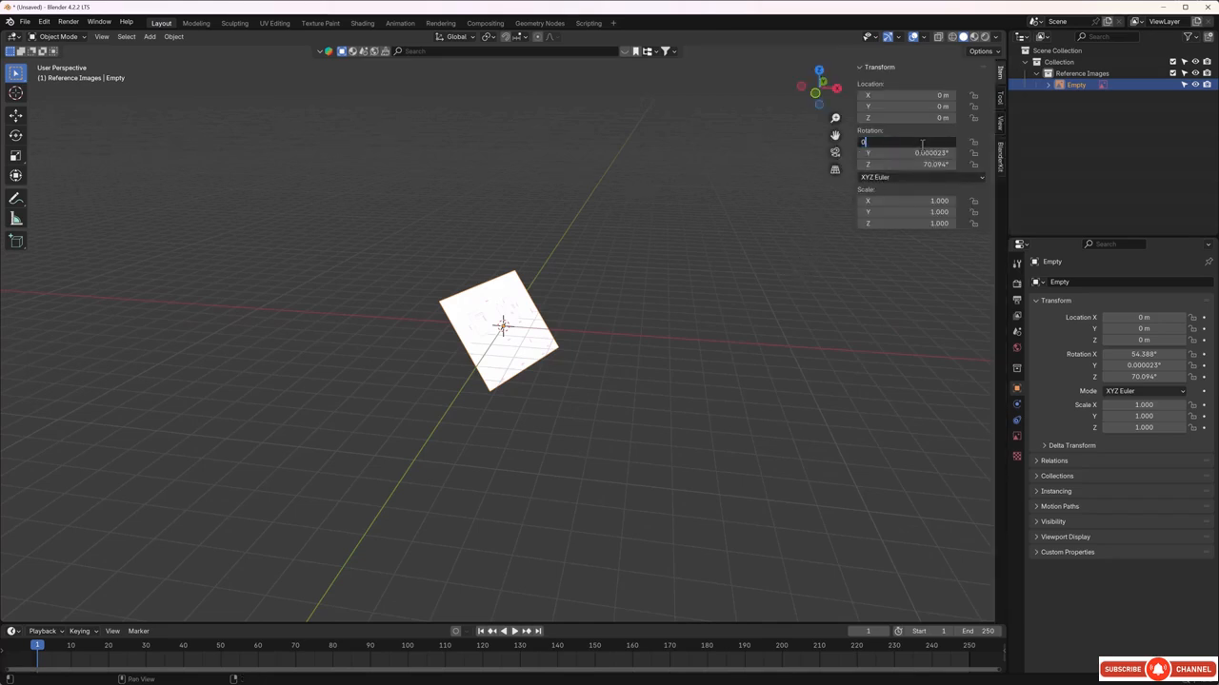
pyautogui.press('Return')
pyautogui.click(922, 152)
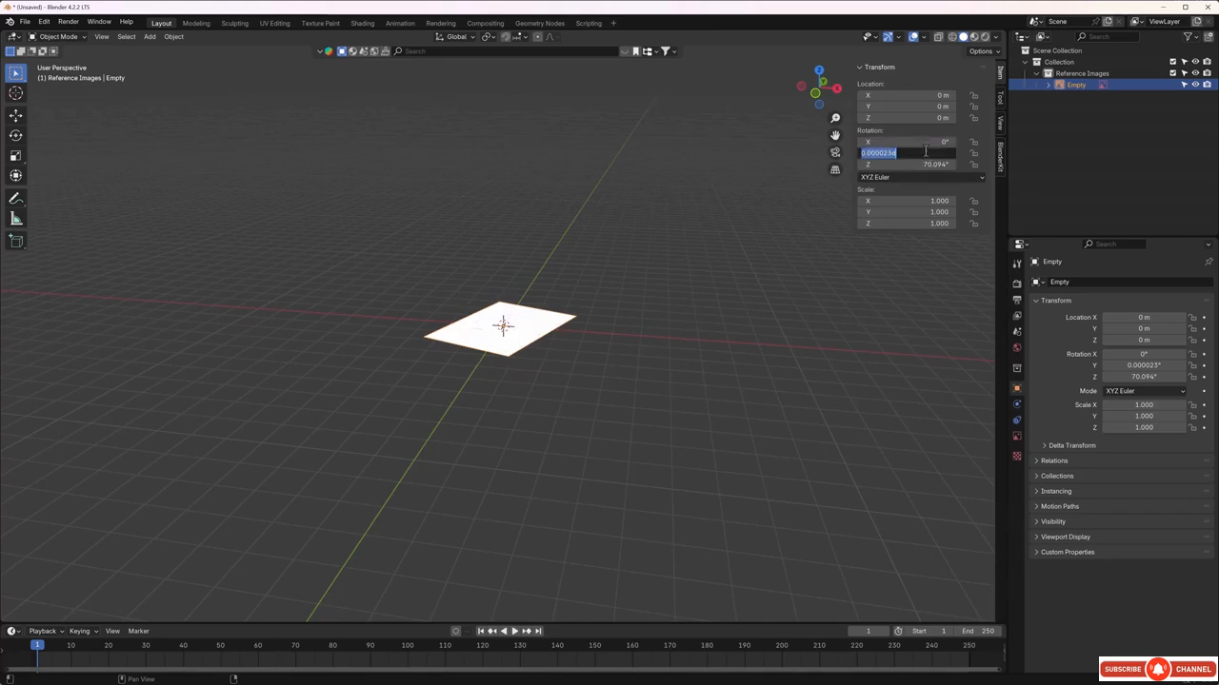
pyautogui.write('0')
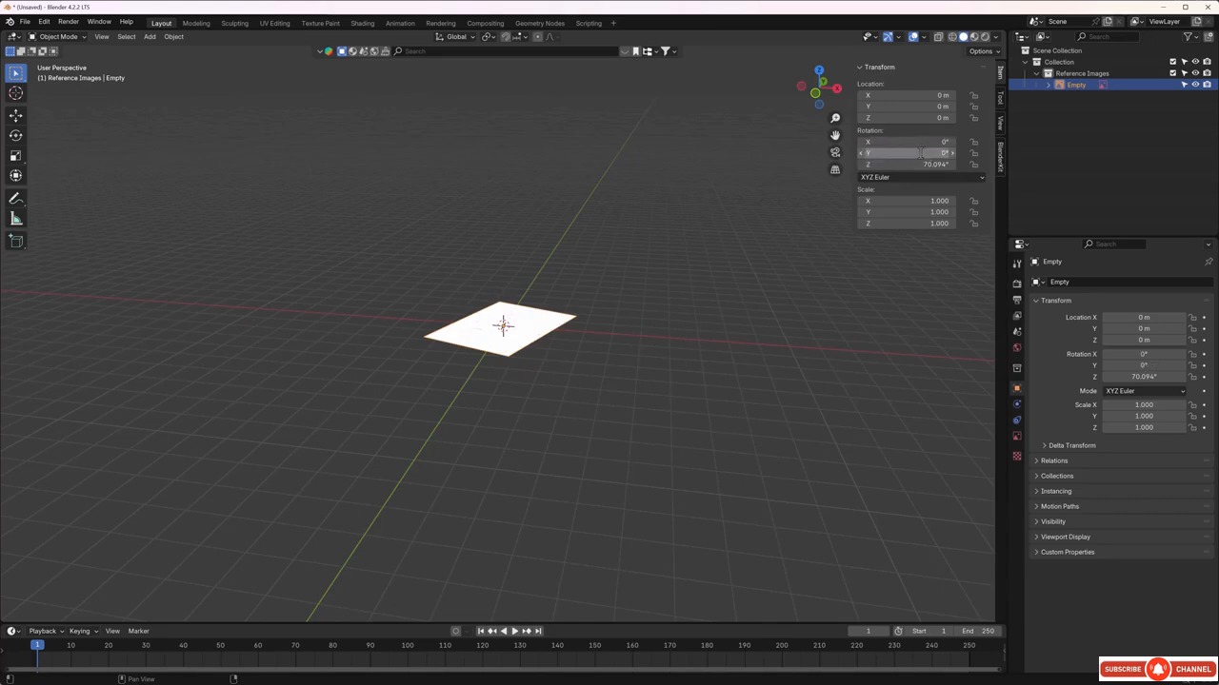
pyautogui.click(924, 164)
pyautogui.write('0')
pyautogui.press('Return')
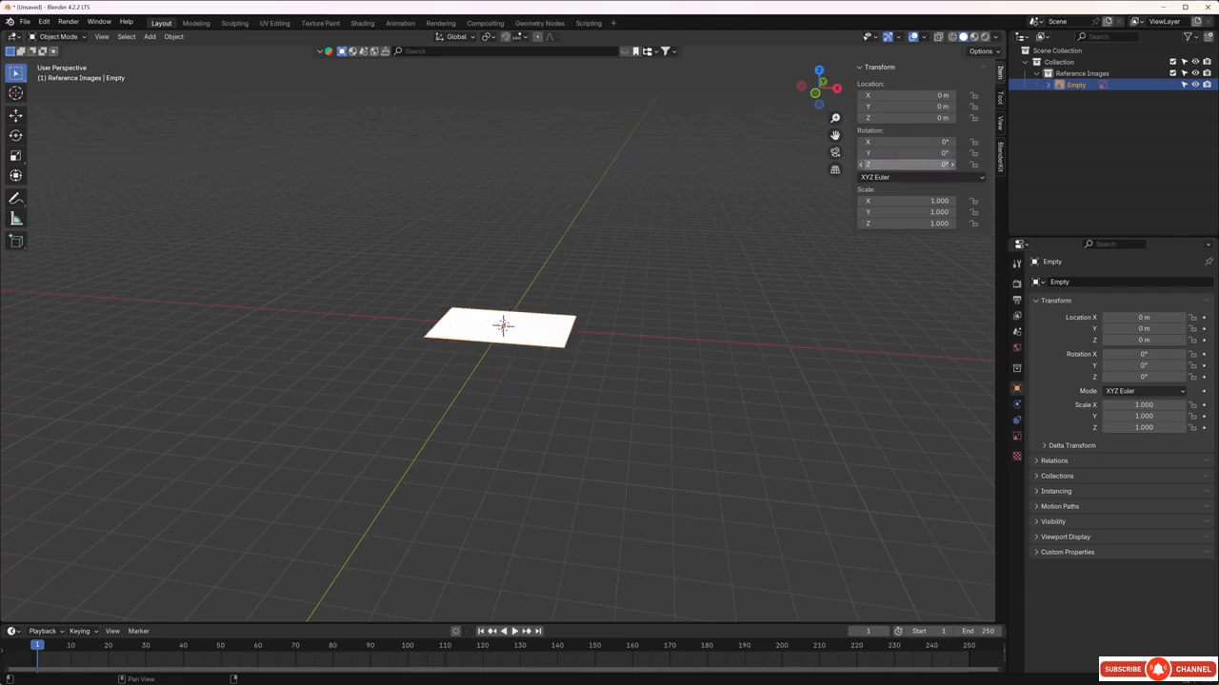
# Examine the ground floor plan's room layout and dimension labels from several angles and distances
pyautogui.moveTo(589, 377)
pyautogui.mouseDown(button='middle')
pyautogui.moveTo(603, 371)
pyautogui.moveTo(489, 350)
pyautogui.moveTo(520, 364)
pyautogui.moveTo(594, 331)
pyautogui.moveTo(558, 381)
pyautogui.moveTo(536, 381)
pyautogui.moveTo(605, 402)
pyautogui.moveTo(571, 375)
pyautogui.mouseUp(button='middle')
pyautogui.scroll(6, 491, 339)
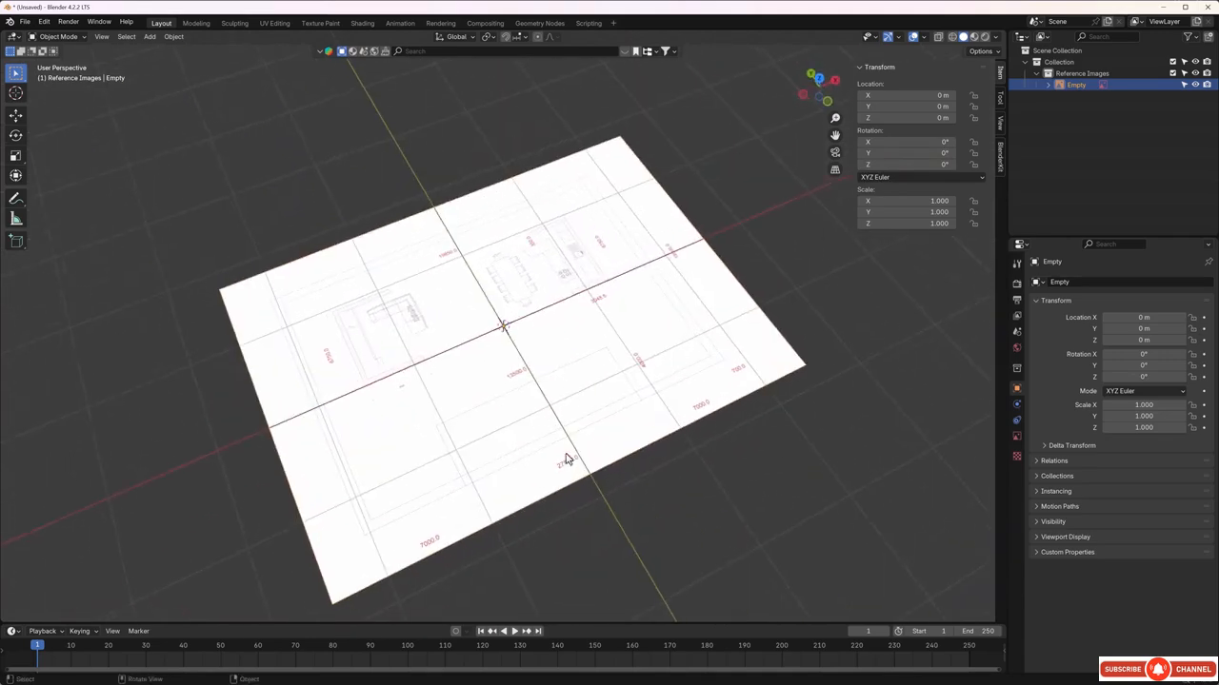
pyautogui.moveTo(563, 457); pyautogui.dragTo(353, 331, button='middle')
pyautogui.scroll(3, 342, 302)
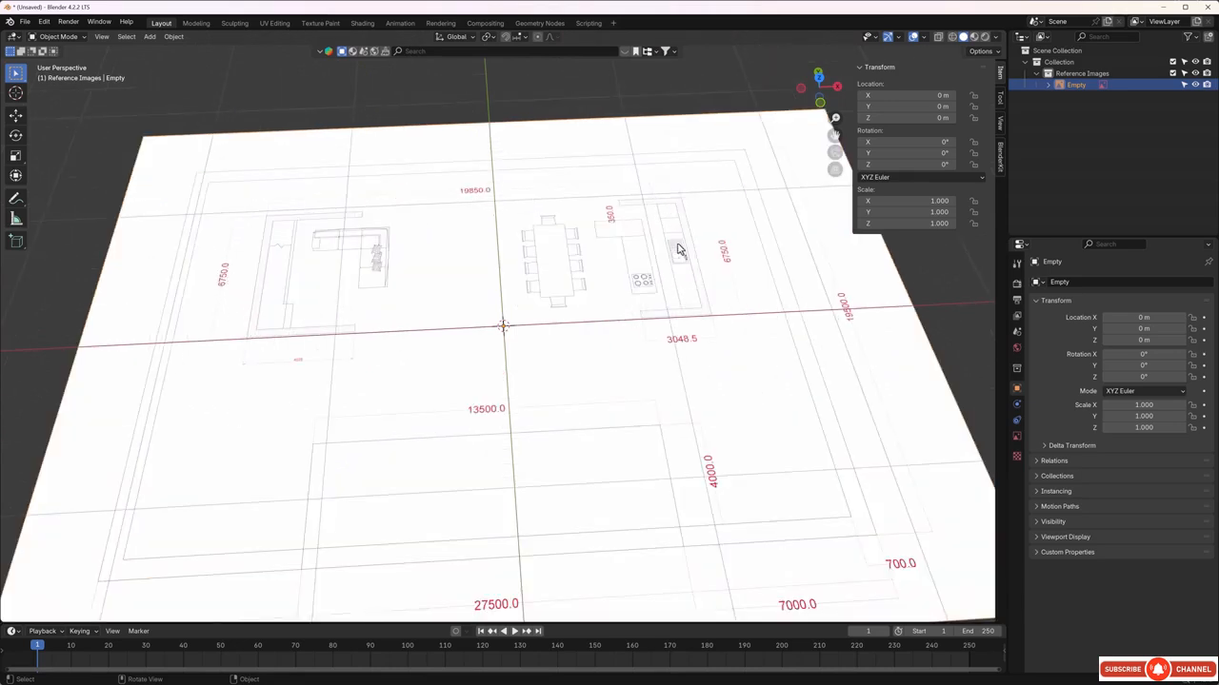
pyautogui.scroll(-1, 286, 295)
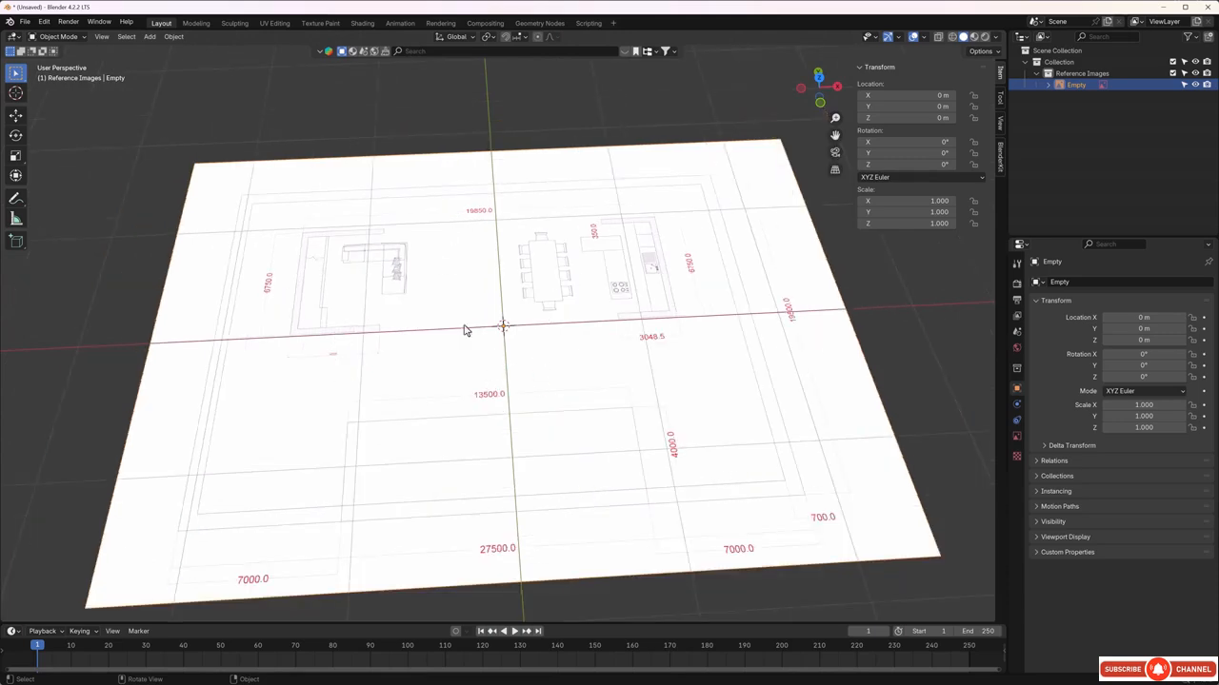
pyautogui.scroll(-3, 428, 360)
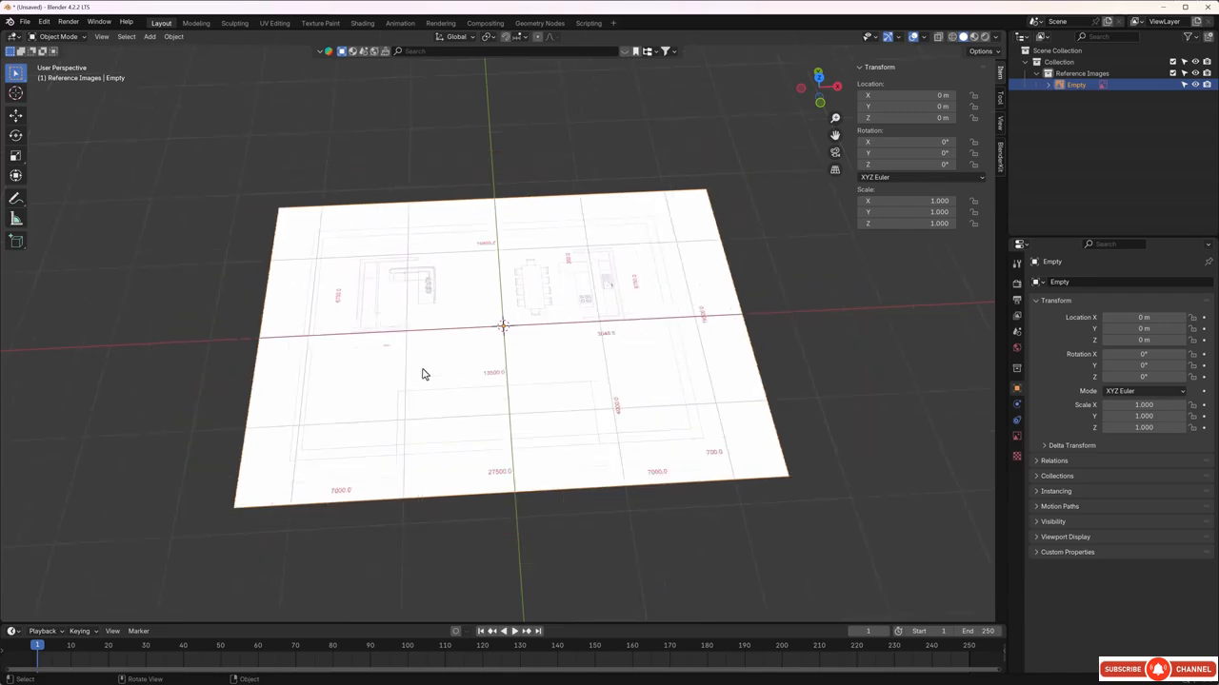
pyautogui.moveTo(427, 362); pyautogui.dragTo(503, 358, button='middle')
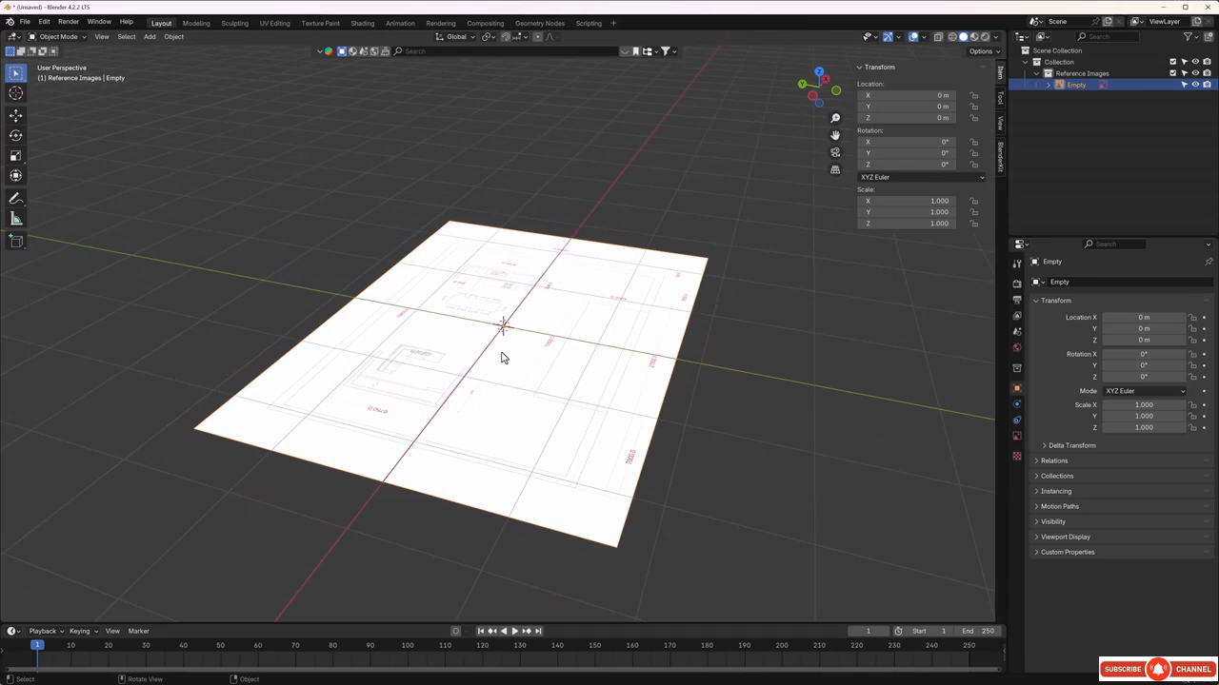
pyautogui.moveTo(503, 358); pyautogui.dragTo(504, 416, button='middle')
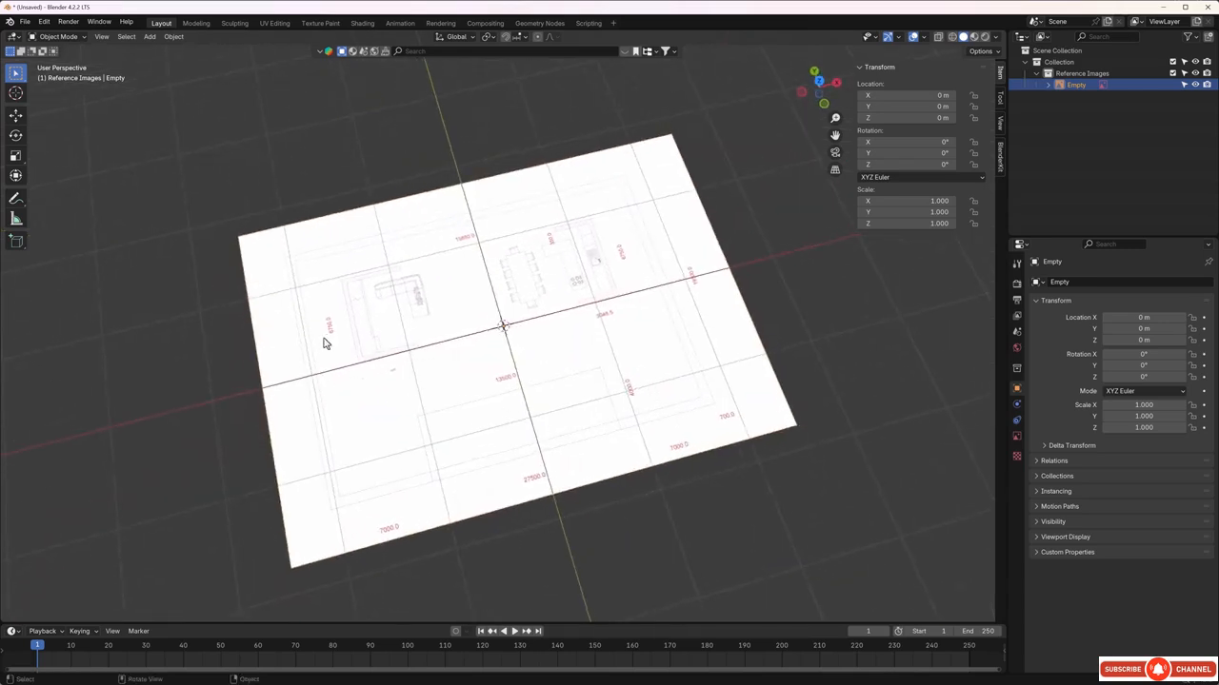
pyautogui.click(462, 250)
pyautogui.moveTo(601, 349); pyautogui.dragTo(577, 339, button='middle')
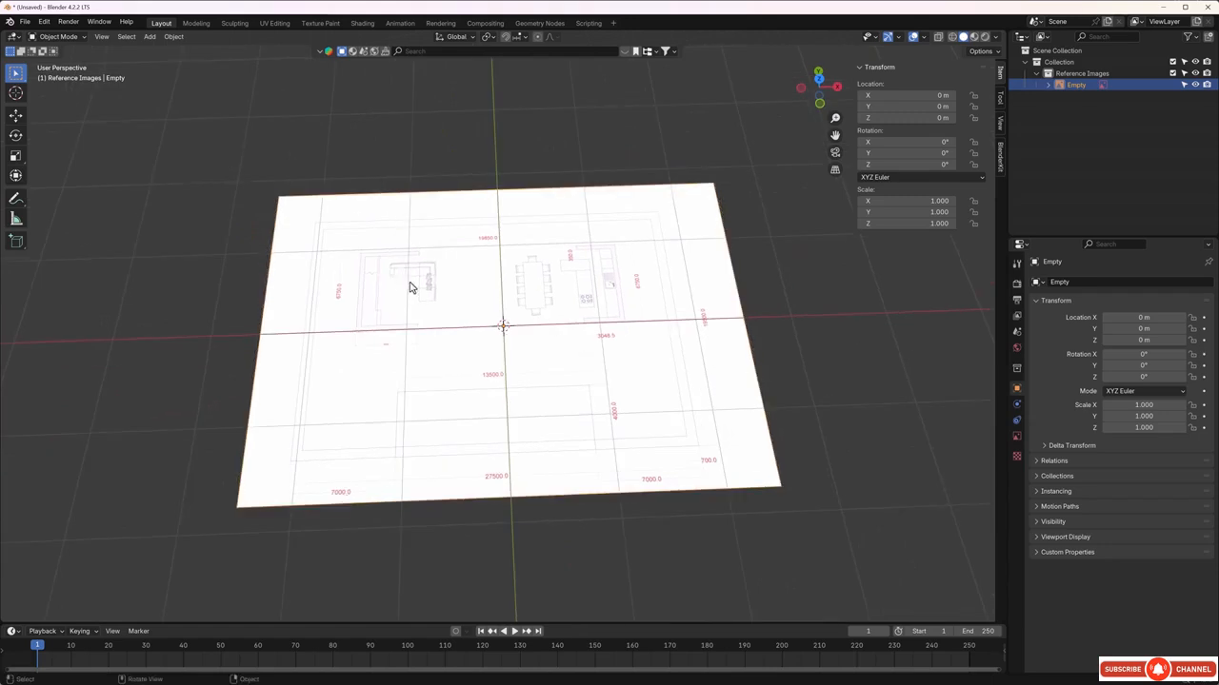
pyautogui.moveTo(413, 280); pyautogui.dragTo(416, 275, button='middle')
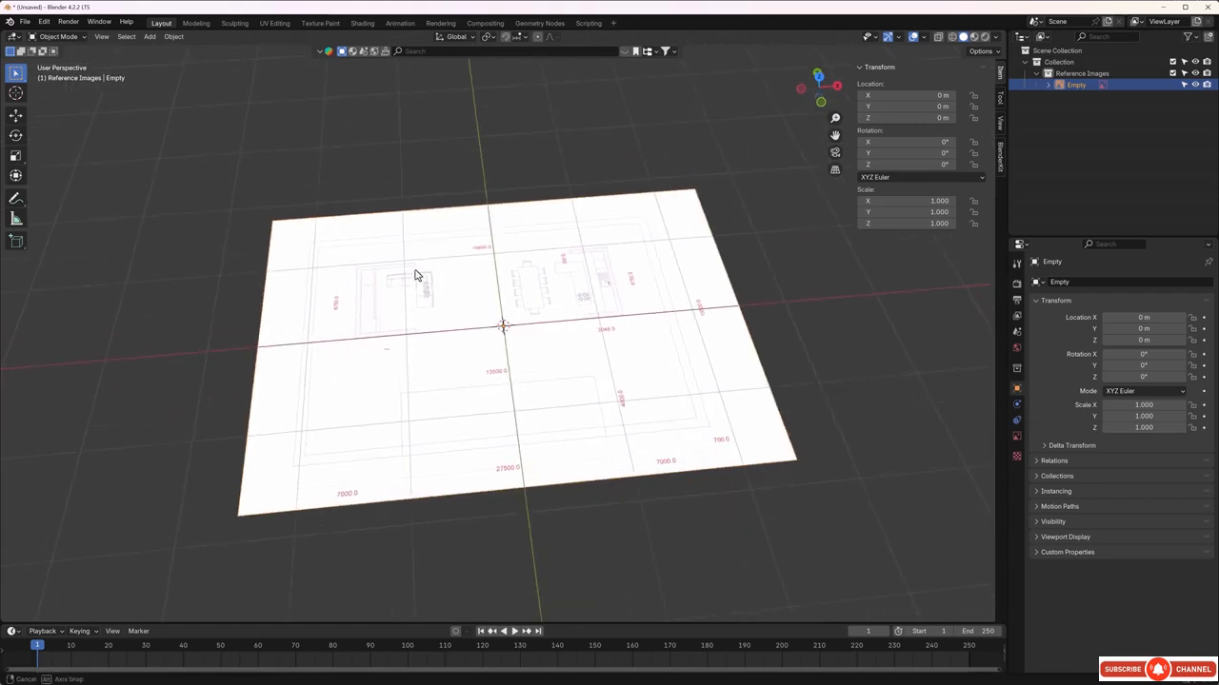
# Rename the reference image object as Ground Floor Plan
pyautogui.doubleClick(1079, 86)
pyautogui.press('BackSpace')
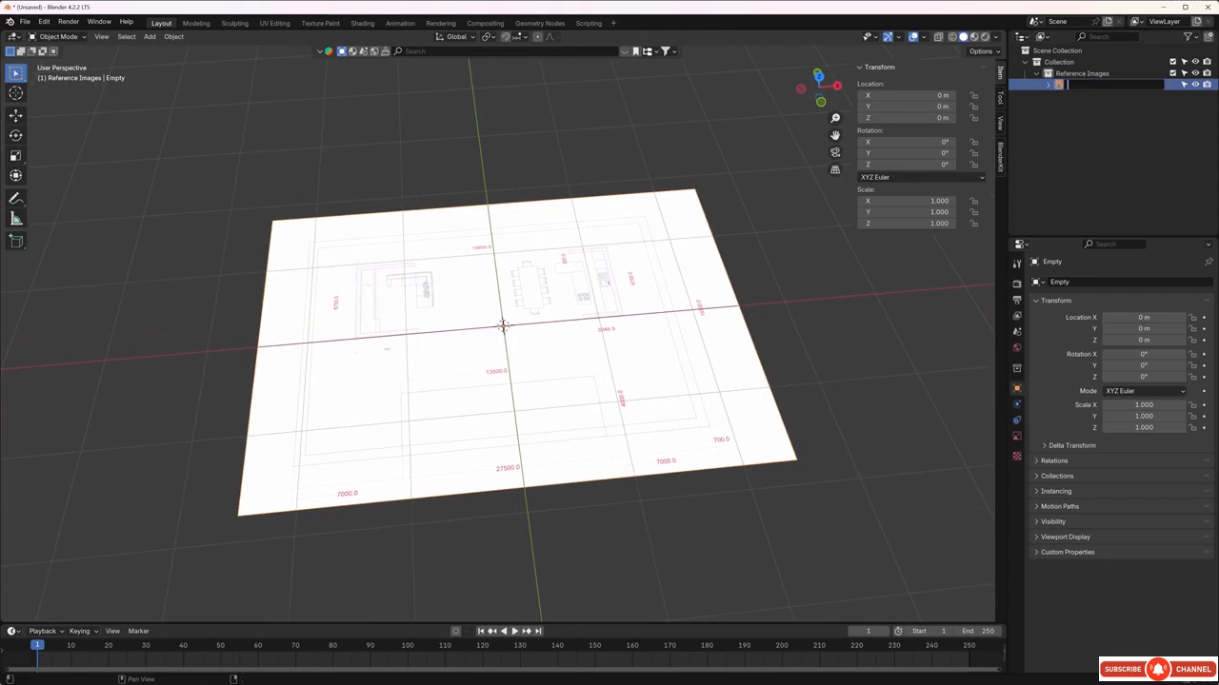
pyautogui.write('Ground Floor Plan')
pyautogui.press('Return')
pyautogui.moveTo(816, 277); pyautogui.dragTo(770, 355, button='middle')
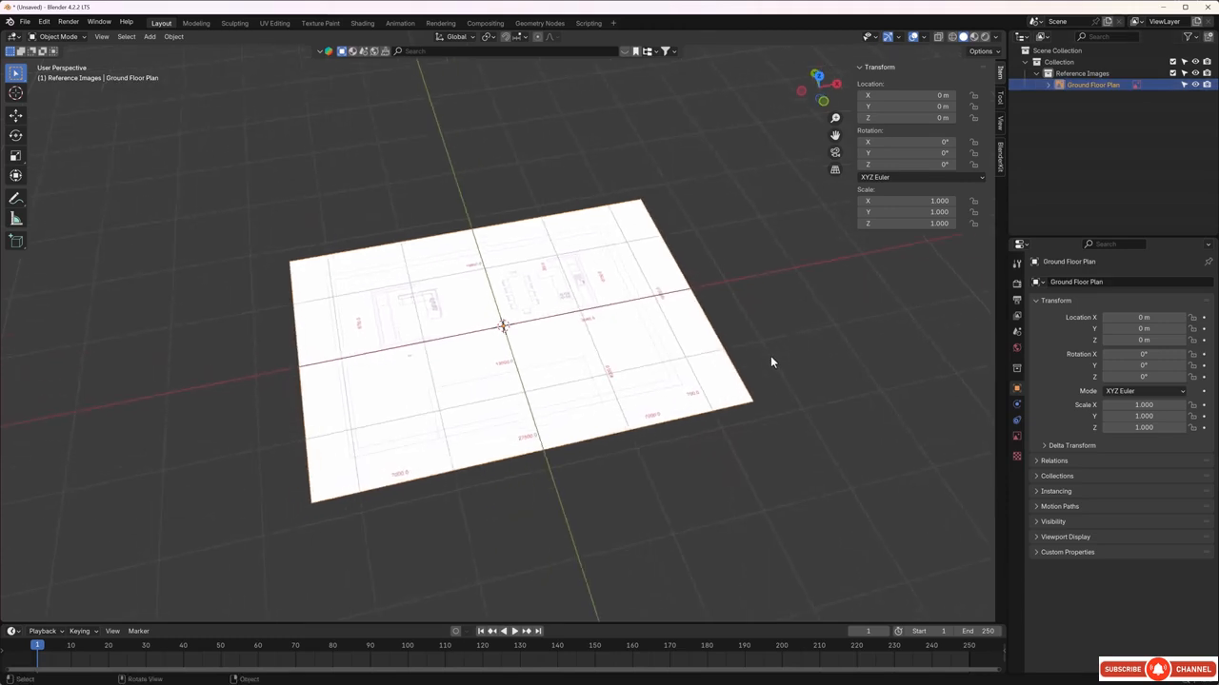
# Add a cube at the centre of the ground floor plan and switch the viewport to wireframe shading
pyautogui.hotkey('shift', 'a')
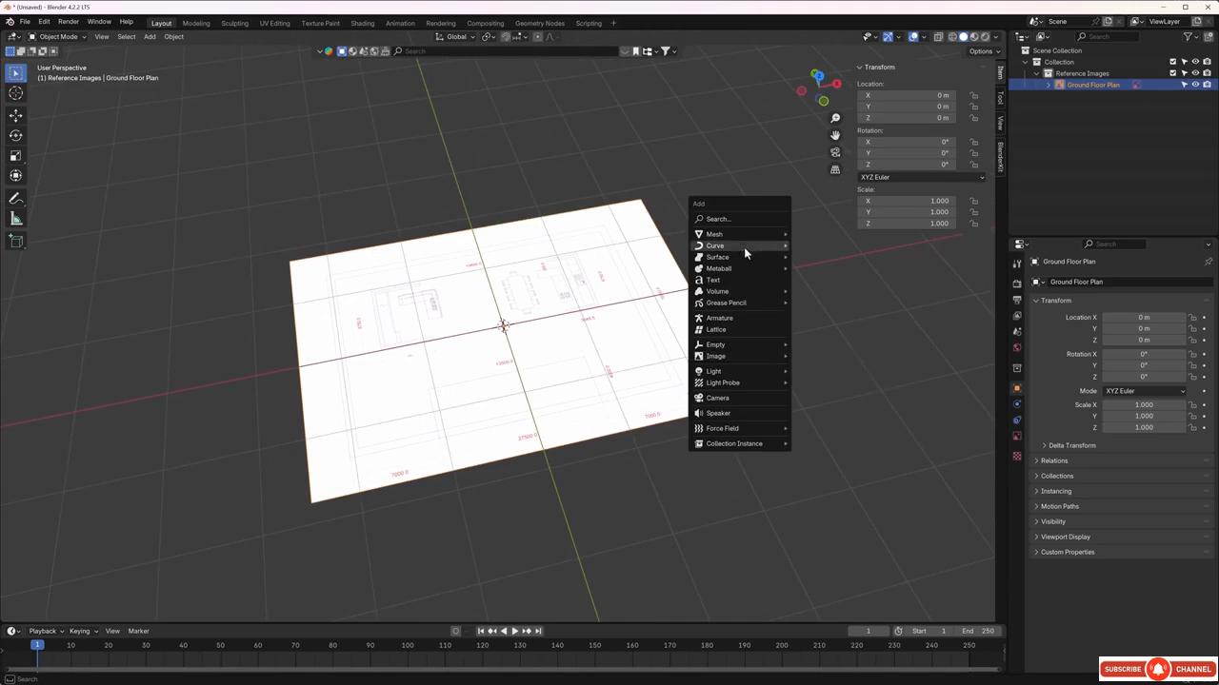
pyautogui.moveTo(747, 238)
pyautogui.click(816, 245)
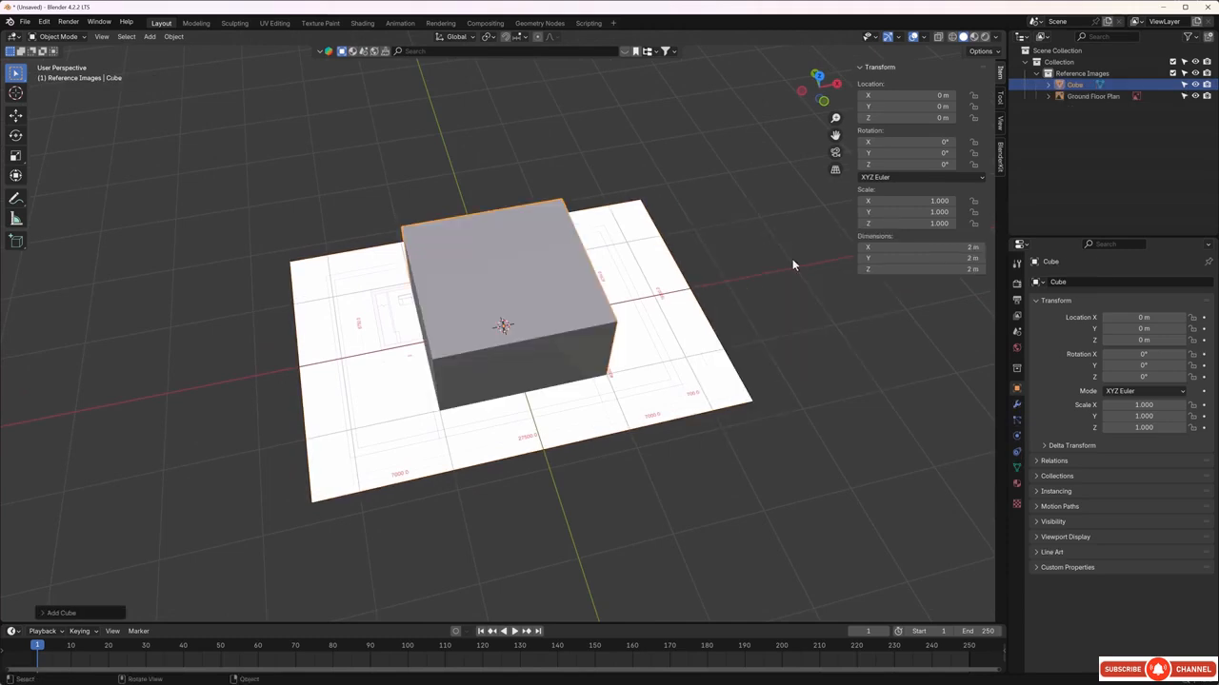
pyautogui.moveTo(632, 354); pyautogui.dragTo(503, 326, button='middle')
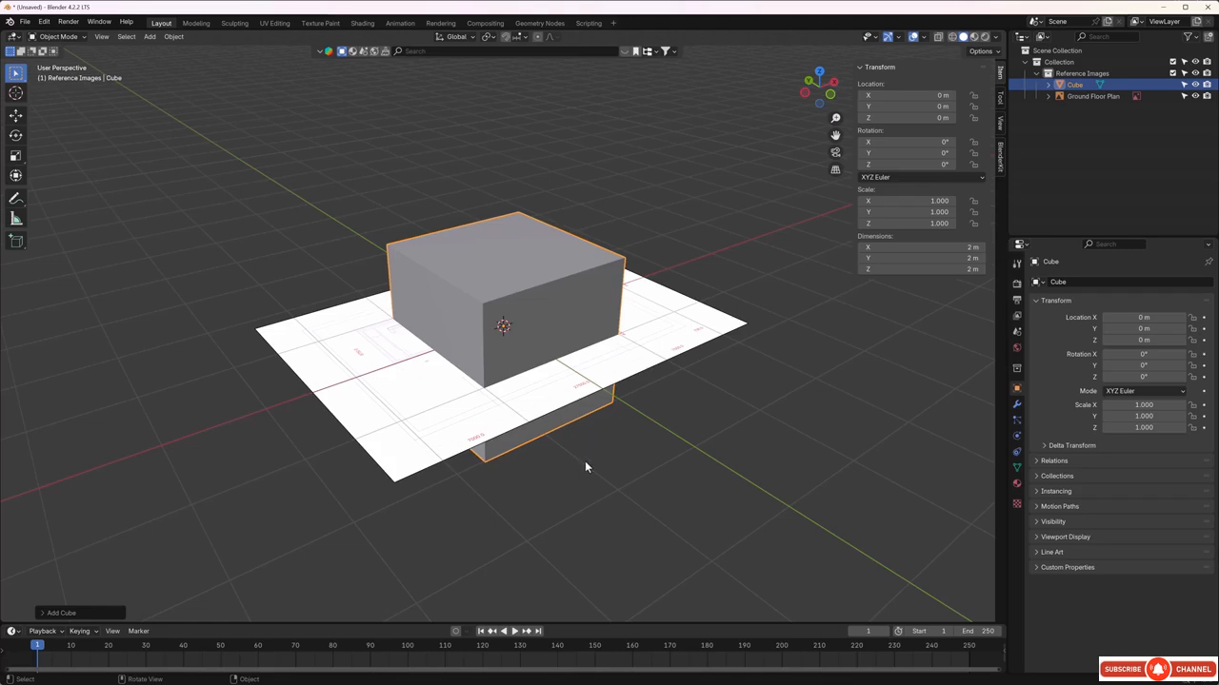
pyautogui.press('z')
pyautogui.click(503, 462)
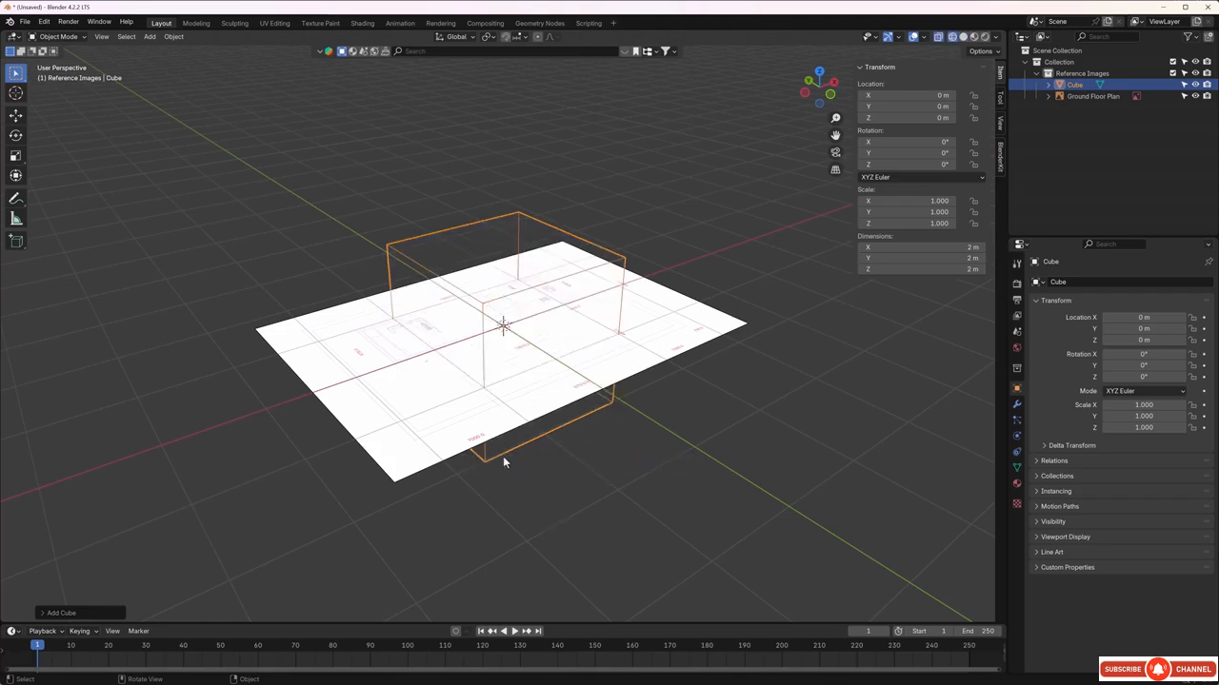
pyautogui.moveTo(503, 461); pyautogui.dragTo(638, 467, button='middle')
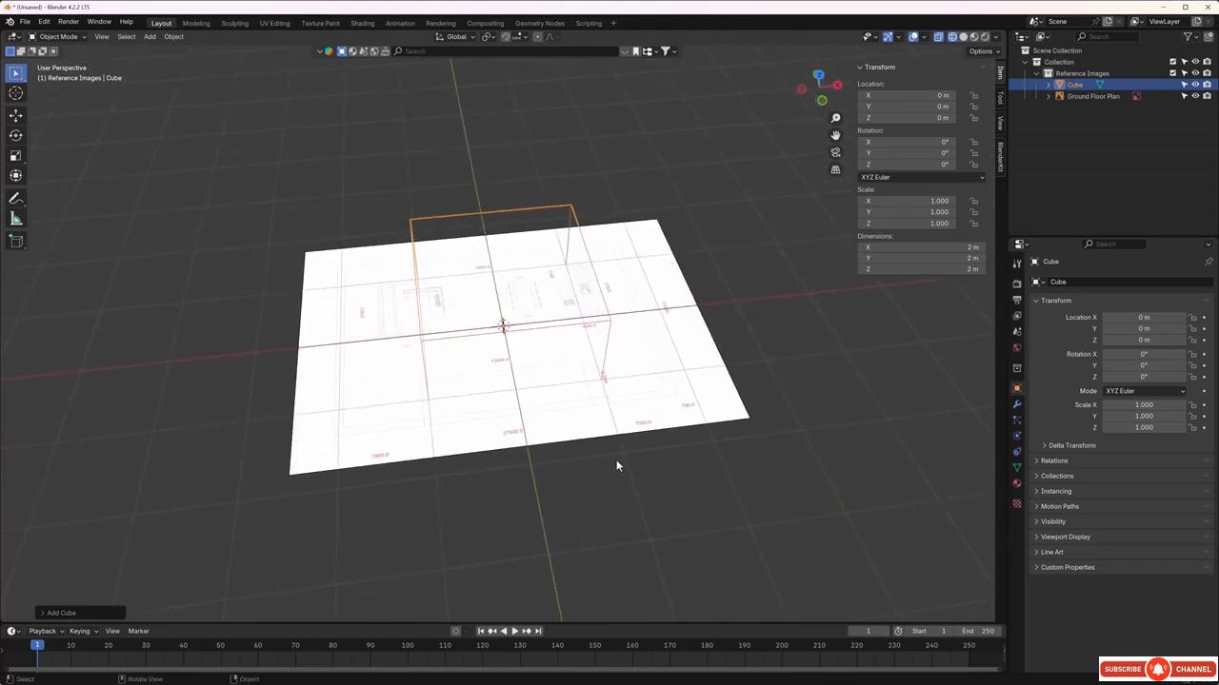
# Set the cube's dimensions to X 19.85 m and Y 6.75 m to match the plan's labelled room size
pyautogui.press('KP_7')
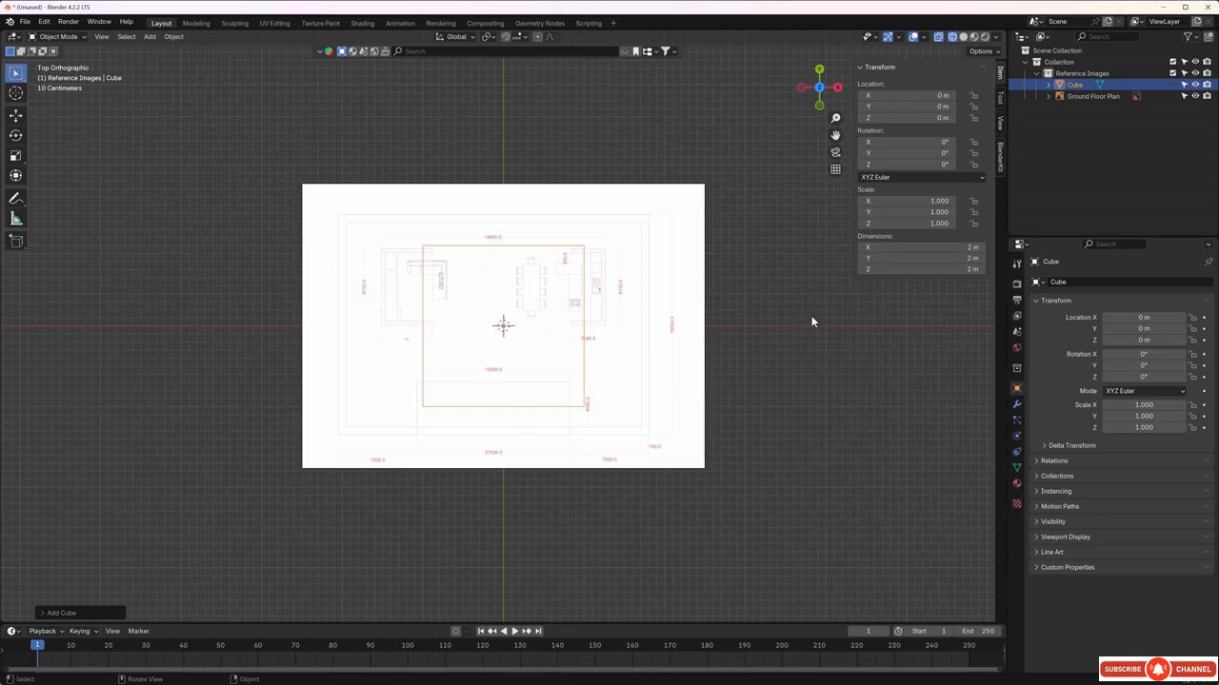
pyautogui.click(920, 247)
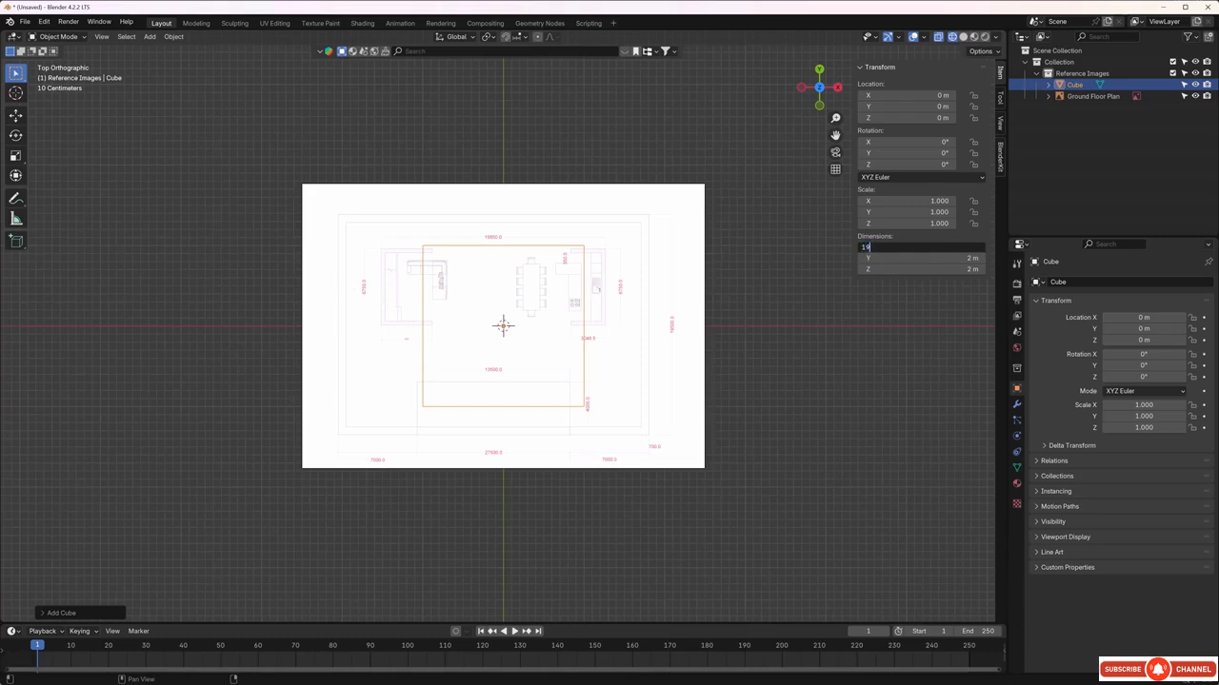
pyautogui.press('Return')
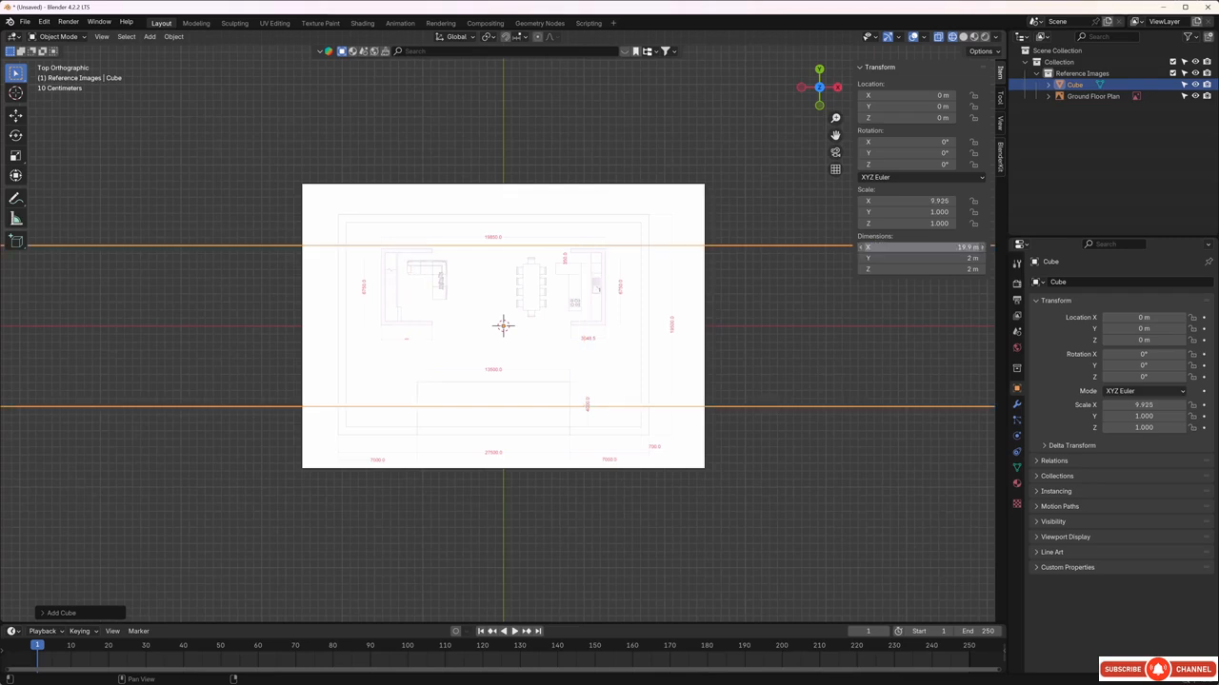
pyautogui.scroll(-3, 517, 339)
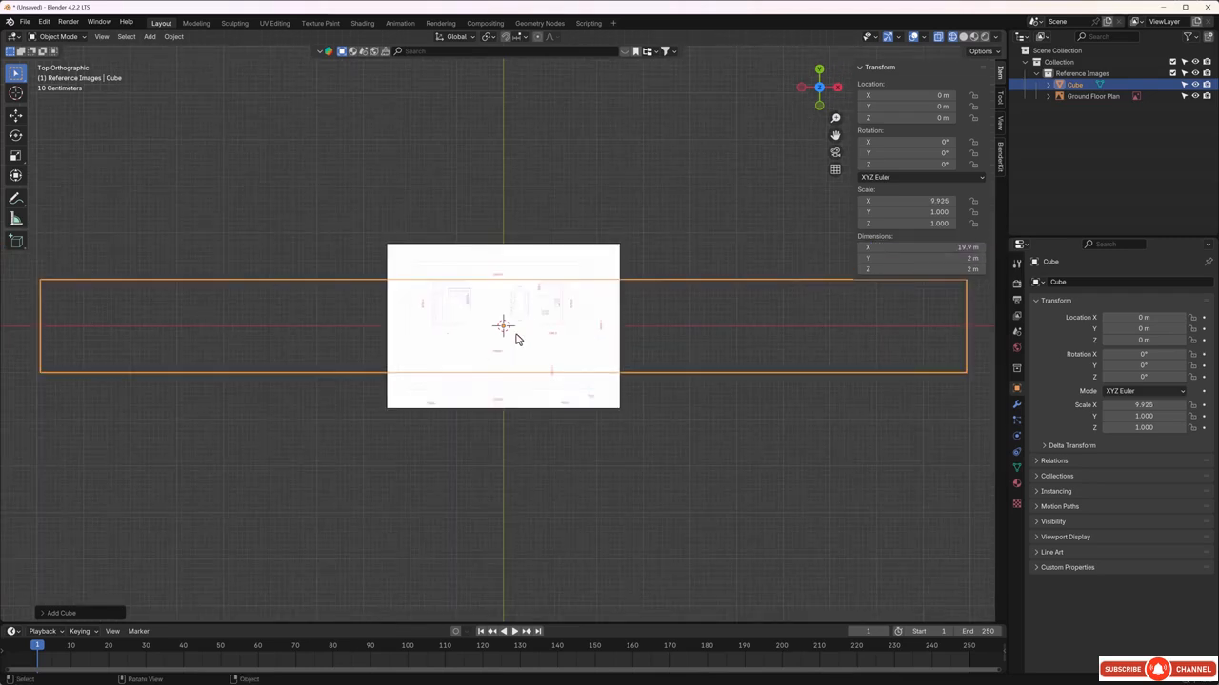
pyautogui.scroll(2, 517, 339)
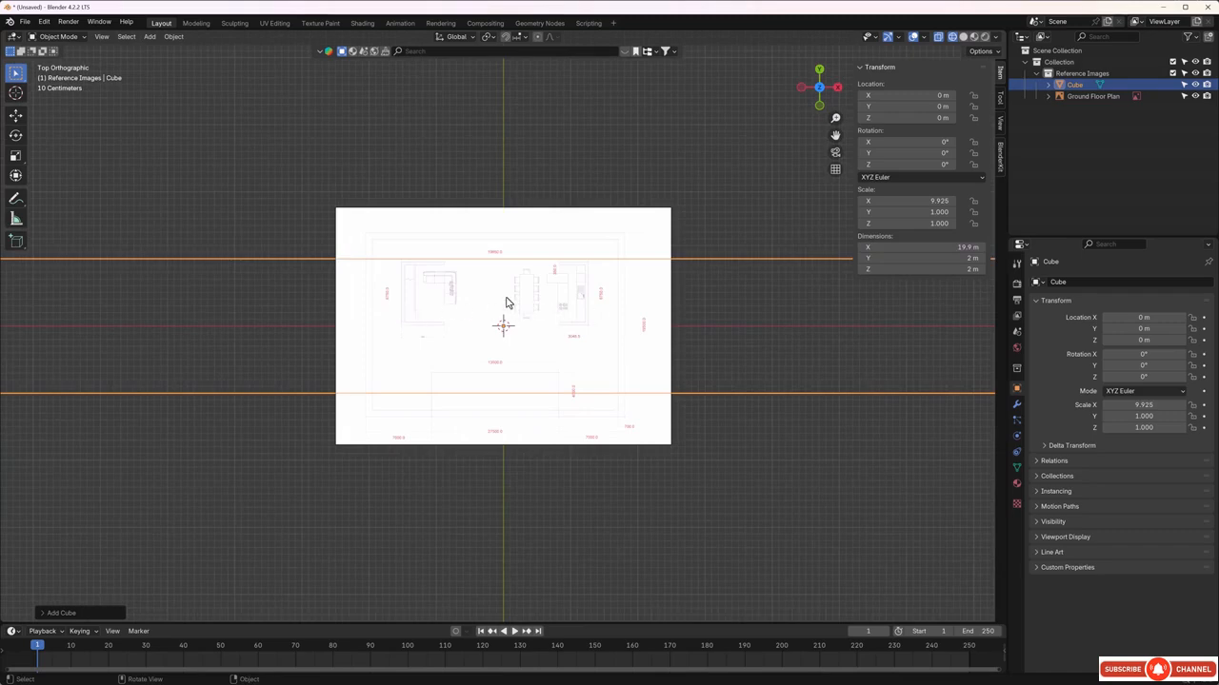
pyautogui.scroll(-2, 506, 286)
pyautogui.scroll(4, 498, 304)
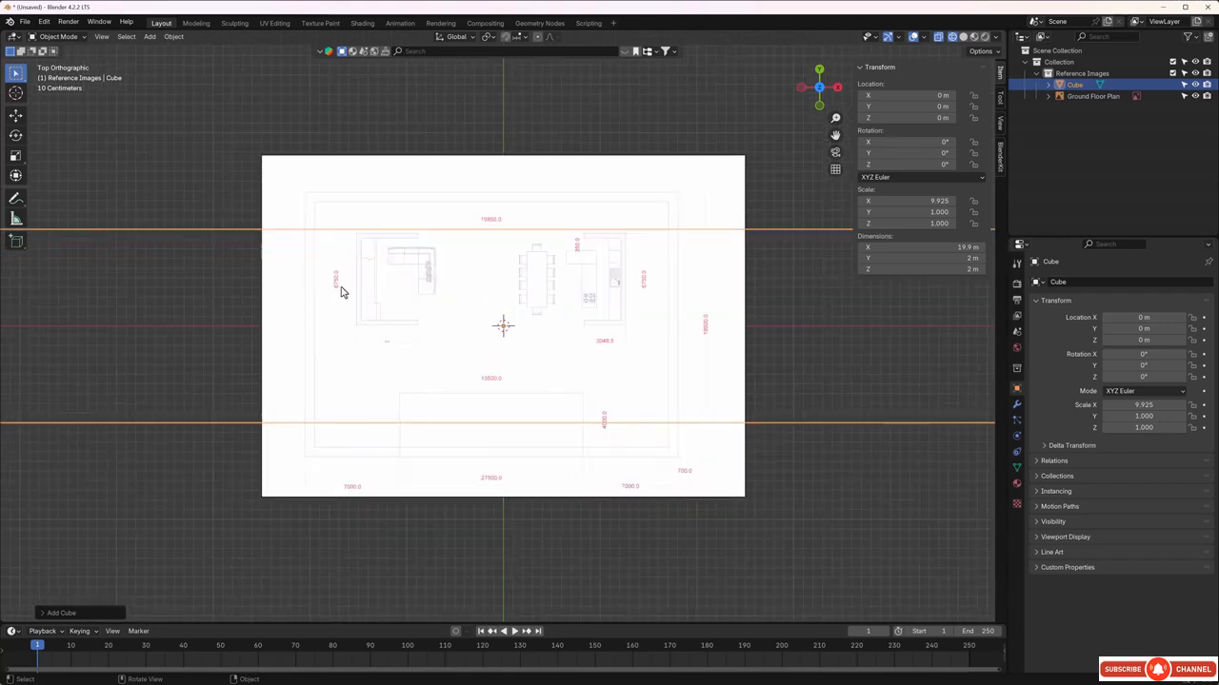
pyautogui.click(923, 258)
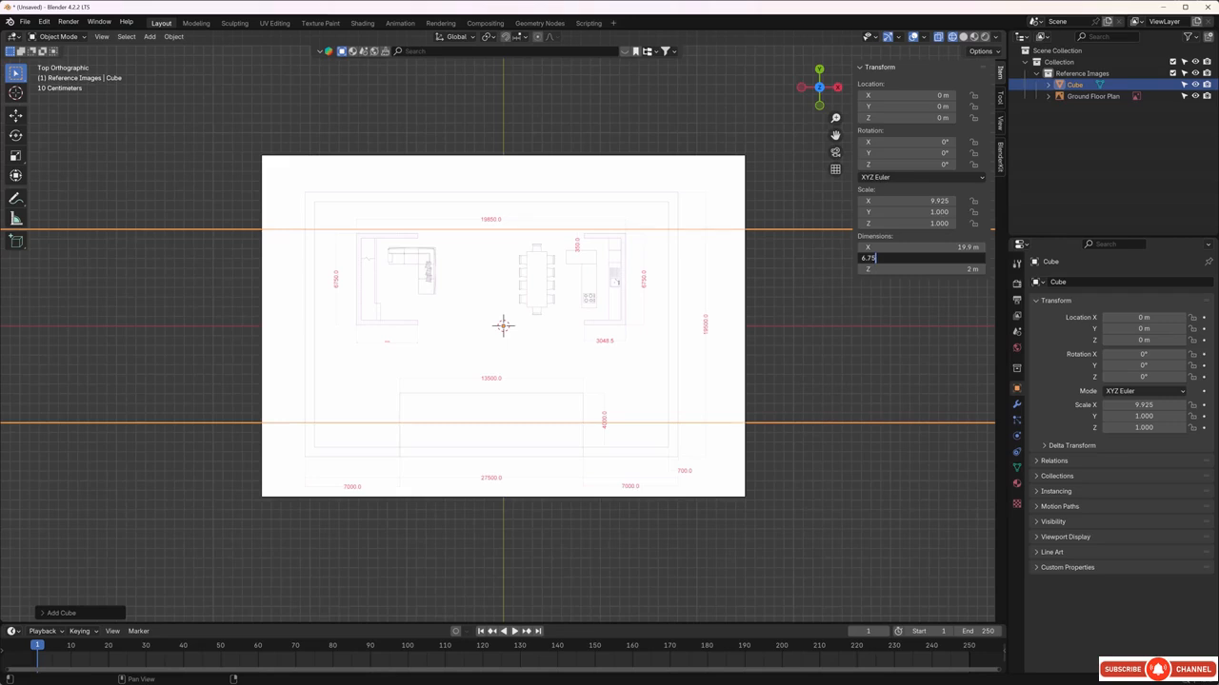
pyautogui.press('Return')
pyautogui.scroll(-5, 624, 330)
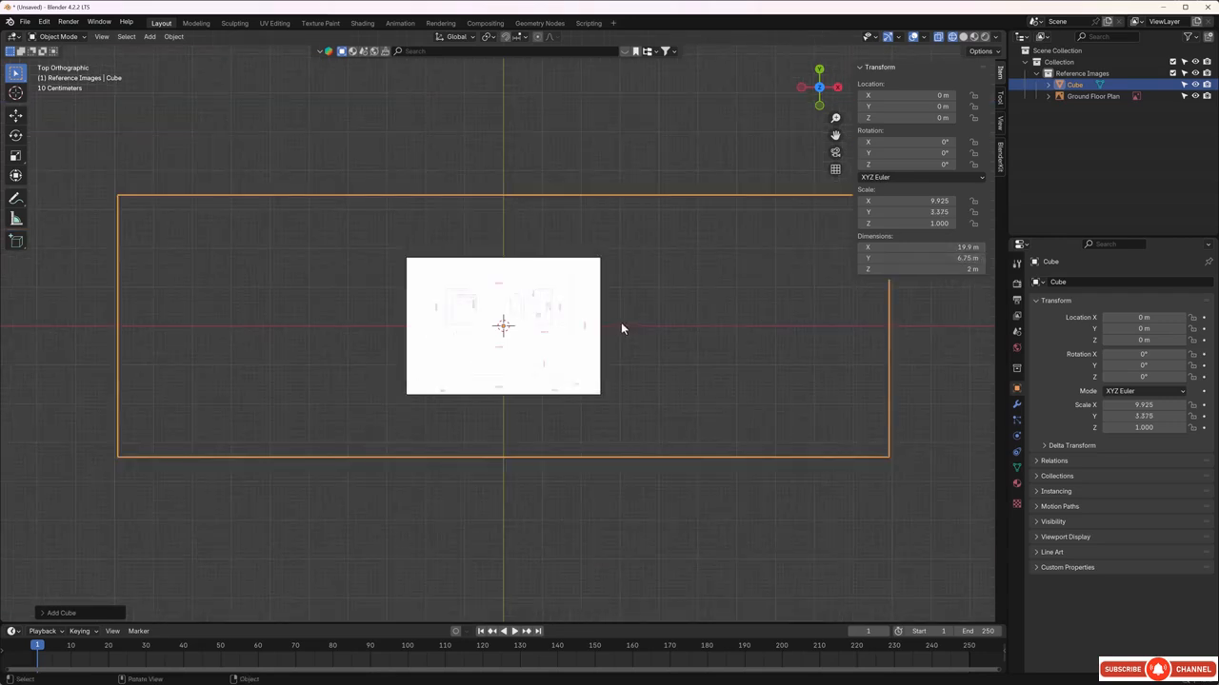
pyautogui.moveTo(621, 328); pyautogui.dragTo(578, 340, button='middle')
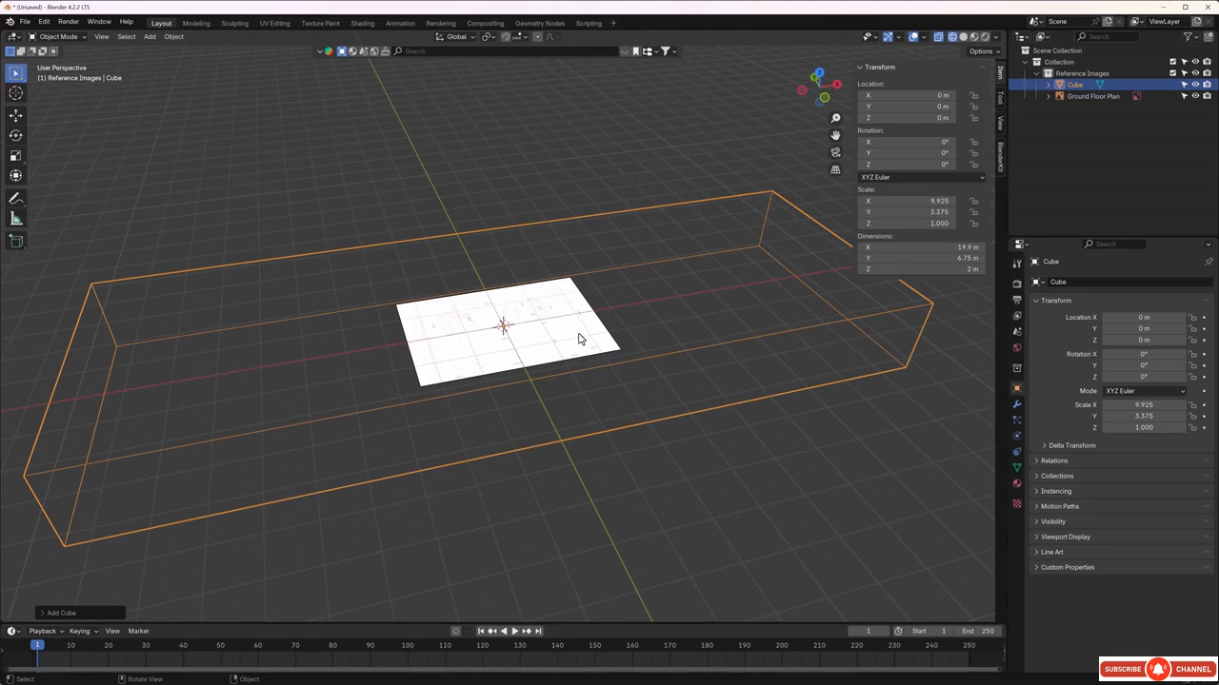
# Scale the Ground Floor Plan image uniformly to about 7.141 so its labelled room matches the cube's outline
pyautogui.press('KP_7')
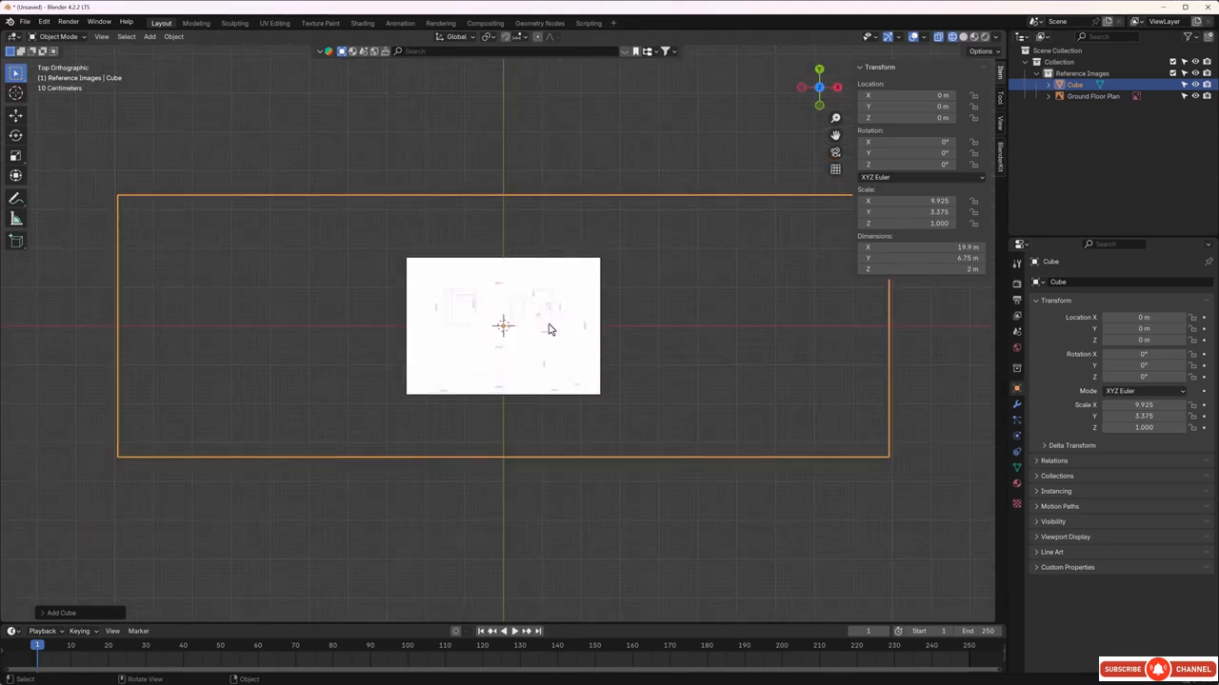
pyautogui.click(547, 332)
pyautogui.scroll(-2, 591, 346)
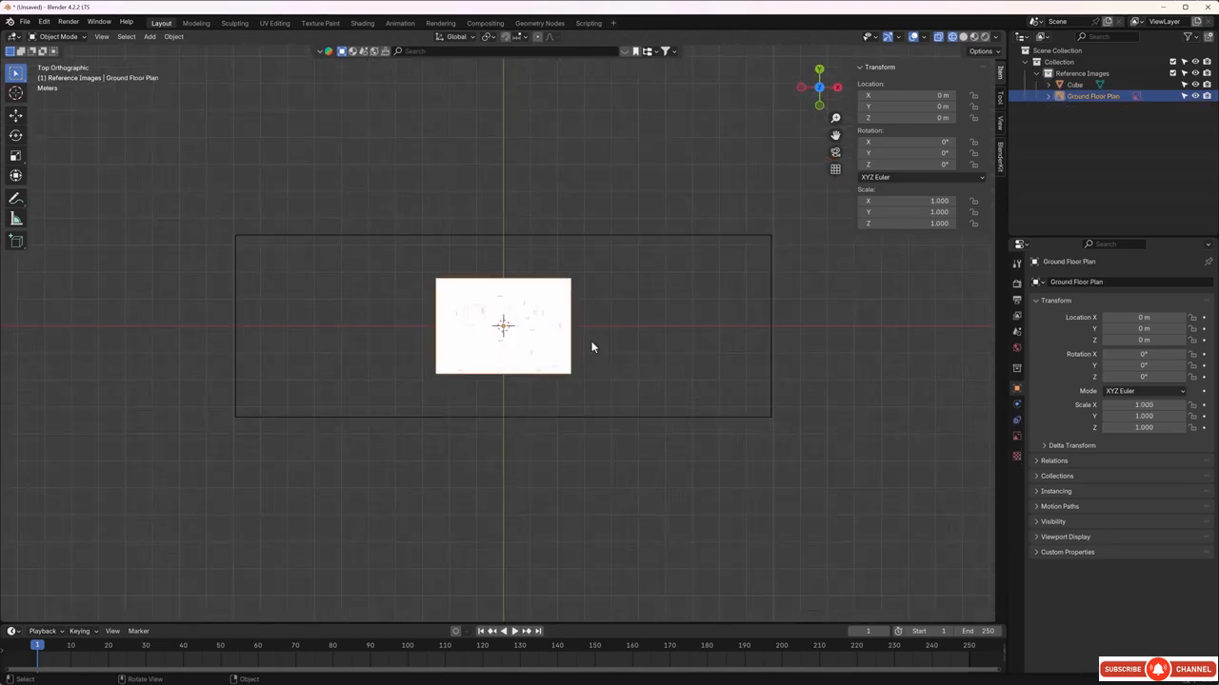
pyautogui.press('s')
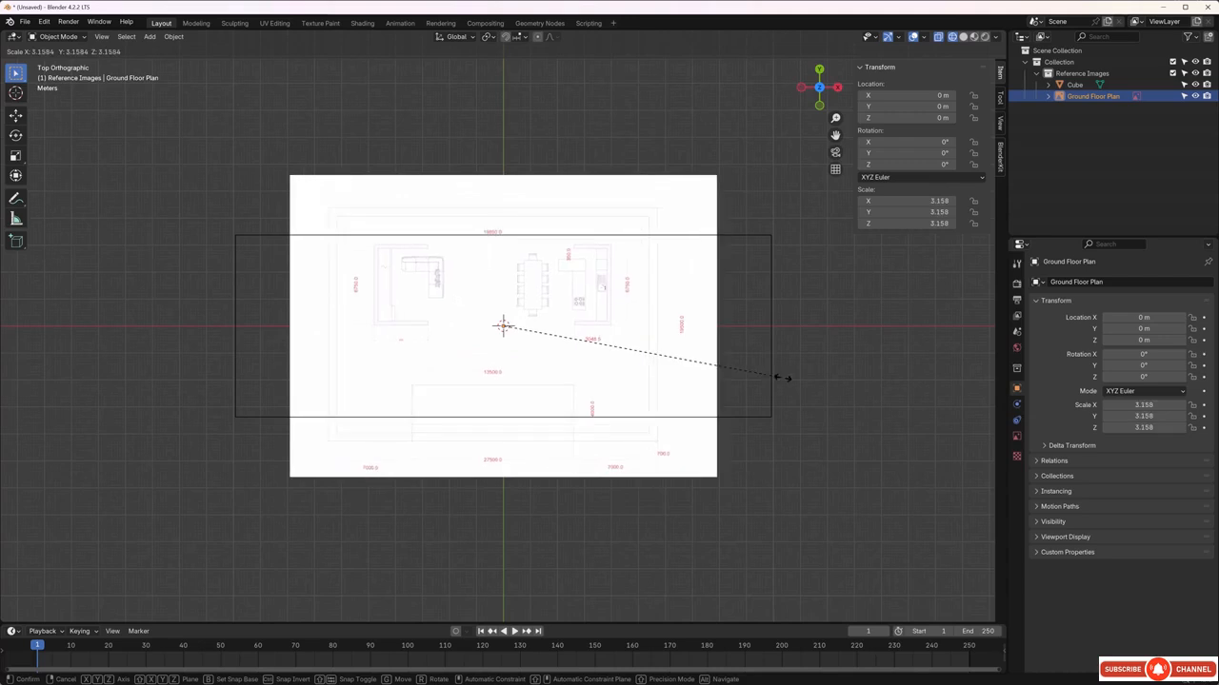
pyautogui.click(911, 401)
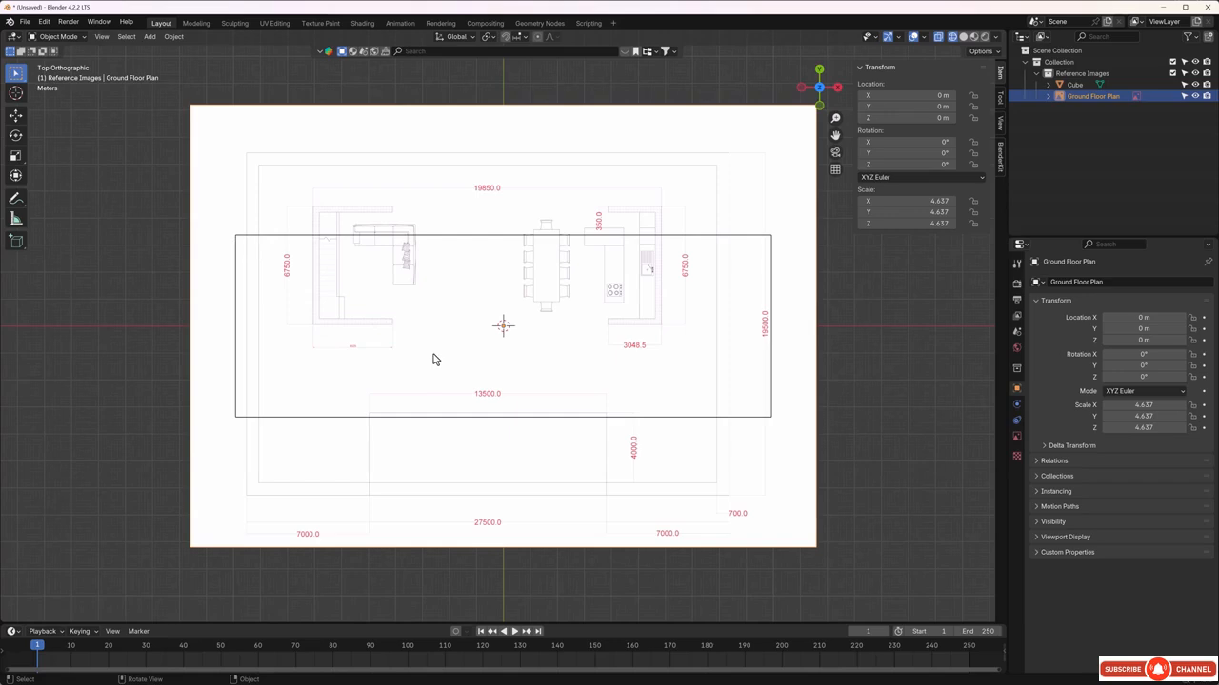
pyautogui.press('s')
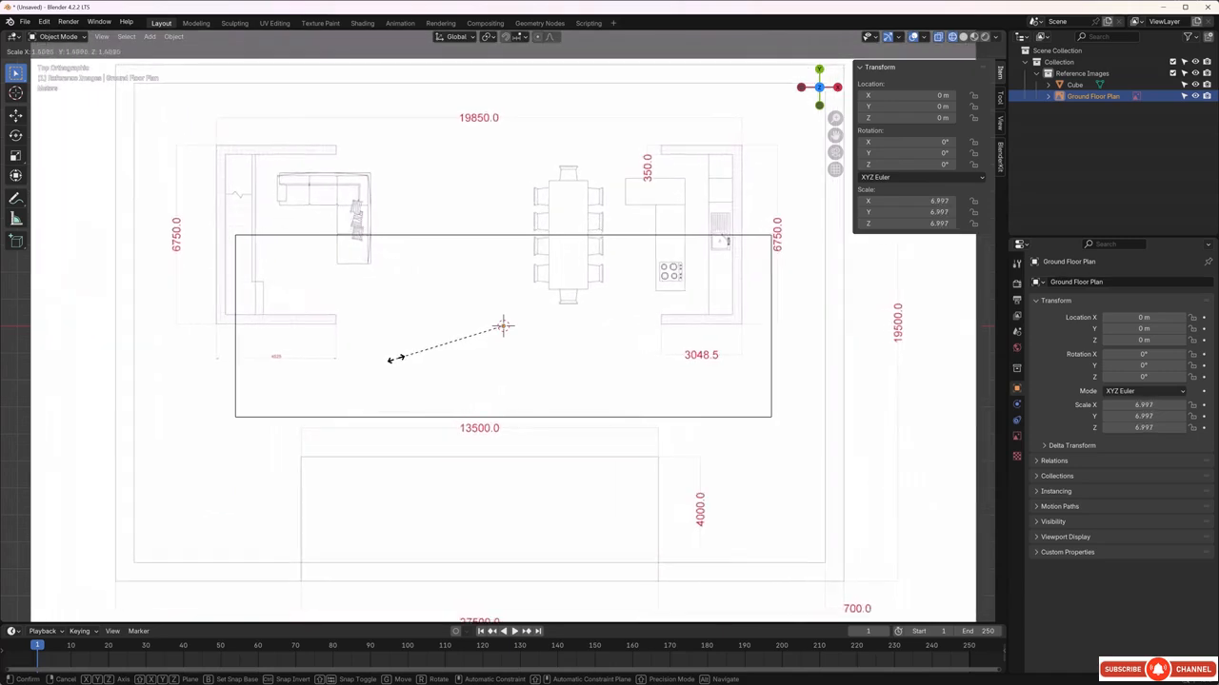
pyautogui.click(395, 361)
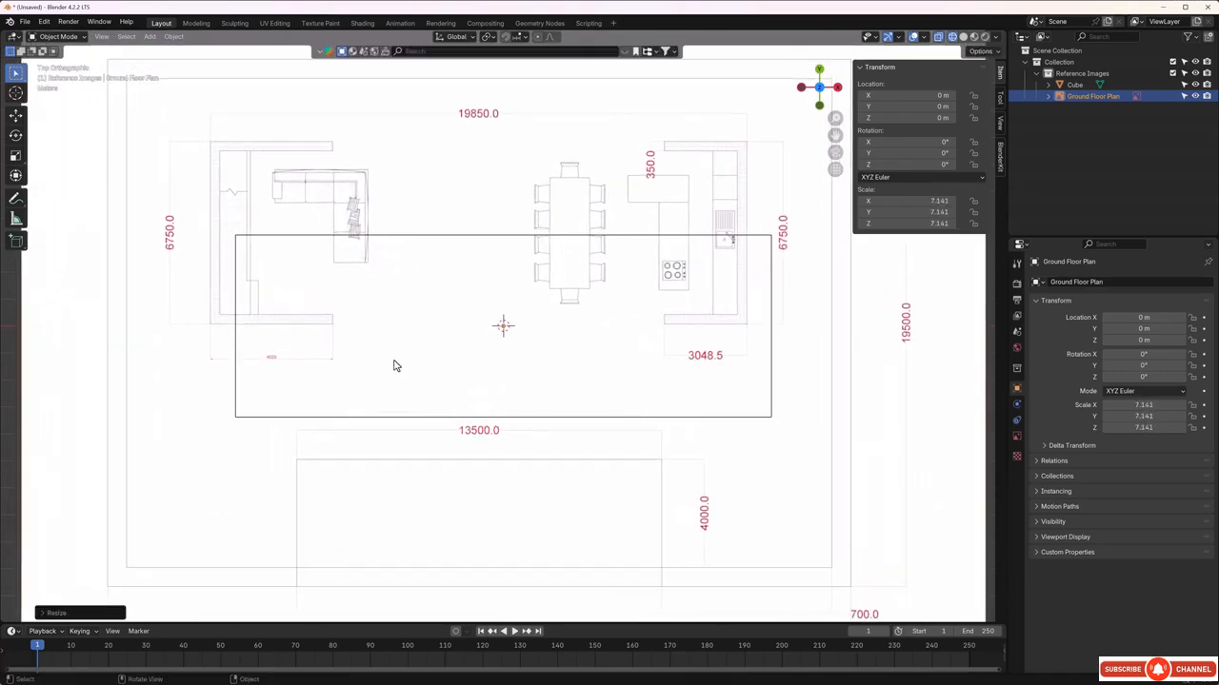
# Move the Ground Floor Plan image to about X 0.93 m, Y -3.45 m, aligning its room walls with the cube's outline
pyautogui.click(16, 114)
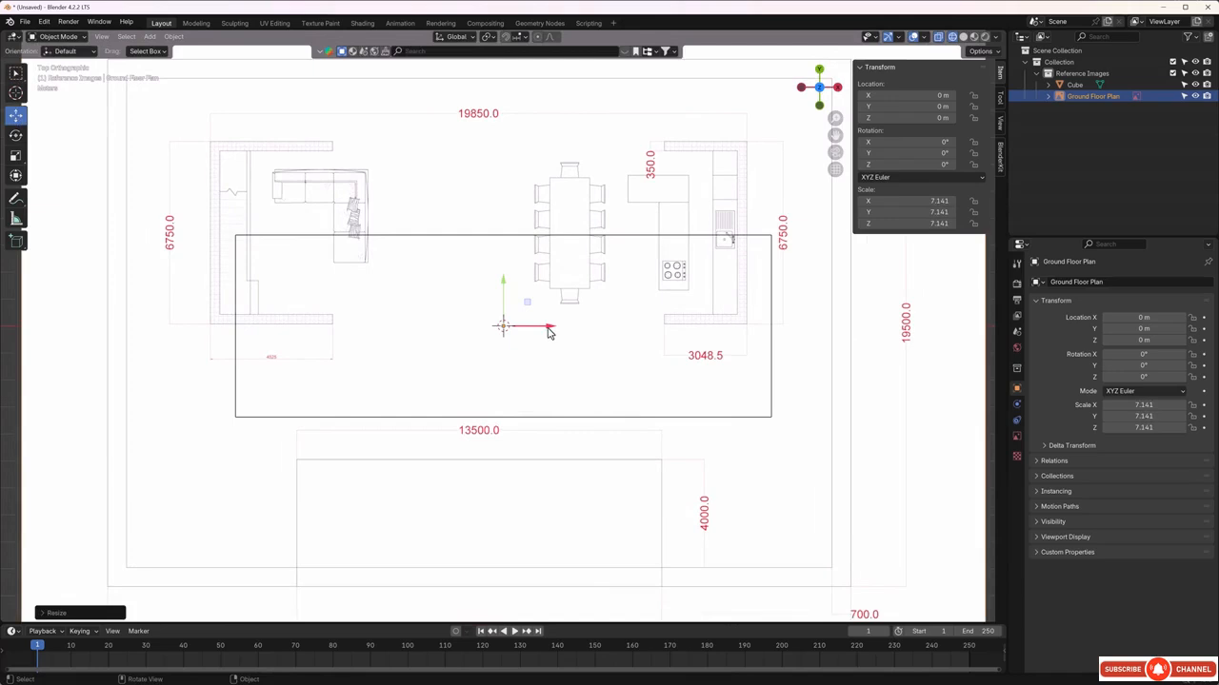
pyautogui.moveTo(550, 330); pyautogui.dragTo(574, 332)
pyautogui.moveTo(522, 285); pyautogui.dragTo(527, 374)
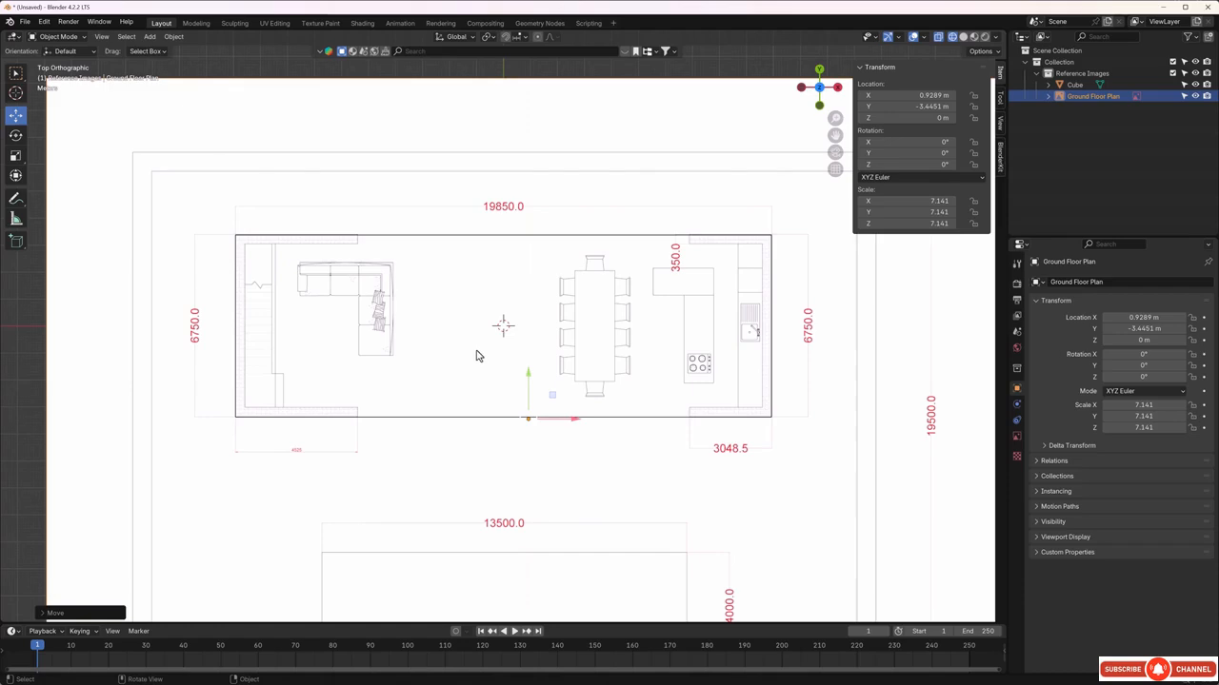
# Add Front Elevation.jpg from the House Layout Ref folder as a reference image
pyautogui.moveTo(495, 376); pyautogui.dragTo(571, 330, button='middle')
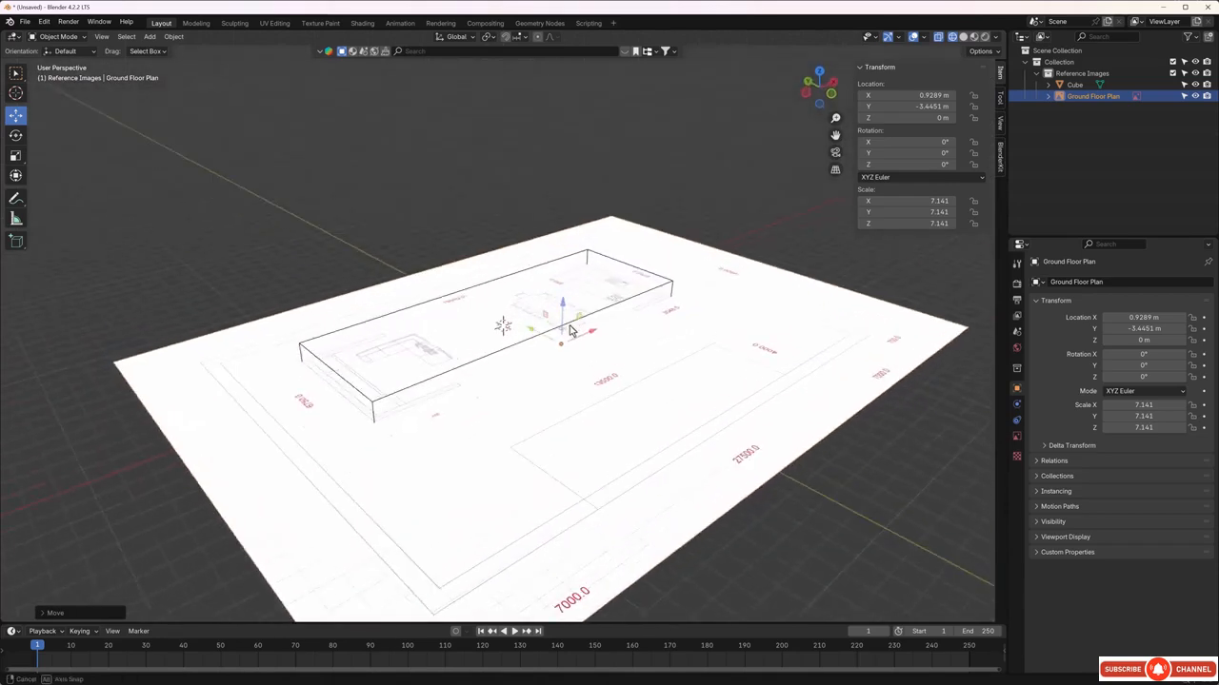
pyautogui.scroll(4, 490, 349)
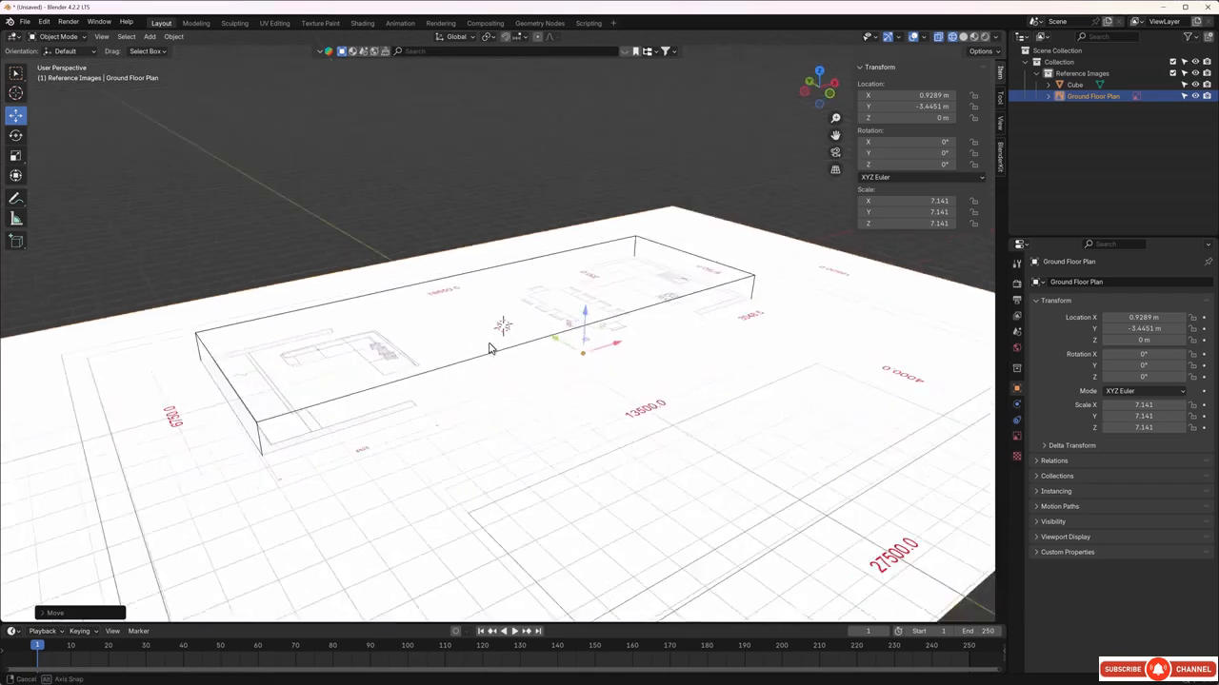
pyautogui.moveTo(490, 349); pyautogui.dragTo(431, 257, button='middle')
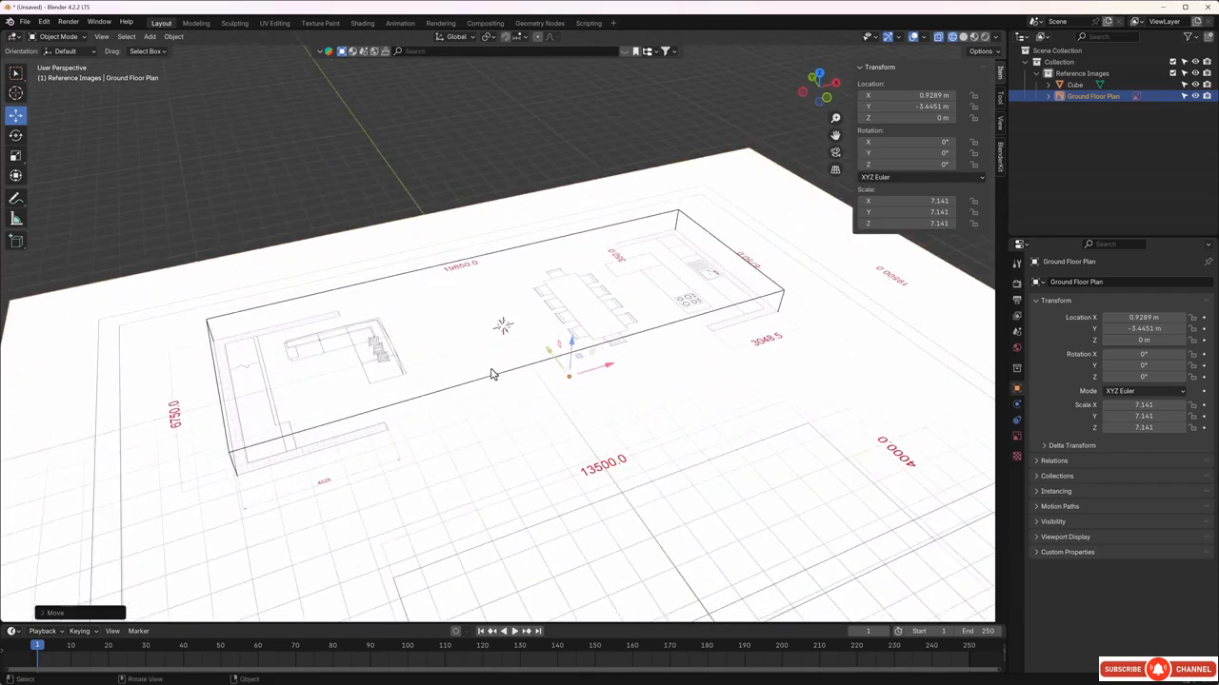
pyautogui.moveTo(511, 350); pyautogui.dragTo(480, 345, button='middle')
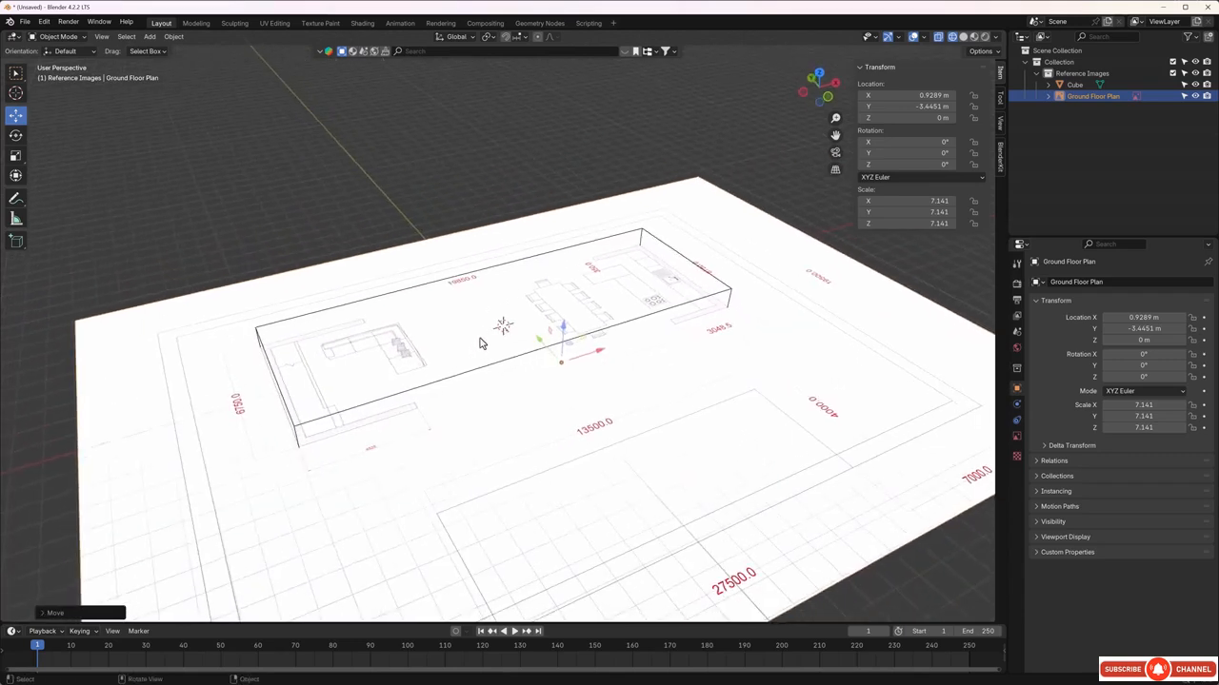
pyautogui.hotkey('shift', 'a')
pyautogui.moveTo(479, 337)
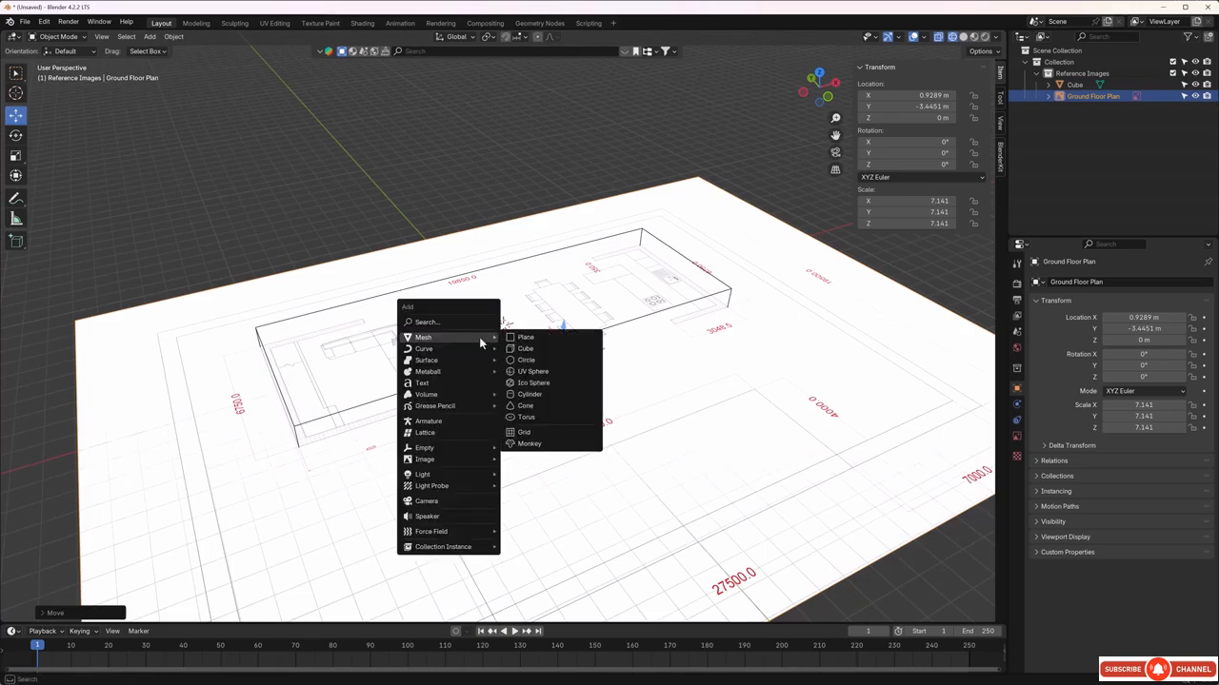
pyautogui.moveTo(449, 450)
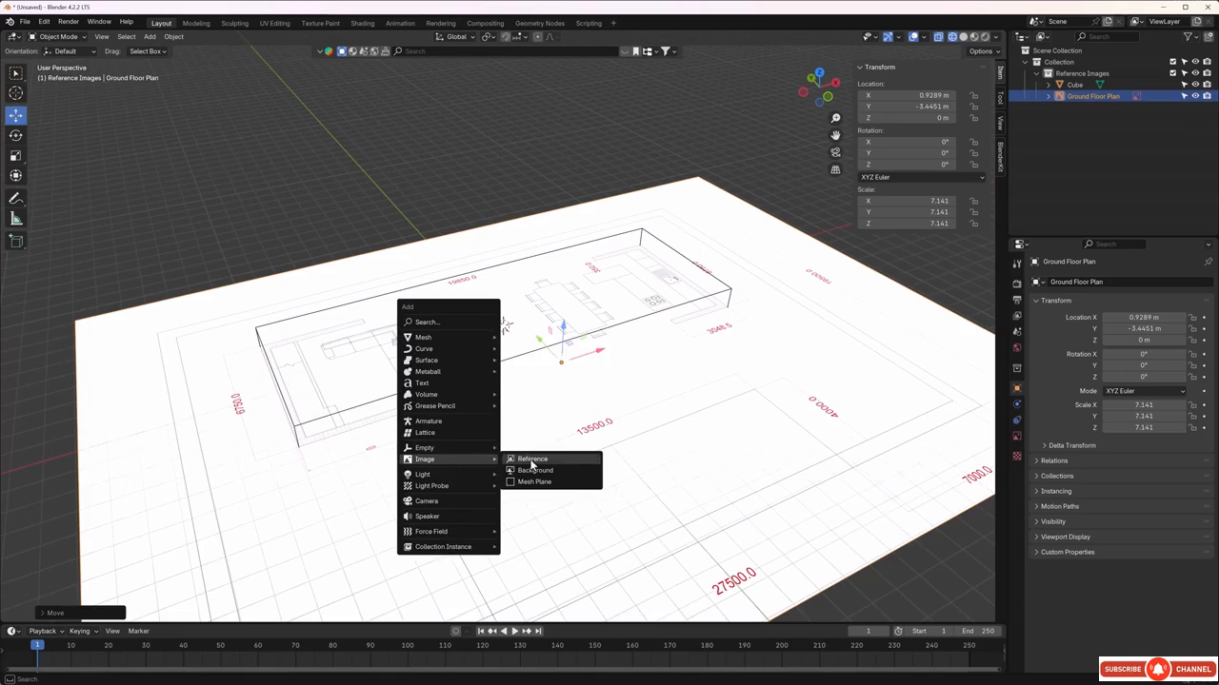
pyautogui.click(532, 459)
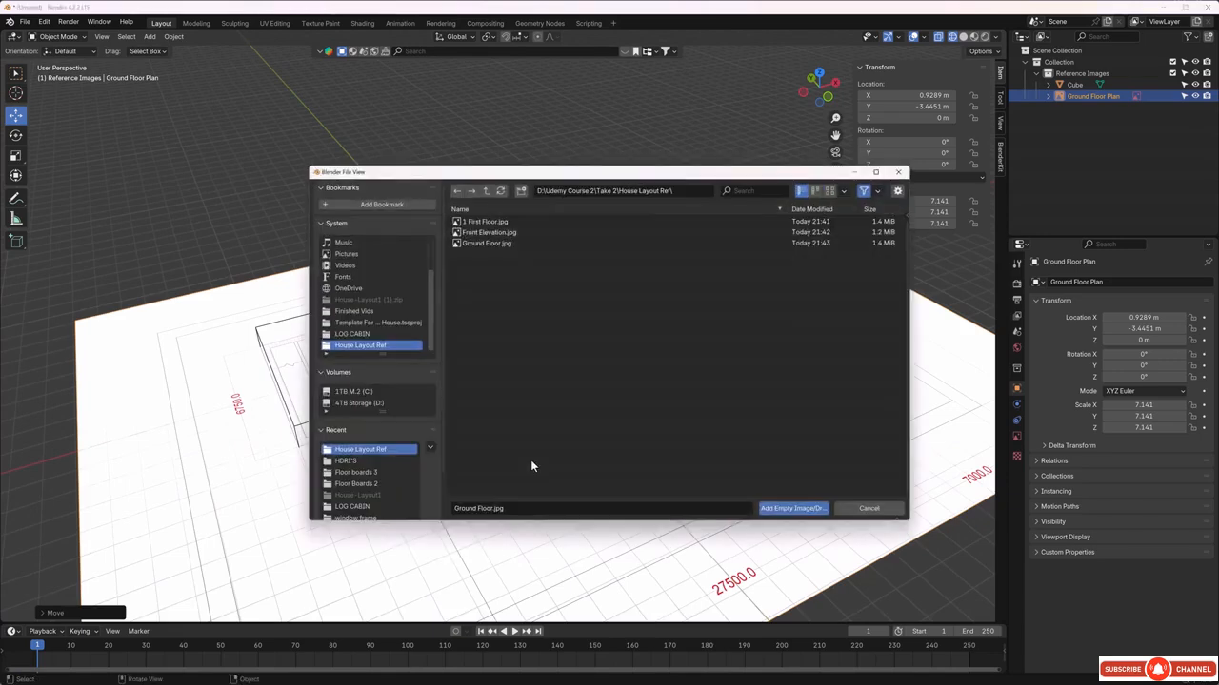
pyautogui.click(486, 232)
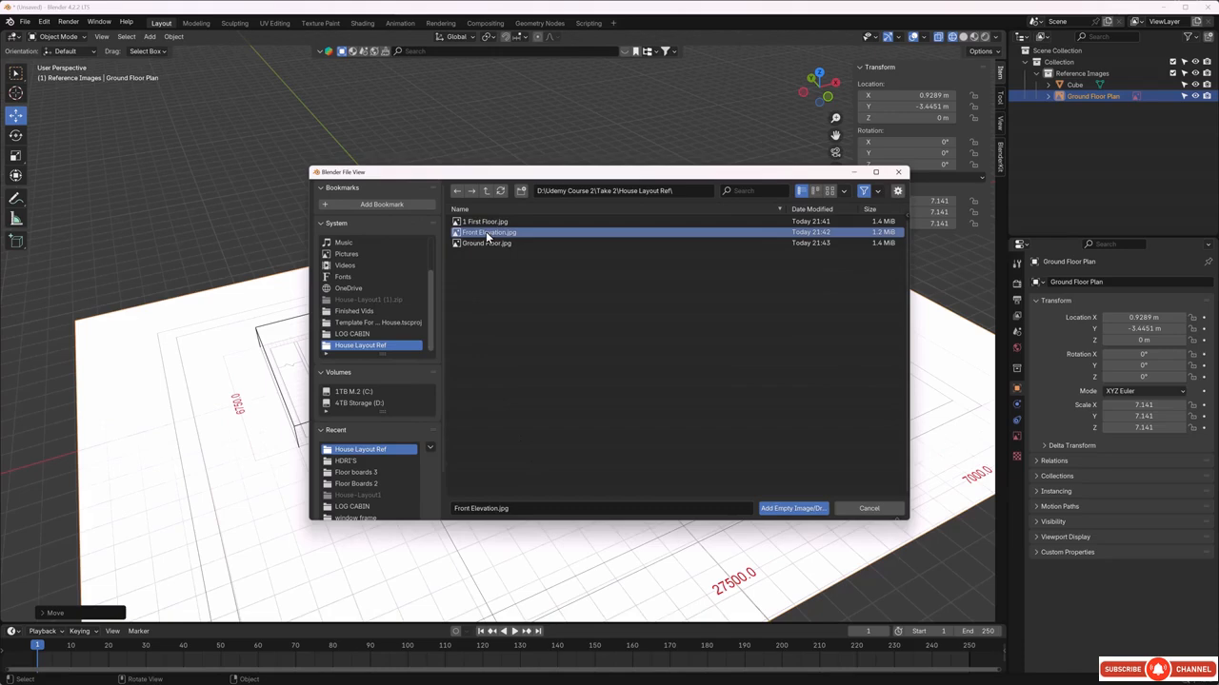
pyautogui.click(768, 510)
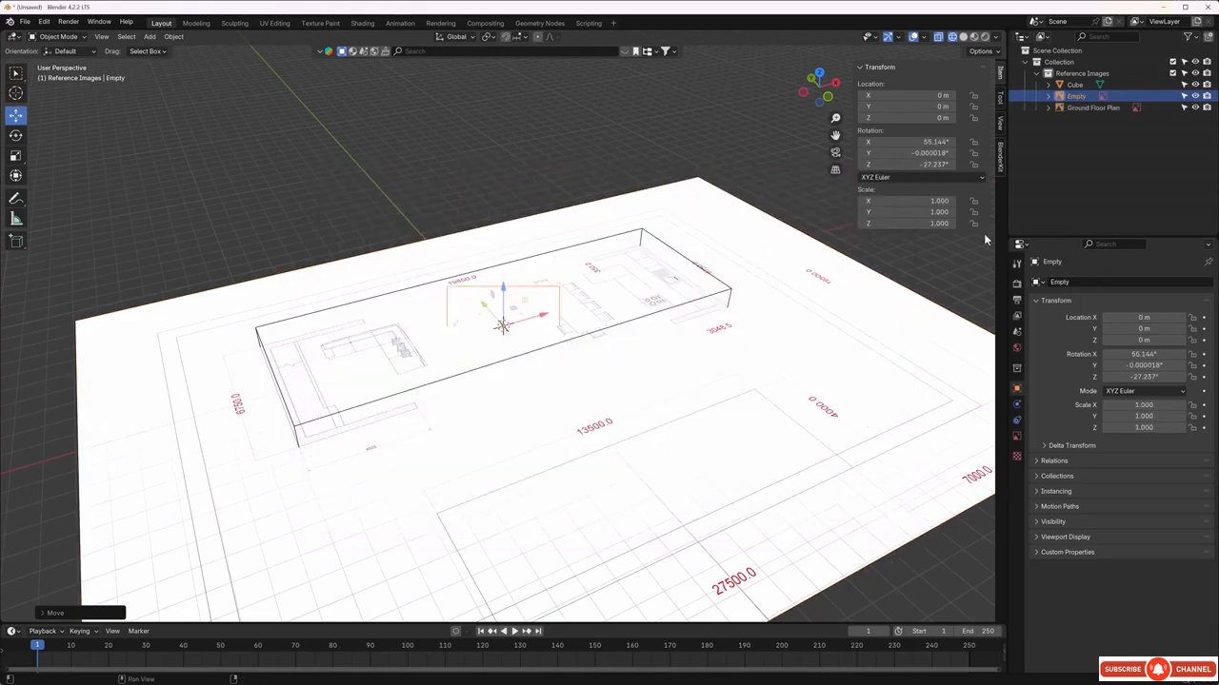
# Reset the front elevation image's rotation to 0° on the X, Y and Z axes
pyautogui.click(912, 142)
pyautogui.write('0')
pyautogui.press('Return')
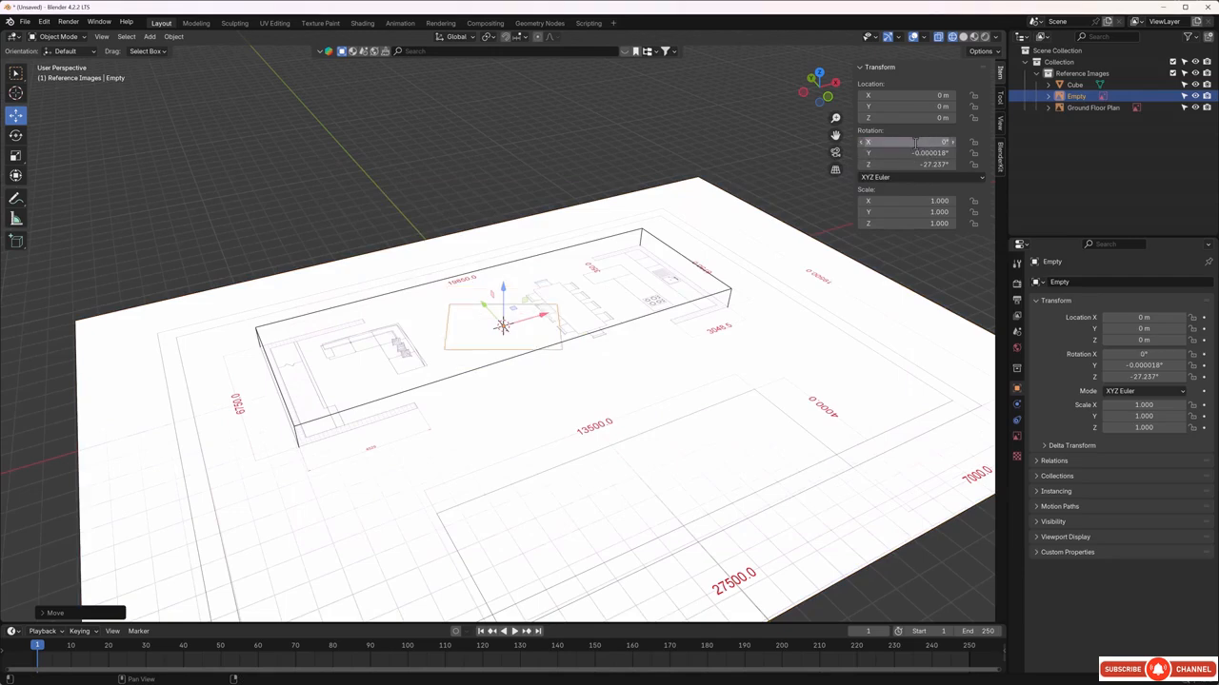
pyautogui.click(918, 152)
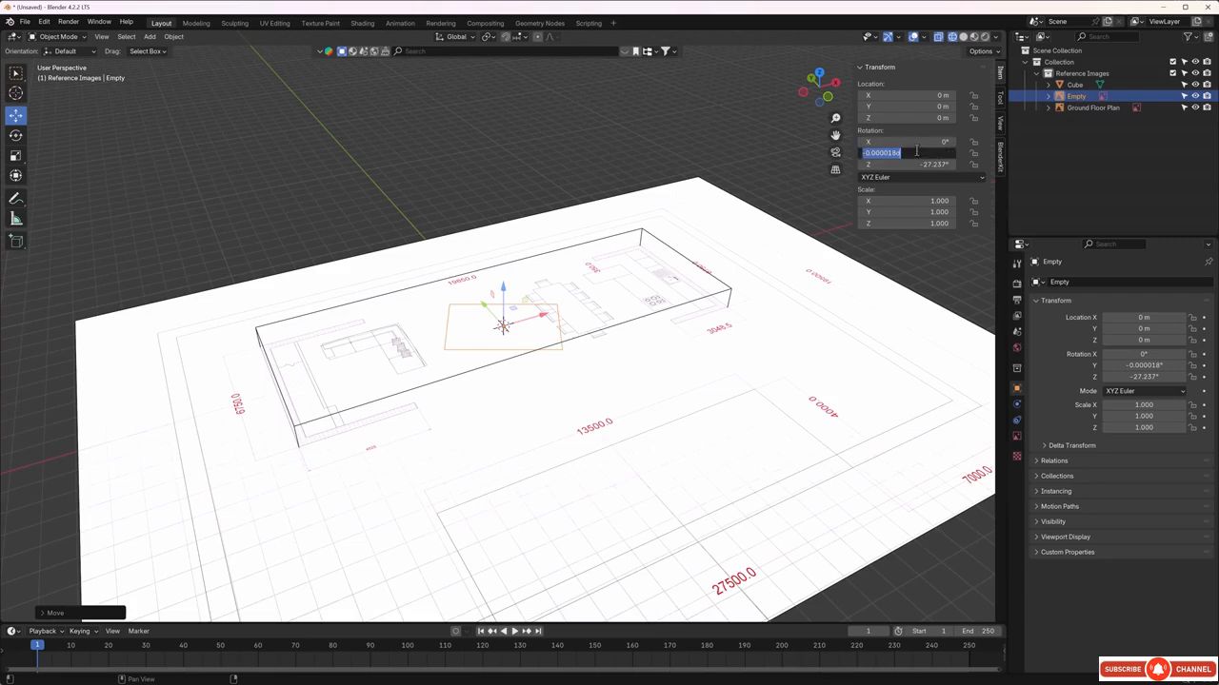
pyautogui.write('0')
pyautogui.press('Return')
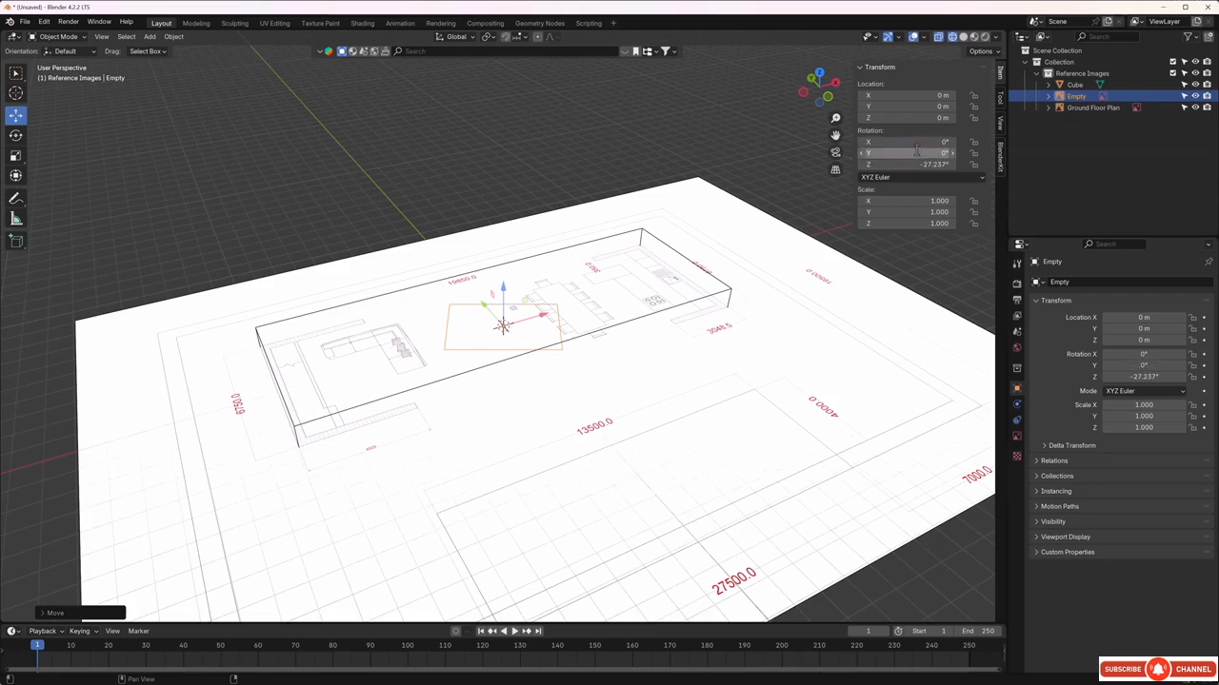
pyautogui.click(917, 163)
pyautogui.write('0')
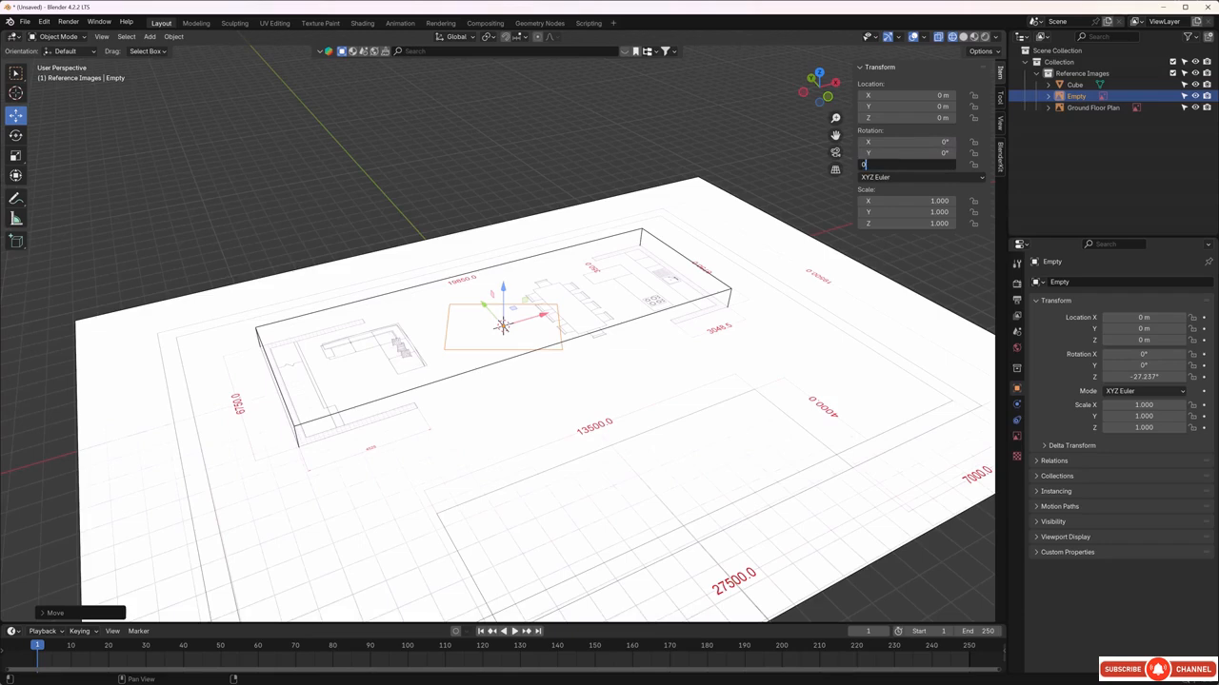
pyautogui.press('Return')
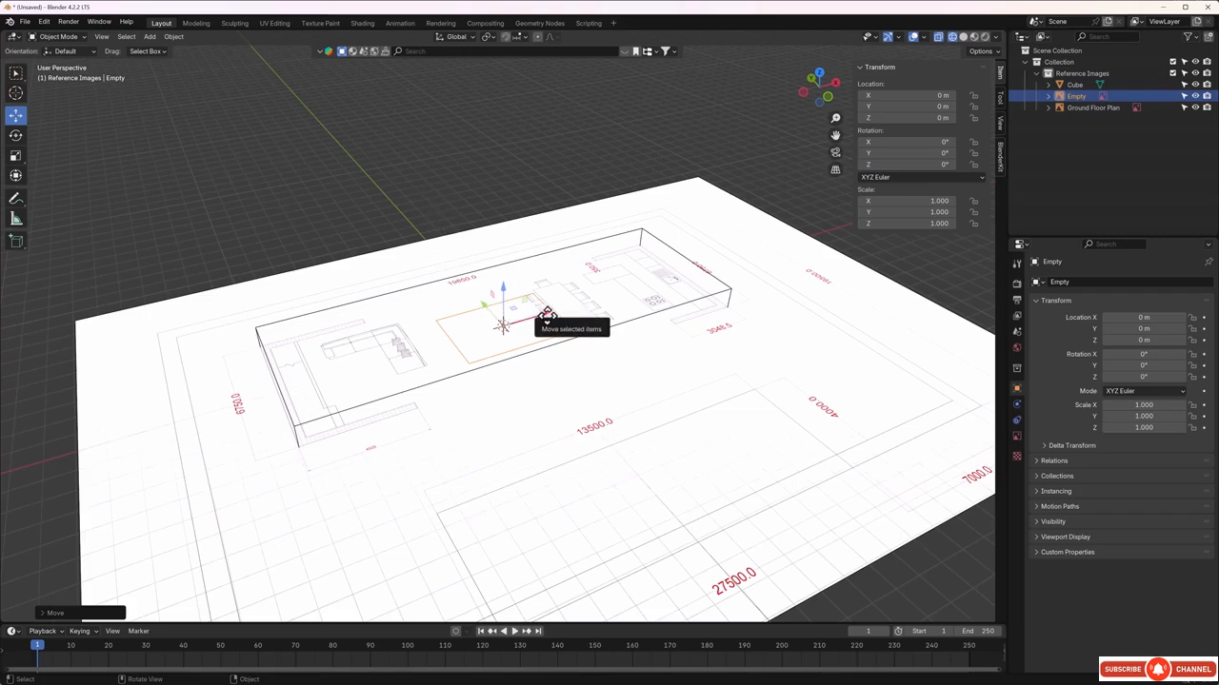
# Rotate the front elevation image 90° about the global X axis so it stands upright
pyautogui.press('r')
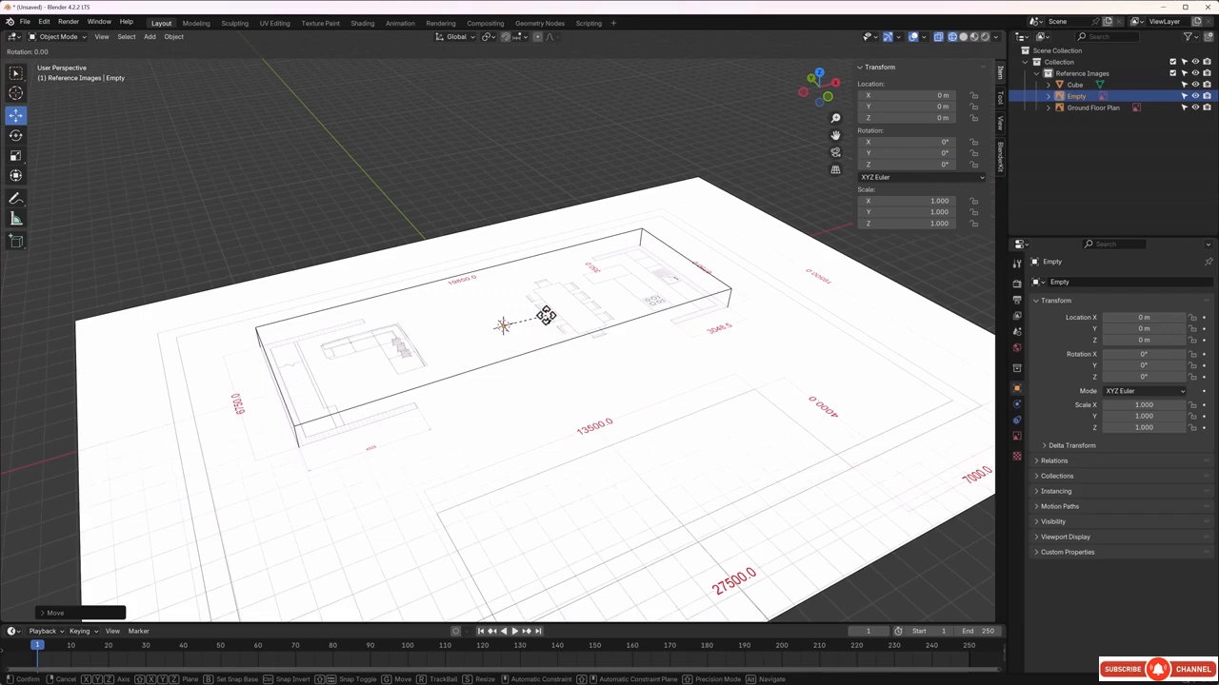
pyautogui.write('x')
pyautogui.write('9')
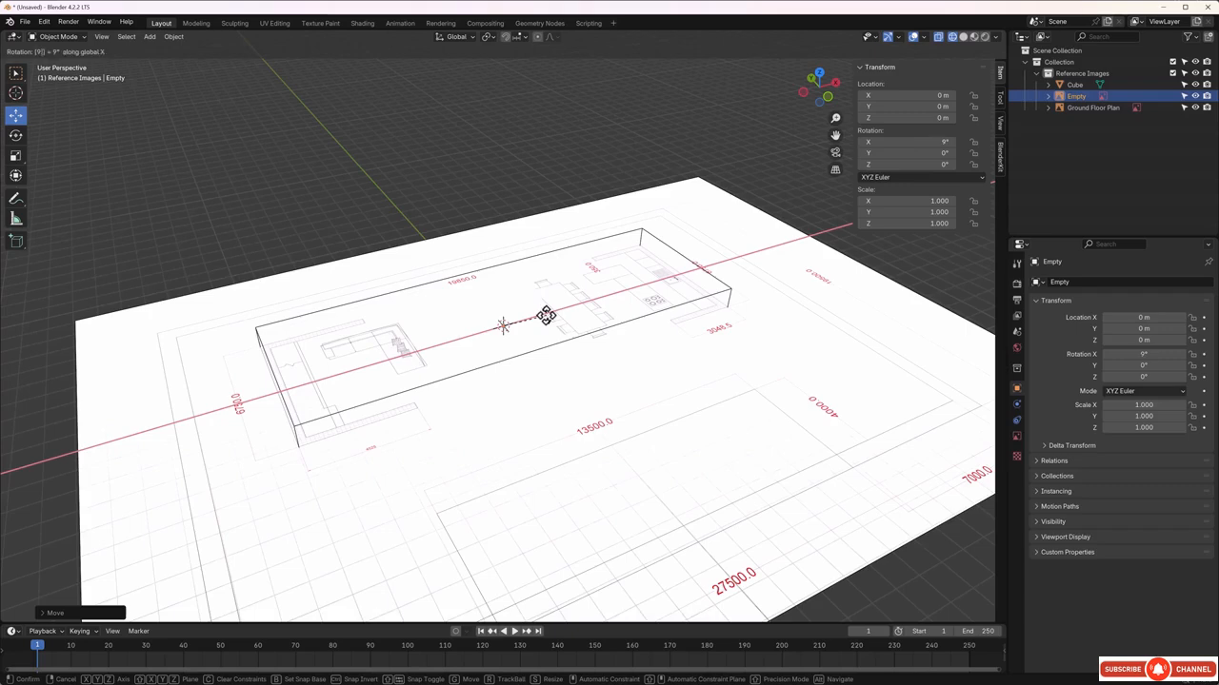
pyautogui.write('0')
pyautogui.press('Return')
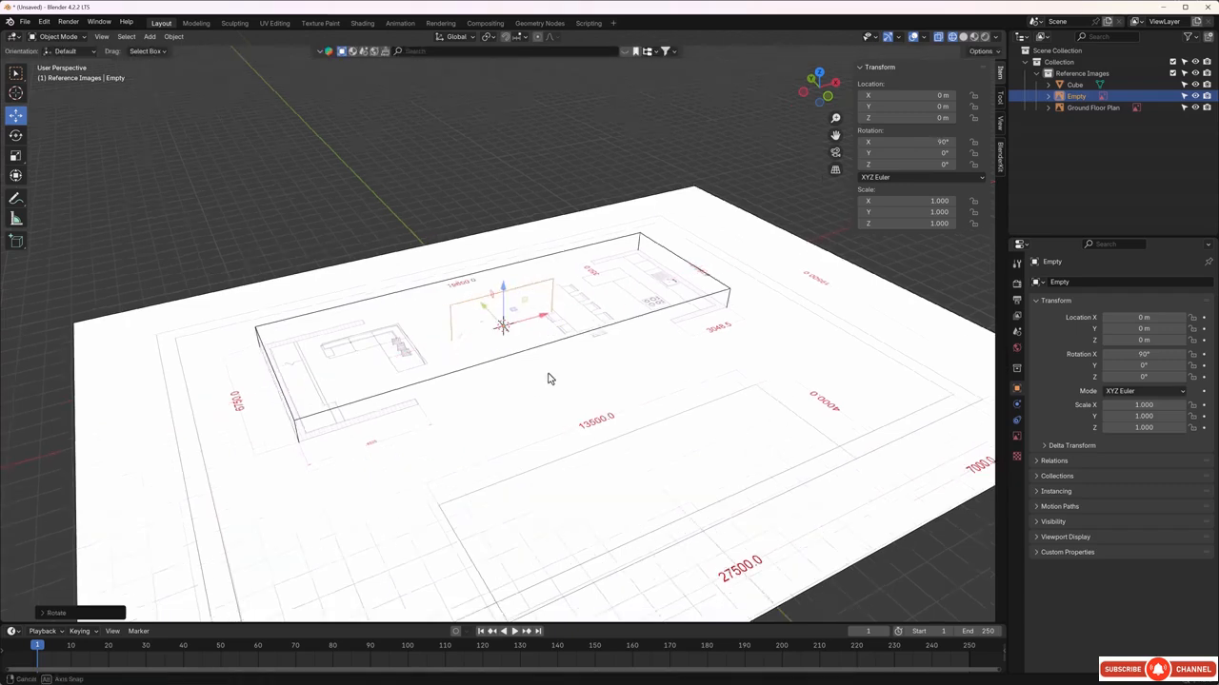
# In front view, scale the elevation image up uniformly to about 7.174 so the house width approximates the cube's
pyautogui.moveTo(548, 373); pyautogui.dragTo(492, 371, button='middle')
pyautogui.scroll(3, 514, 333)
pyautogui.scroll(3, 496, 352)
pyautogui.scroll(1, 515, 343)
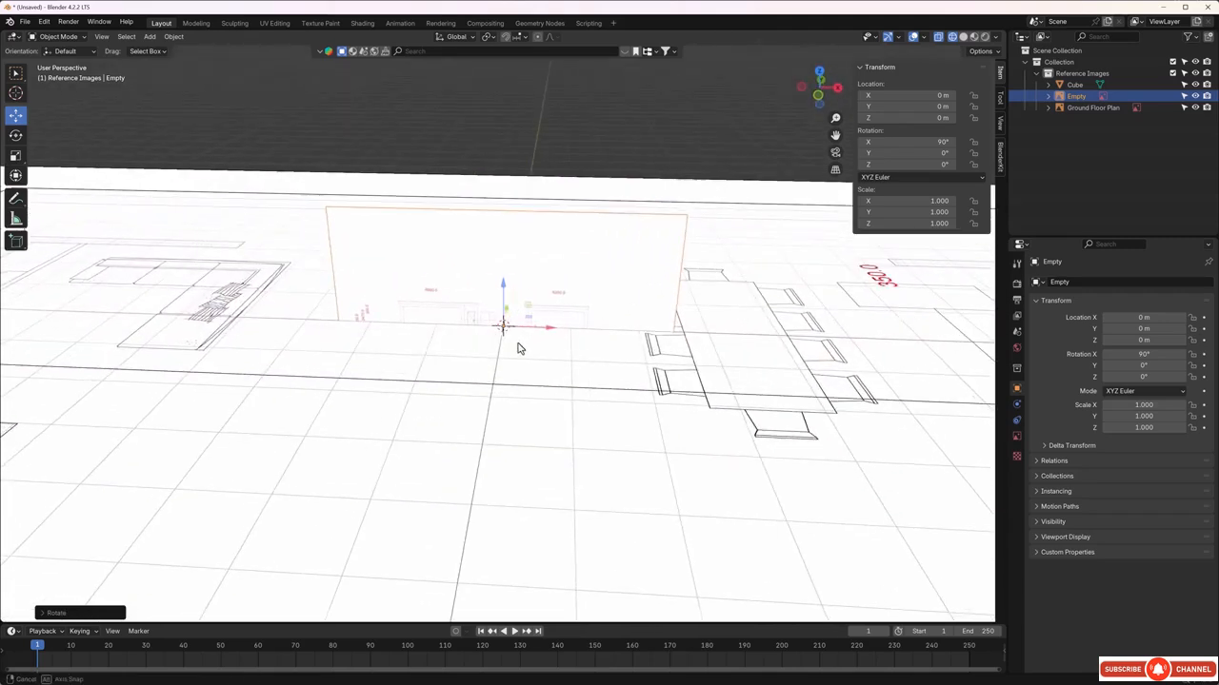
pyautogui.scroll(2, 443, 328)
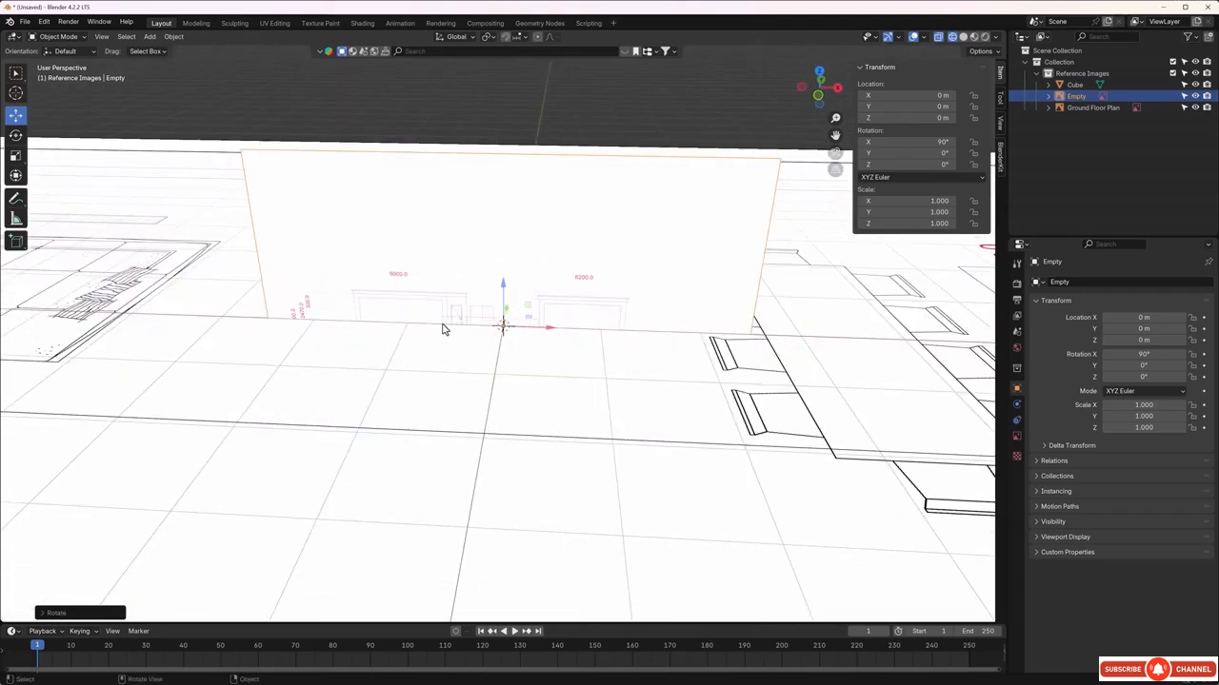
pyautogui.scroll(-4, 444, 329)
pyautogui.scroll(1, 453, 324)
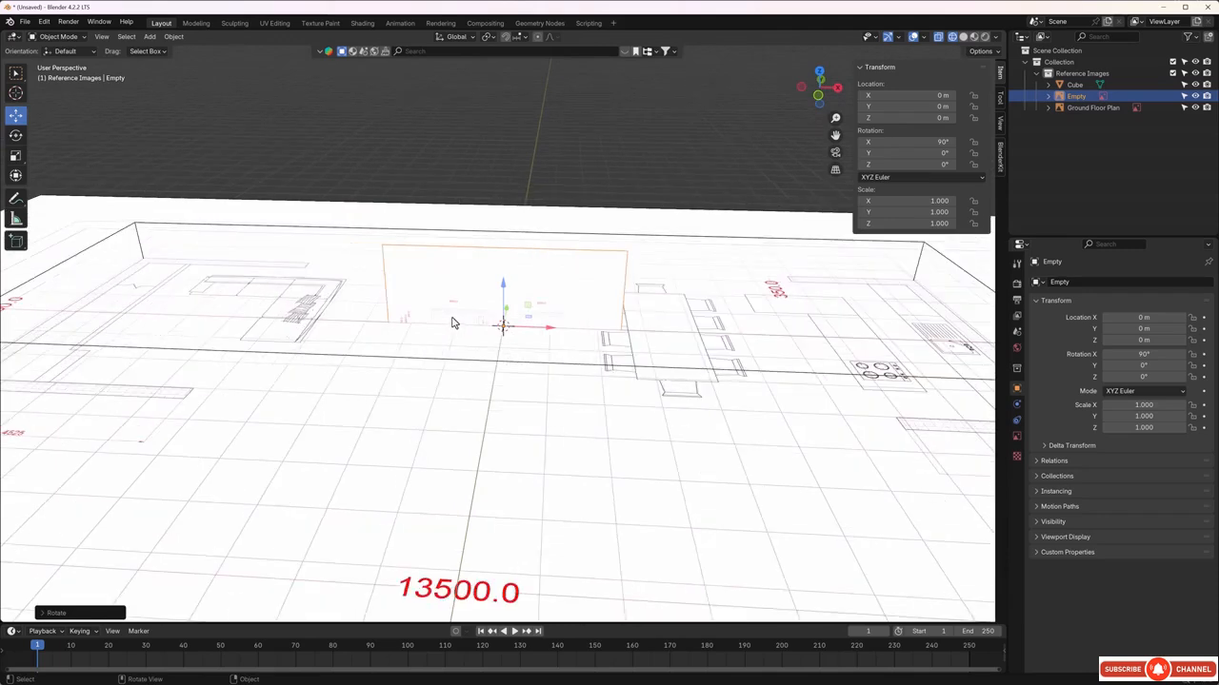
pyautogui.press('KP_1')
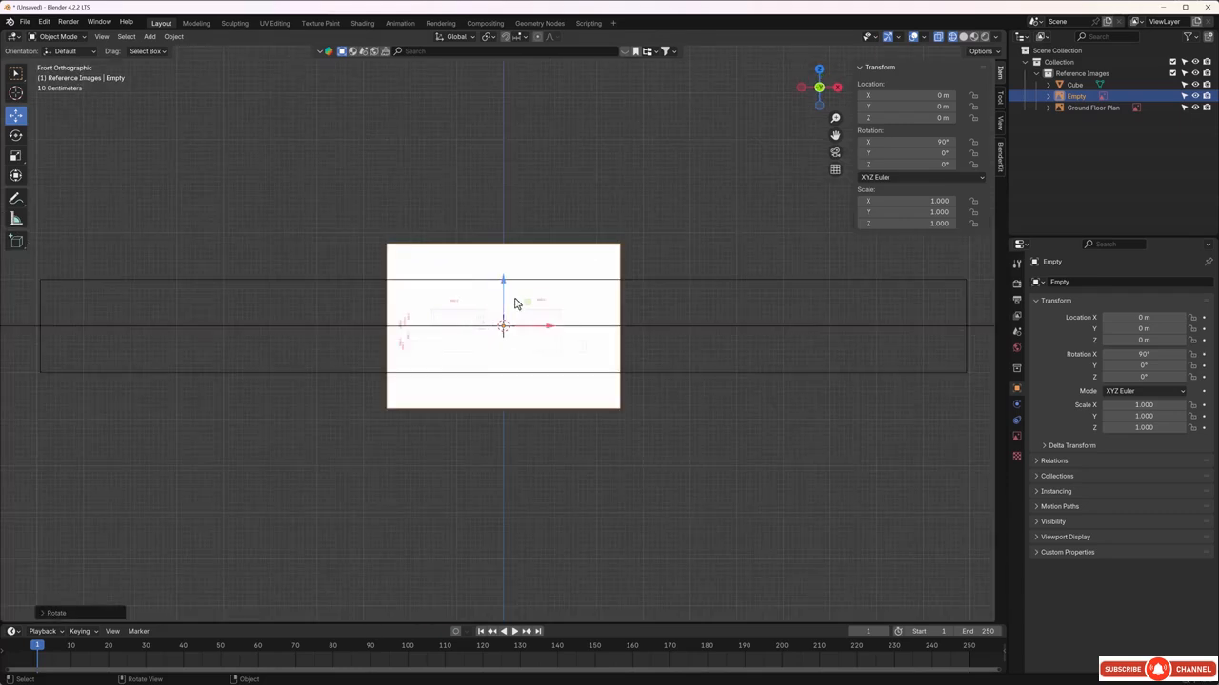
pyautogui.click(547, 266)
pyautogui.press('s')
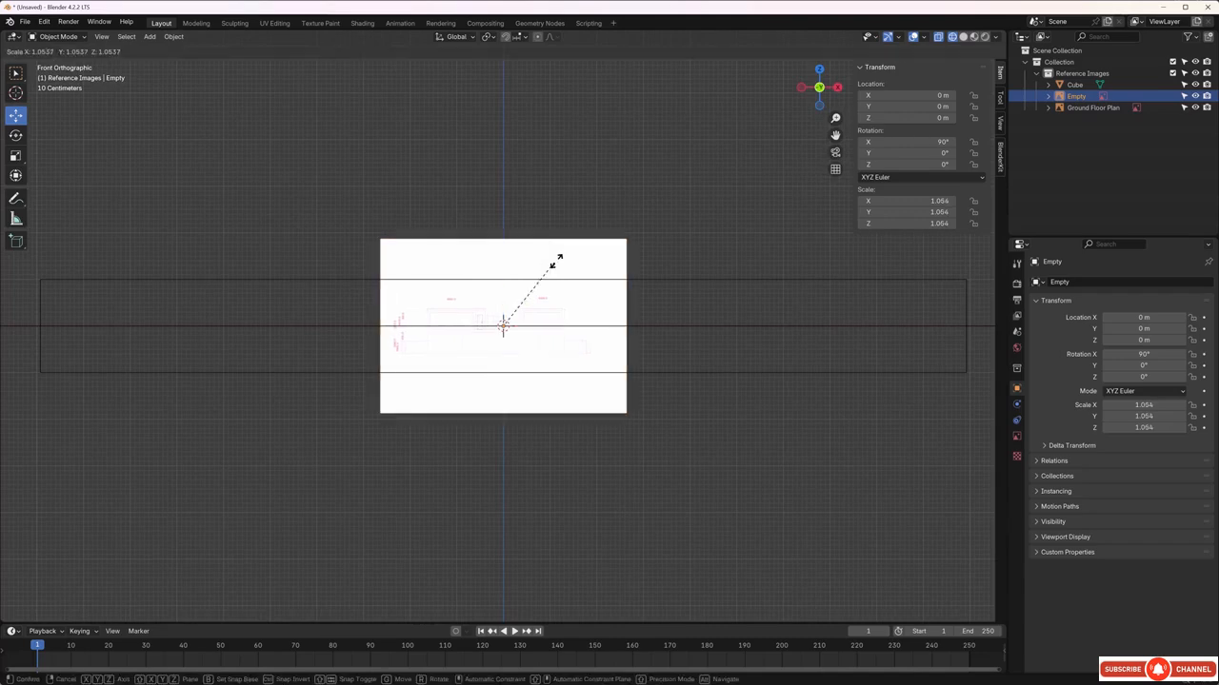
pyautogui.click(603, 270)
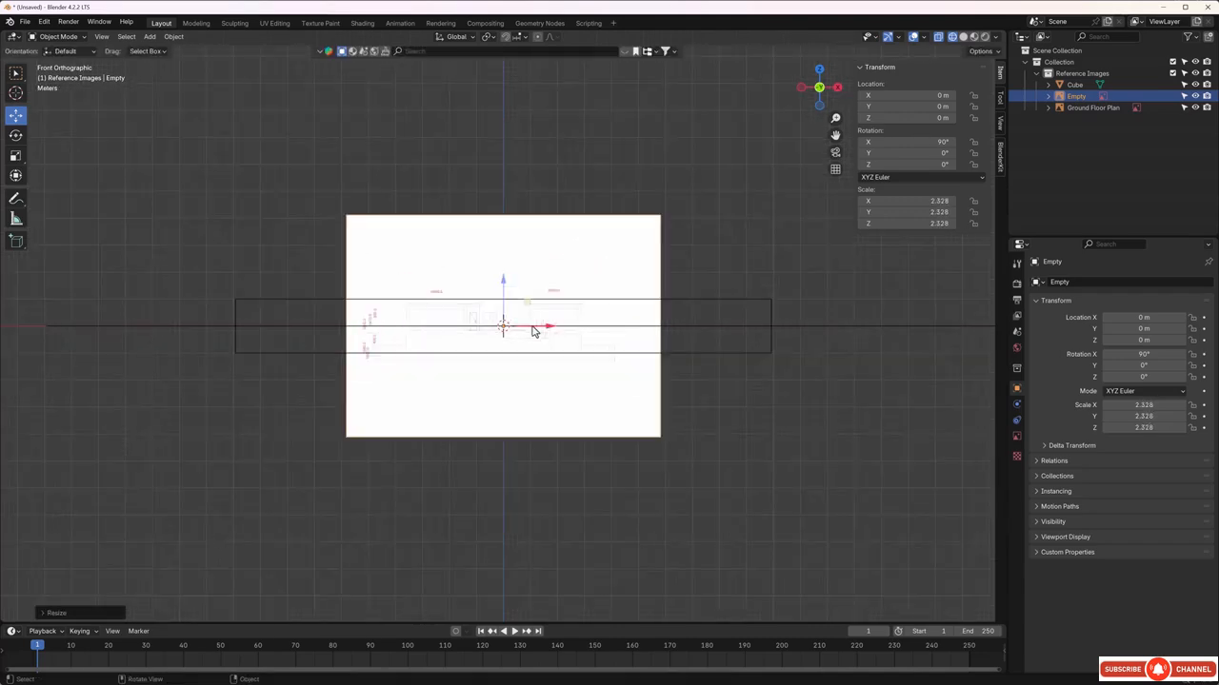
pyautogui.press('s')
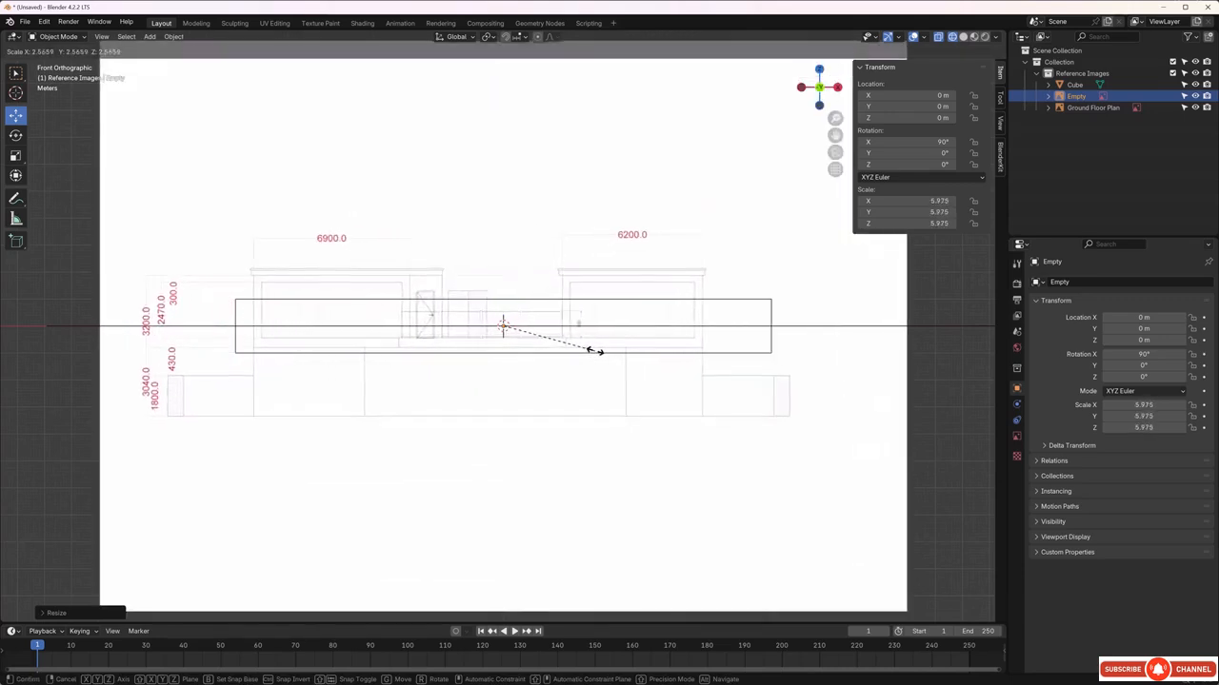
pyautogui.click(616, 357)
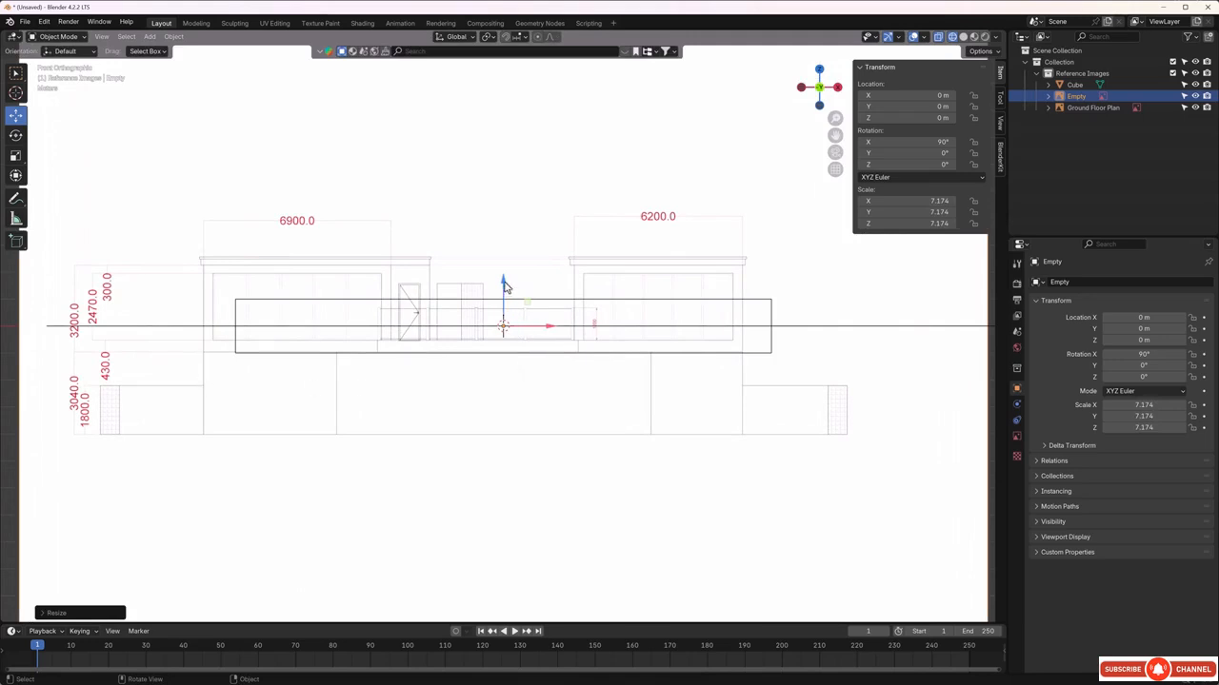
# Move the elevation image to about X 1.117 m, Z 3.034 m and refine its scale to about 7.144, matching the cube's width
pyautogui.moveTo(502, 279); pyautogui.dragTo(520, 195)
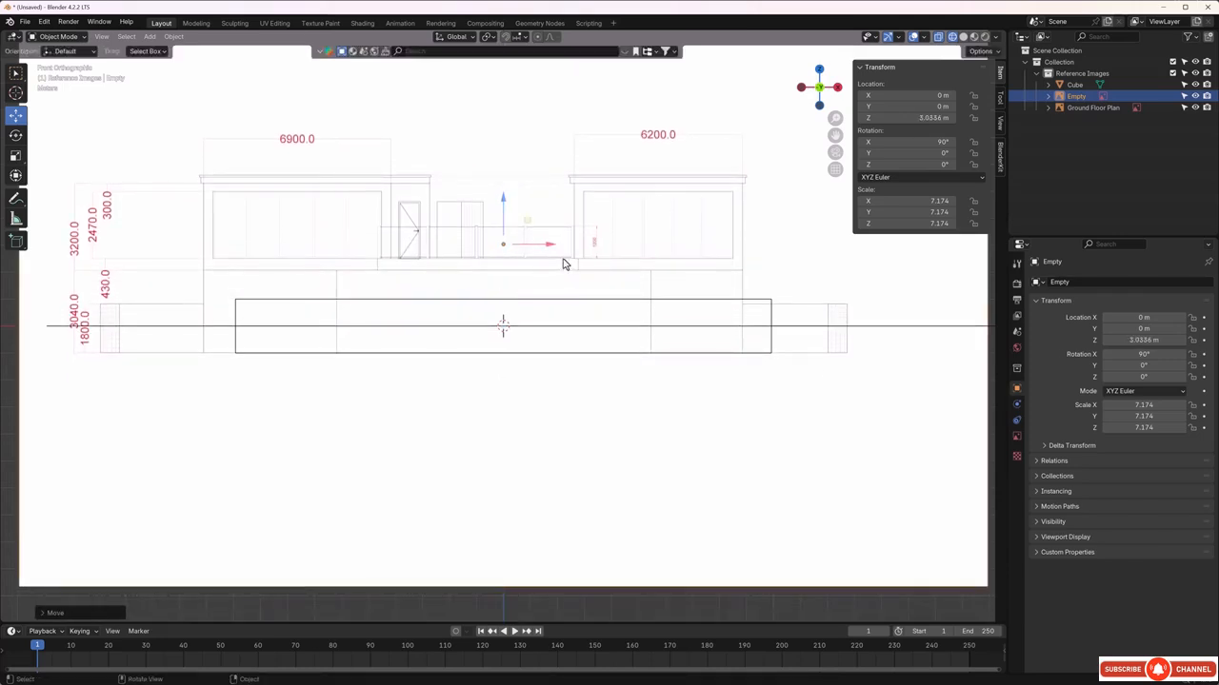
pyautogui.moveTo(549, 248); pyautogui.dragTo(581, 244)
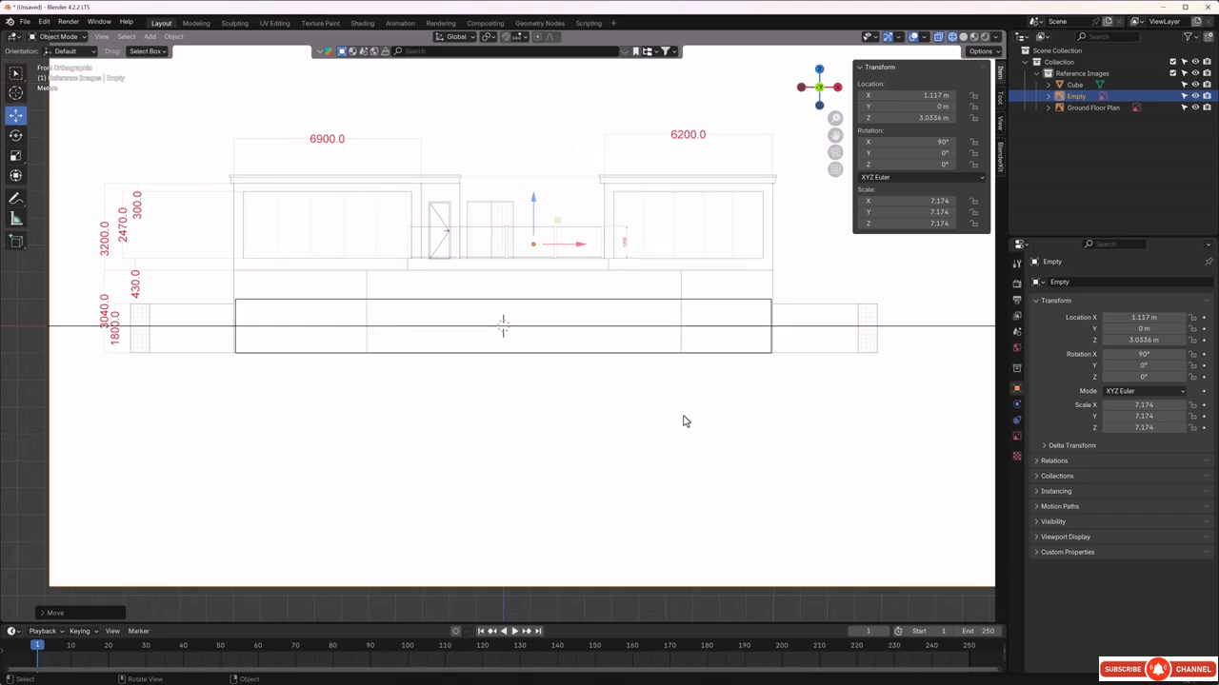
pyautogui.press('s')
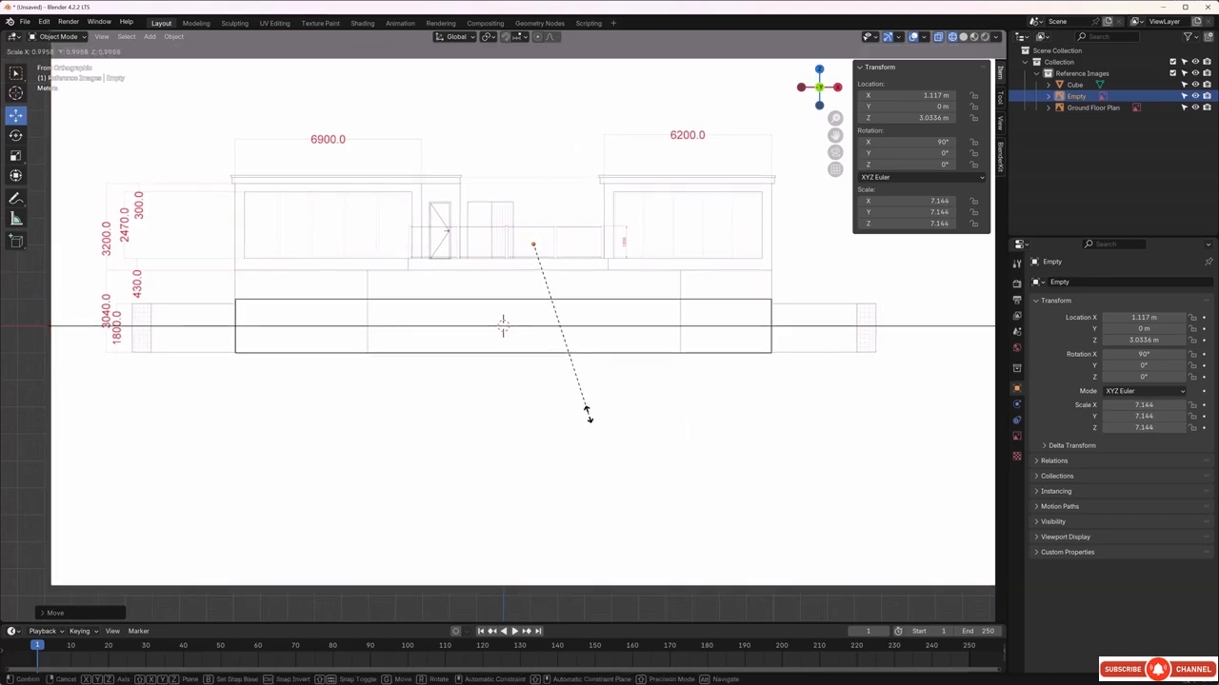
pyautogui.click(587, 412)
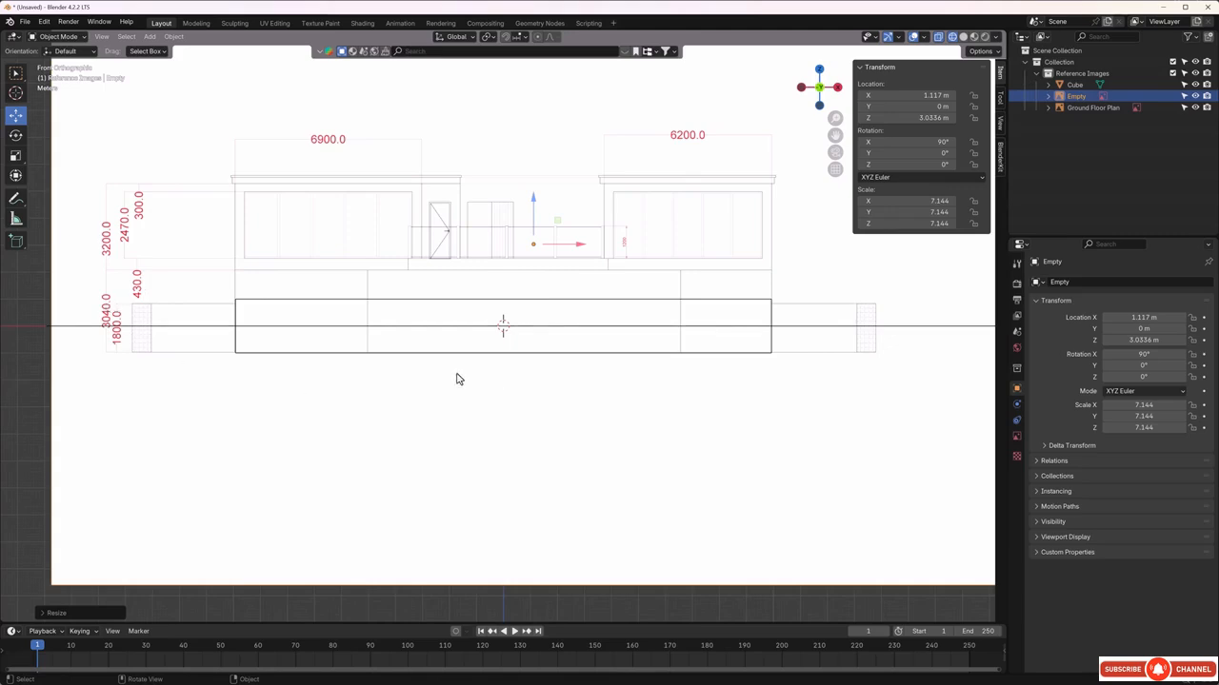
# Set the cube's Z dimension to 3.04 m to match the ground floor height labelled on the elevation
pyautogui.moveTo(457, 378); pyautogui.dragTo(558, 389, button='middle')
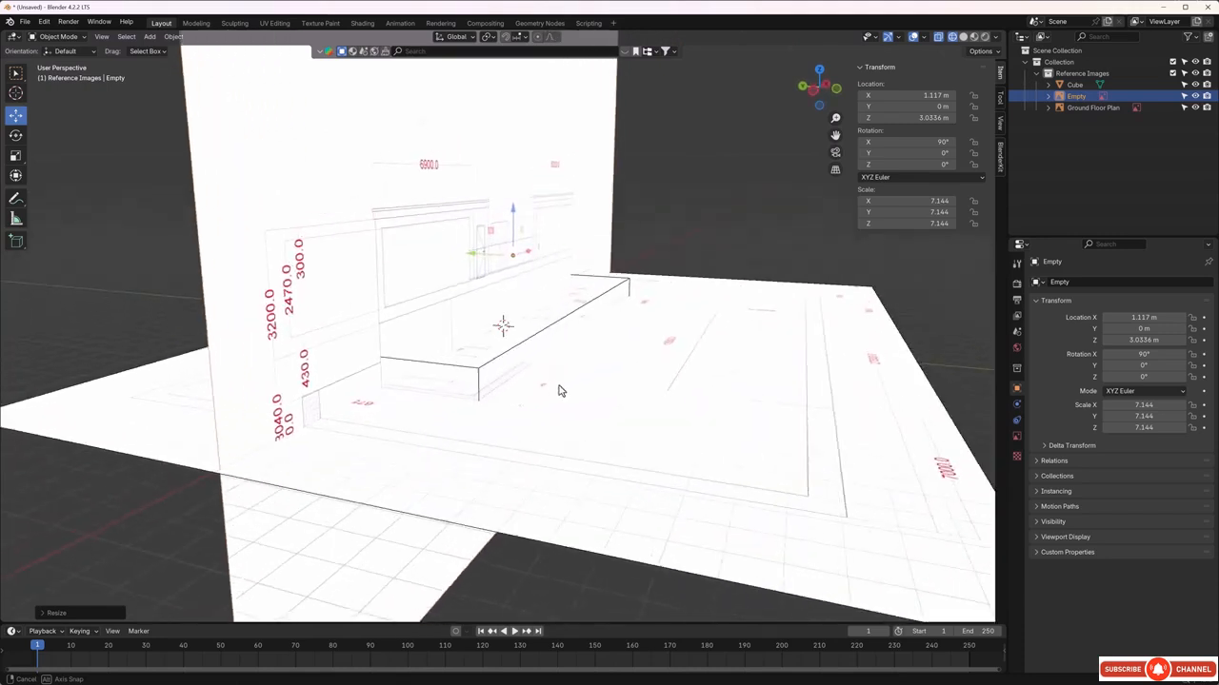
pyautogui.click(544, 330)
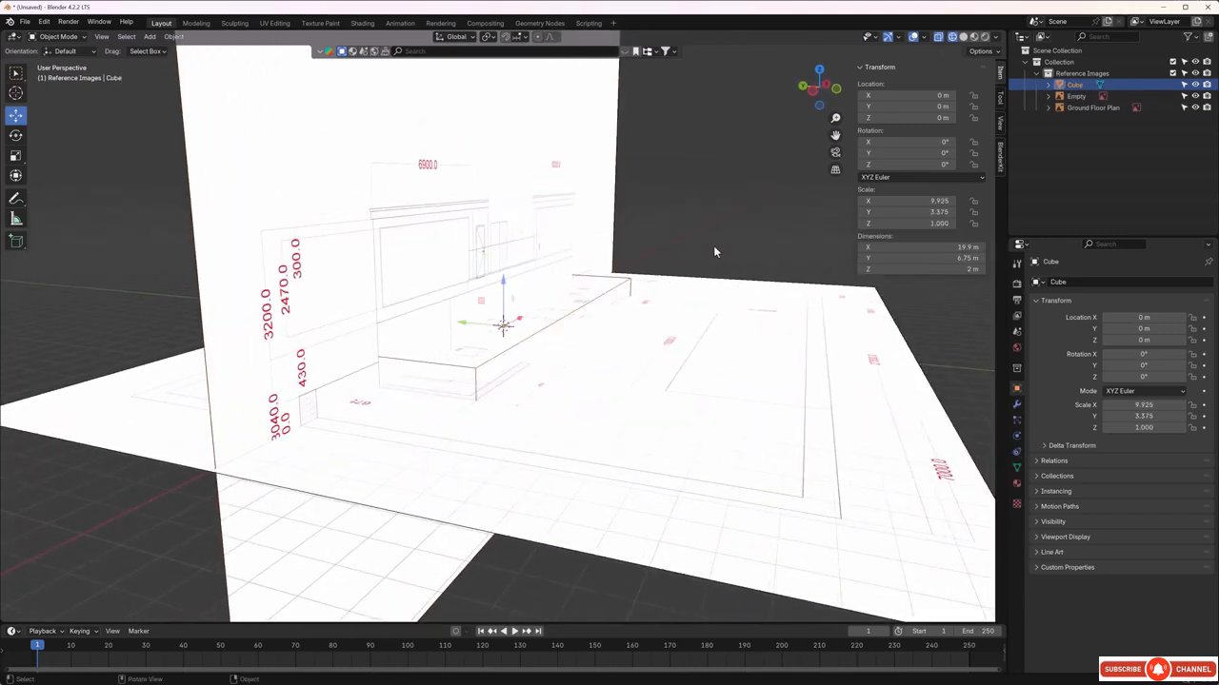
pyautogui.click(955, 269)
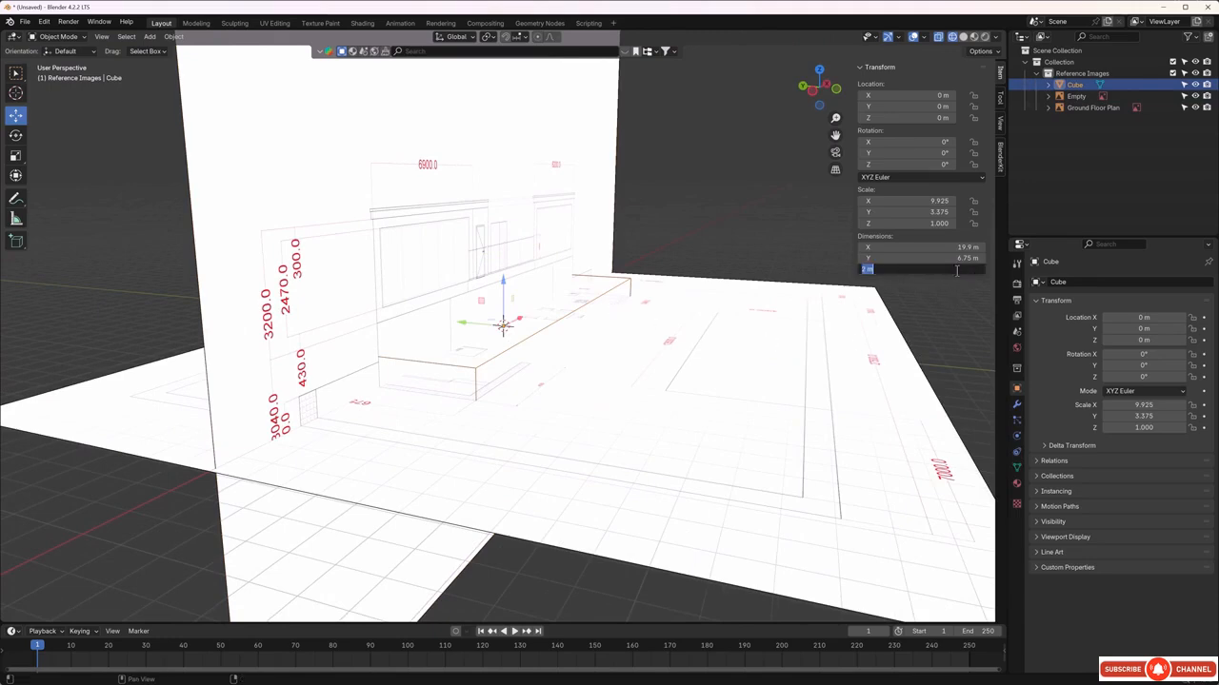
pyautogui.press('BackSpace')
pyautogui.write('3.04')
pyautogui.press('Return')
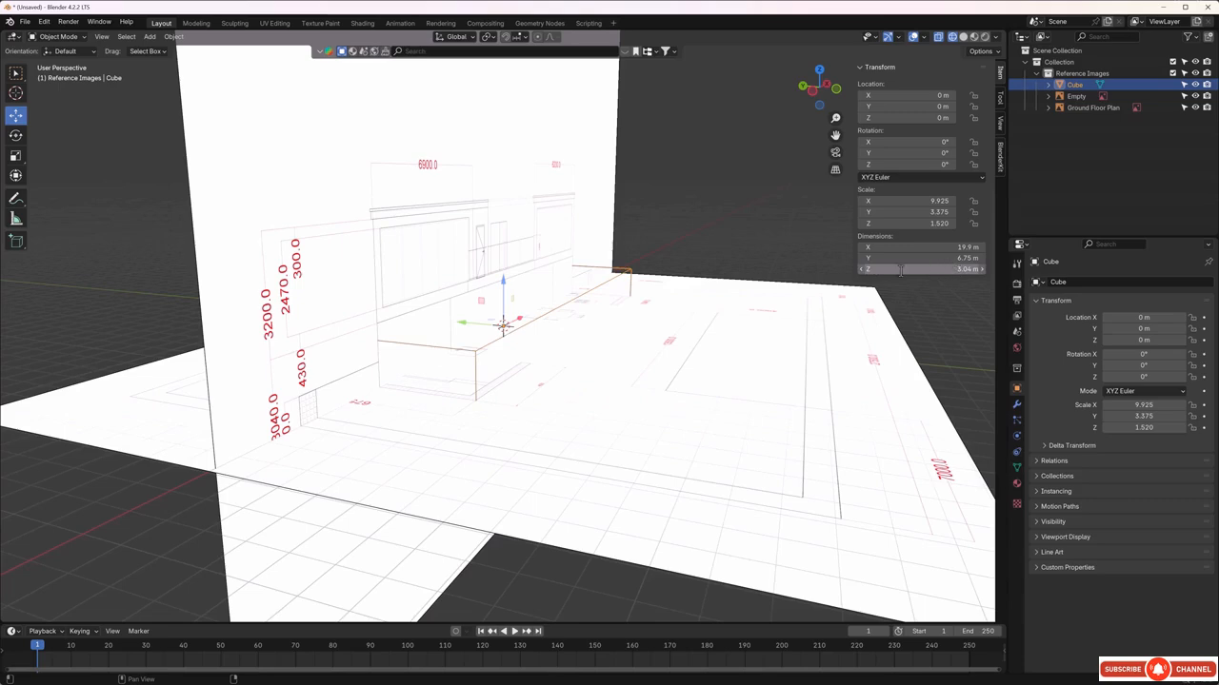
# In front view, raise the cube to about Z 1.51 m so it lines up with the ground floor on the elevation
pyautogui.moveTo(594, 401); pyautogui.dragTo(557, 392, button='middle')
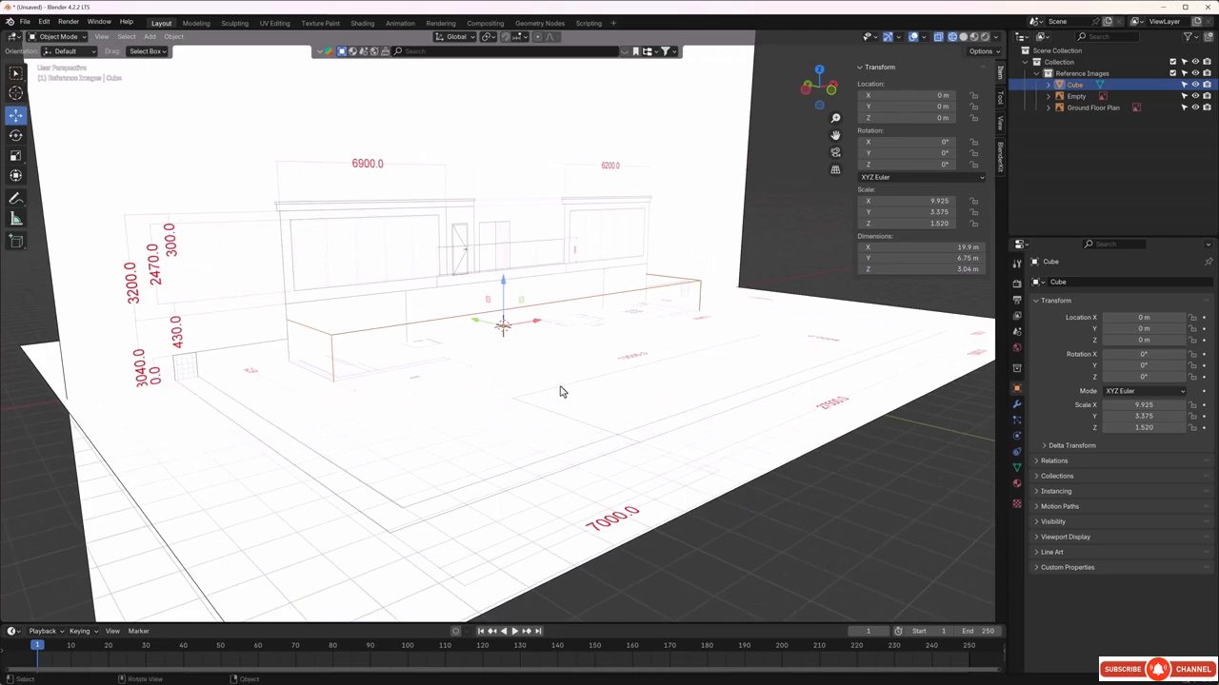
pyautogui.press('KP_1')
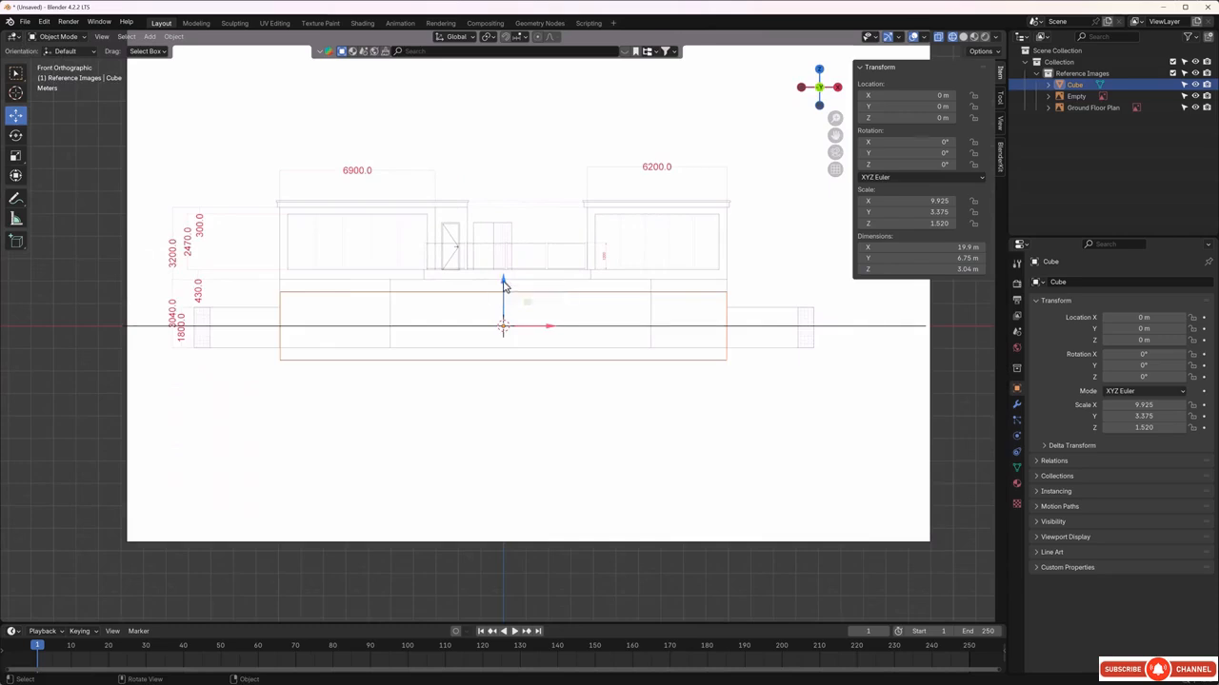
pyautogui.moveTo(504, 283); pyautogui.dragTo(509, 246)
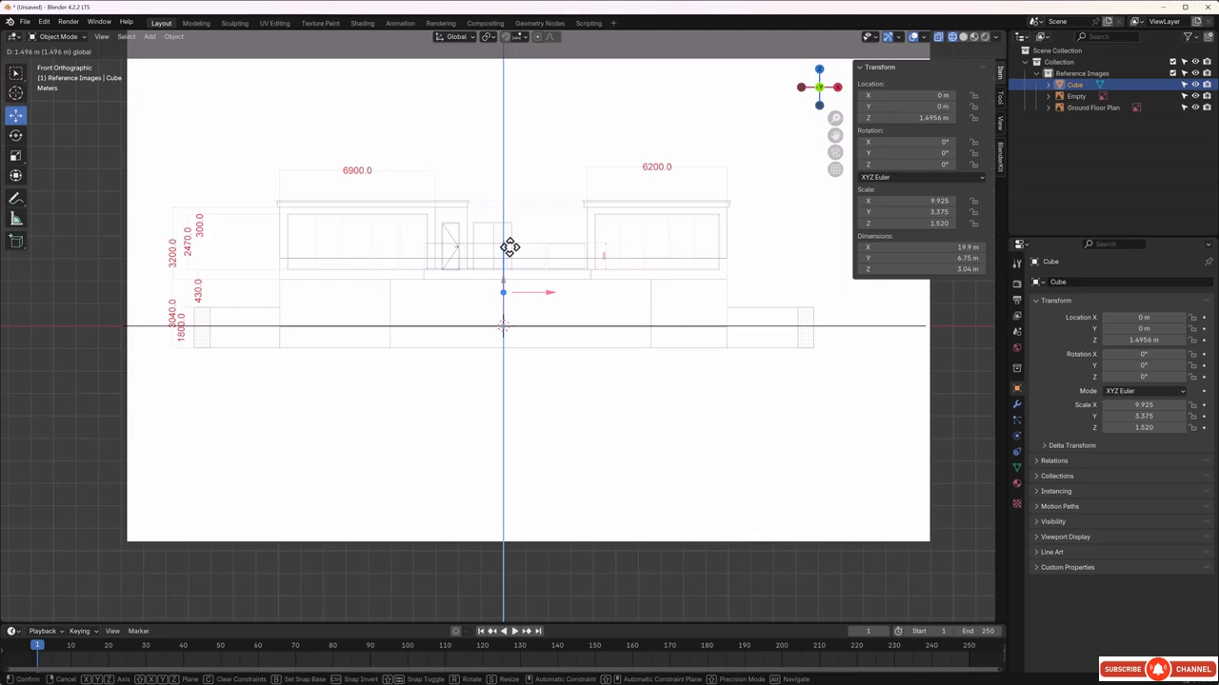
pyautogui.moveTo(509, 247); pyautogui.dragTo(508, 247)
# Rename the front elevation reference image to "Front Elevation Plan"
pyautogui.moveTo(462, 356); pyautogui.dragTo(501, 411, button='middle')
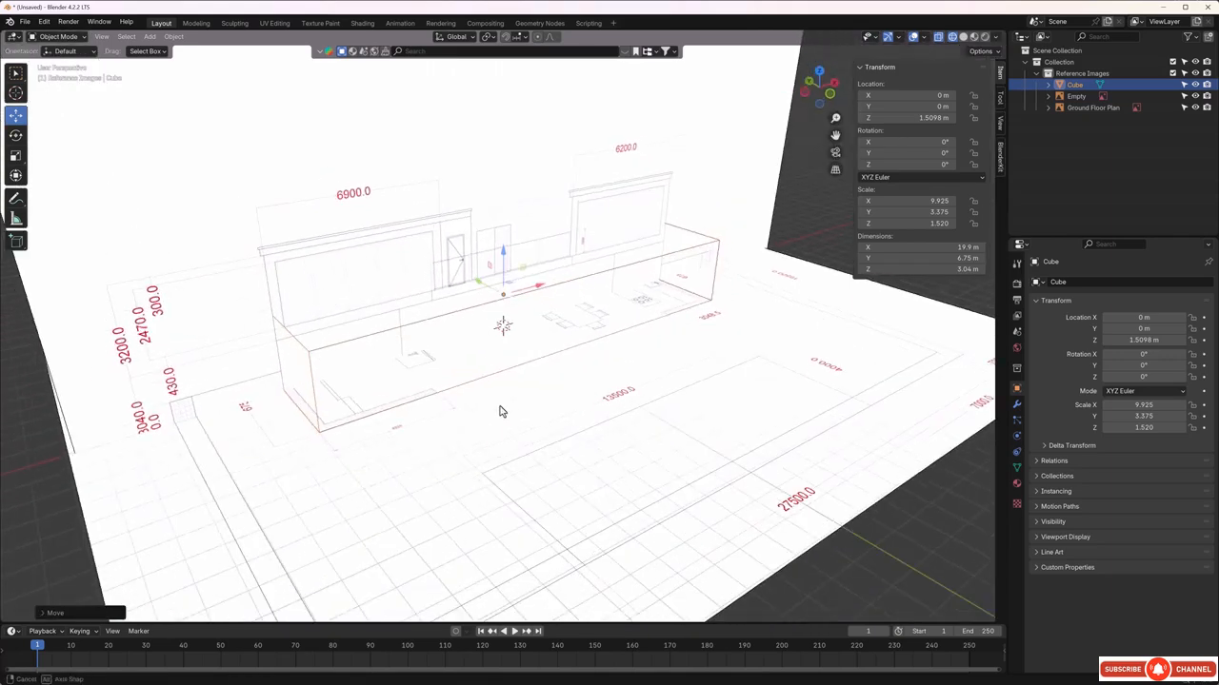
pyautogui.scroll(-5, 502, 412)
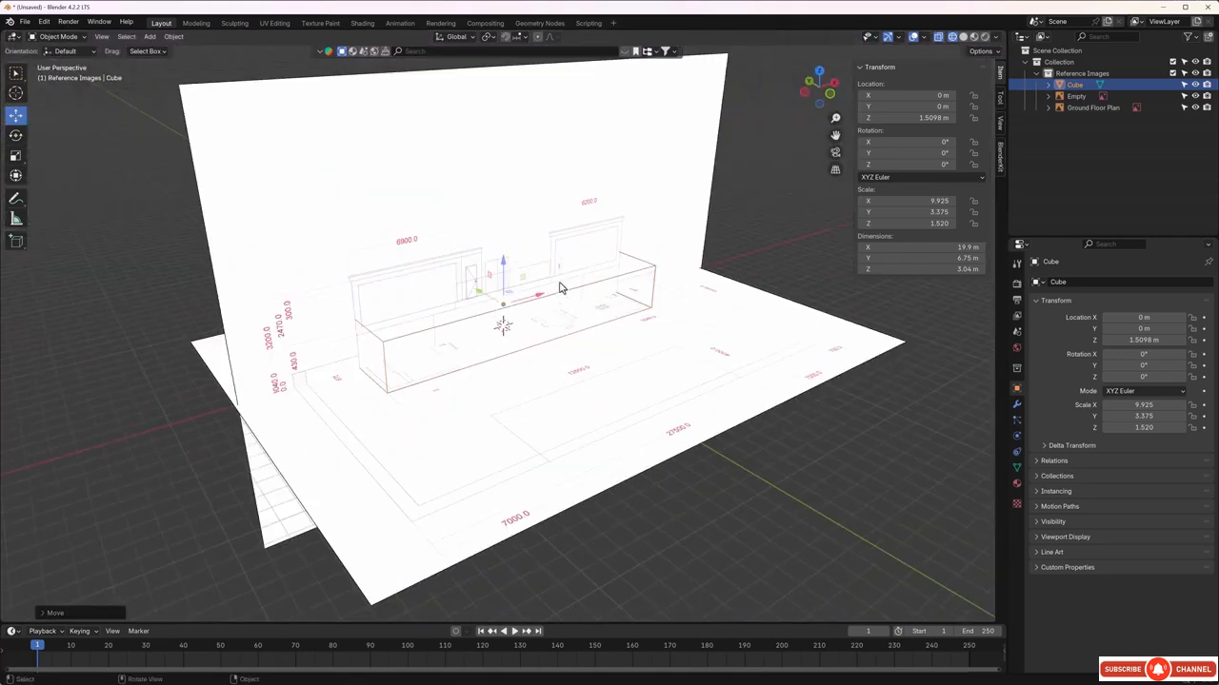
pyautogui.keyDown('shift'); pyautogui.click(567, 176); pyautogui.keyUp('shift')
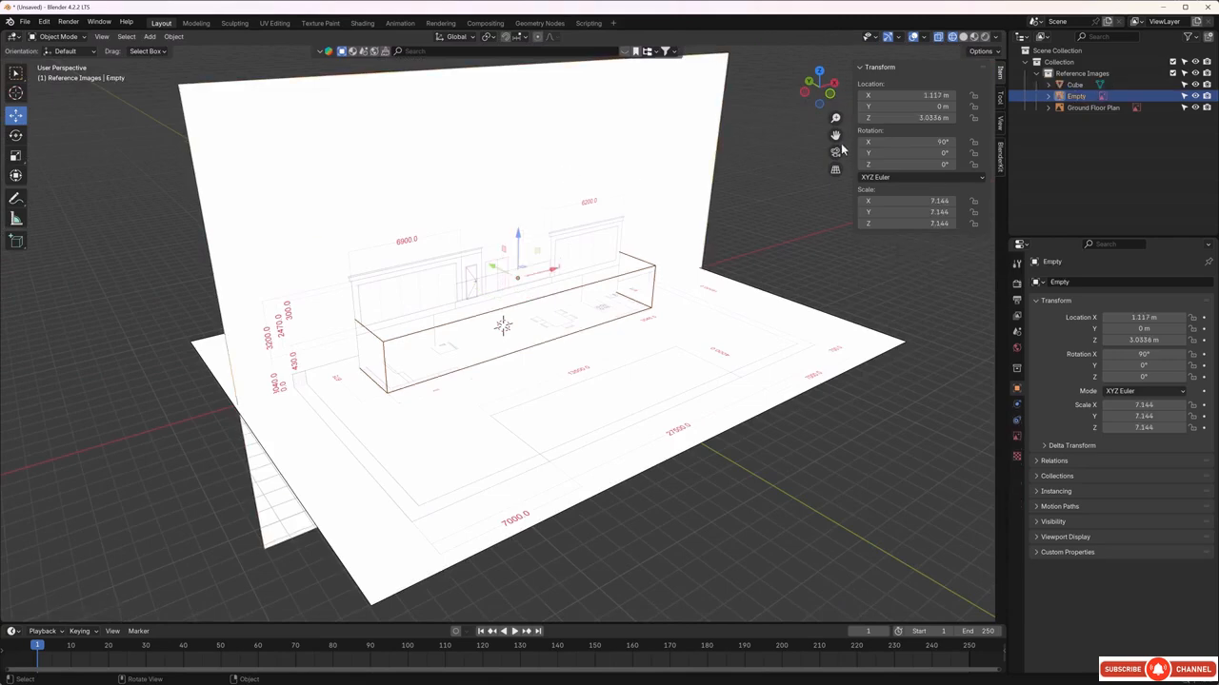
pyautogui.doubleClick(1089, 99)
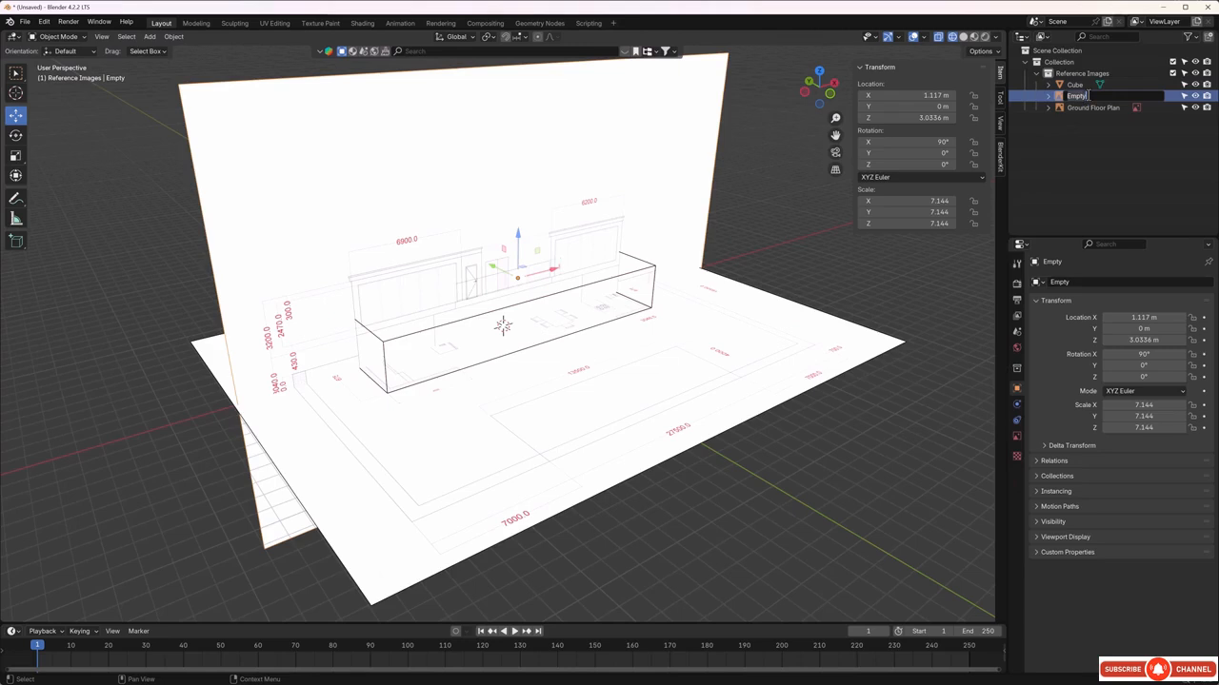
pyautogui.press('BackSpace')
pyautogui.write('Front Elevation Plan')
pyautogui.press('Return')
# Hide the Front Elevation Plan and Ground Floor Plan images in the viewport and view the cube on its own
pyautogui.click(1195, 96)
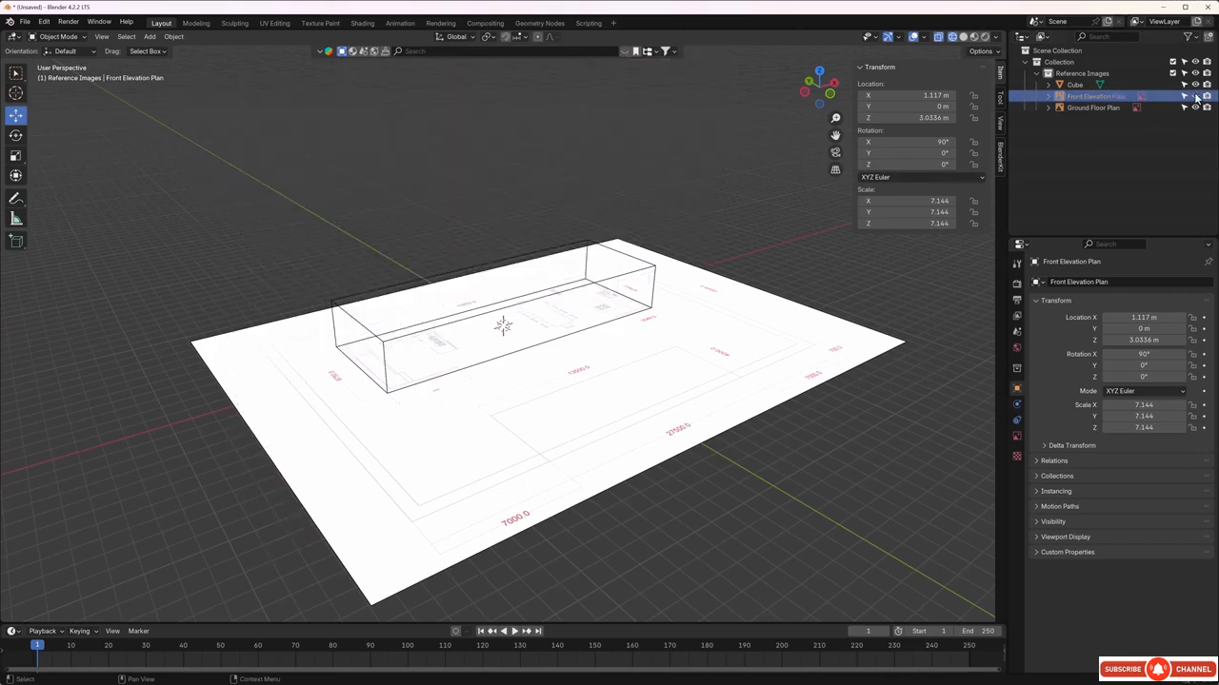
pyautogui.click(1195, 108)
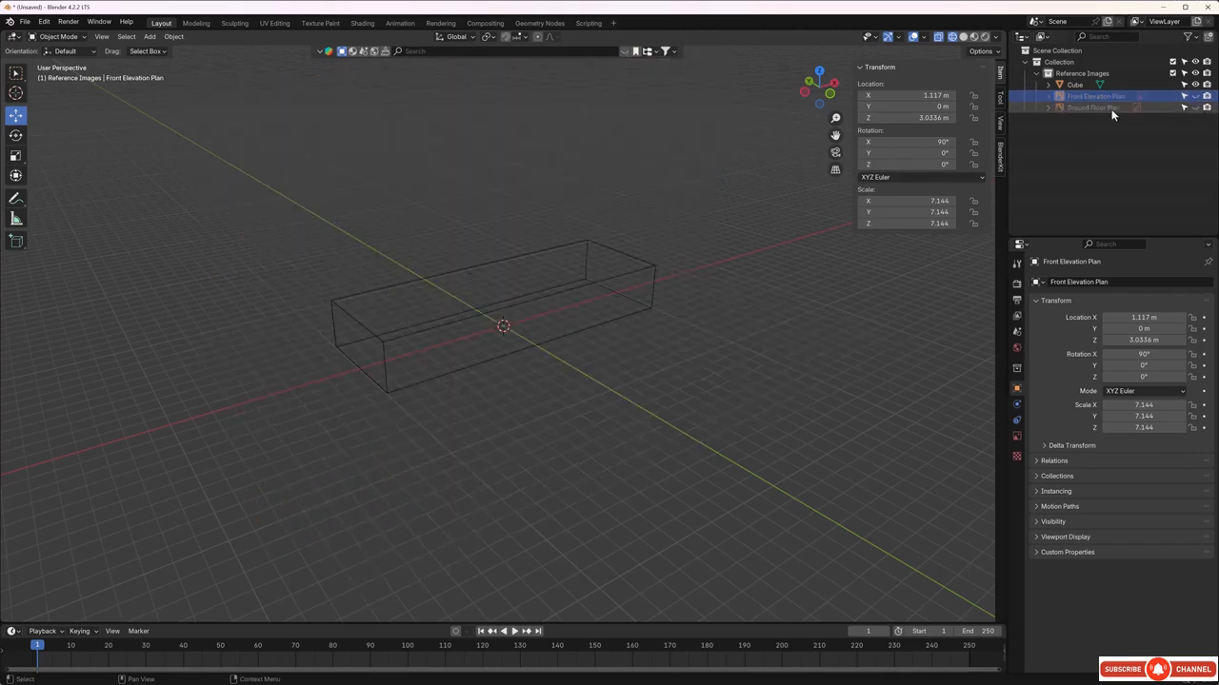
pyautogui.moveTo(479, 349); pyautogui.dragTo(574, 364, button='middle')
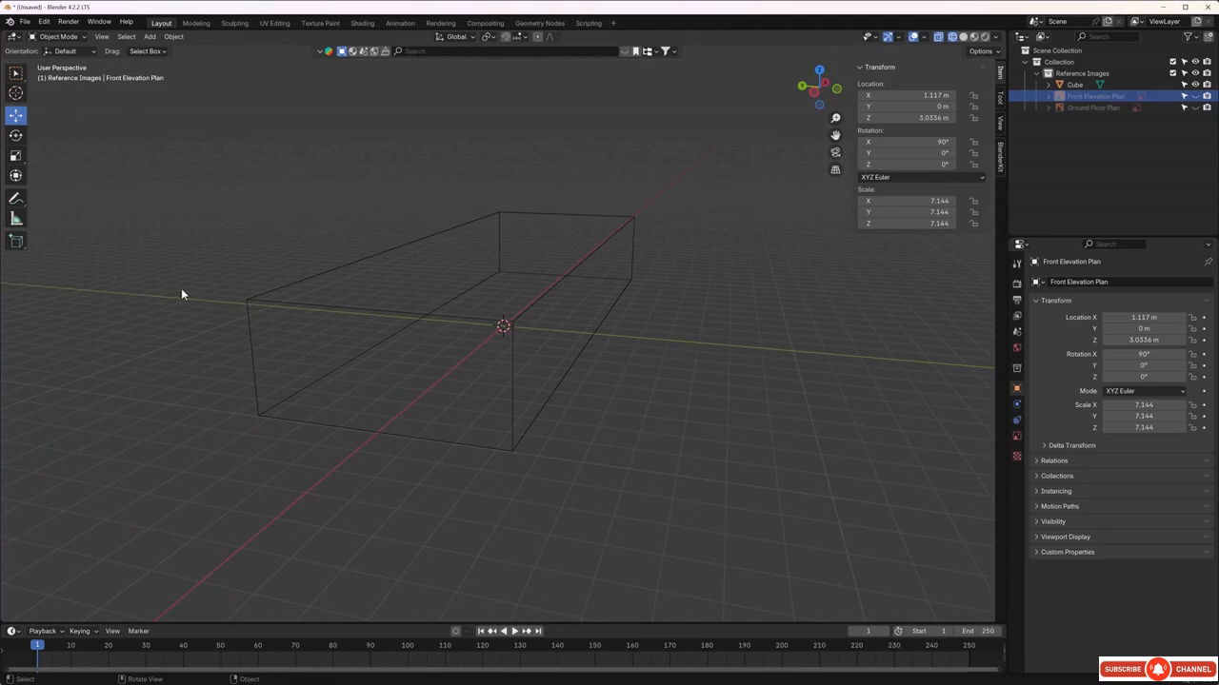
pyautogui.moveTo(196, 299); pyautogui.dragTo(291, 310, button='middle')
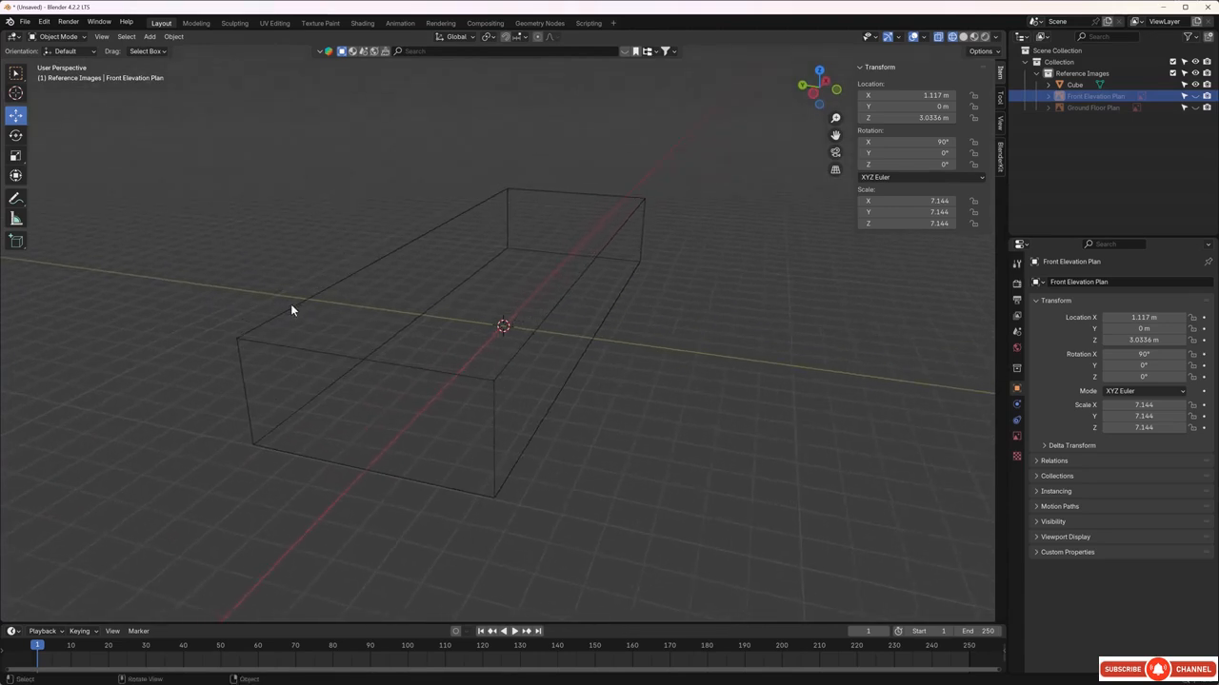
# Measure the cube's width and length along its upper edges, snapping the ruler ends to the corners
pyautogui.click(17, 219)
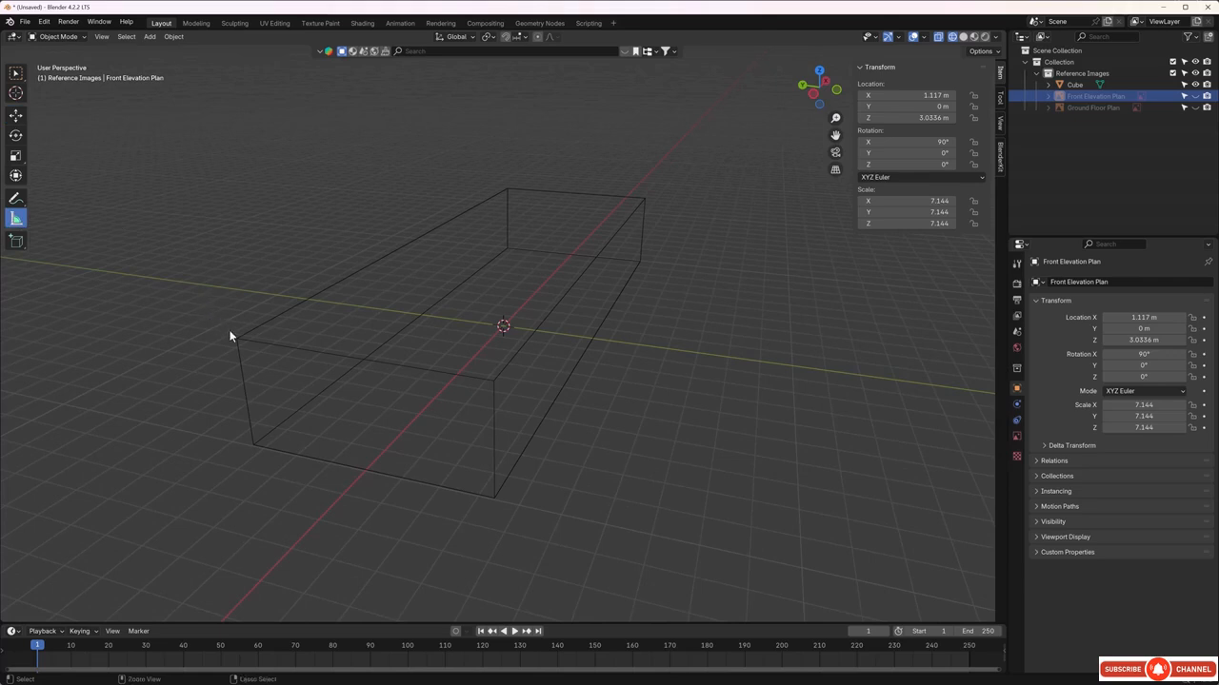
pyautogui.moveTo(229, 334)
pyautogui.keyDown('ctrl'); pyautogui.mouseDown()
pyautogui.moveTo(273, 359)
pyautogui.moveTo(264, 366)
pyautogui.moveTo(398, 406)
pyautogui.moveTo(463, 402)
pyautogui.moveTo(492, 382)
pyautogui.mouseUp(); pyautogui.keyUp('ctrl')
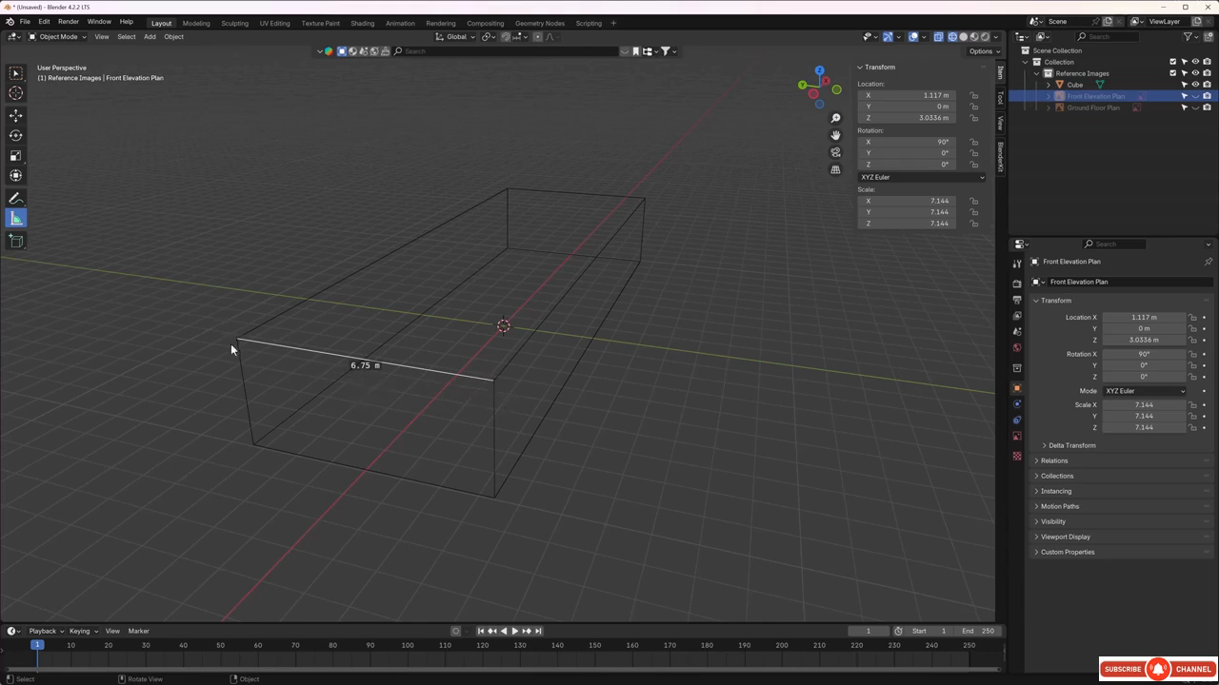
pyautogui.moveTo(535, 422); pyautogui.dragTo(428, 428, button='middle')
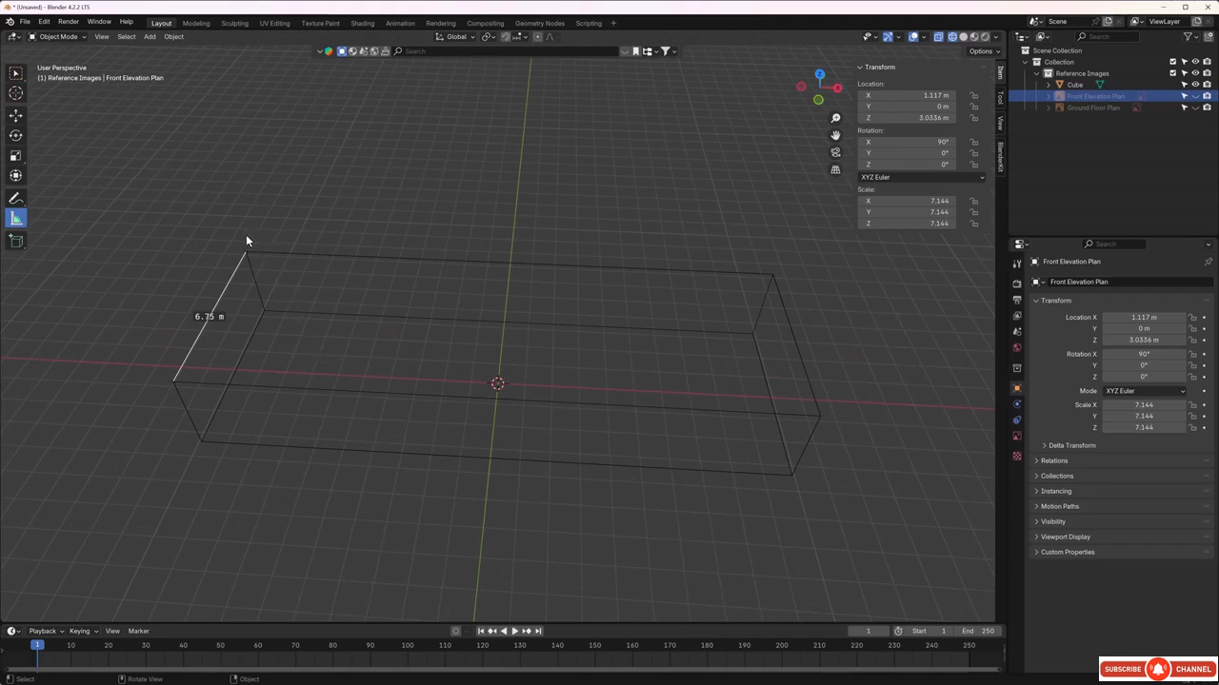
pyautogui.moveTo(246, 236); pyautogui.dragTo(773, 274)
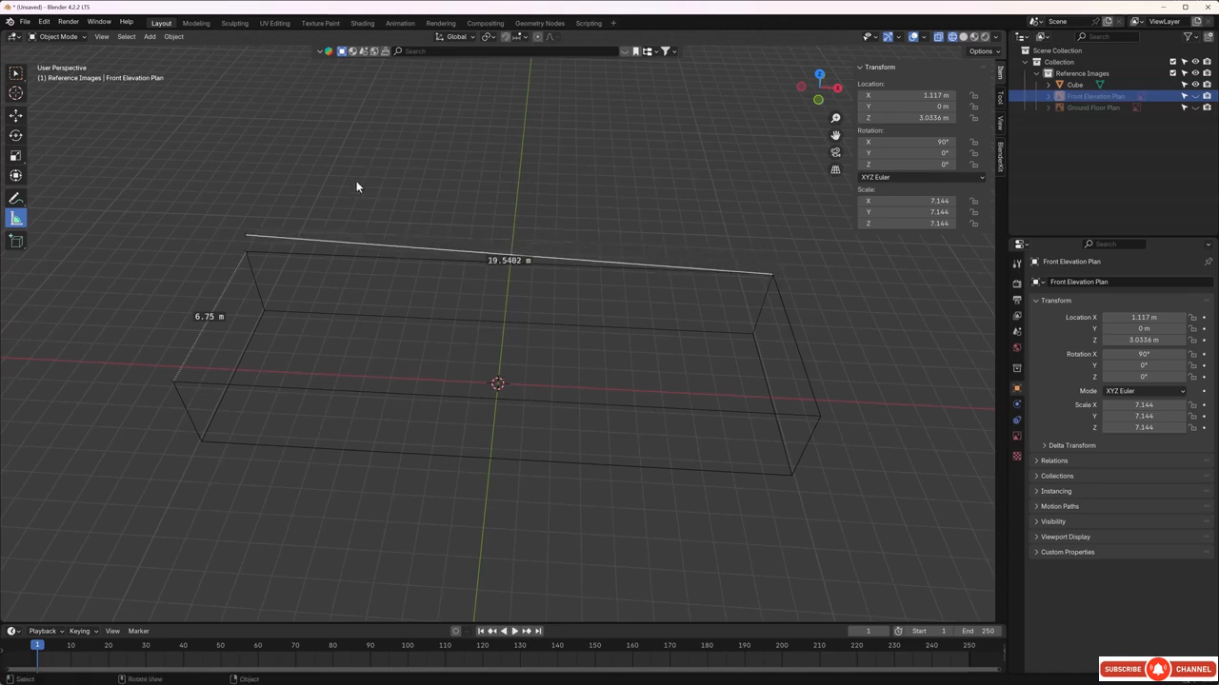
pyautogui.moveTo(250, 234)
pyautogui.mouseDown()
pyautogui.moveTo(253, 204)
pyautogui.moveTo(248, 252)
pyautogui.mouseUp()
pyautogui.moveTo(309, 213); pyautogui.dragTo(394, 461, button='middle')
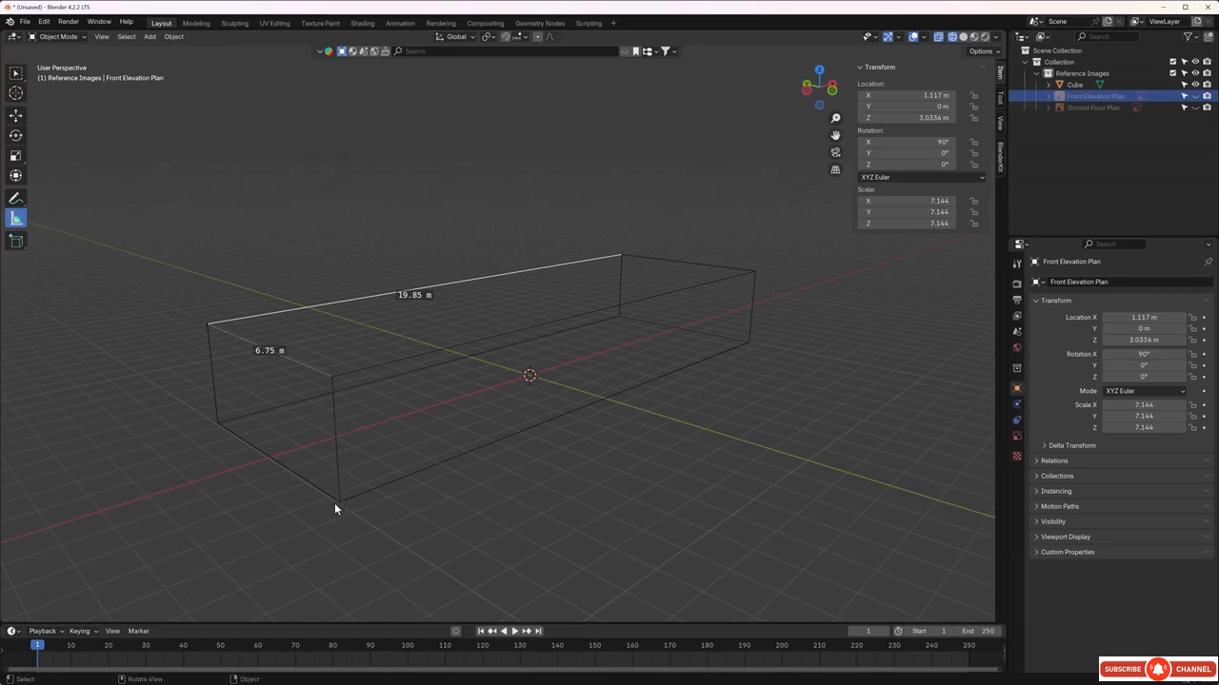
# Measure the cube's height along a vertical corner edge, with both ruler ends snapped to the corners
pyautogui.moveTo(337, 502); pyautogui.dragTo(334, 384)
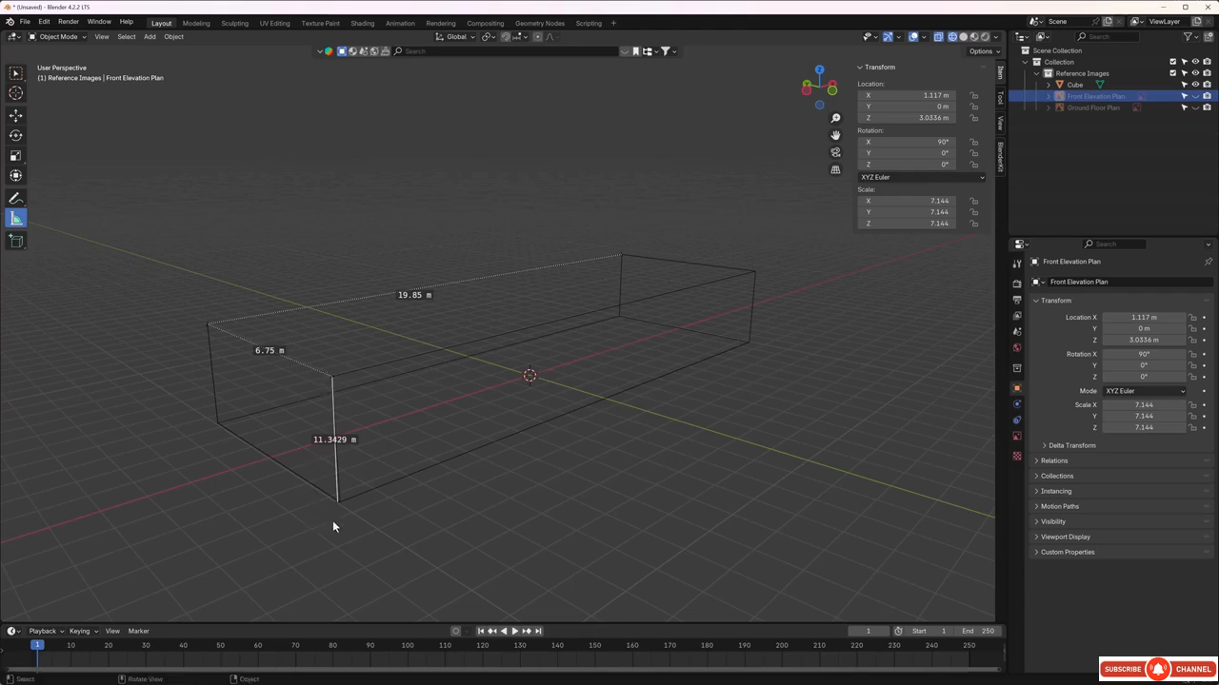
pyautogui.moveTo(332, 520); pyautogui.dragTo(370, 517, button='middle')
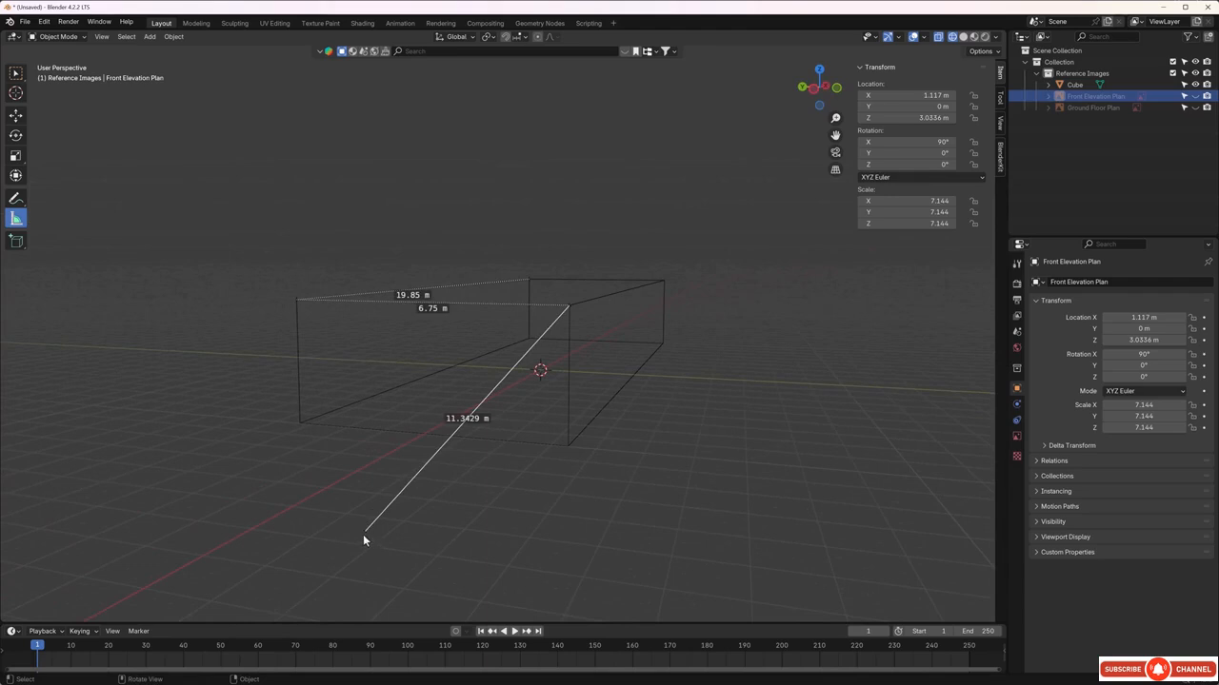
pyautogui.moveTo(362, 533); pyautogui.dragTo(567, 445)
pyautogui.moveTo(580, 502); pyautogui.dragTo(558, 502, button='middle')
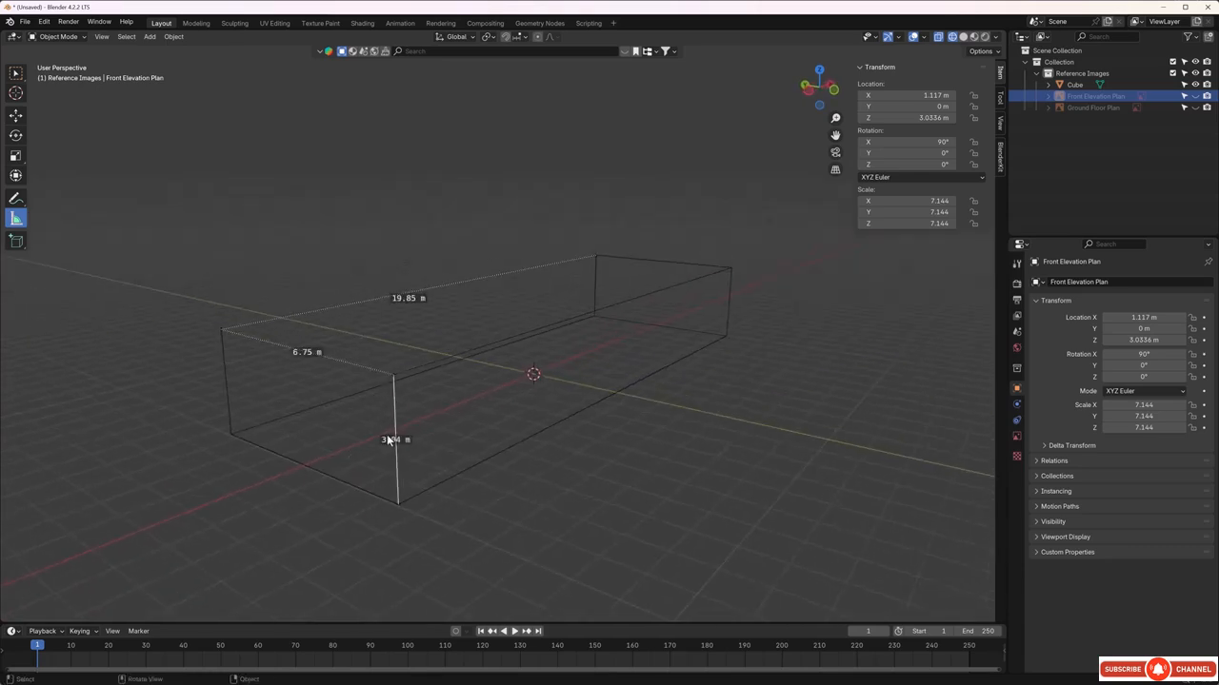
pyautogui.moveTo(543, 476)
pyautogui.mouseDown(button='middle')
pyautogui.moveTo(570, 492)
pyautogui.moveTo(562, 487)
pyautogui.mouseUp(button='middle')
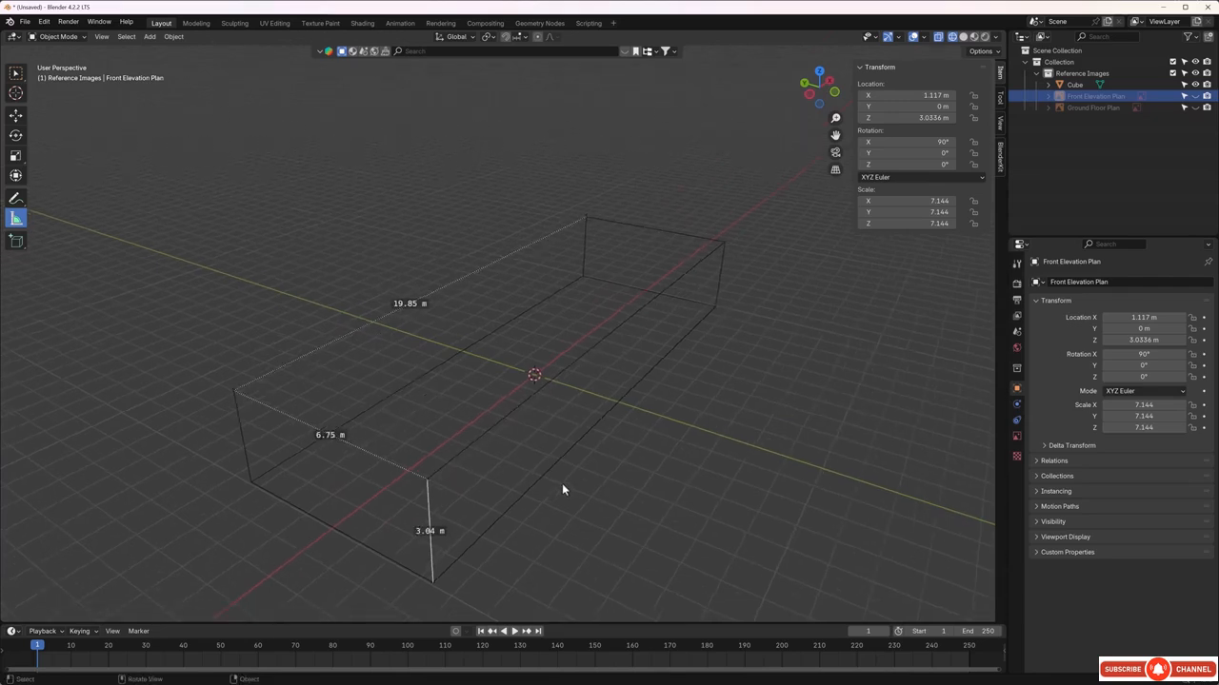
# Delete the length, width and height rulers from the cube and return to the Move tool
pyautogui.click(438, 287)
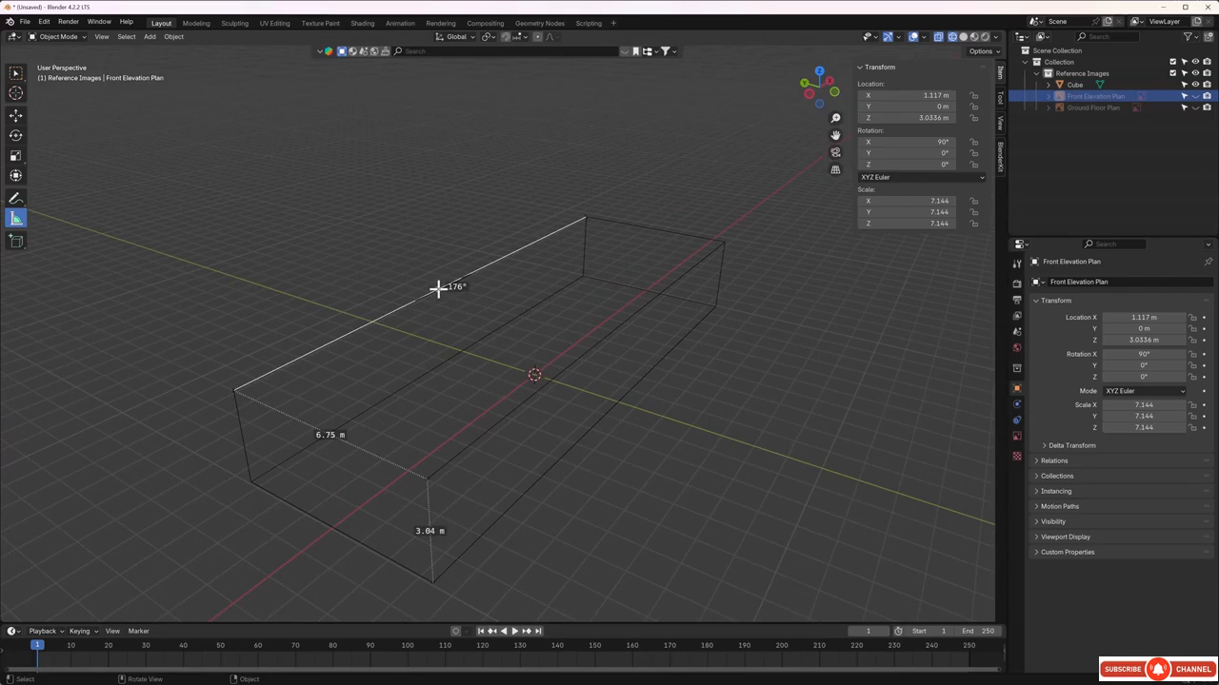
pyautogui.hotkey('ctrl', 'z')
pyautogui.press('Delete')
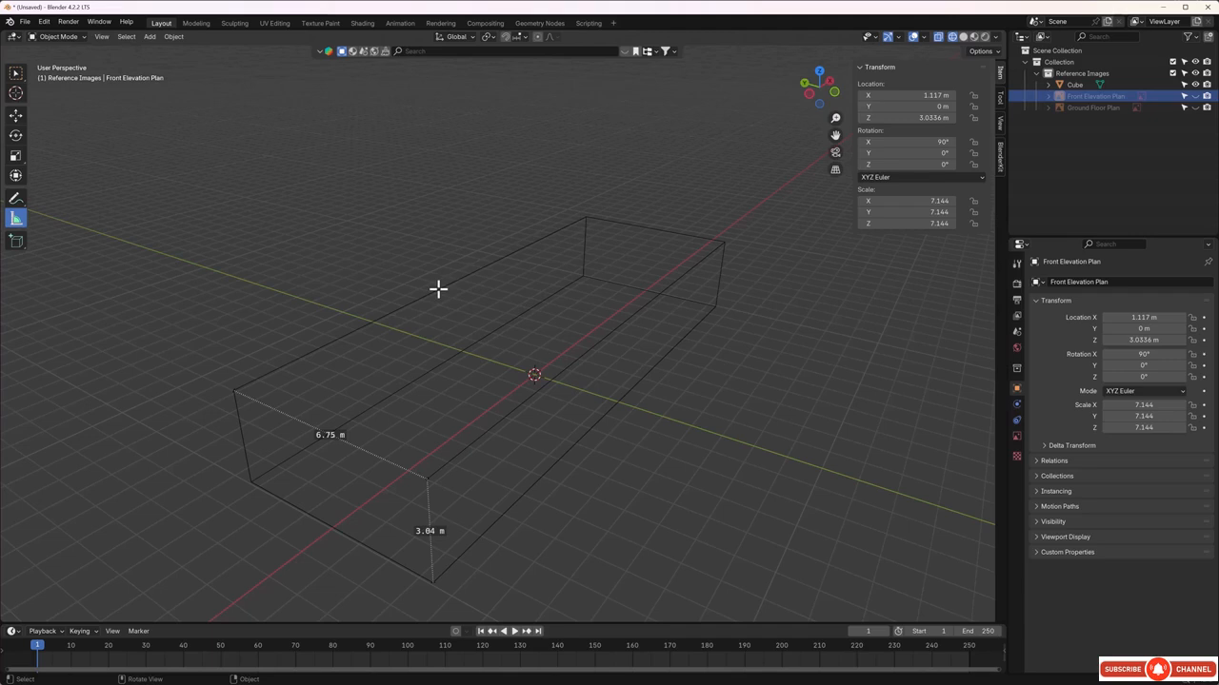
pyautogui.click(382, 458)
pyautogui.press('Delete')
pyautogui.click(426, 493)
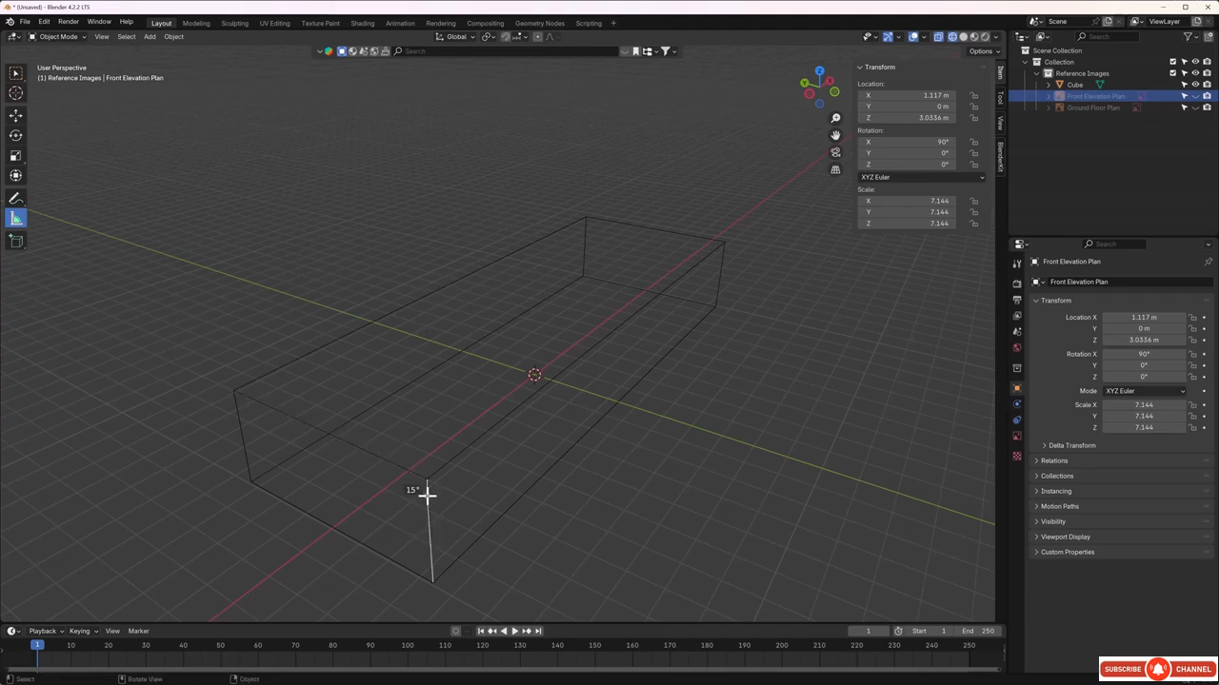
pyautogui.press('Delete')
pyautogui.moveTo(488, 505); pyautogui.dragTo(360, 325, button='middle')
pyautogui.click(17, 117)
pyautogui.moveTo(404, 415); pyautogui.dragTo(458, 385, button='middle')
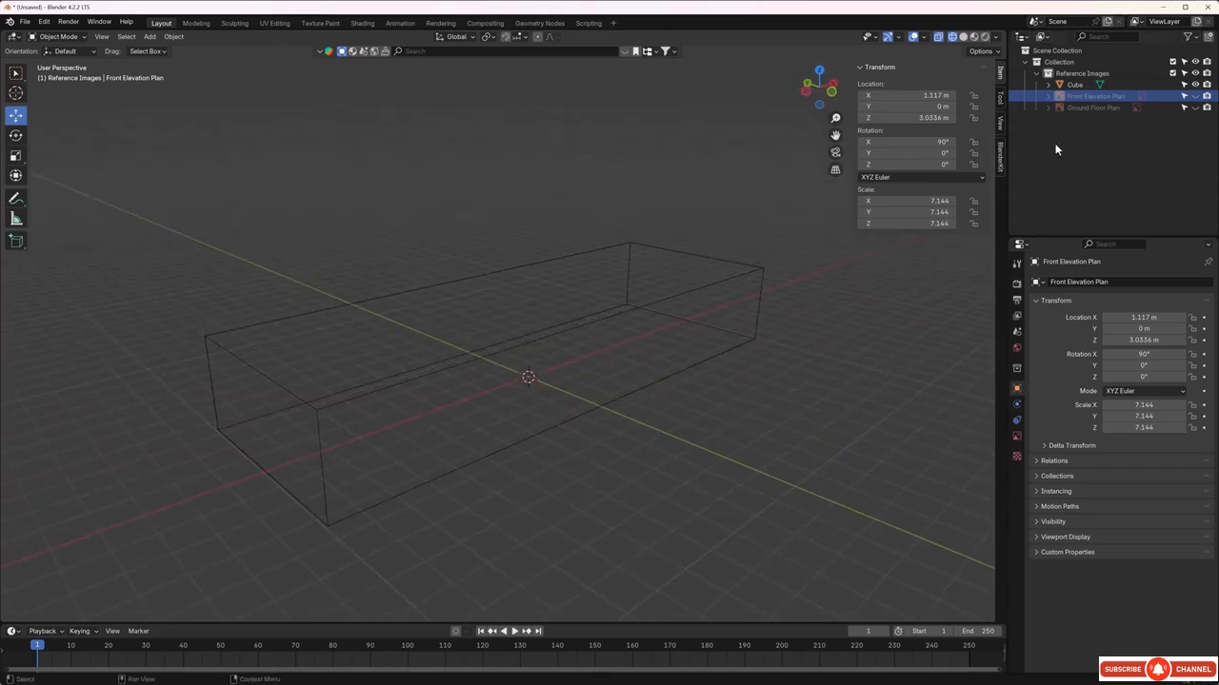
# Show the Ground Floor Plan image again and enable adjustable opacity for the Front Elevation Plan image
pyautogui.click(1195, 109)
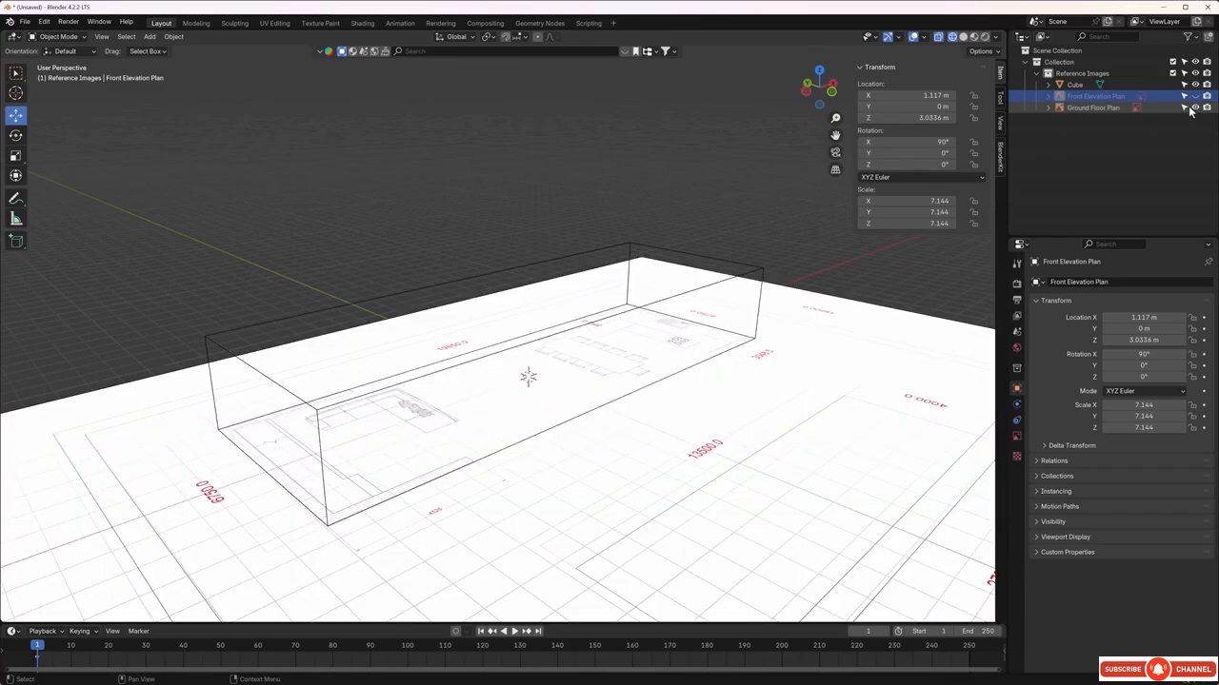
pyautogui.moveTo(671, 435); pyautogui.dragTo(619, 443, button='middle')
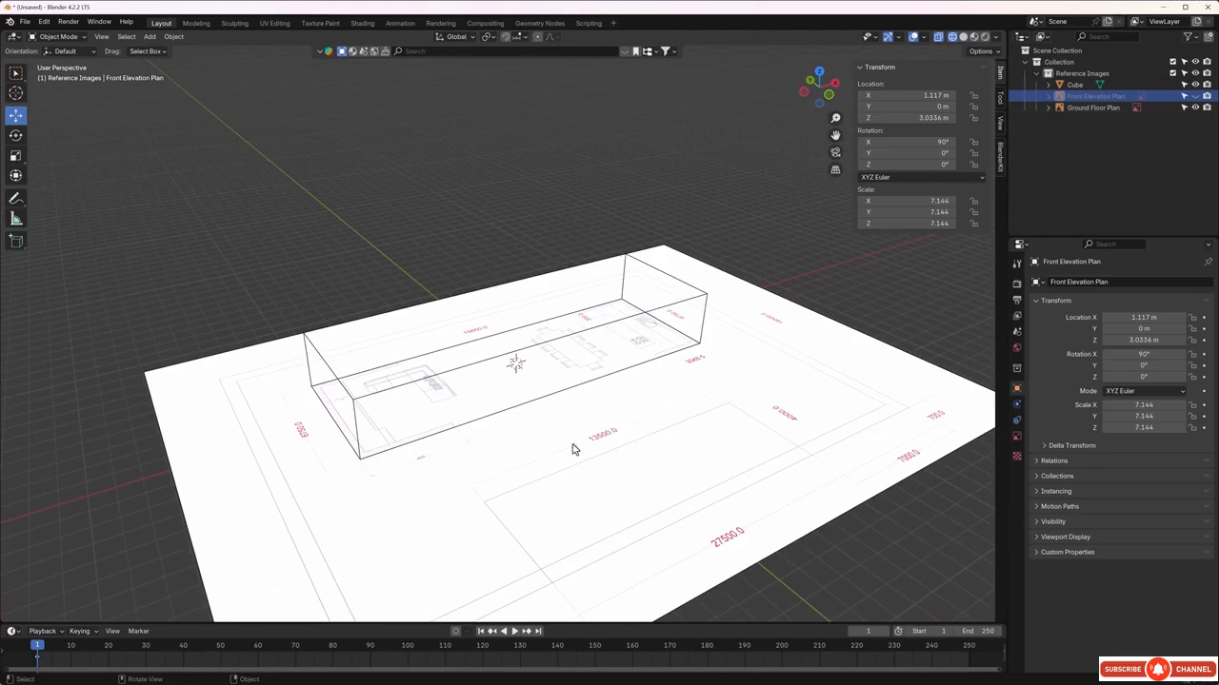
pyautogui.moveTo(571, 451); pyautogui.dragTo(543, 387, button='middle')
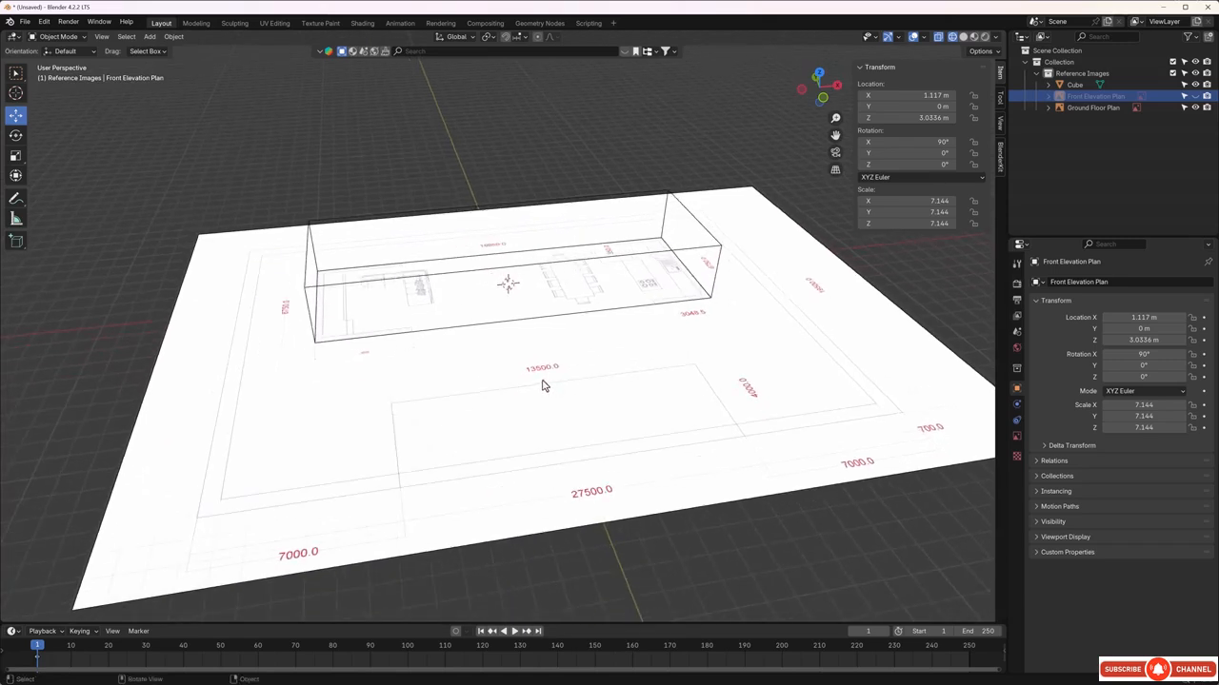
pyautogui.click(1016, 438)
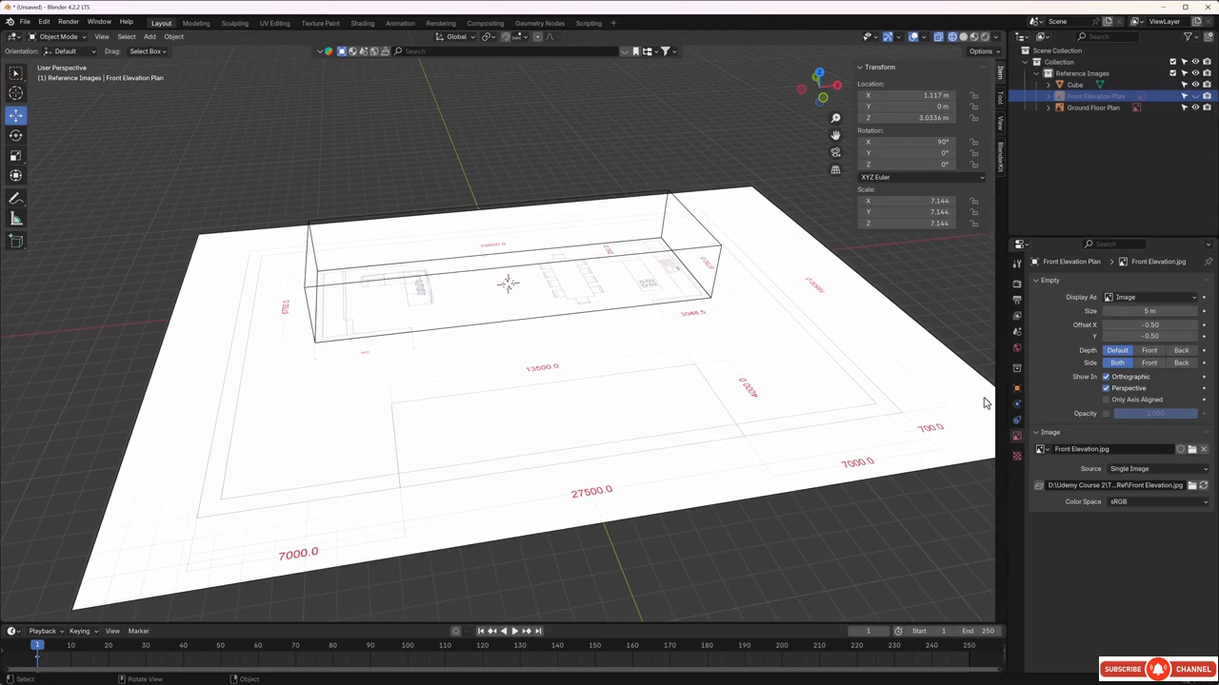
pyautogui.click(1106, 415)
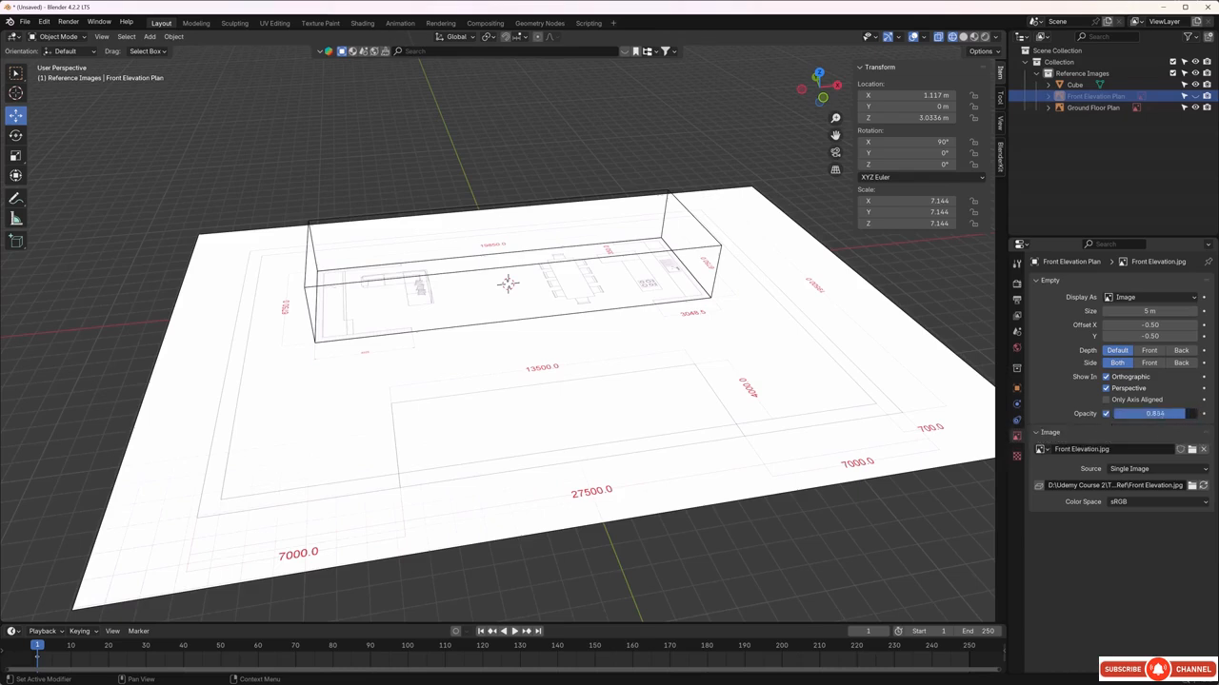
pyautogui.moveTo(1159, 414); pyautogui.dragTo(1133, 414)
# Show the Front Elevation Plan again and set the Ground Floor Plan image's opacity to about 0.384
pyautogui.click(1092, 107)
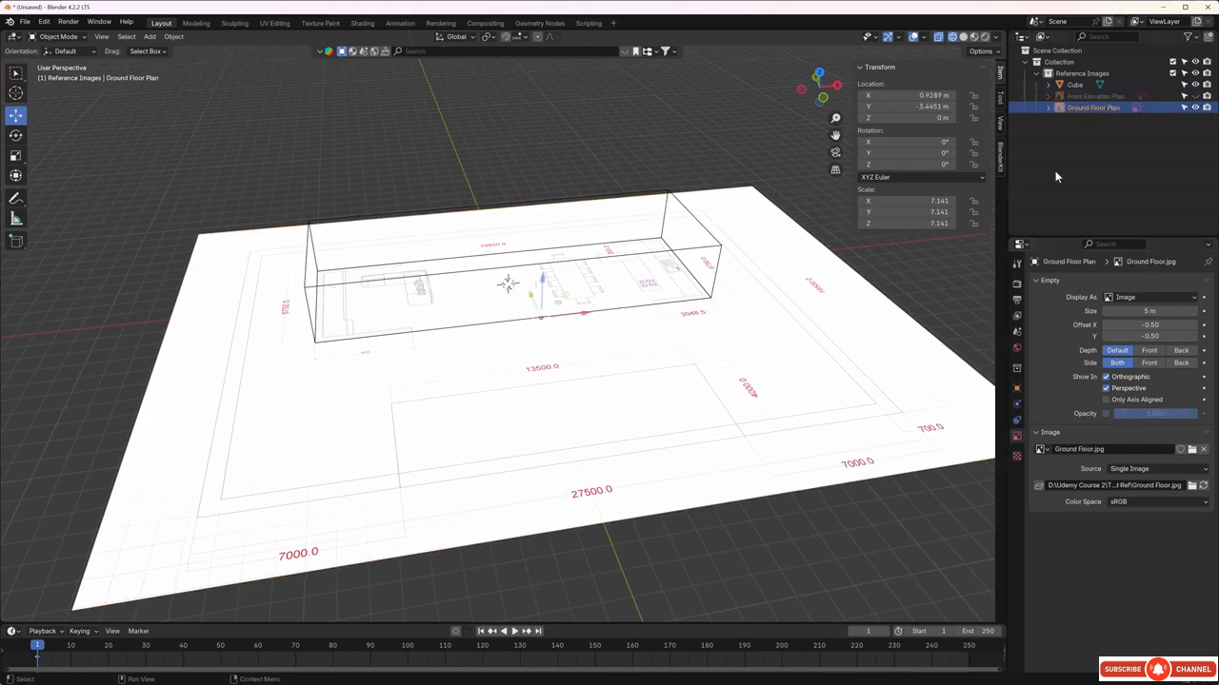
pyautogui.click(1196, 97)
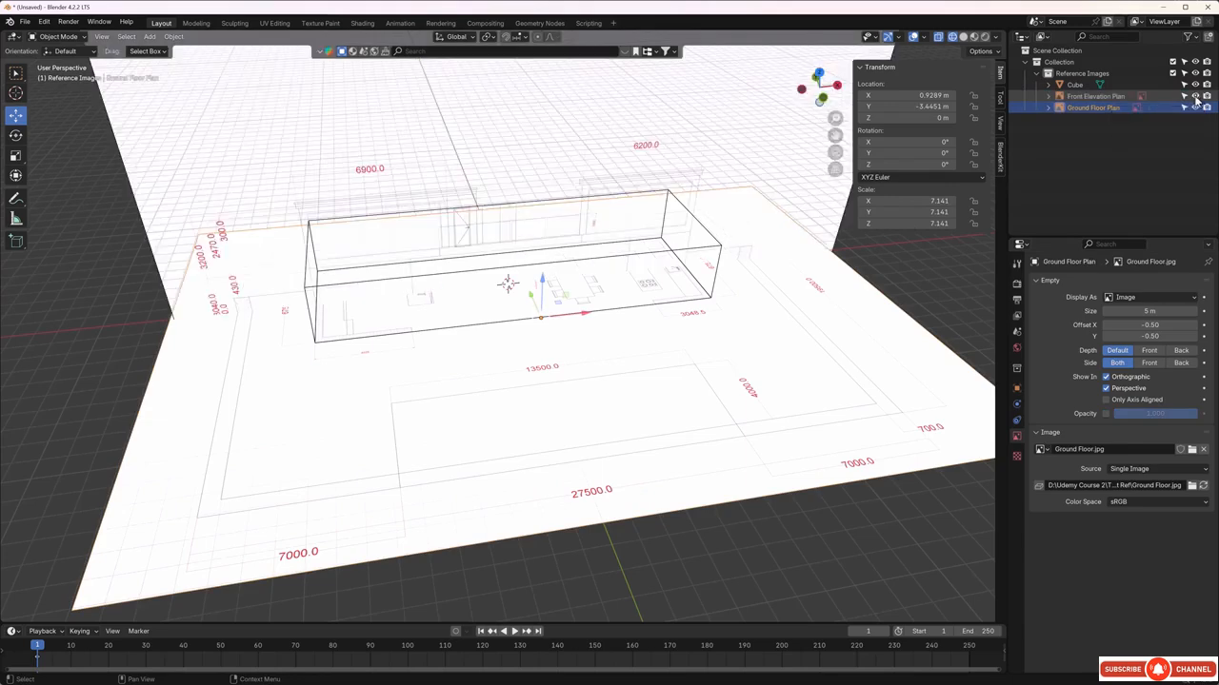
pyautogui.click(1094, 110)
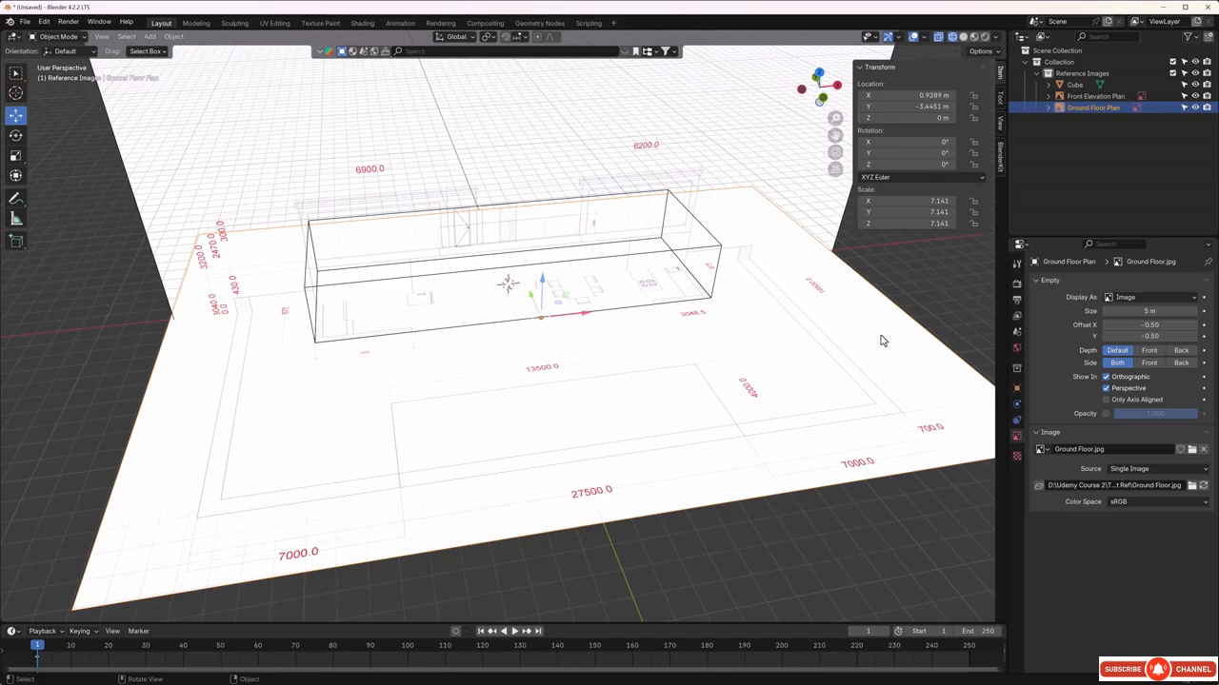
pyautogui.click(1105, 414)
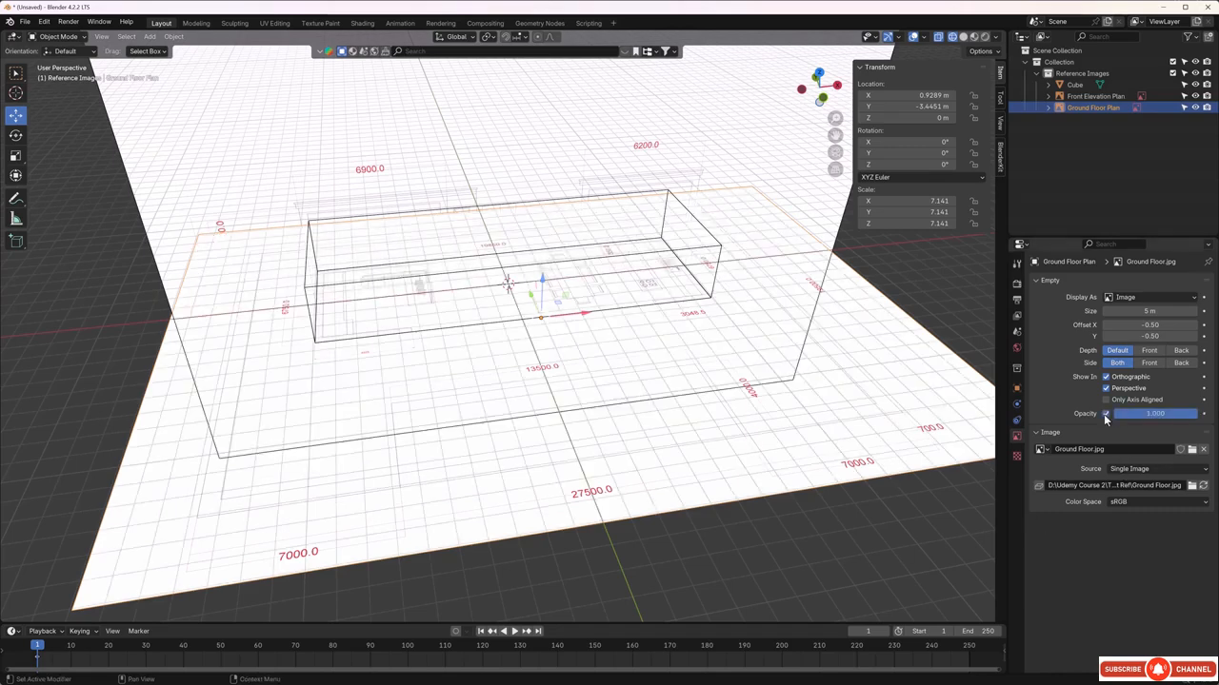
pyautogui.moveTo(1195, 414); pyautogui.dragTo(1150, 414)
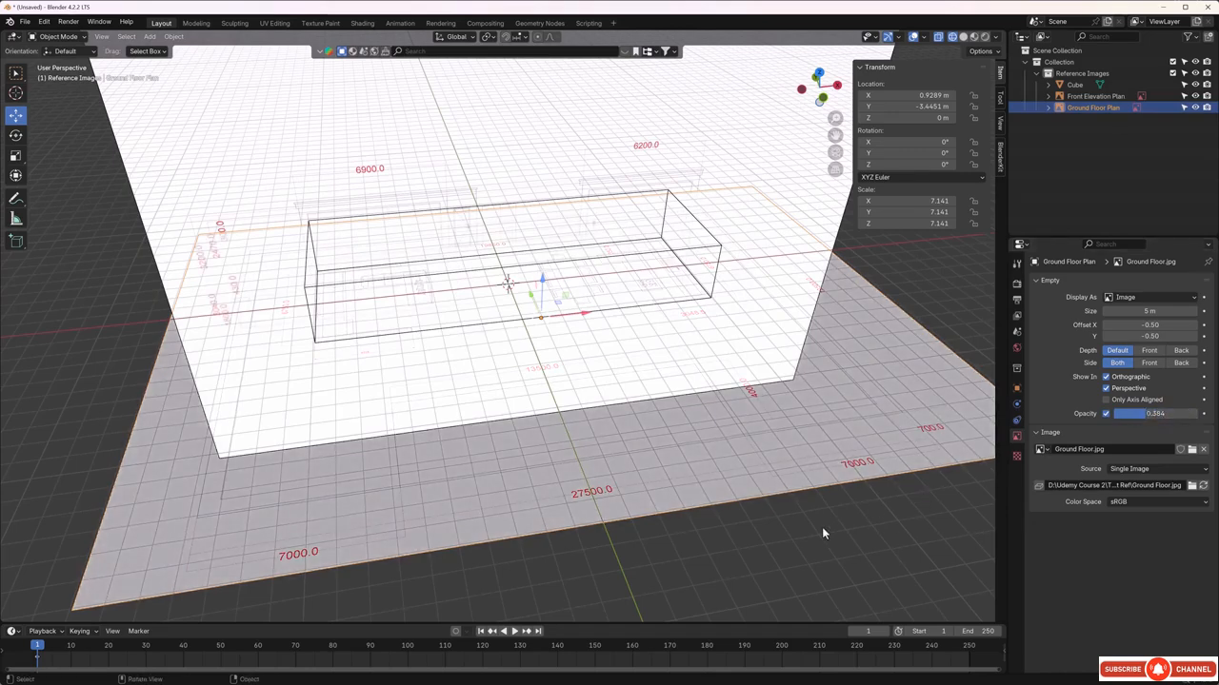
# Set the Ground Floor Plan image to display on its Front side only, and check it from below and above
pyautogui.moveTo(822, 527); pyautogui.dragTo(816, 423, button='middle')
pyautogui.click(731, 484)
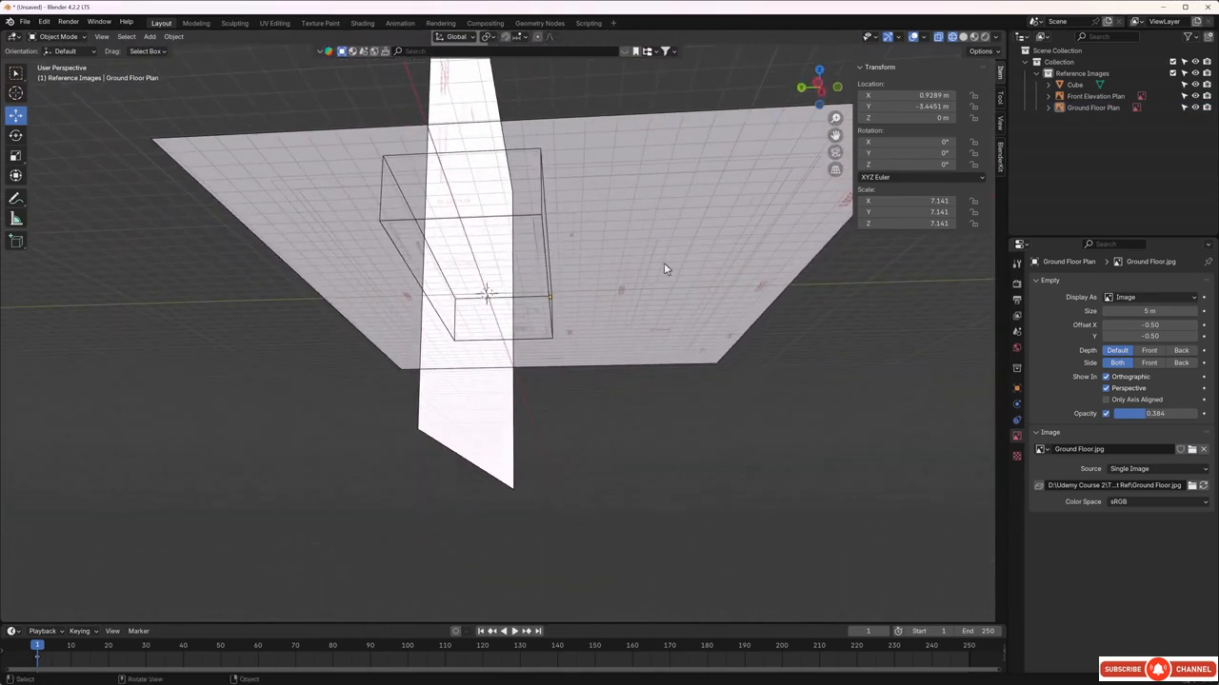
pyautogui.moveTo(696, 240); pyautogui.dragTo(626, 483, button='middle')
pyautogui.moveTo(536, 511); pyautogui.dragTo(617, 405, button='middle')
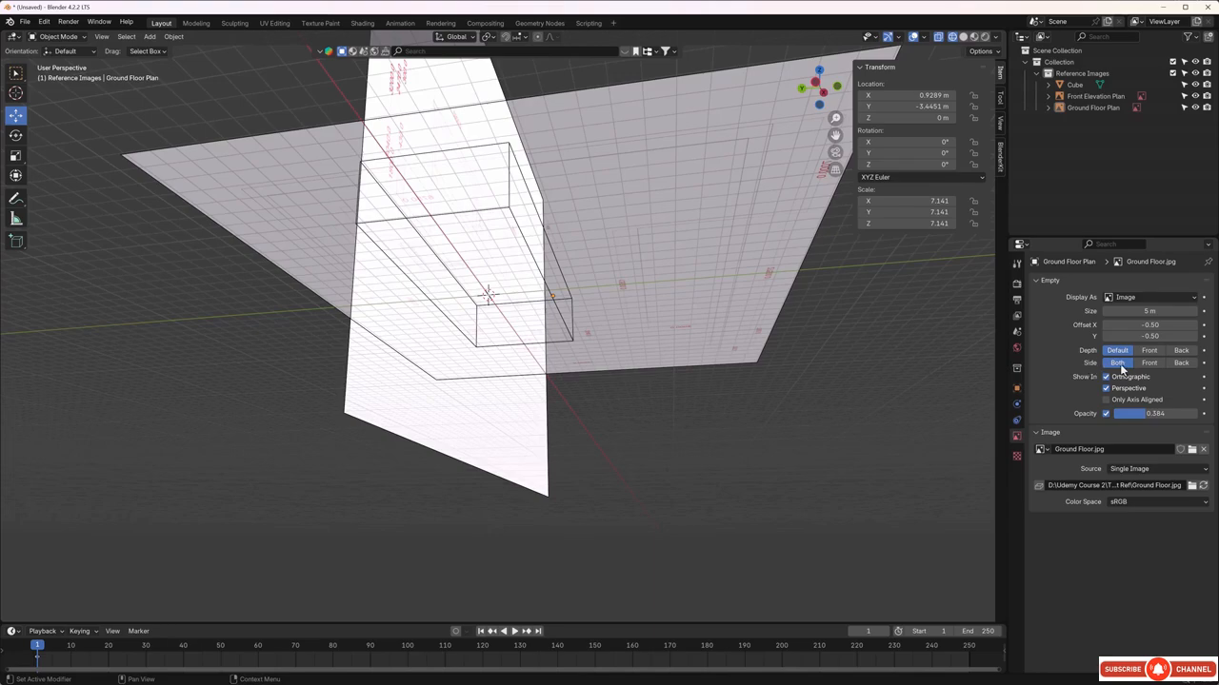
pyautogui.click(1149, 363)
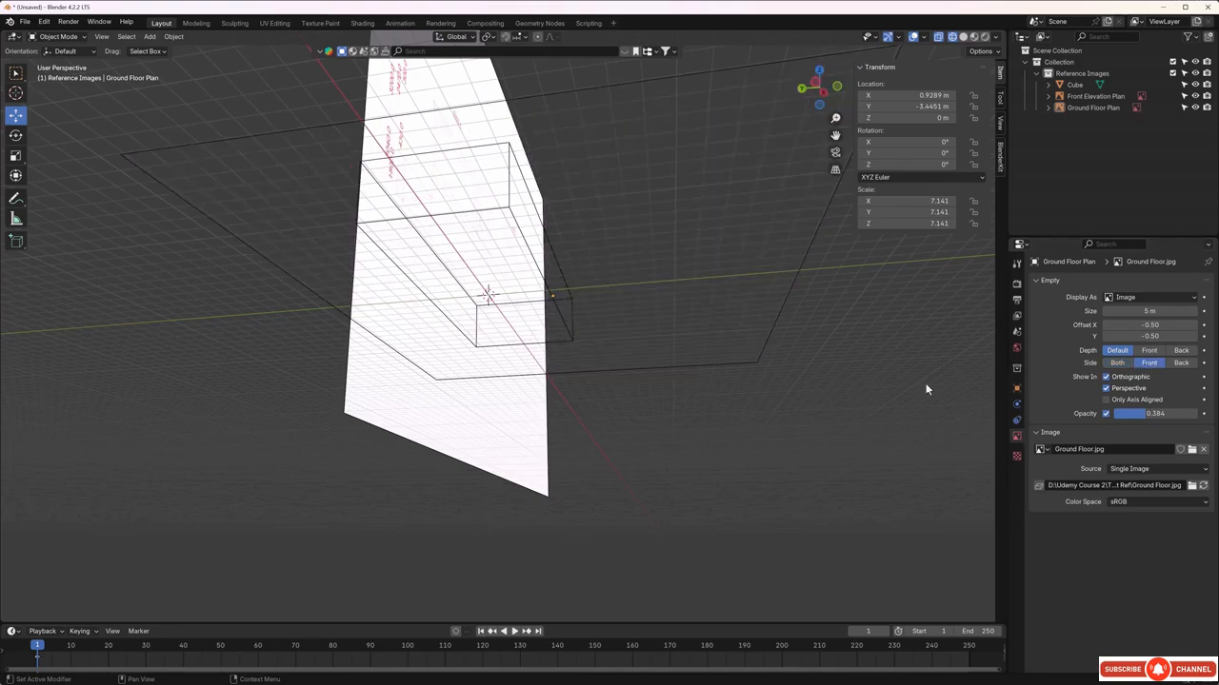
pyautogui.moveTo(925, 383); pyautogui.dragTo(540, 195, button='middle')
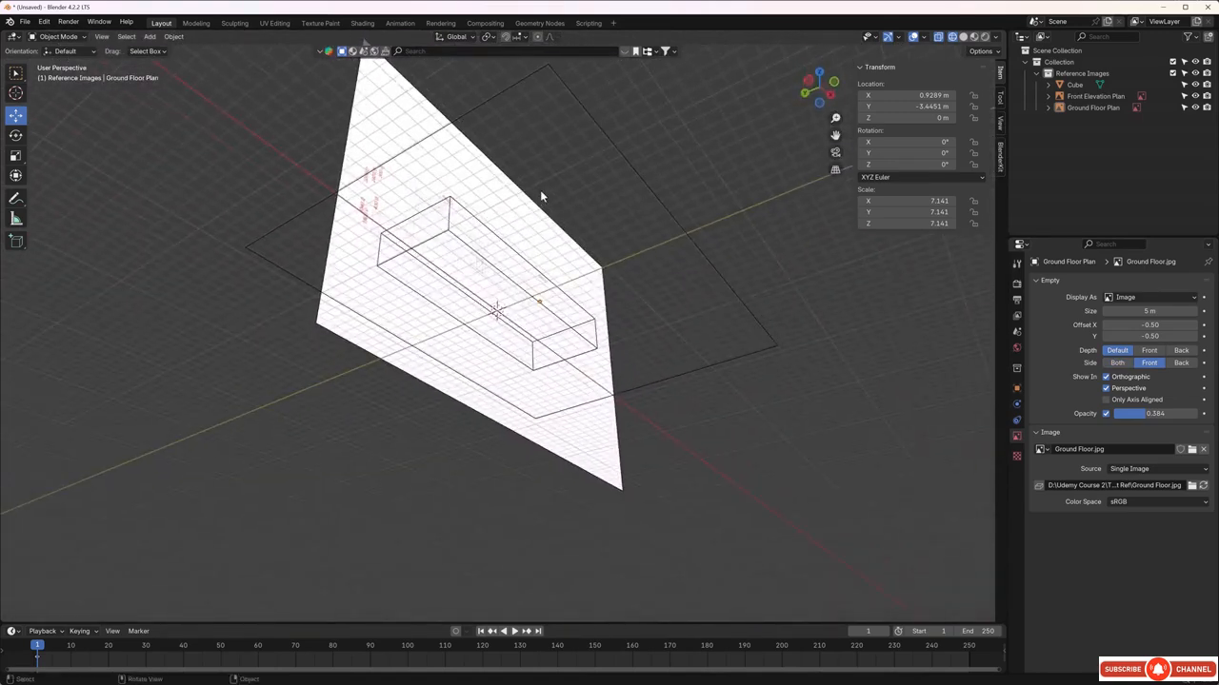
pyautogui.moveTo(604, 243); pyautogui.dragTo(558, 359, button='middle')
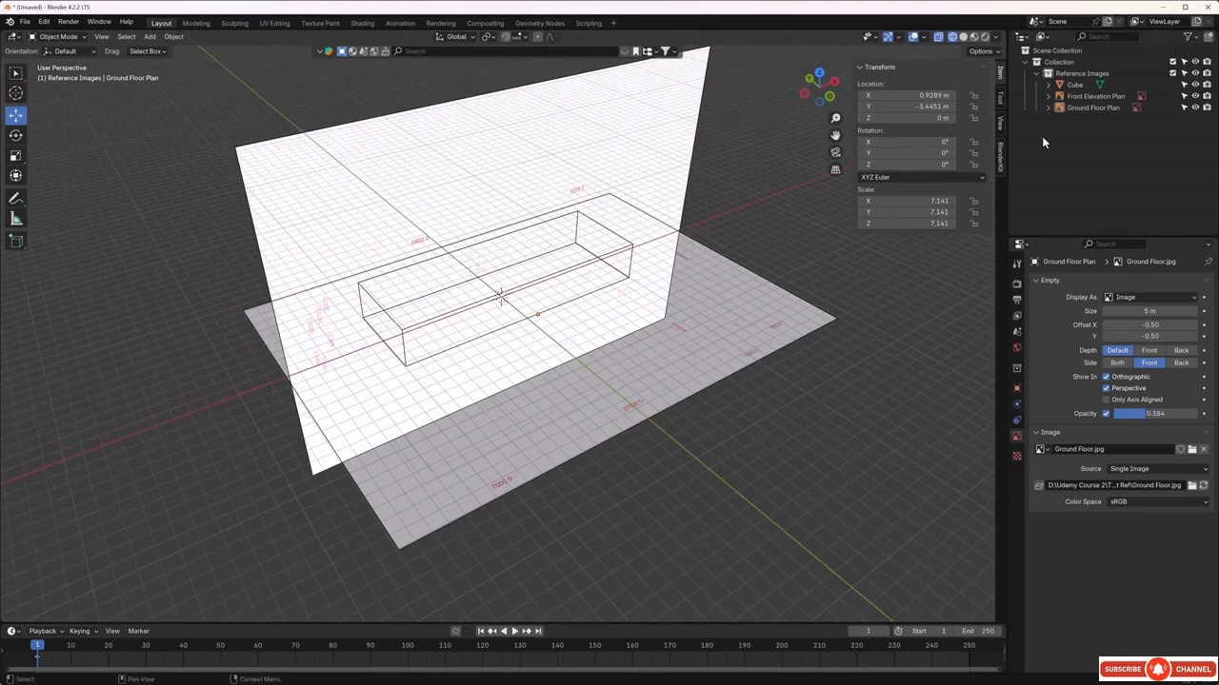
# Make the Ground Floor Plan image unselectable in the viewport and test it with a selection over the plan
pyautogui.click(1183, 109)
pyautogui.moveTo(866, 307); pyautogui.dragTo(772, 380)
pyautogui.moveTo(830, 295); pyautogui.dragTo(730, 358)
pyautogui.moveTo(726, 399); pyautogui.dragTo(711, 381, button='middle')
# In front view, raise the Front Elevation Plan image to about Z 3.97 m so its ground line meets the cube's base
pyautogui.click(654, 173)
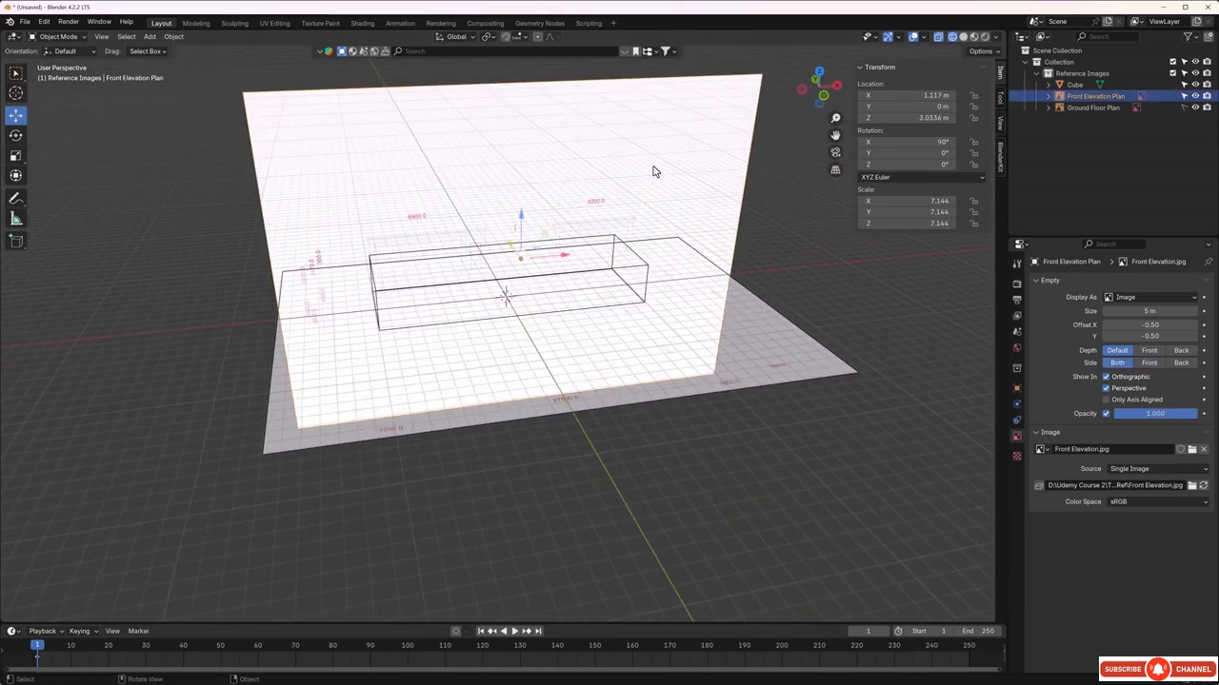
pyautogui.press('KP_1')
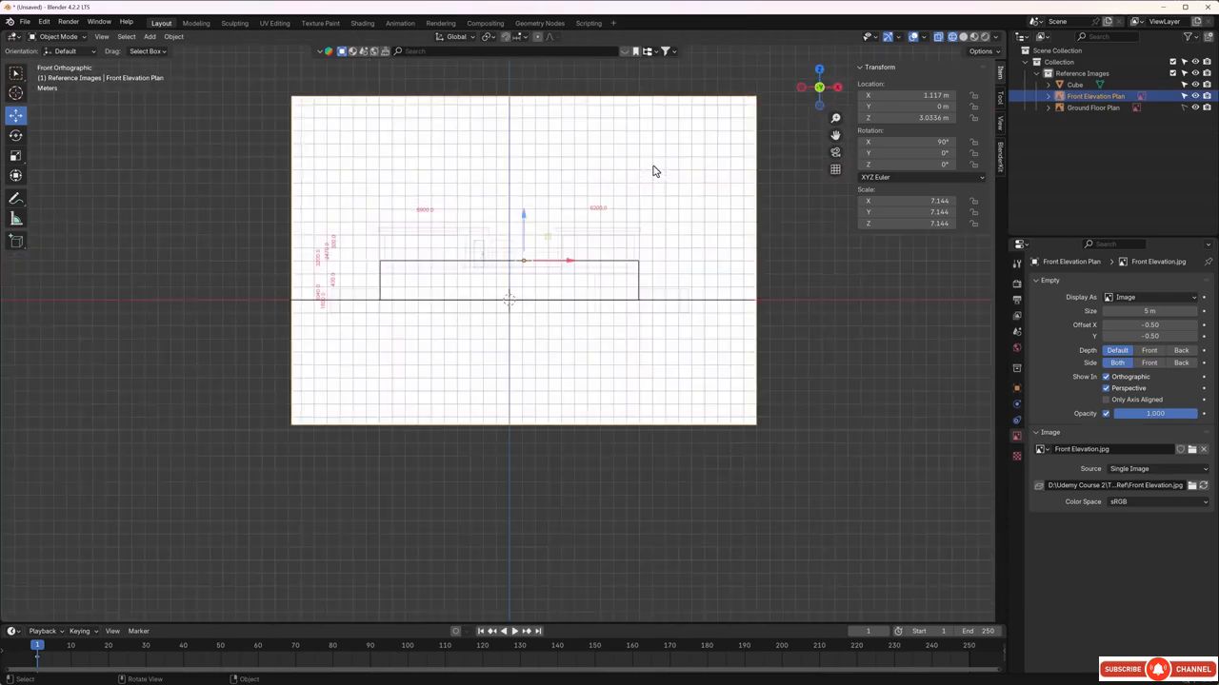
pyautogui.scroll(5, 480, 261)
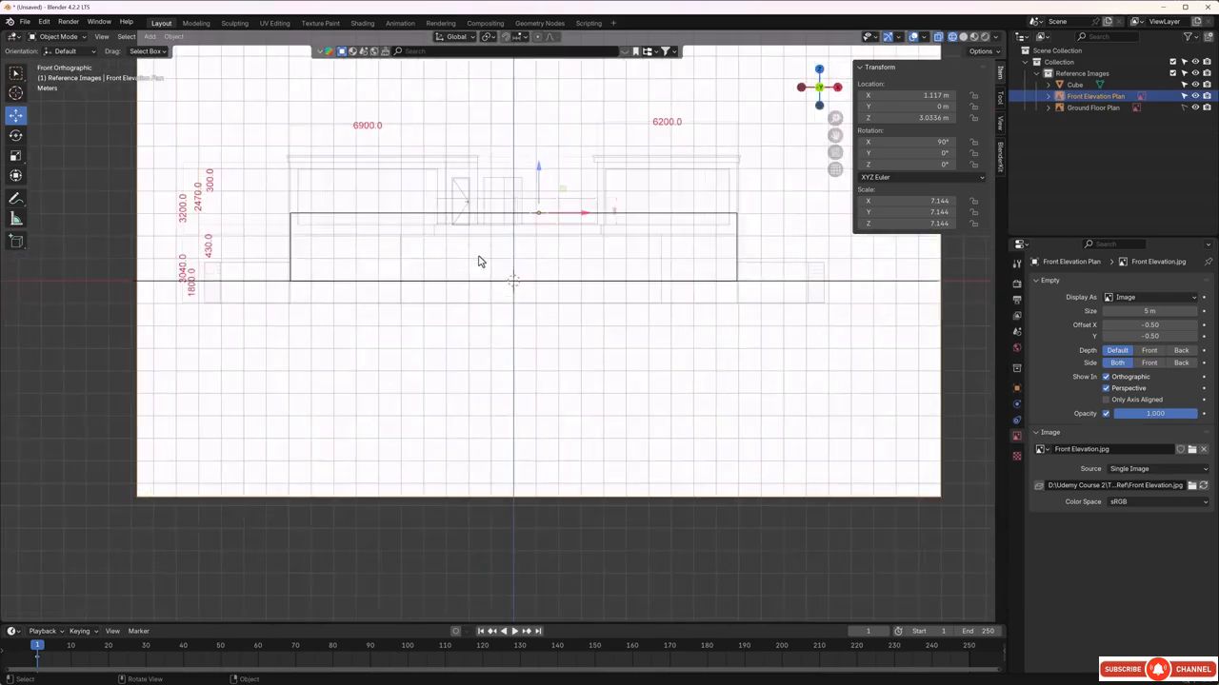
pyautogui.keyDown('shift'); pyautogui.moveTo(492, 273); pyautogui.dragTo(505, 337, button='middle'); pyautogui.keyUp('shift')
pyautogui.moveTo(565, 203); pyautogui.dragTo(568, 168)
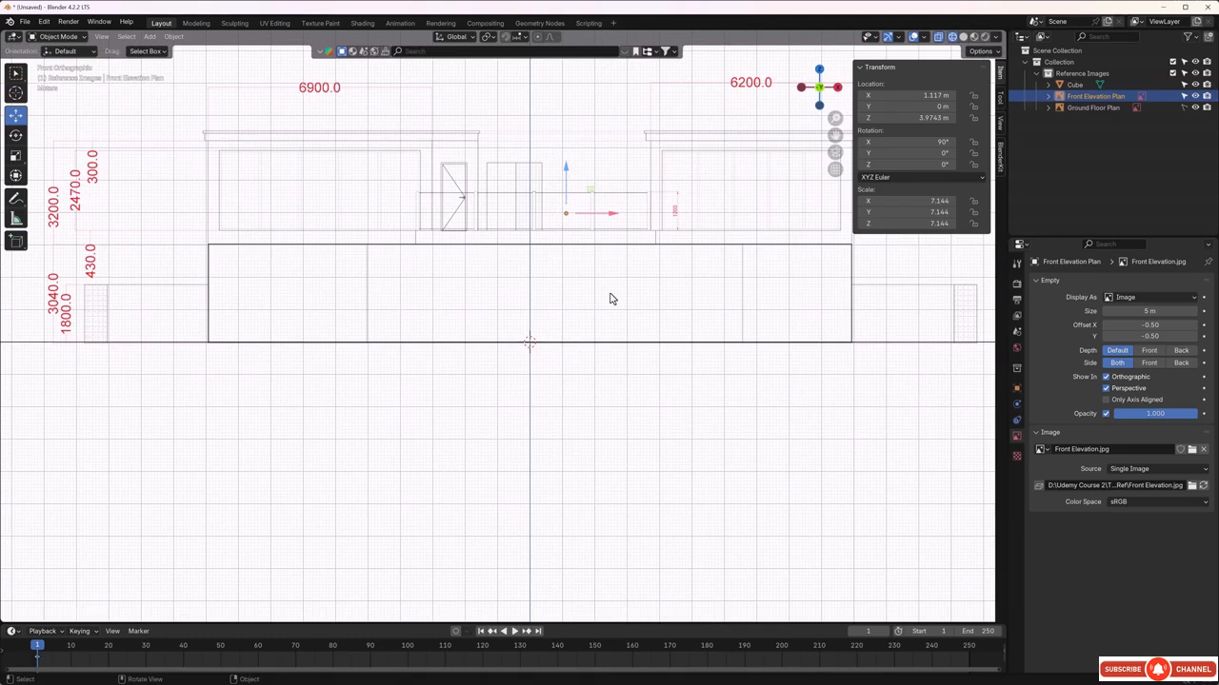
# Scale the Front Elevation Plan image along X to about 7.126 so the building's width matches the cube
pyautogui.press('s')
pyautogui.press('x')
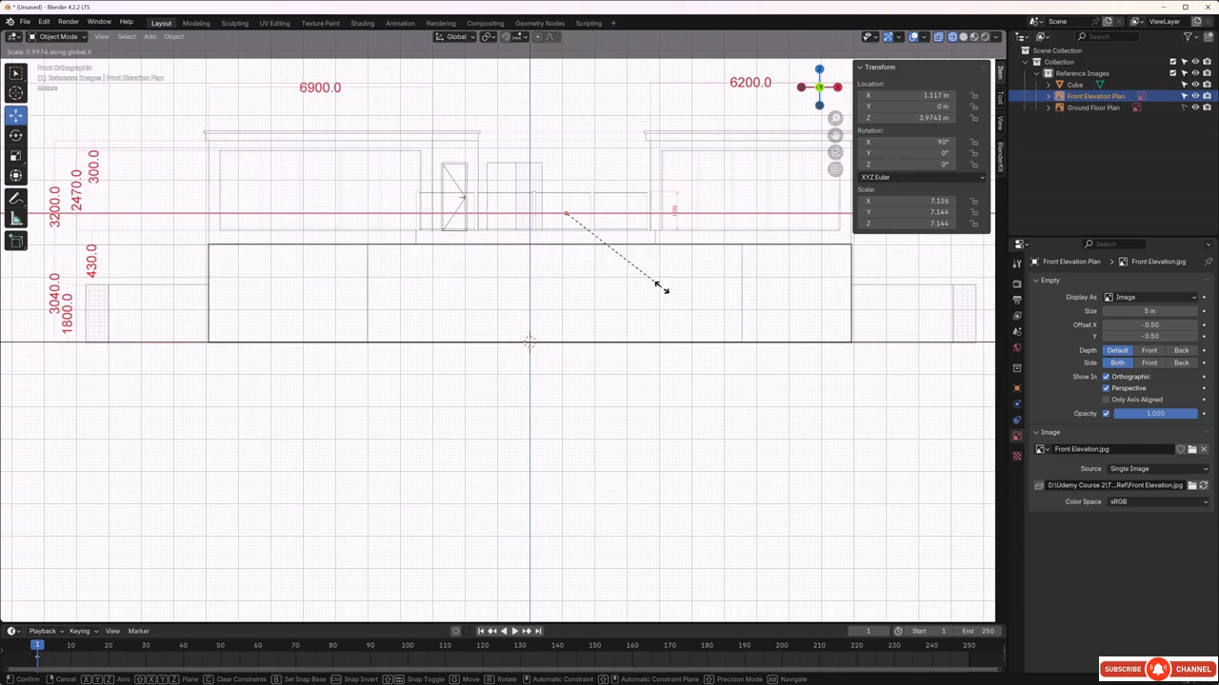
pyautogui.click(662, 289)
# Lower the Front Elevation Plan image's opacity to about 0.470
pyautogui.moveTo(604, 299); pyautogui.dragTo(606, 368, button='middle')
pyautogui.click(510, 128)
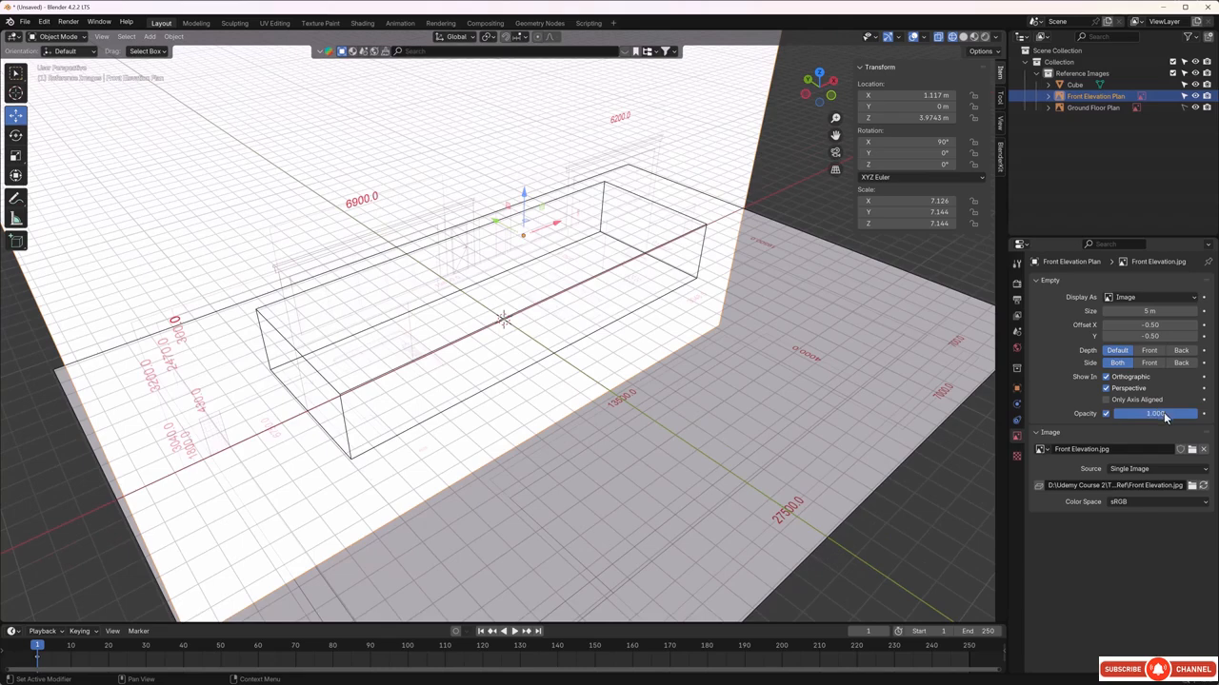
pyautogui.moveTo(1165, 417); pyautogui.dragTo(1140, 413)
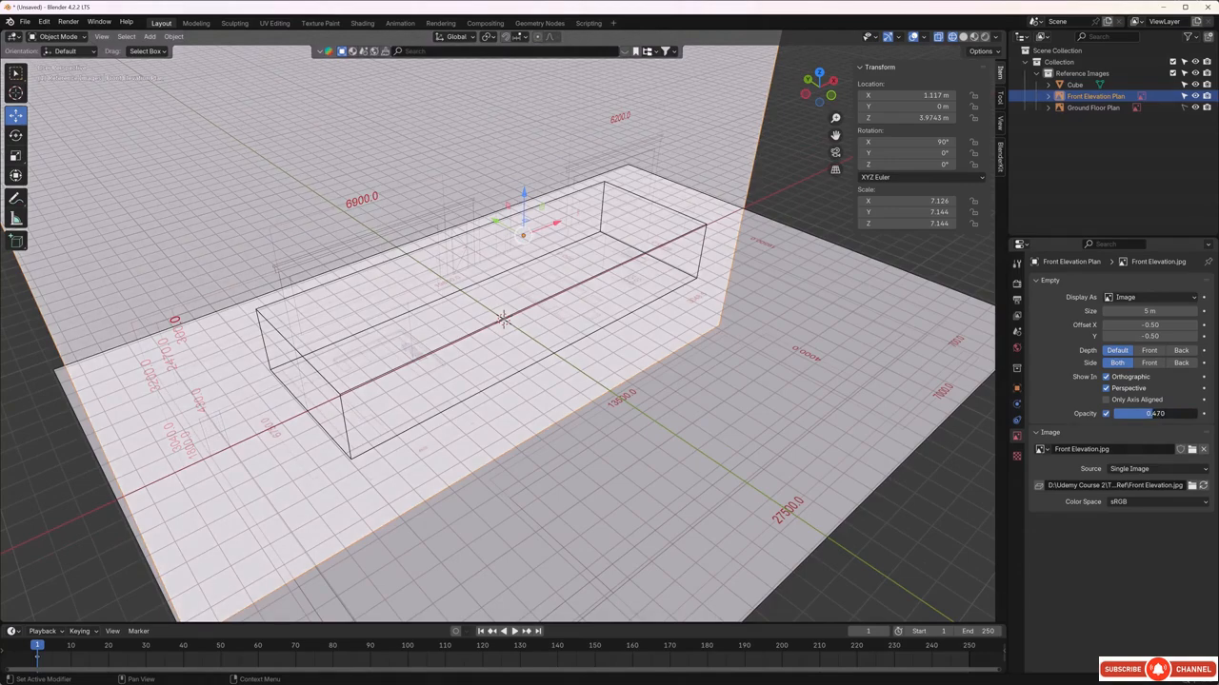
# Limit the Front Elevation Plan image to its front side only and check it from both sides
pyautogui.moveTo(751, 326); pyautogui.dragTo(604, 217, button='middle')
pyautogui.moveTo(642, 153); pyautogui.dragTo(451, 152, button='middle')
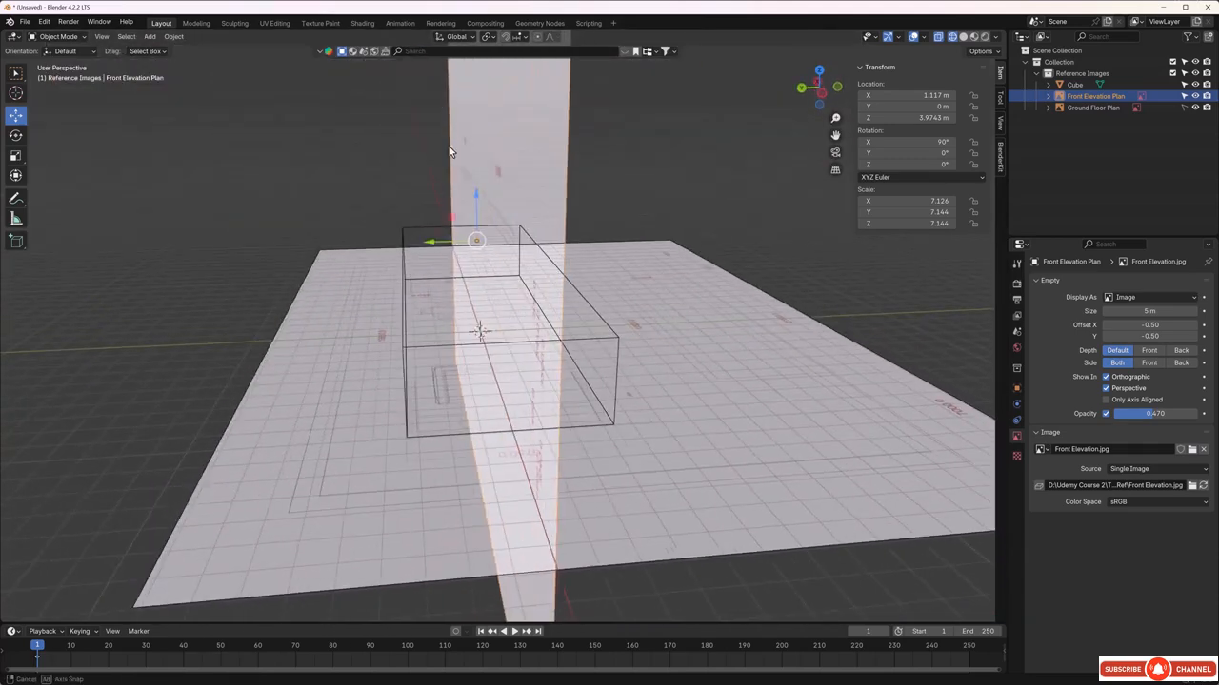
pyautogui.scroll(-2, 615, 285)
pyautogui.moveTo(615, 290); pyautogui.dragTo(679, 308, button='middle')
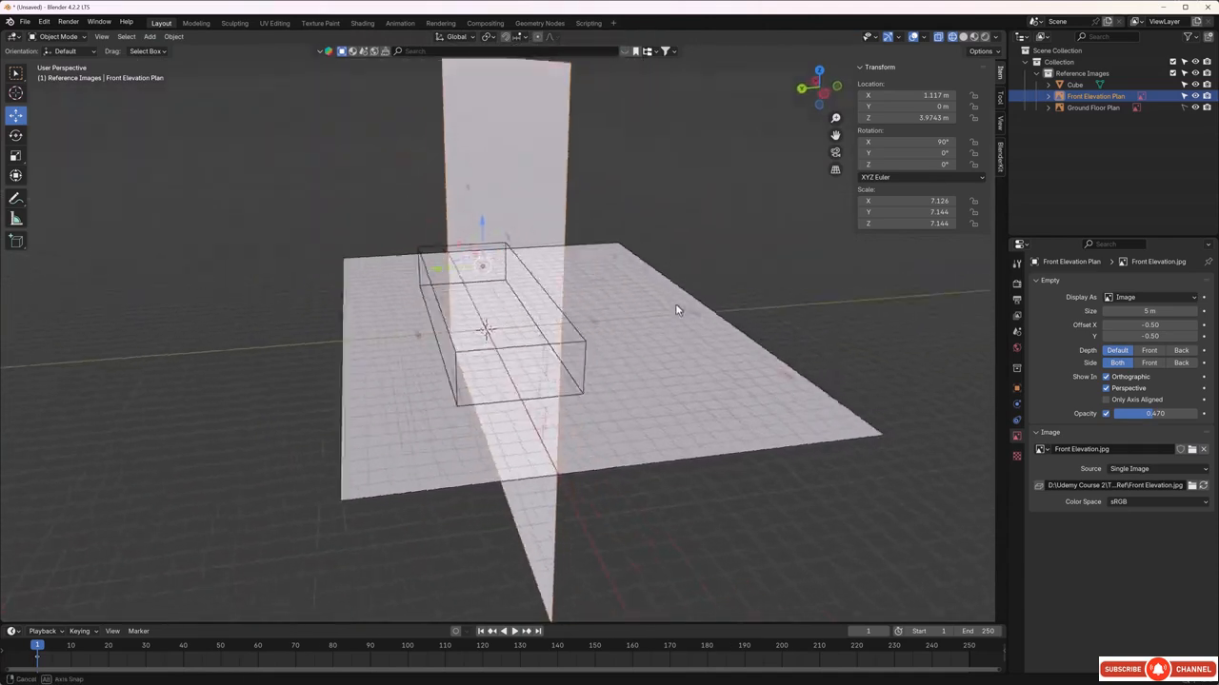
pyautogui.click(1148, 362)
pyautogui.moveTo(745, 337); pyautogui.dragTo(603, 337, button='middle')
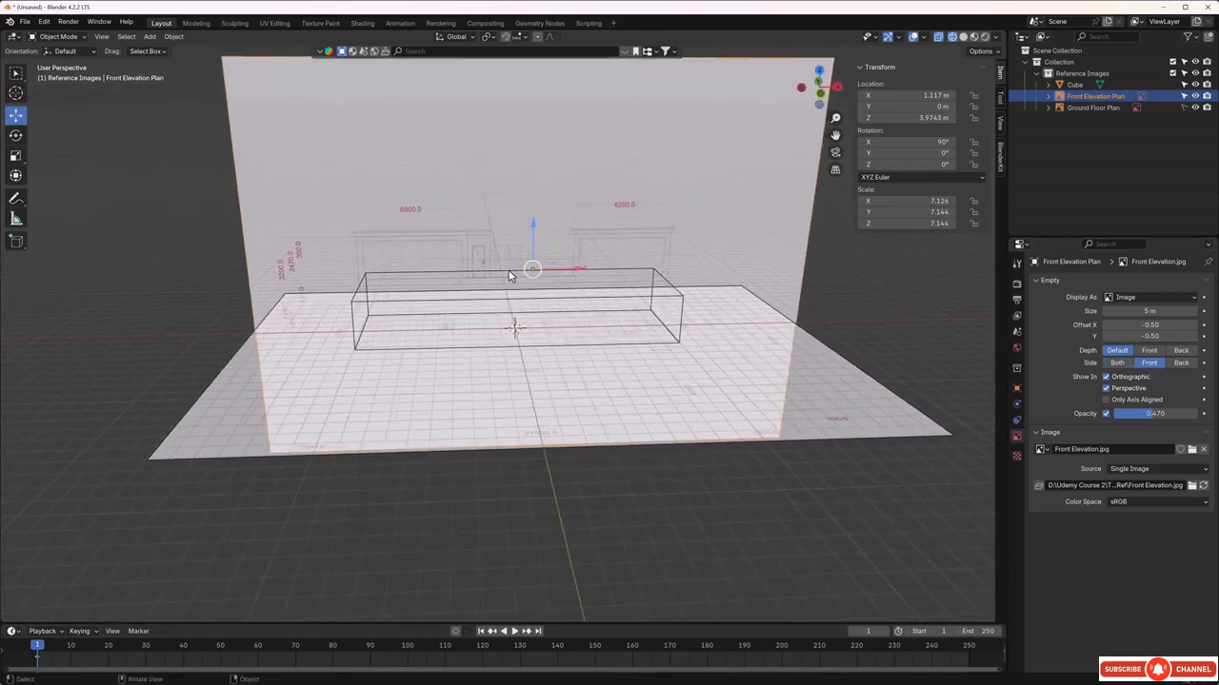
pyautogui.moveTo(441, 251); pyautogui.dragTo(625, 268, button='middle')
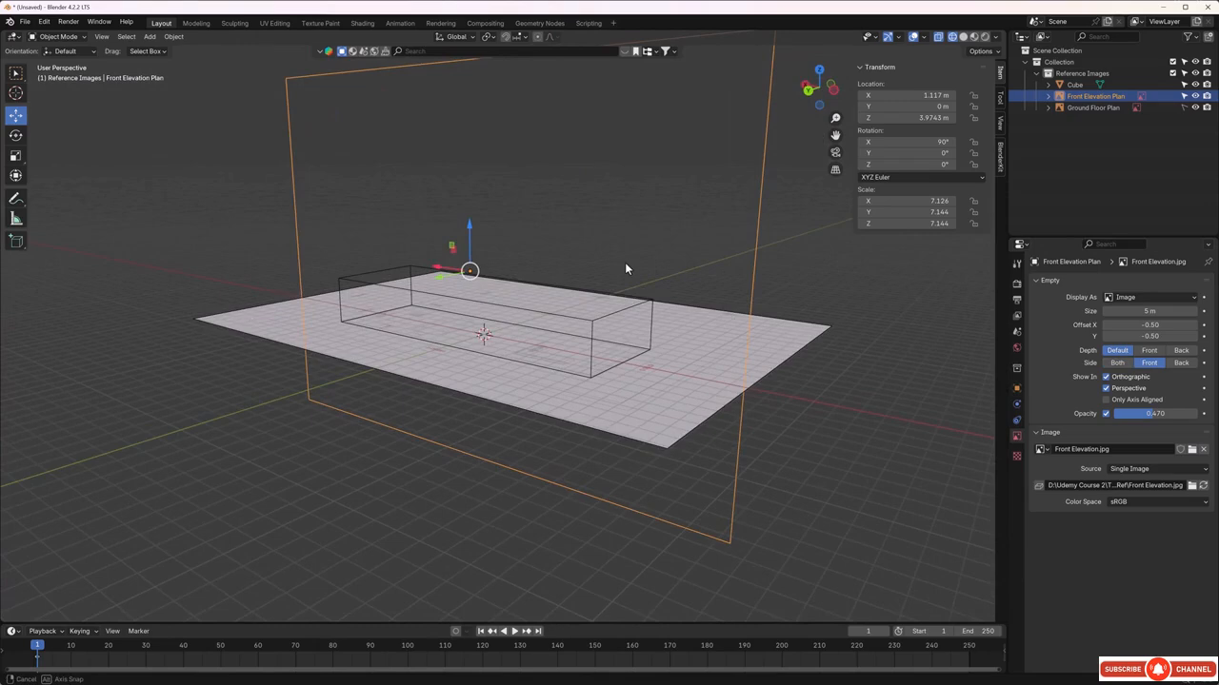
# In top view, move the Front Elevation Plan back along Y to about 9.14 m, behind the cube, and make it unselectable
pyautogui.press('KP_7')
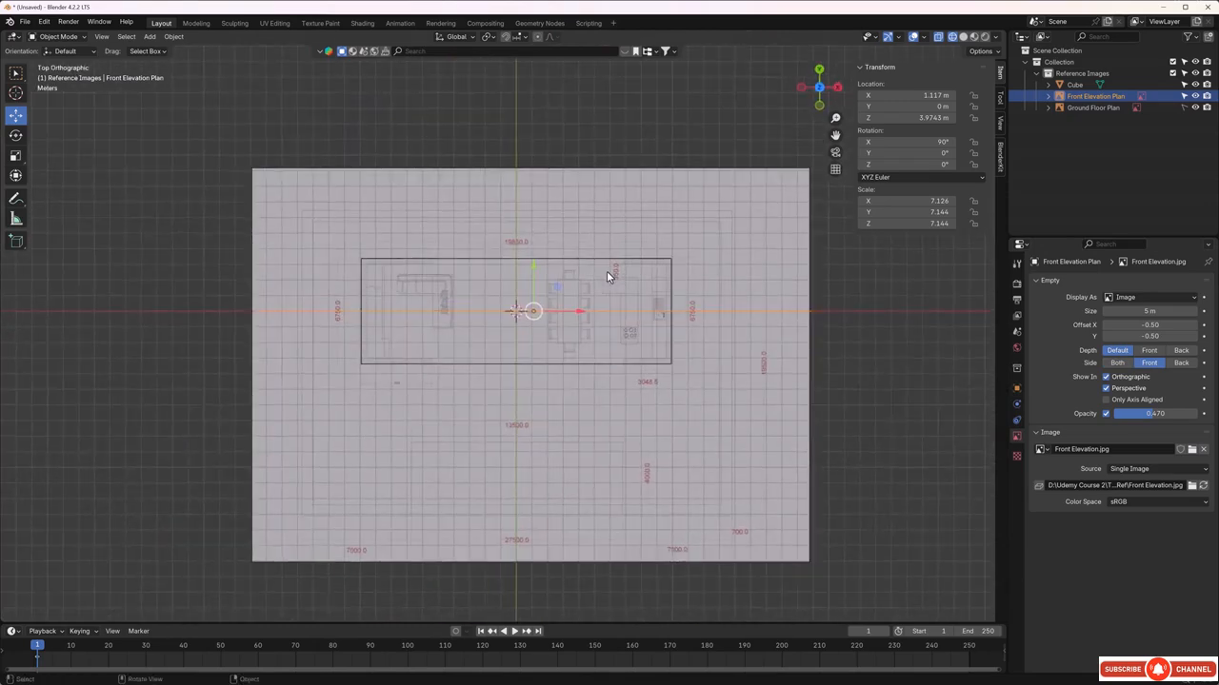
pyautogui.moveTo(539, 270); pyautogui.dragTo(569, 121)
pyautogui.moveTo(503, 277); pyautogui.dragTo(590, 177, button='middle')
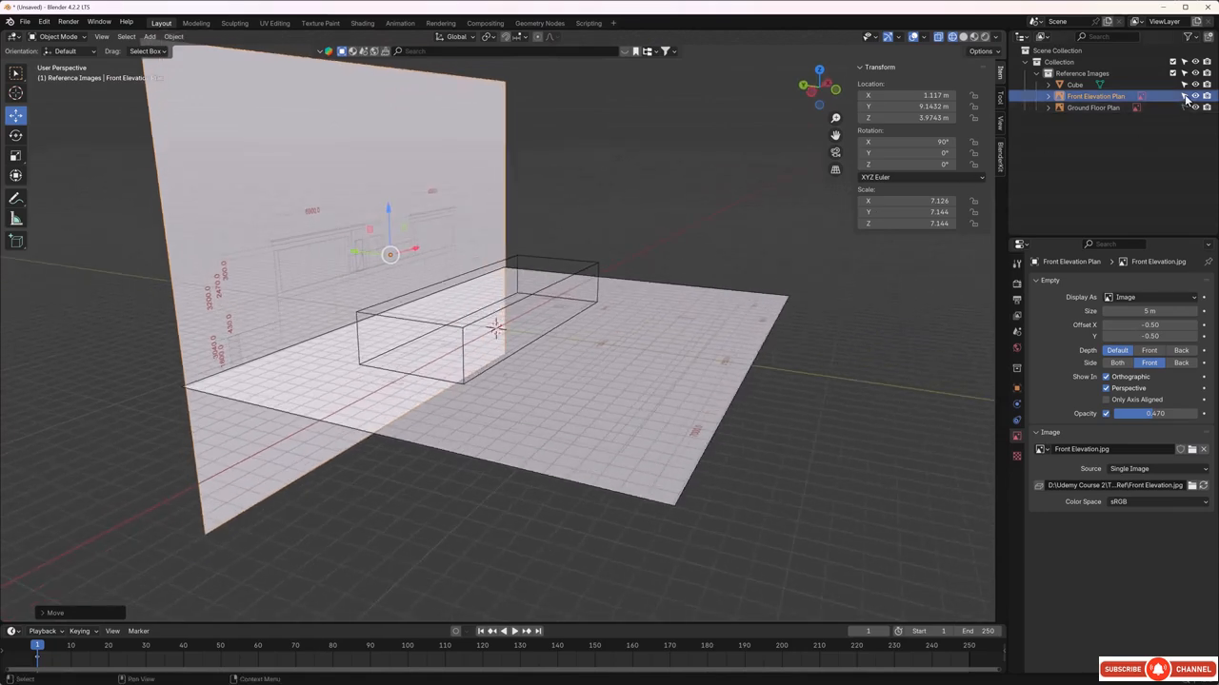
pyautogui.moveTo(700, 256); pyautogui.dragTo(614, 292, button='middle')
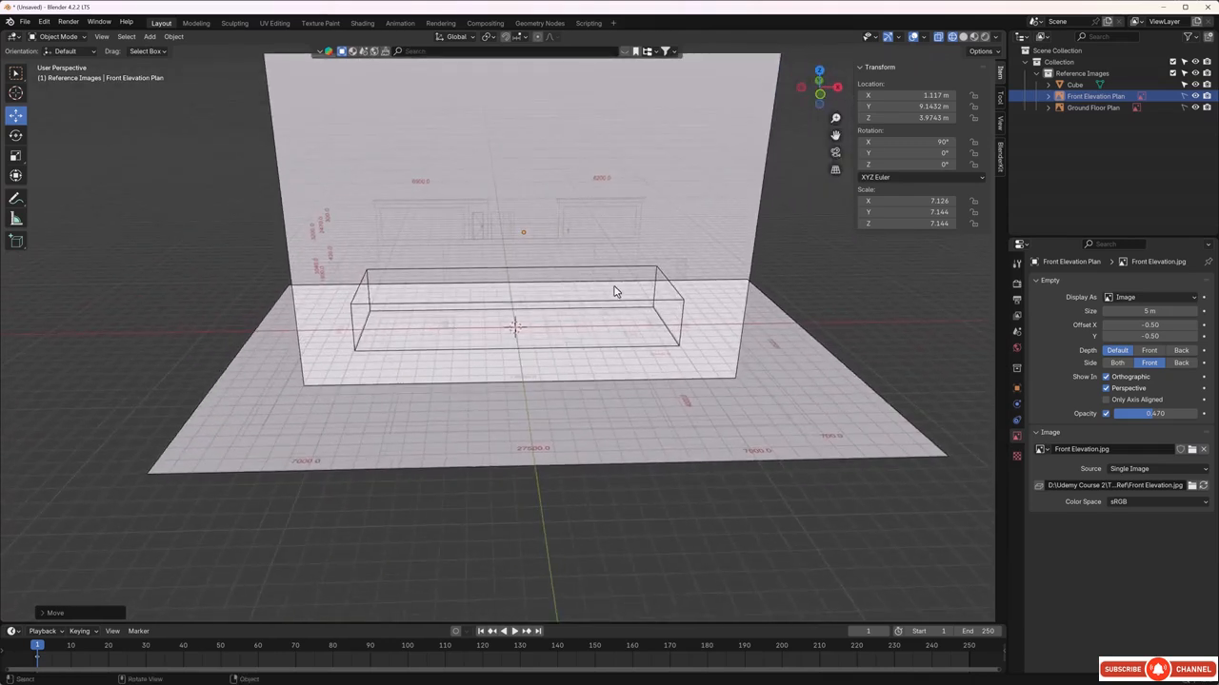
# Hide the Front Elevation Plan and Ground Floor Plan images so only the cube is shown
pyautogui.click(1195, 96)
pyautogui.click(1195, 107)
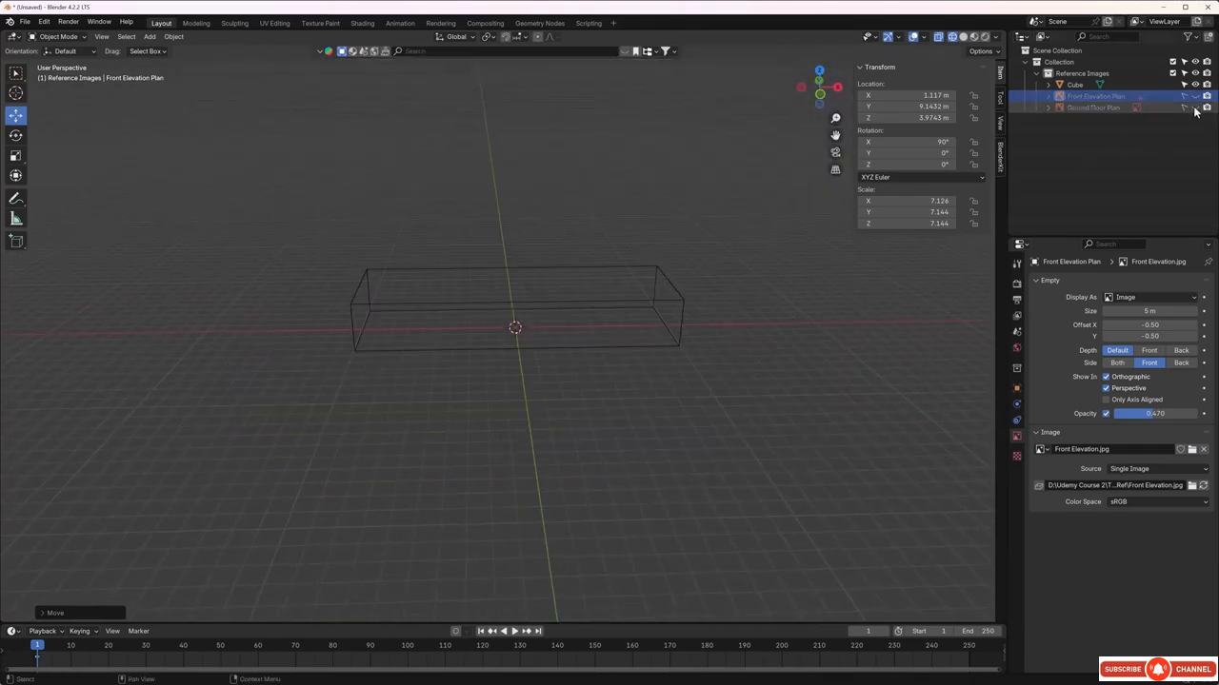
pyautogui.moveTo(679, 285); pyautogui.dragTo(631, 251, button='middle')
# Rename the cube as Ref Cube
pyautogui.click(601, 269)
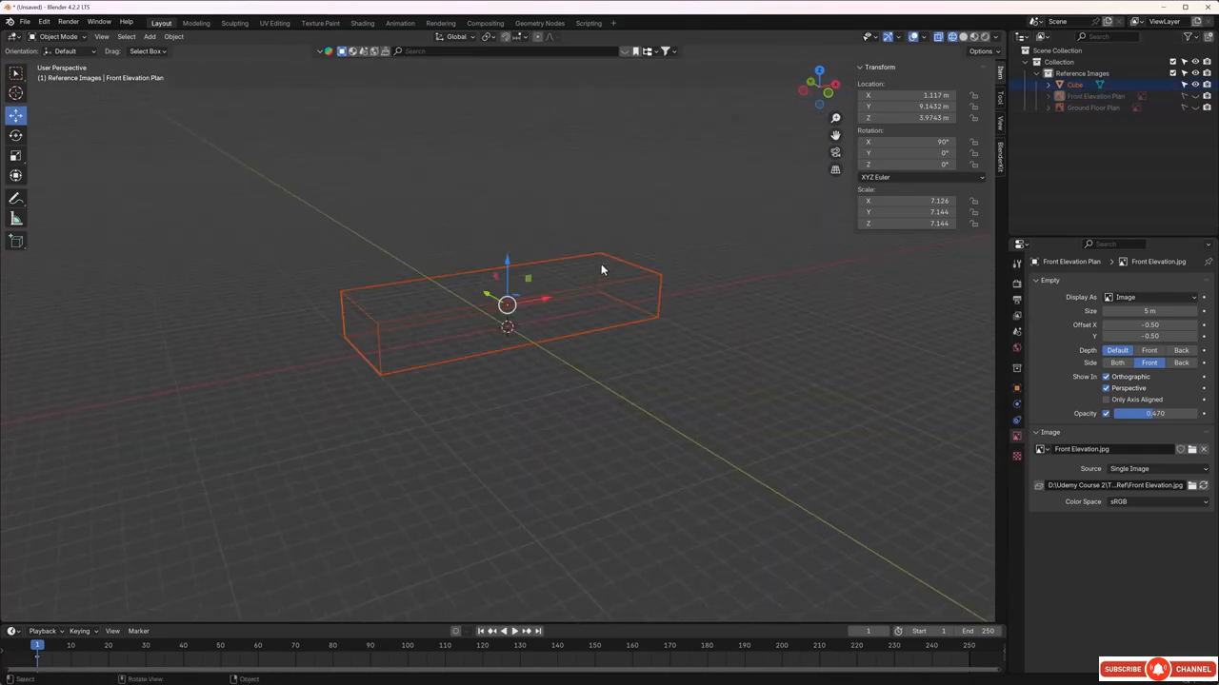
pyautogui.doubleClick(1081, 85)
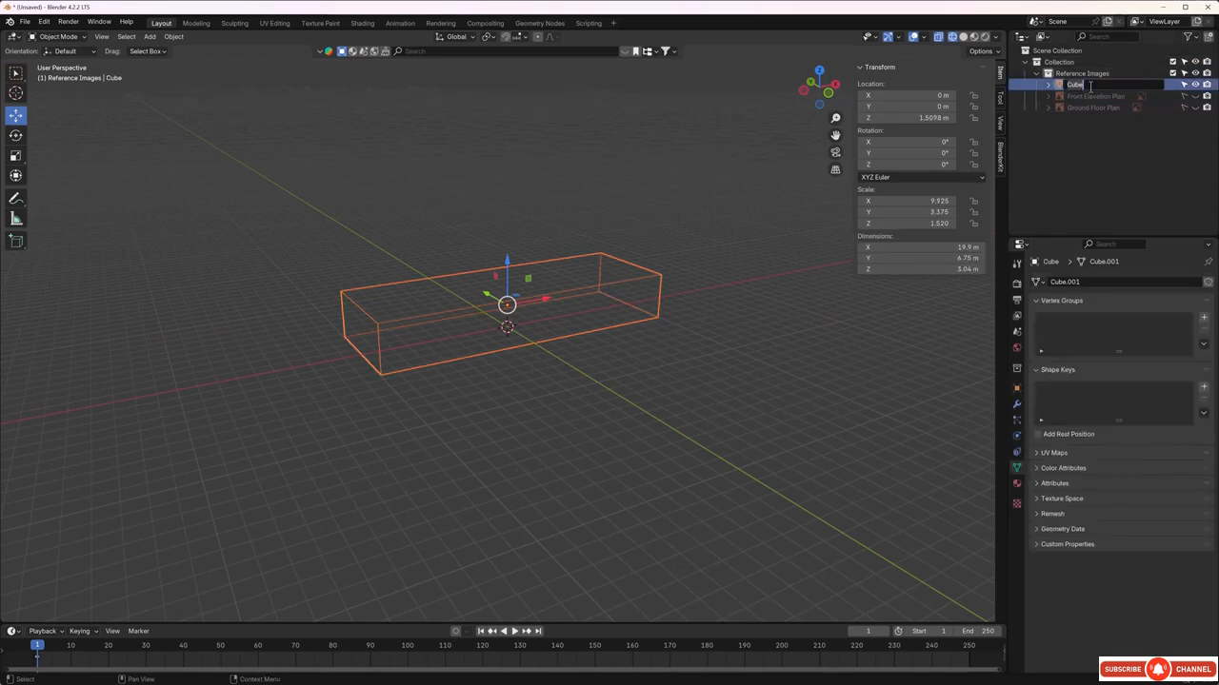
pyautogui.press('BackSpace')
pyautogui.press('Return')
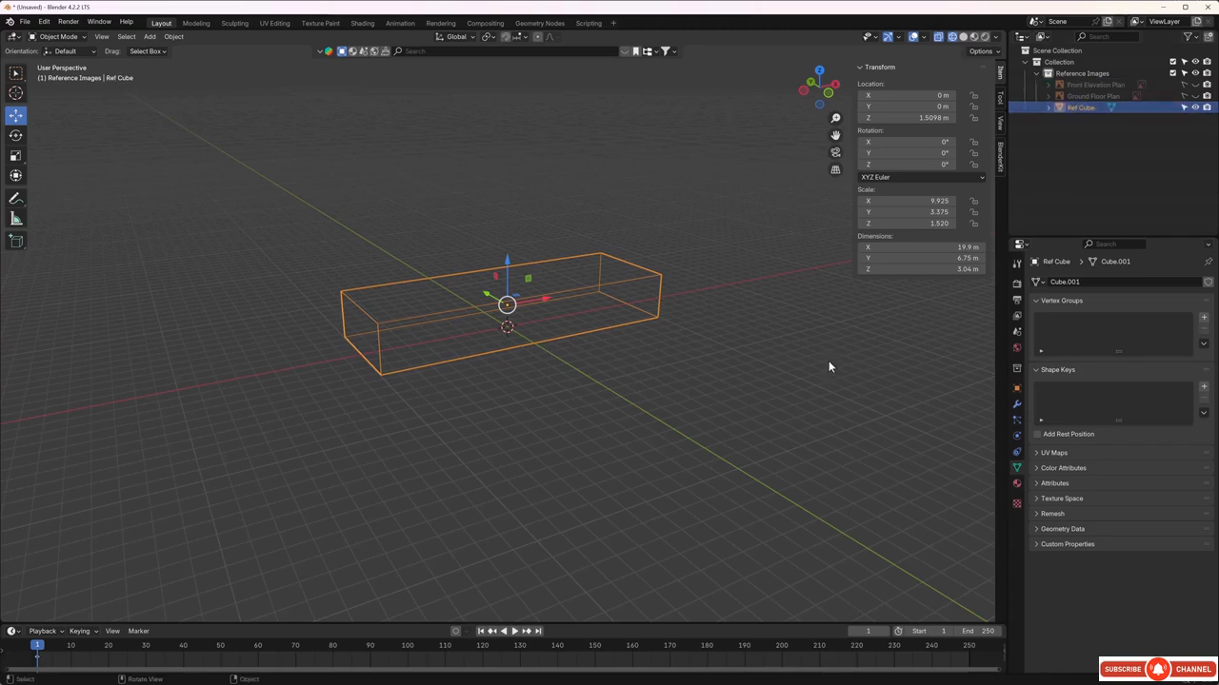
pyautogui.moveTo(741, 392); pyautogui.dragTo(750, 406, button='middle')
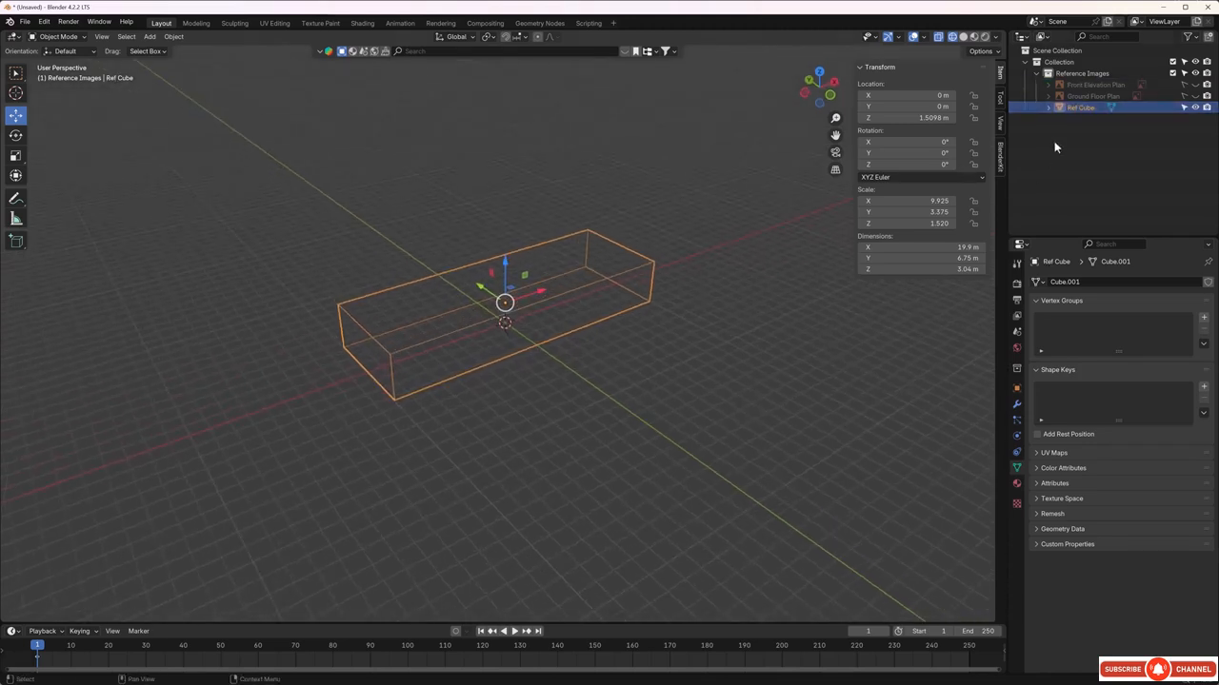
# Add 1 First Floor.jpg as a reference image in the Reference Images collection
pyautogui.click(1079, 75)
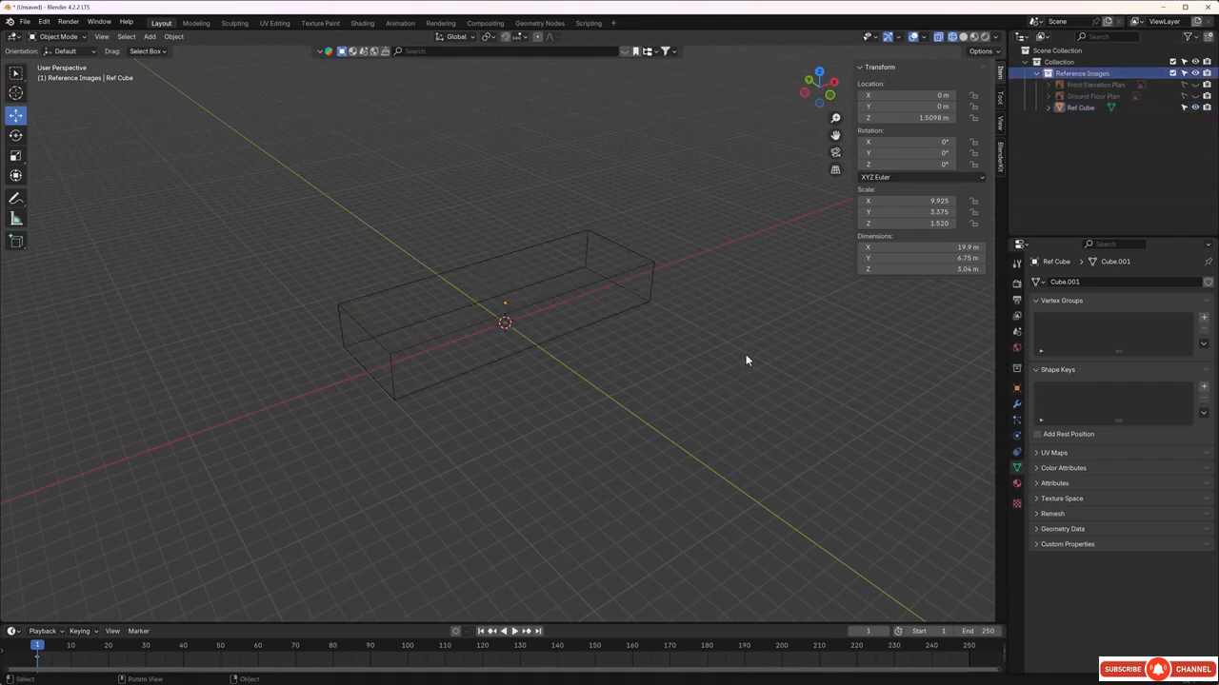
pyautogui.hotkey('shift', 'a')
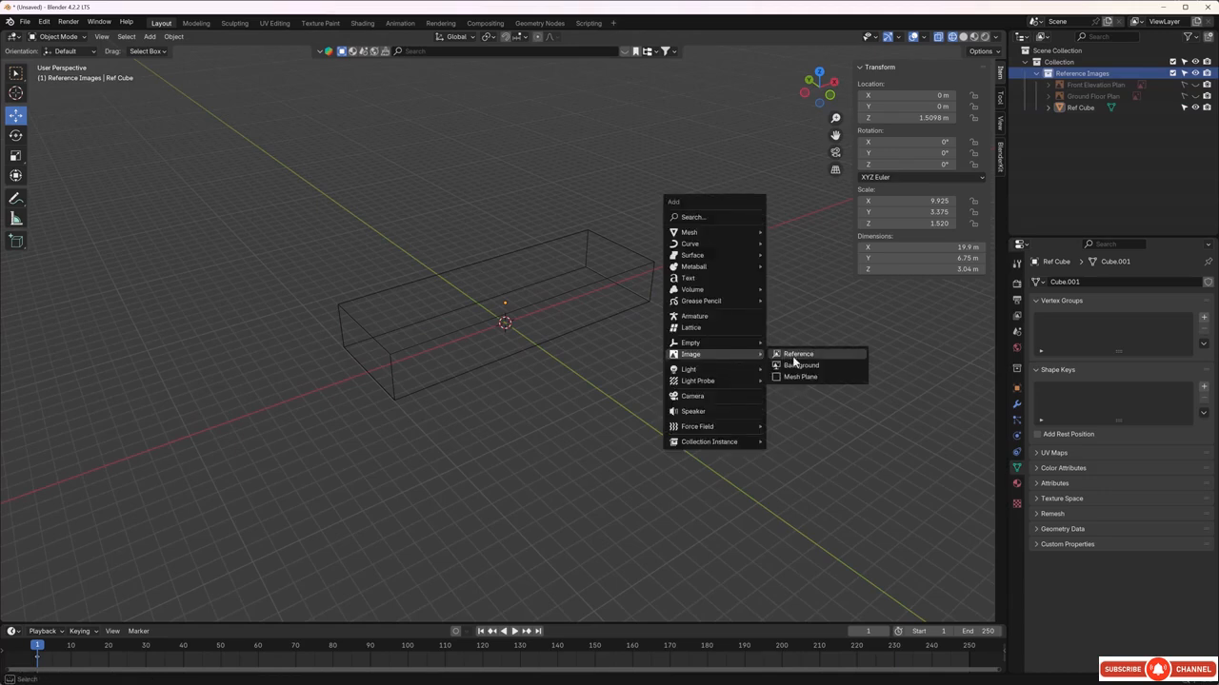
pyautogui.click(793, 356)
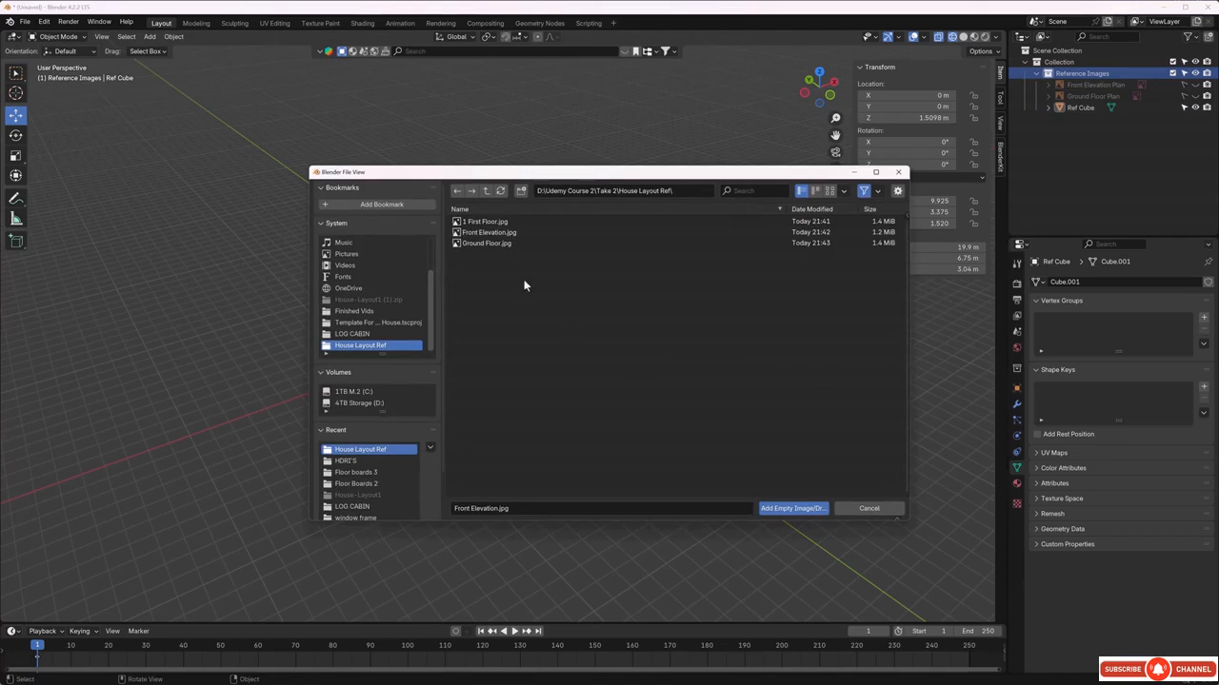
pyautogui.click(488, 225)
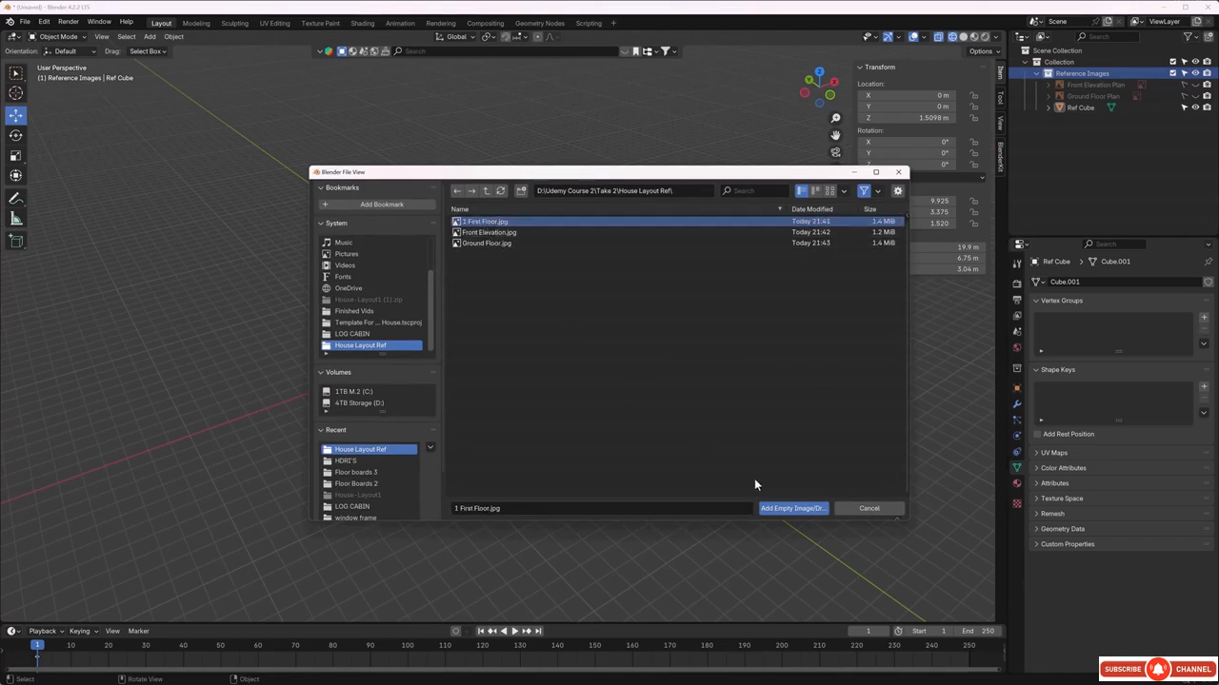
pyautogui.click(769, 509)
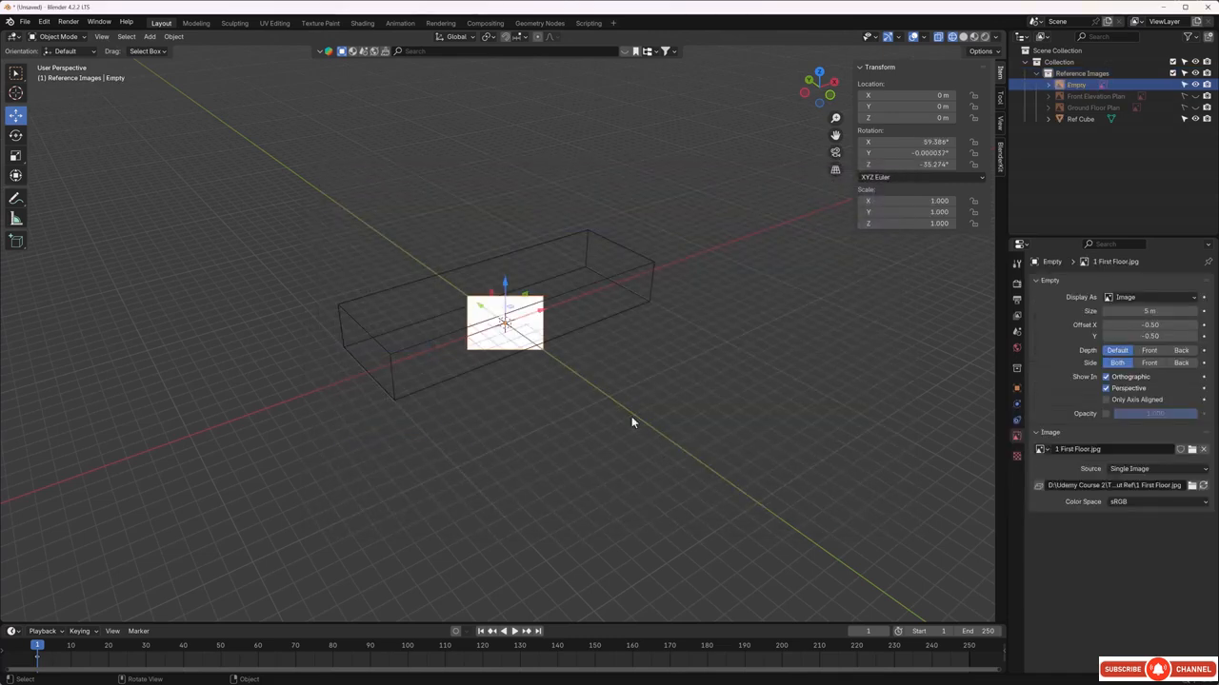
# Set the first floor image's X, Y and Z rotation to 0° so it lies flat
pyautogui.click(909, 141)
pyautogui.press('Return')
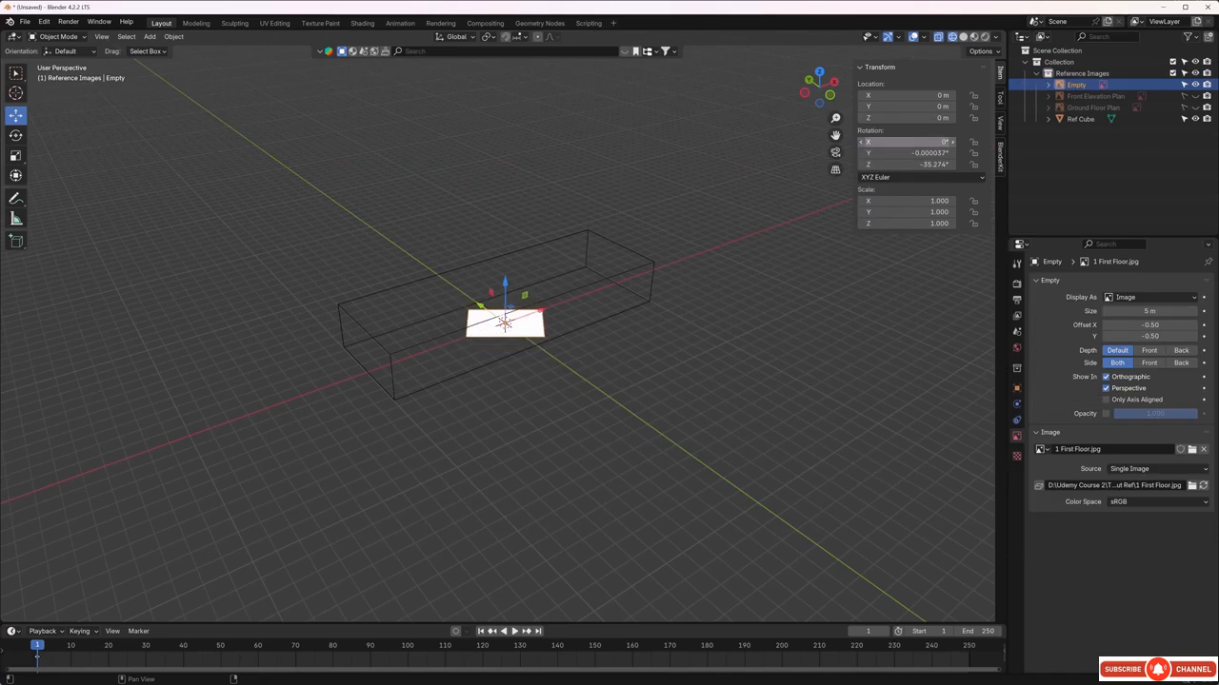
pyautogui.click(922, 153)
pyautogui.write('0')
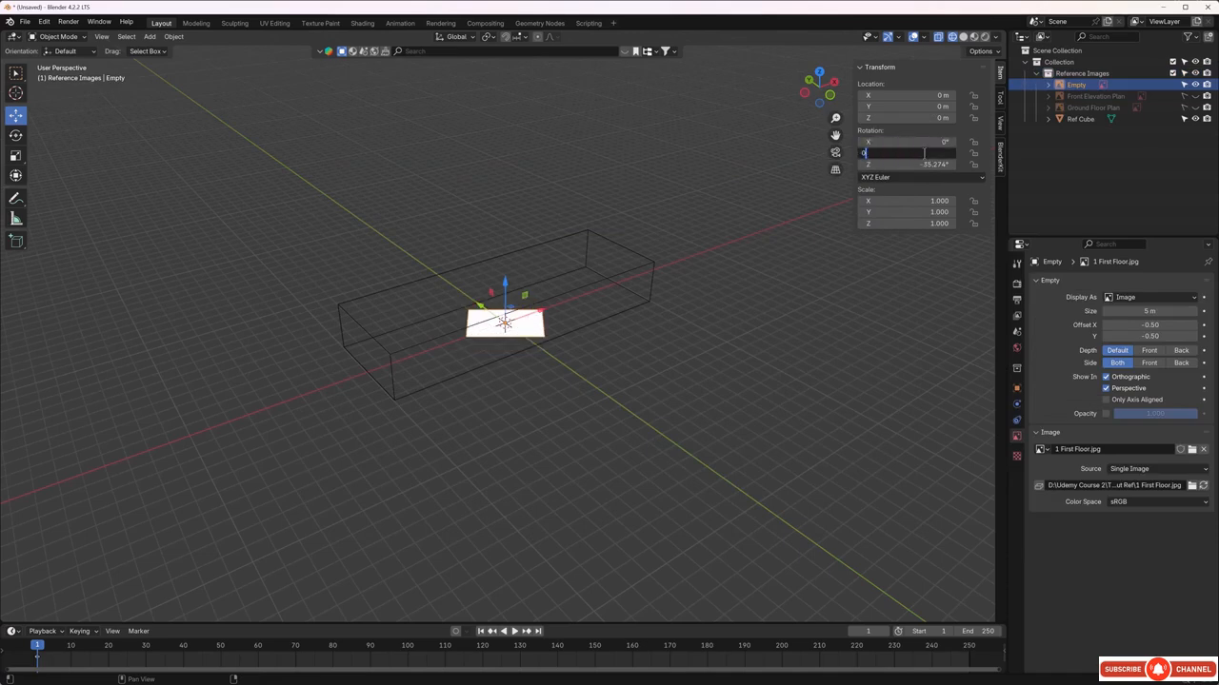
pyautogui.press('Return')
pyautogui.click(933, 164)
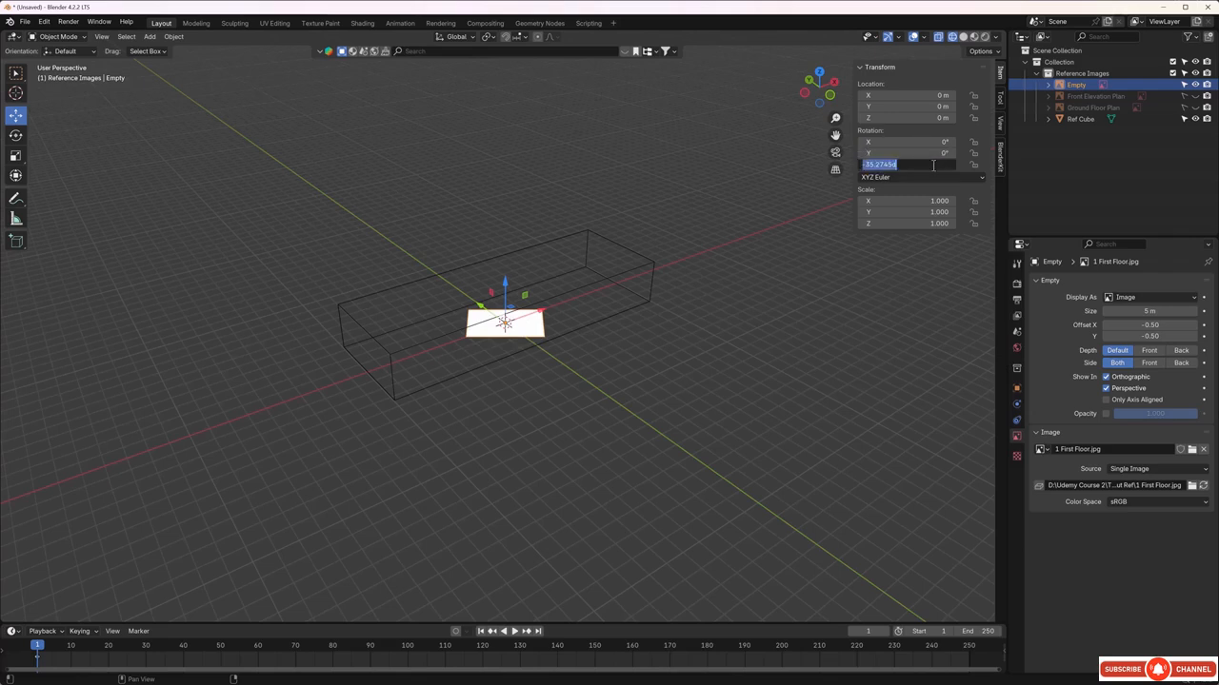
pyautogui.write('0')
pyautogui.press('Return')
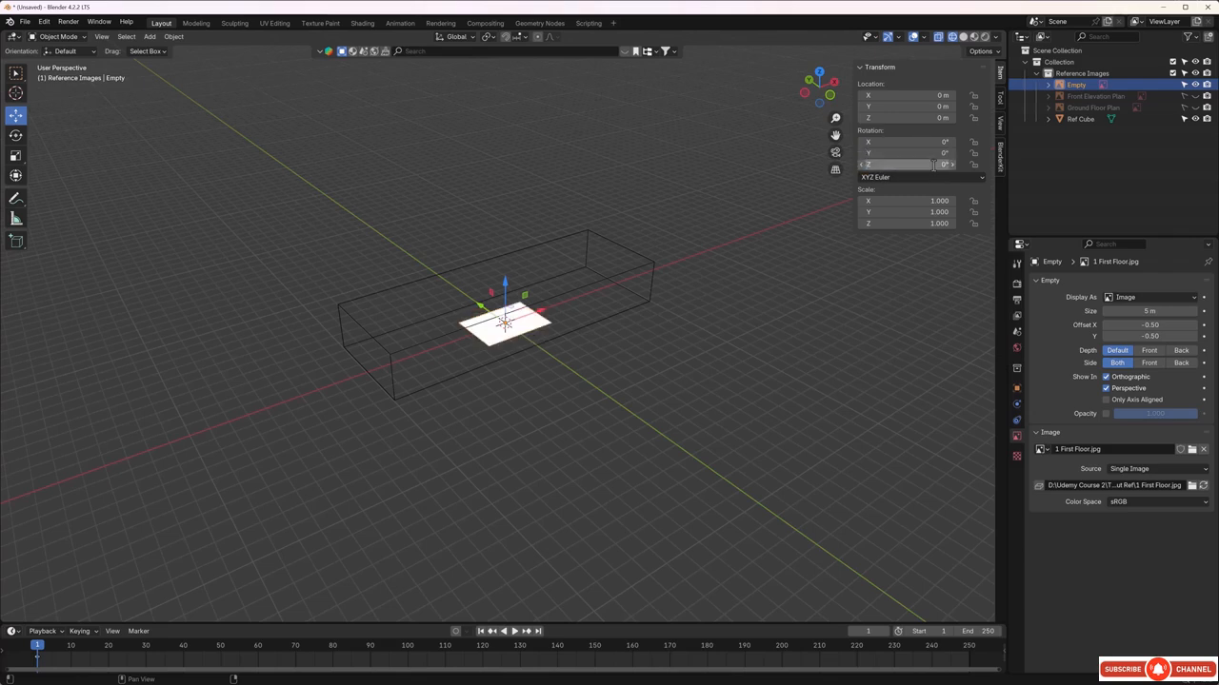
pyautogui.moveTo(614, 337)
pyautogui.mouseDown(button='middle')
pyautogui.moveTo(646, 316)
pyautogui.moveTo(635, 325)
pyautogui.mouseUp(button='middle')
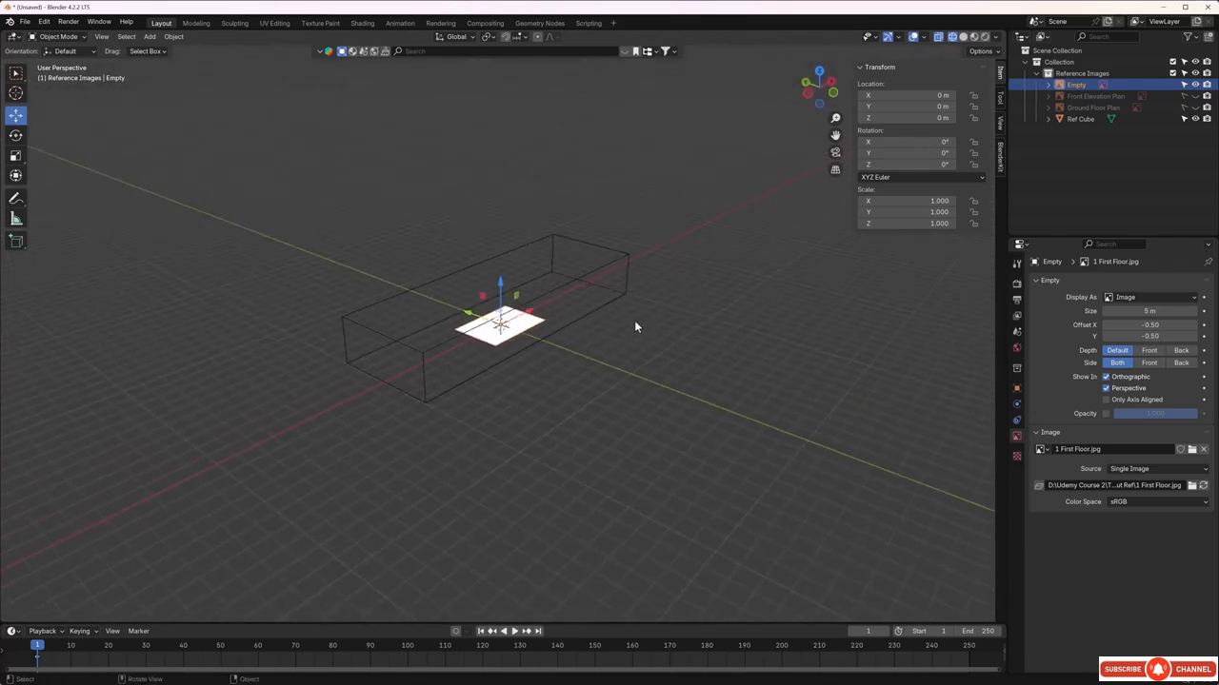
# In top view, unhide the Ground Floor Plan image beneath the first floor image for comparison
pyautogui.press('KP_7')
pyautogui.scroll(6, 522, 321)
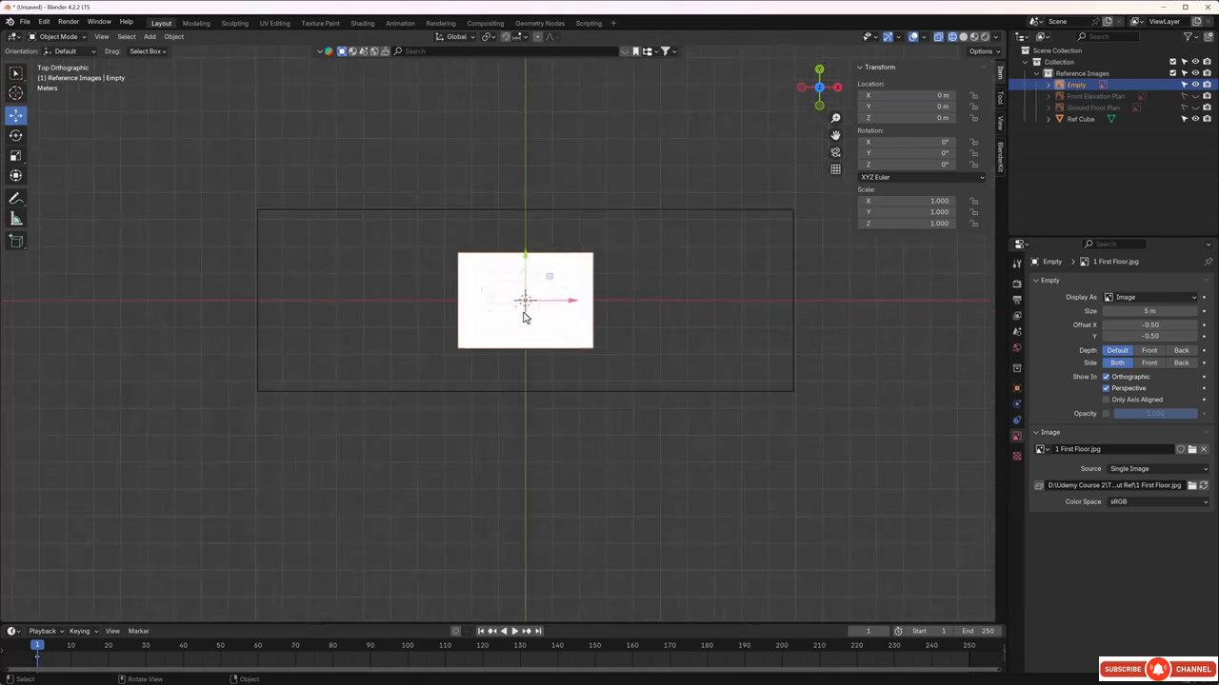
pyautogui.scroll(-3, 519, 310)
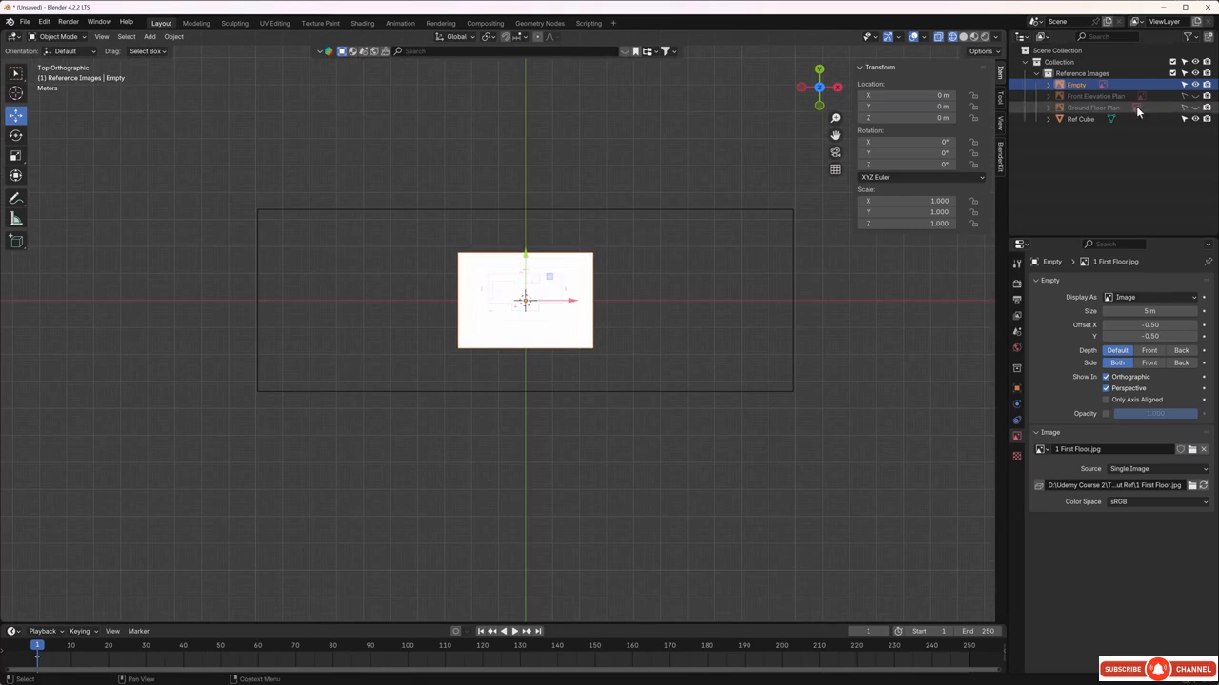
pyautogui.click(1197, 112)
pyautogui.scroll(5, 628, 357)
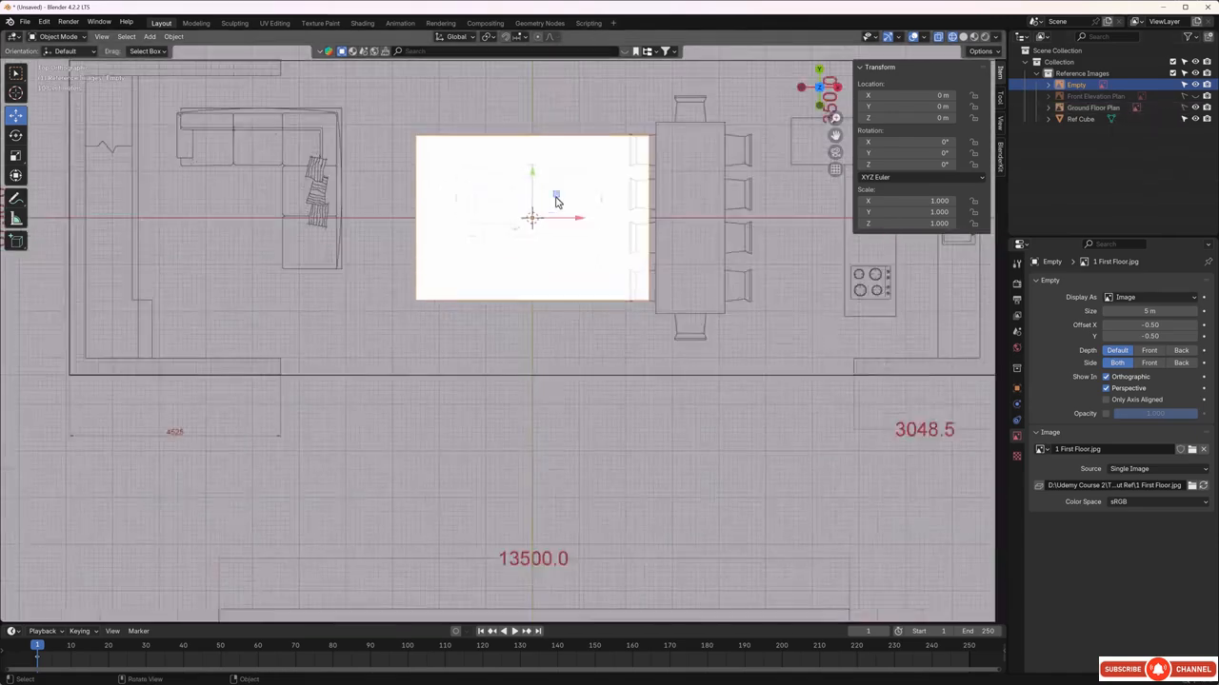
pyautogui.scroll(1, 557, 202)
pyautogui.scroll(-5, 556, 214)
# Scale the first floor image uniformly to about 7.072 so its building width approaches the cube's
pyautogui.press('s')
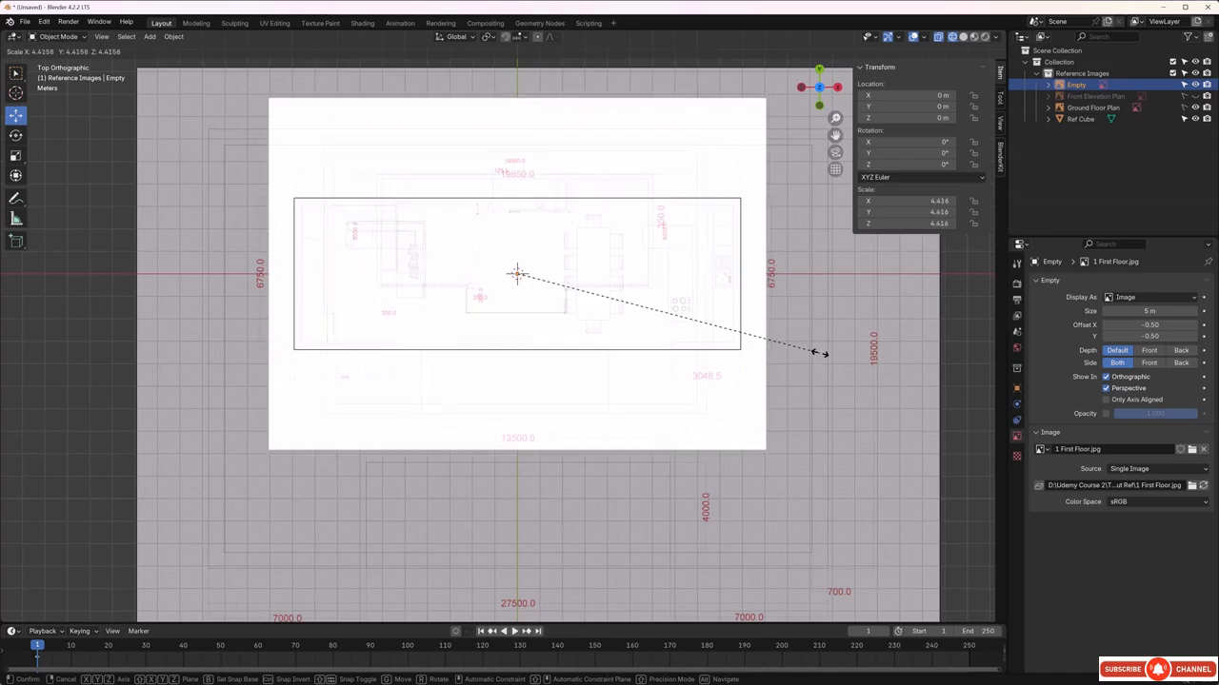
pyautogui.click(831, 356)
pyautogui.scroll(-2, 606, 330)
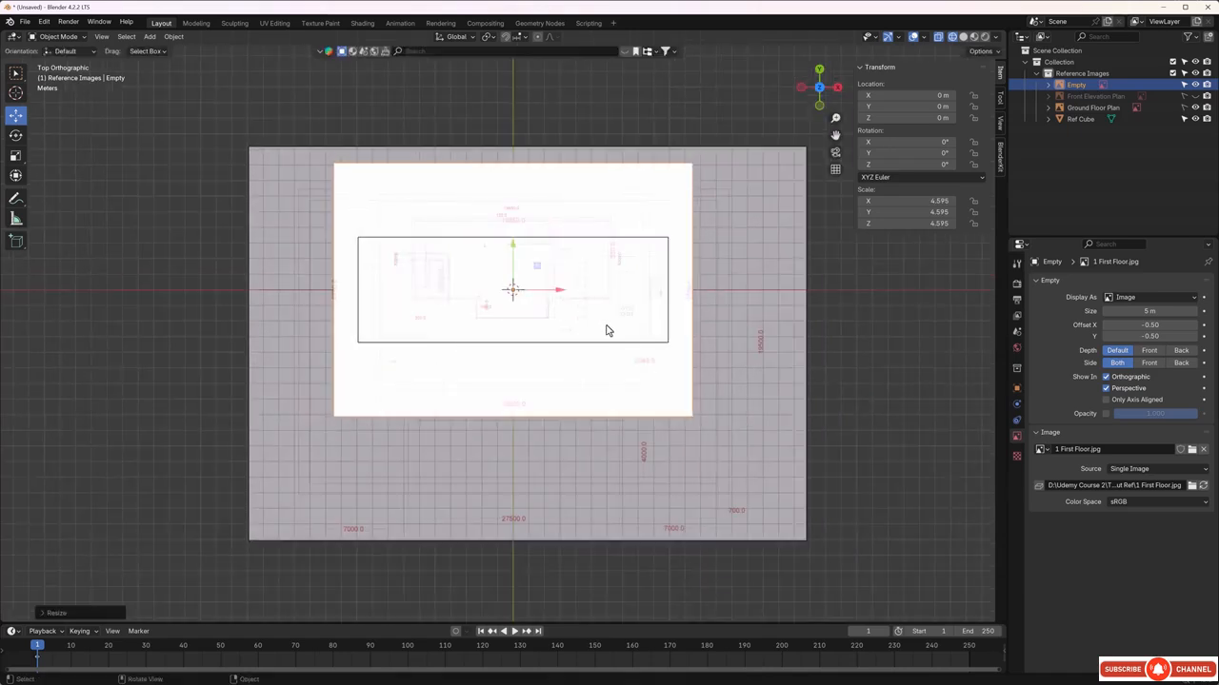
pyautogui.press('s')
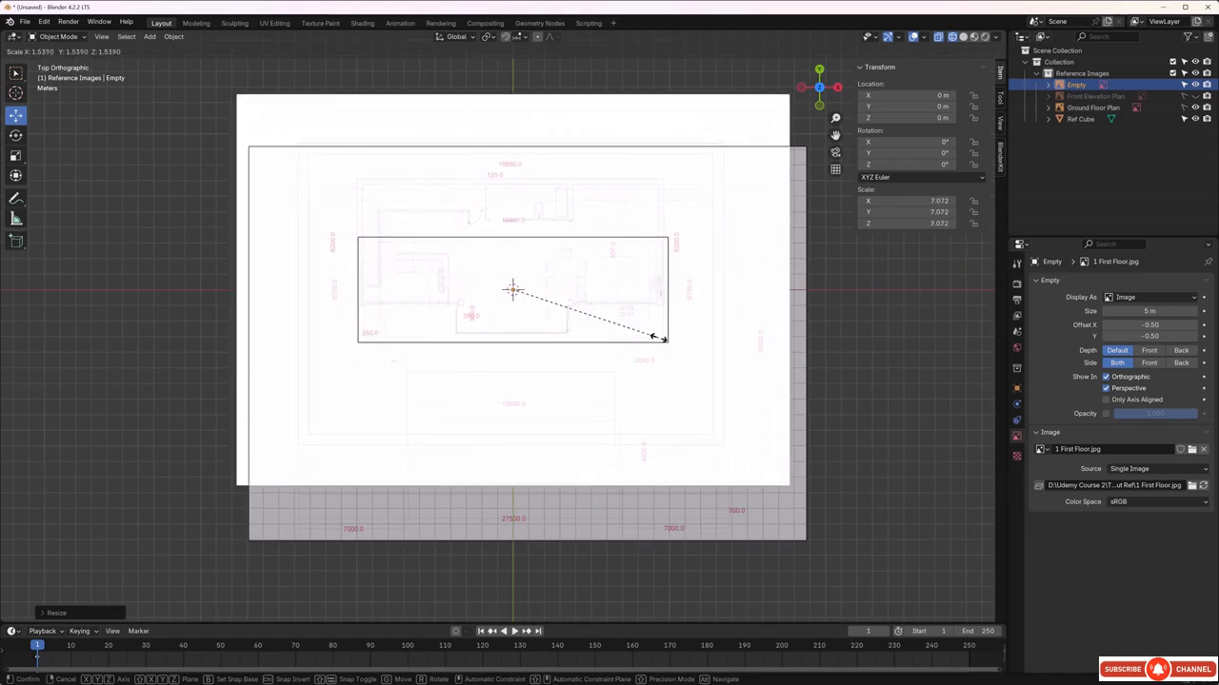
pyautogui.click(659, 338)
pyautogui.scroll(2, 305, 175)
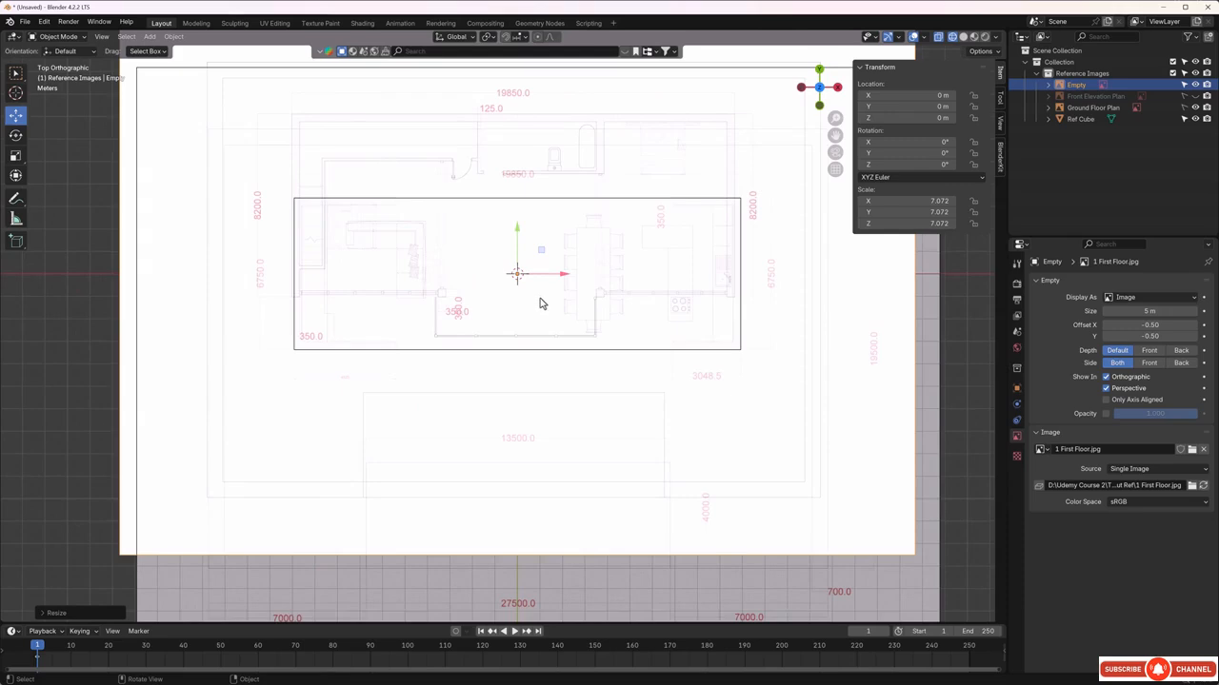
pyautogui.scroll(-2, 538, 319)
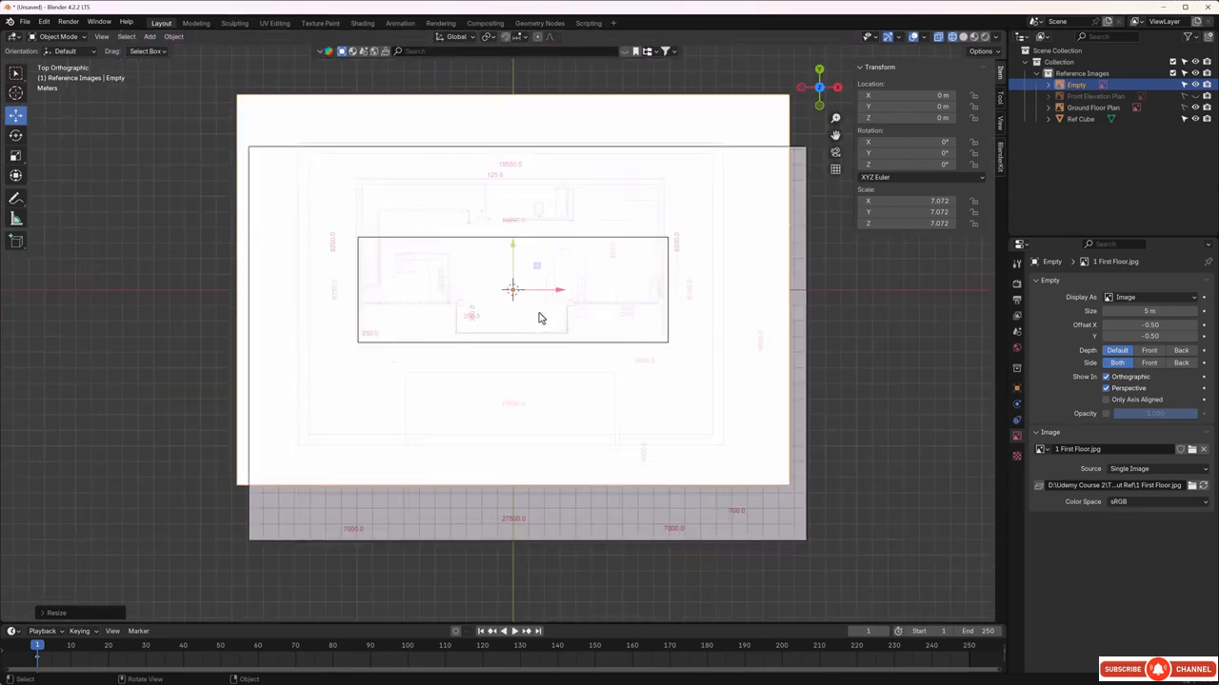
# Move the first floor image to about Y -2.966 m and X 0.183 m to line it up with the ground floor plan
pyautogui.press('g')
pyautogui.press('y')
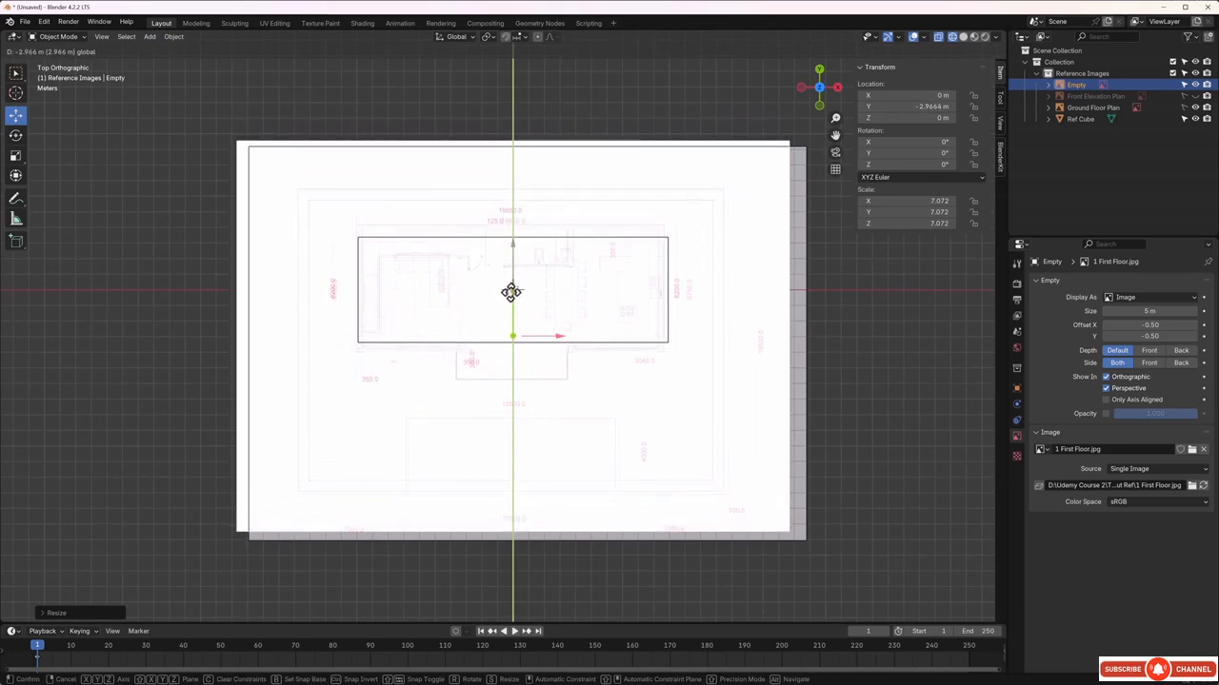
pyautogui.click(511, 292)
pyautogui.press('g')
pyautogui.press('x')
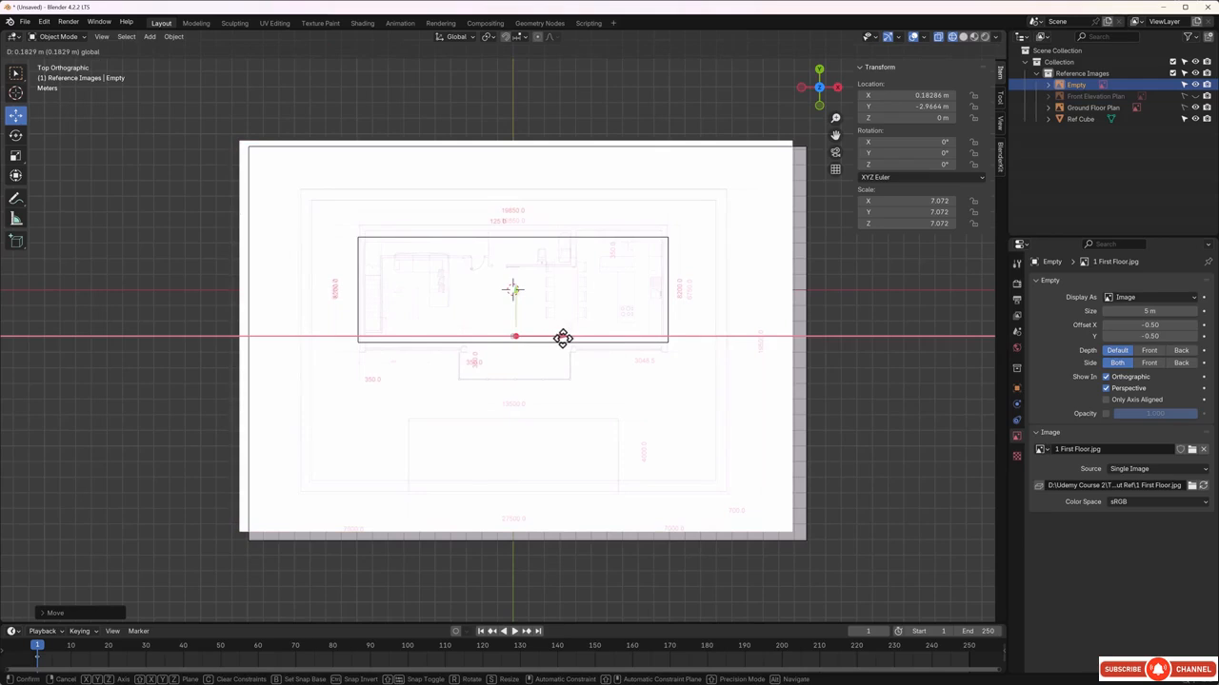
pyautogui.click(562, 338)
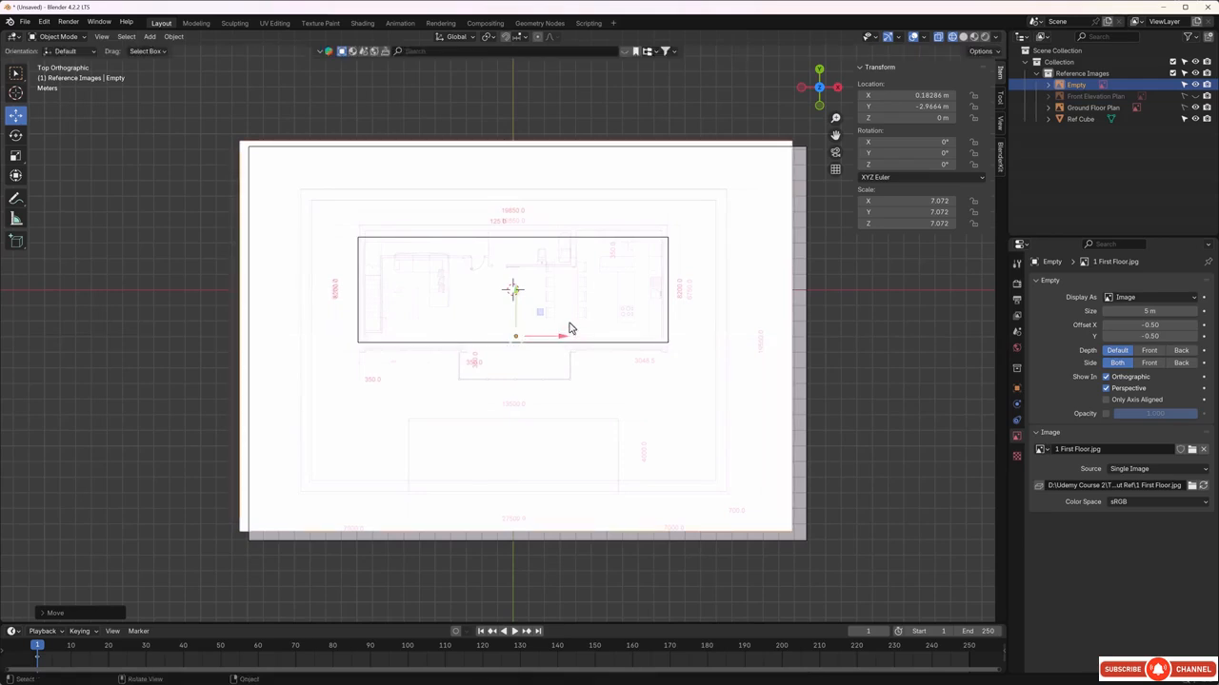
# Scale the first floor image to about 7.151 and shift it along Y to about -3.05 m to refine the alignment
pyautogui.press('s')
pyautogui.click(569, 322)
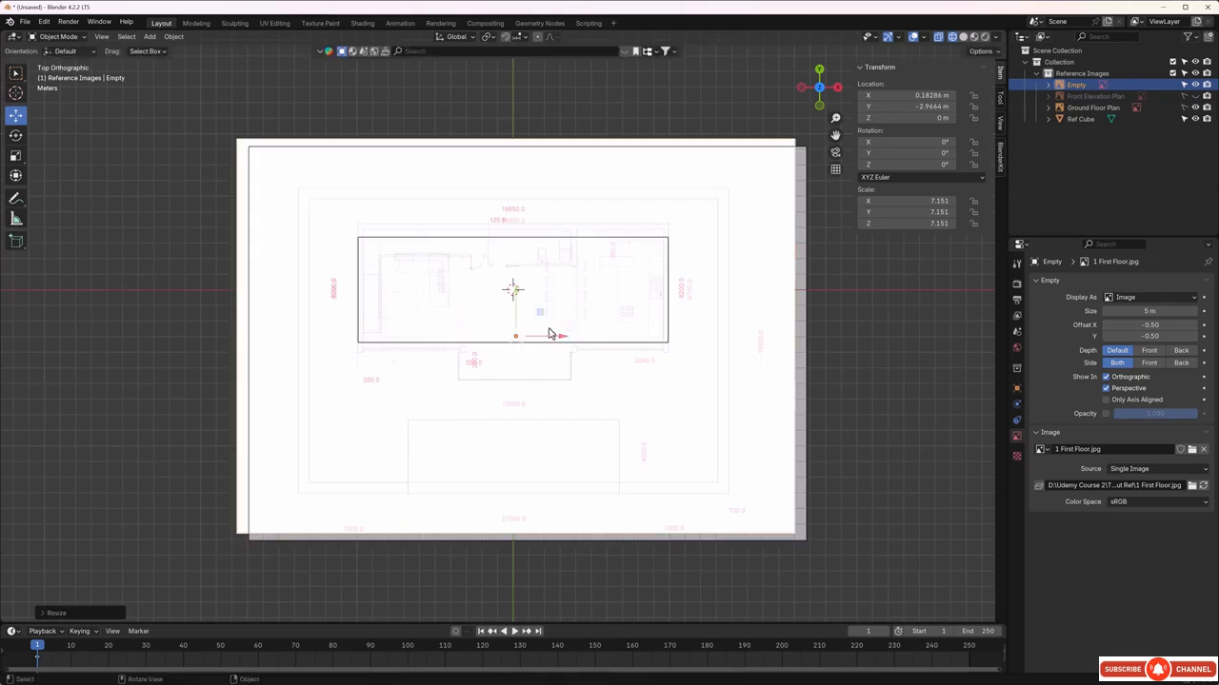
pyautogui.scroll(2, 531, 307)
pyautogui.moveTo(522, 300); pyautogui.dragTo(522, 298)
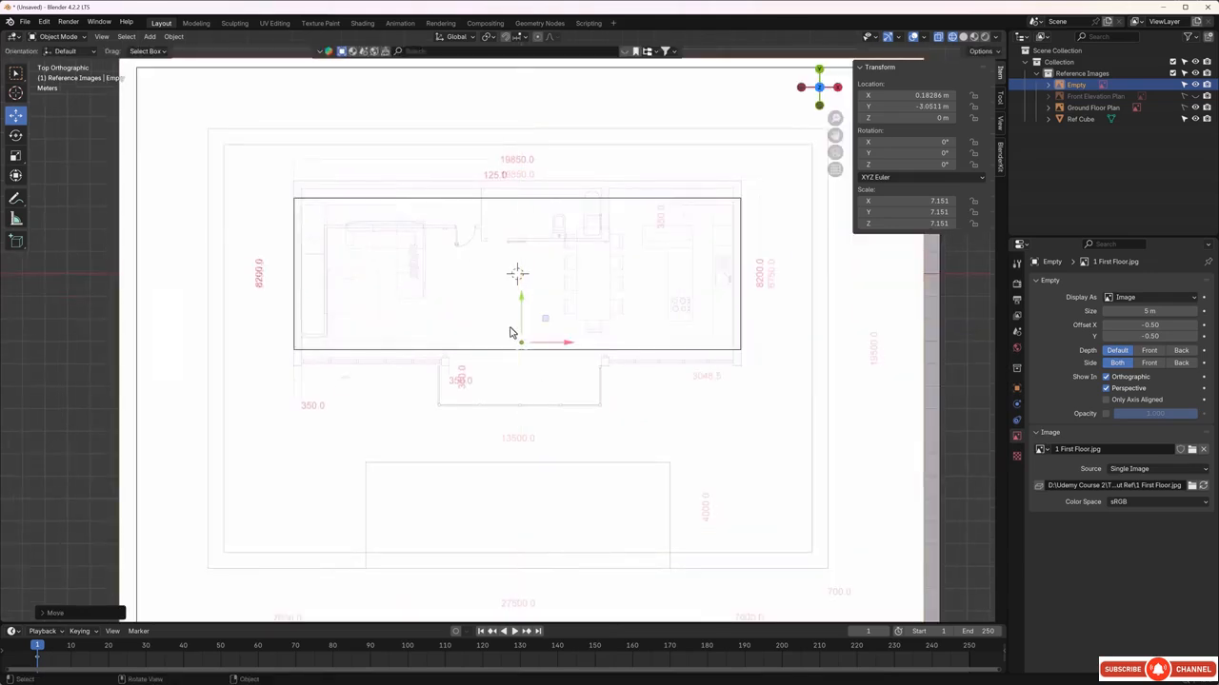
# Raise the first floor image along Z to about 3.069 m so it sits level with the cube's top face
pyautogui.moveTo(495, 342); pyautogui.dragTo(576, 257, button='middle')
pyautogui.moveTo(526, 291); pyautogui.dragTo(542, 226)
pyautogui.moveTo(461, 322); pyautogui.dragTo(492, 366, button='middle')
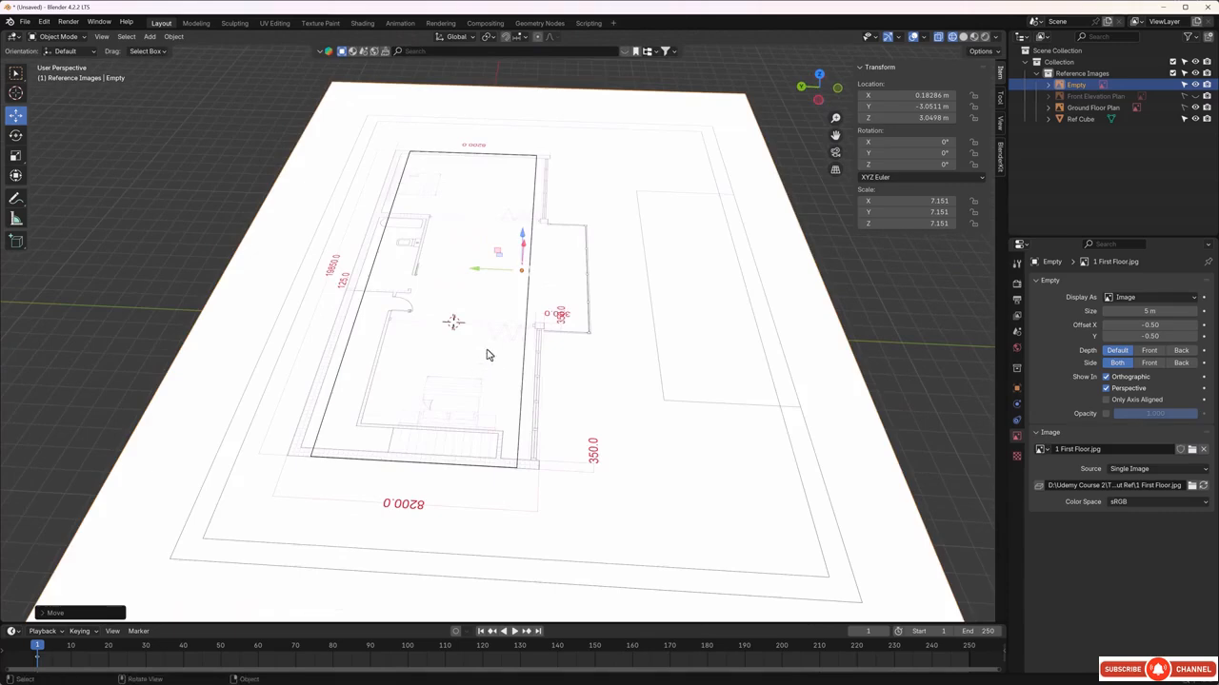
pyautogui.press('KP_1')
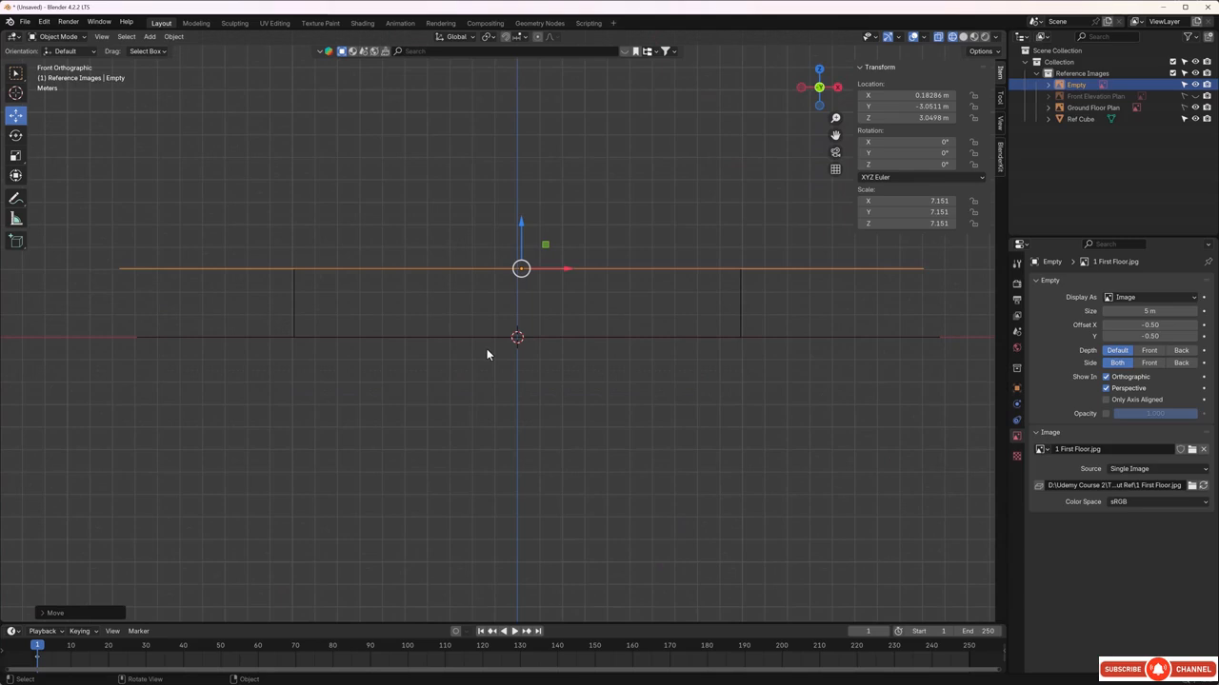
pyautogui.scroll(2, 508, 228)
pyautogui.moveTo(530, 201)
pyautogui.mouseDown()
pyautogui.moveTo(536, 168)
pyautogui.moveTo(532, 199)
pyautogui.mouseUp()
pyautogui.moveTo(551, 307); pyautogui.dragTo(685, 338, button='middle')
pyautogui.moveTo(596, 314); pyautogui.dragTo(552, 361, button='middle')
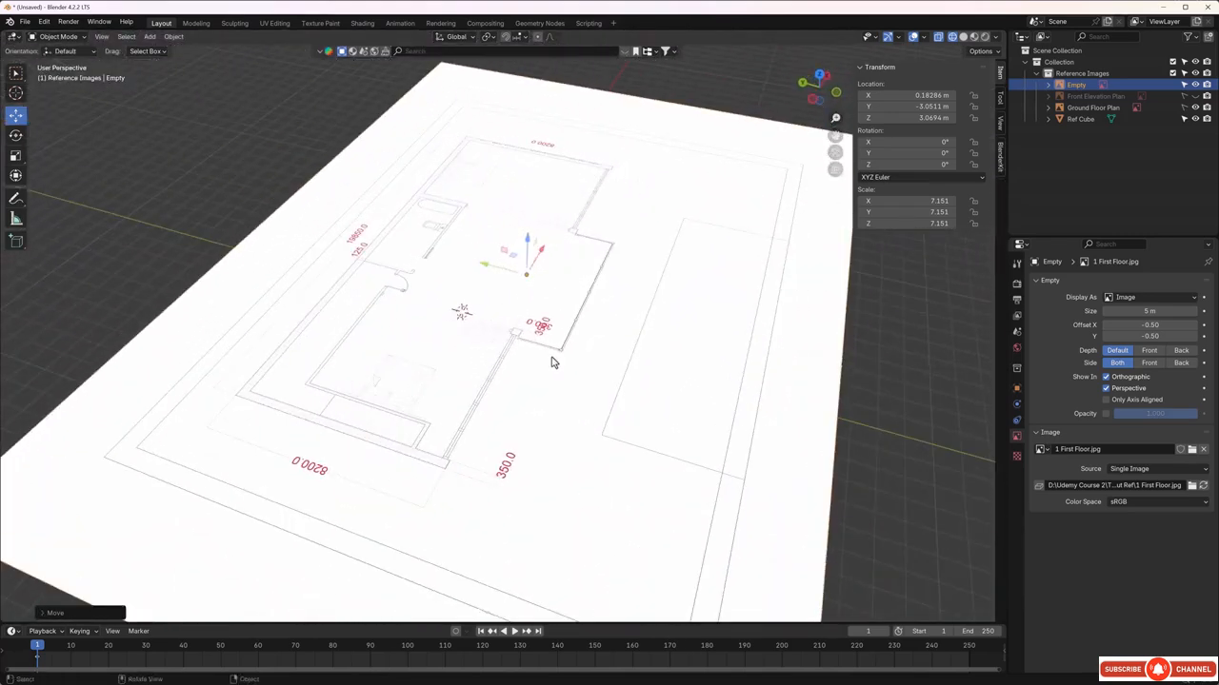
pyautogui.moveTo(631, 388); pyautogui.dragTo(620, 356, button='middle')
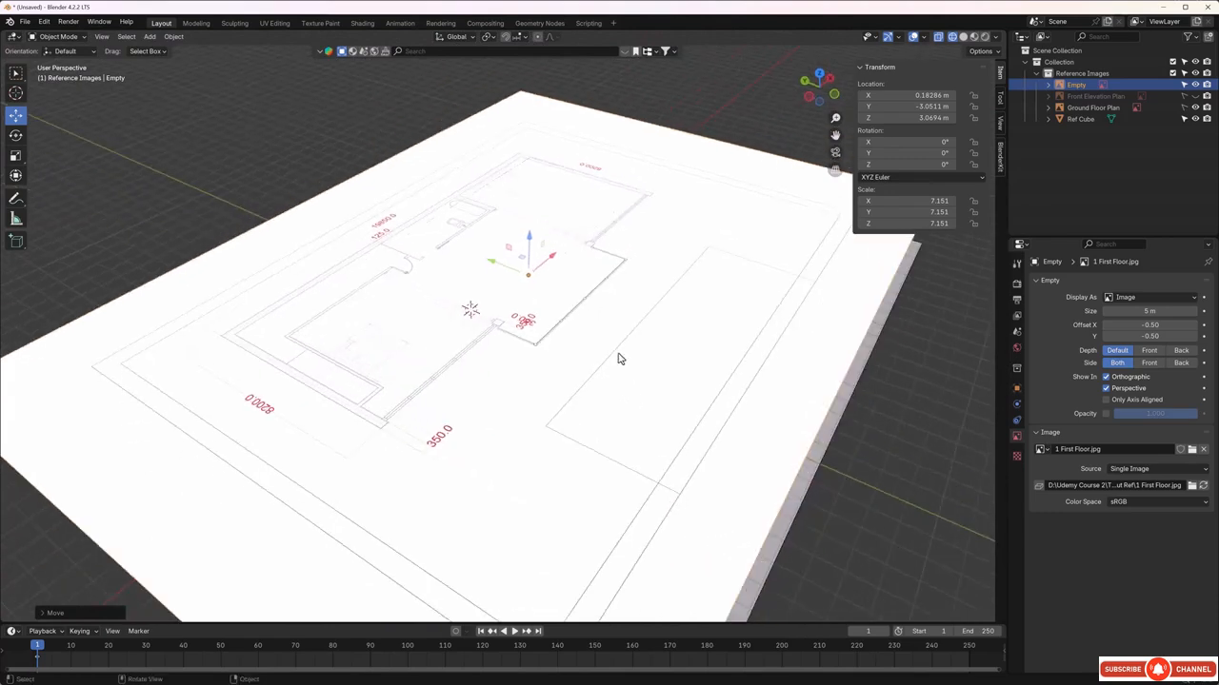
# Enable opacity on the first floor image at about 0.470 and show it from the front side only
pyautogui.click(1105, 413)
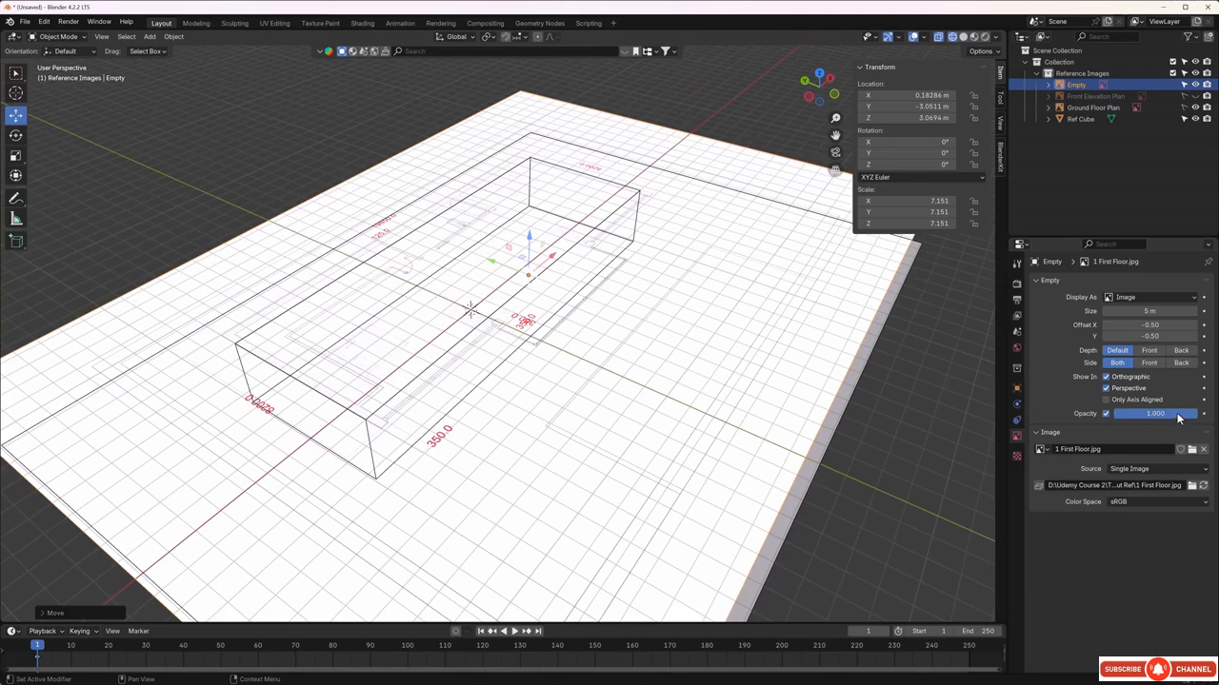
pyautogui.moveTo(1190, 413); pyautogui.dragTo(1160, 414)
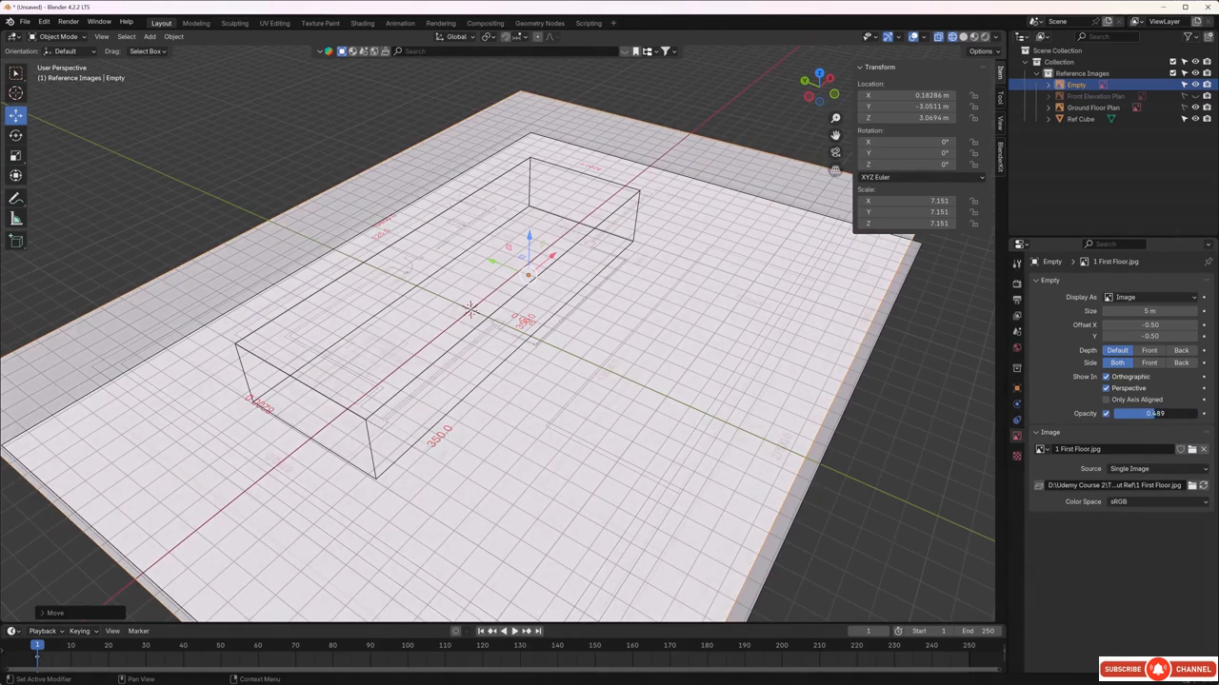
pyautogui.moveTo(1156, 413); pyautogui.dragTo(1153, 413)
pyautogui.click(1149, 368)
pyautogui.moveTo(598, 392); pyautogui.dragTo(470, 363, button='middle')
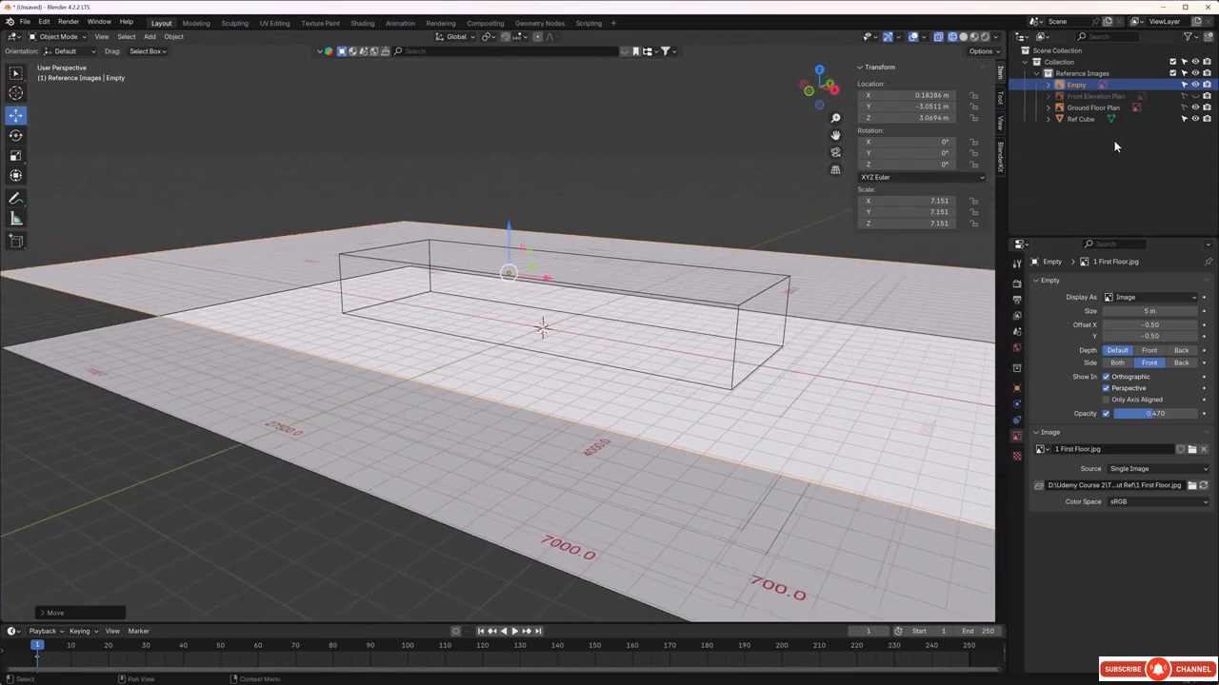
# Rename the first floor image object to First Floor Plan and make it unselectable in the viewport
pyautogui.click(1085, 89)
pyautogui.press('BackSpace')
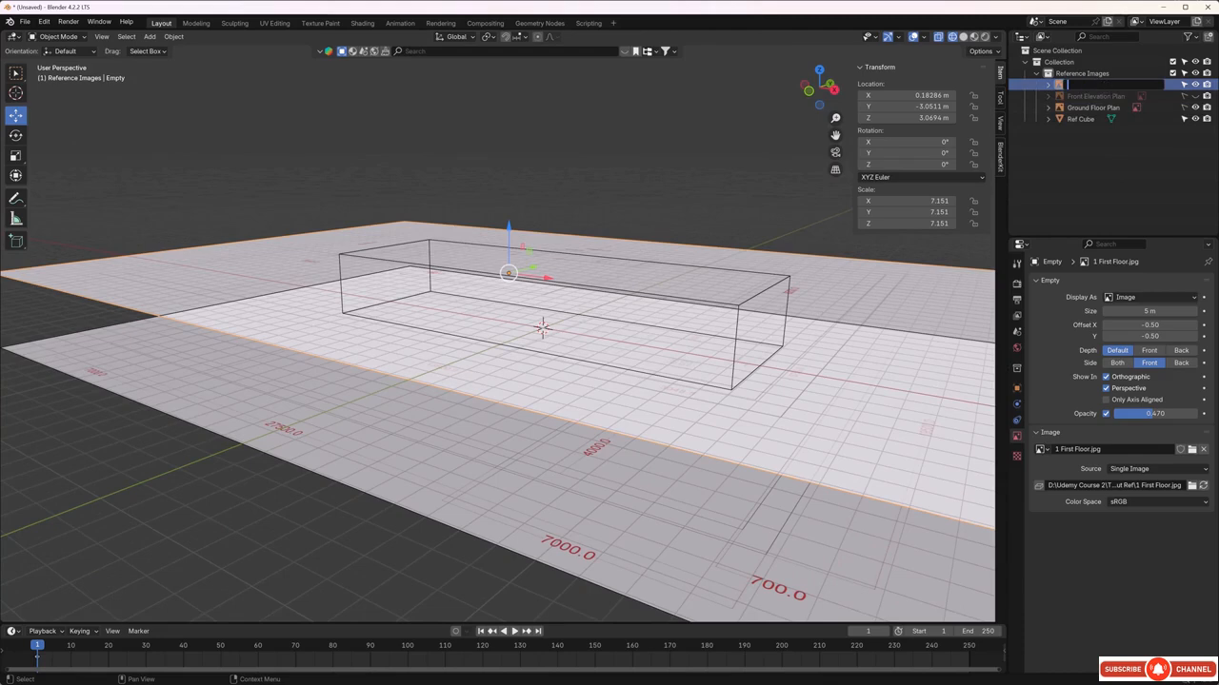
pyautogui.write('First Floor Plan')
pyautogui.press('Return')
pyautogui.moveTo(630, 191); pyautogui.dragTo(979, 197, button='middle')
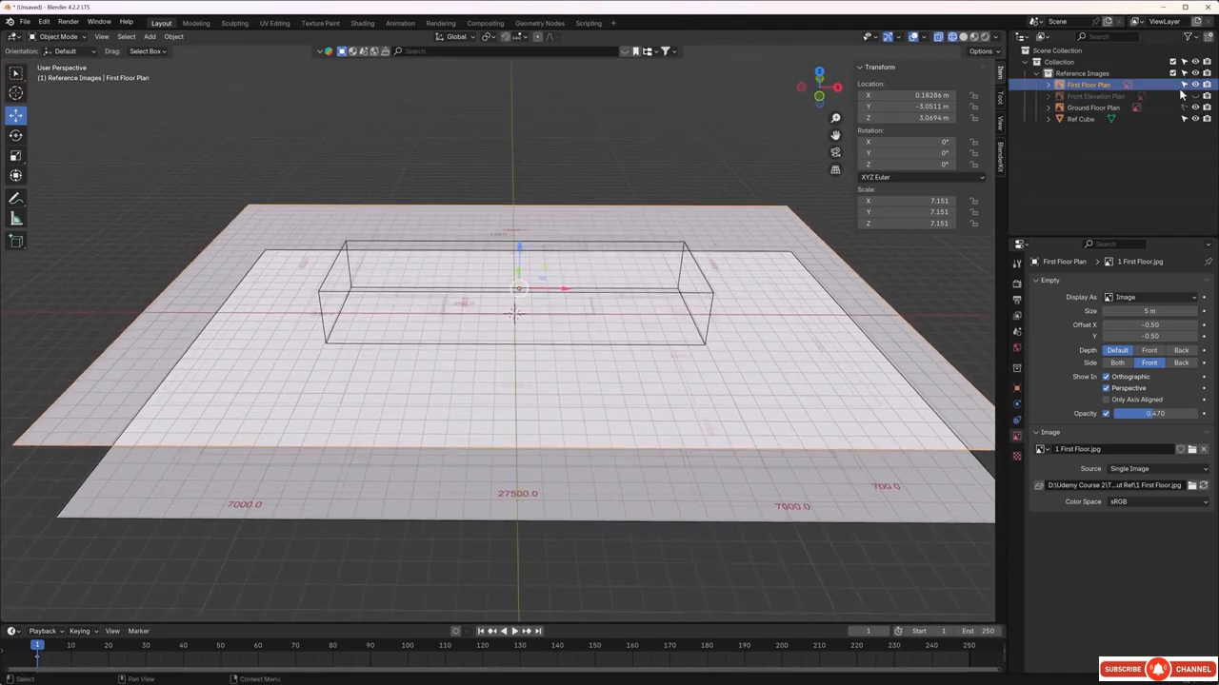
pyautogui.moveTo(604, 343); pyautogui.dragTo(694, 327, button='middle')
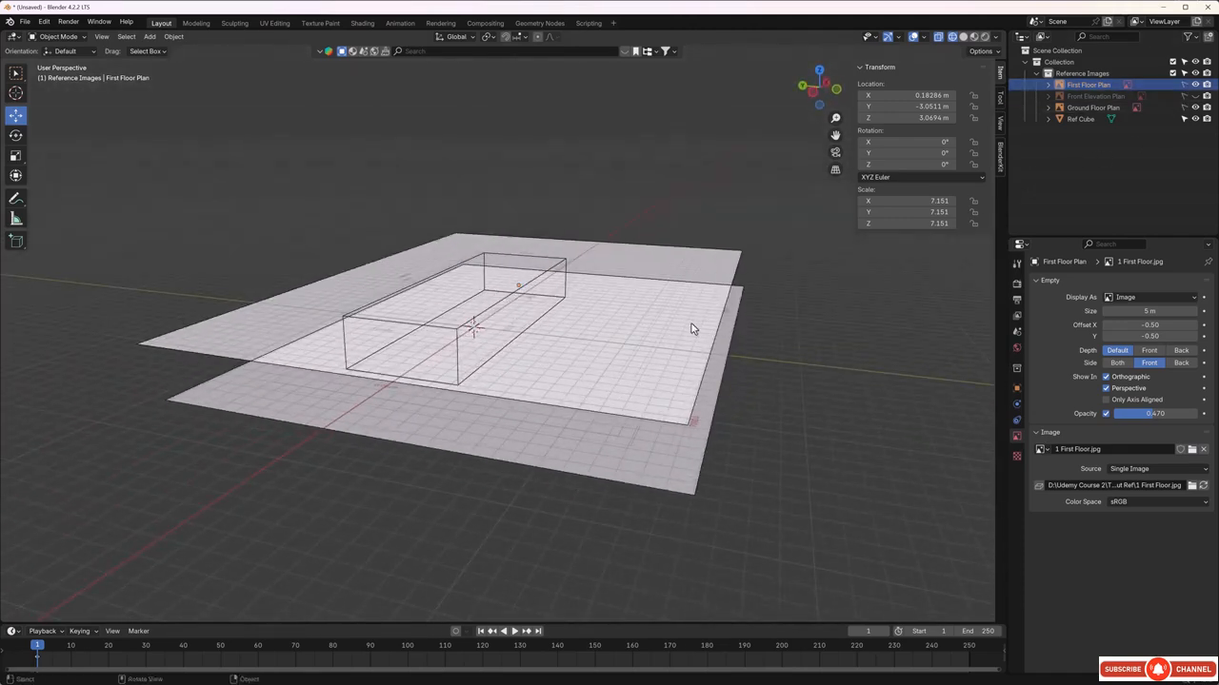
# Unhide the Front Elevation Plan image to view it together with both floor plans and the cube
pyautogui.doubleClick(1195, 96)
pyautogui.click(1194, 97)
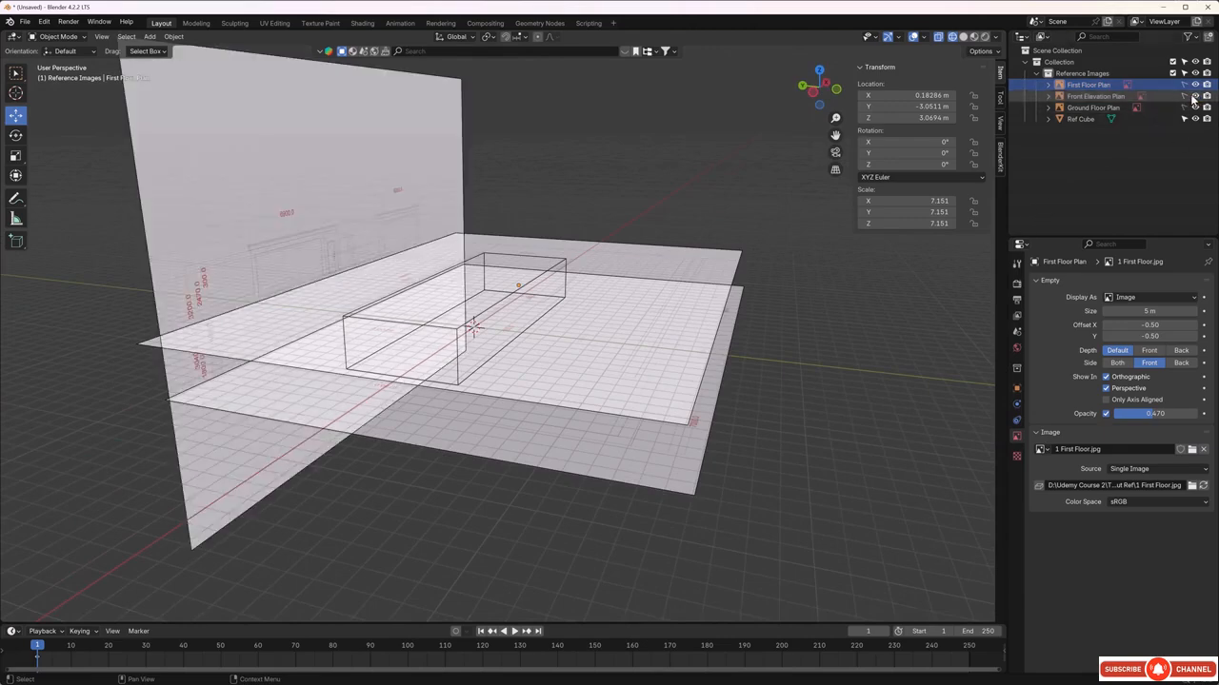
pyautogui.moveTo(554, 358)
pyautogui.mouseDown(button='middle')
pyautogui.moveTo(584, 341)
pyautogui.moveTo(532, 333)
pyautogui.moveTo(533, 318)
pyautogui.moveTo(575, 350)
pyautogui.mouseUp(button='middle')
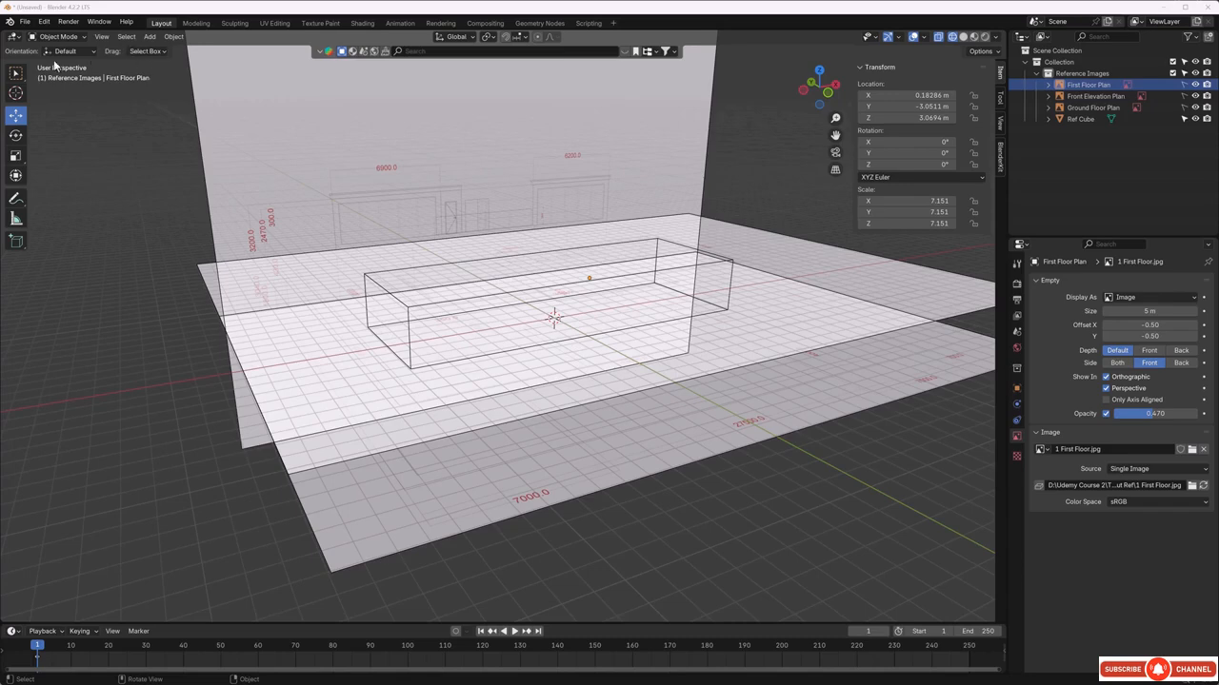
# Start saving the project under a new file name and clear the default untitled.blend name
pyautogui.click(26, 21)
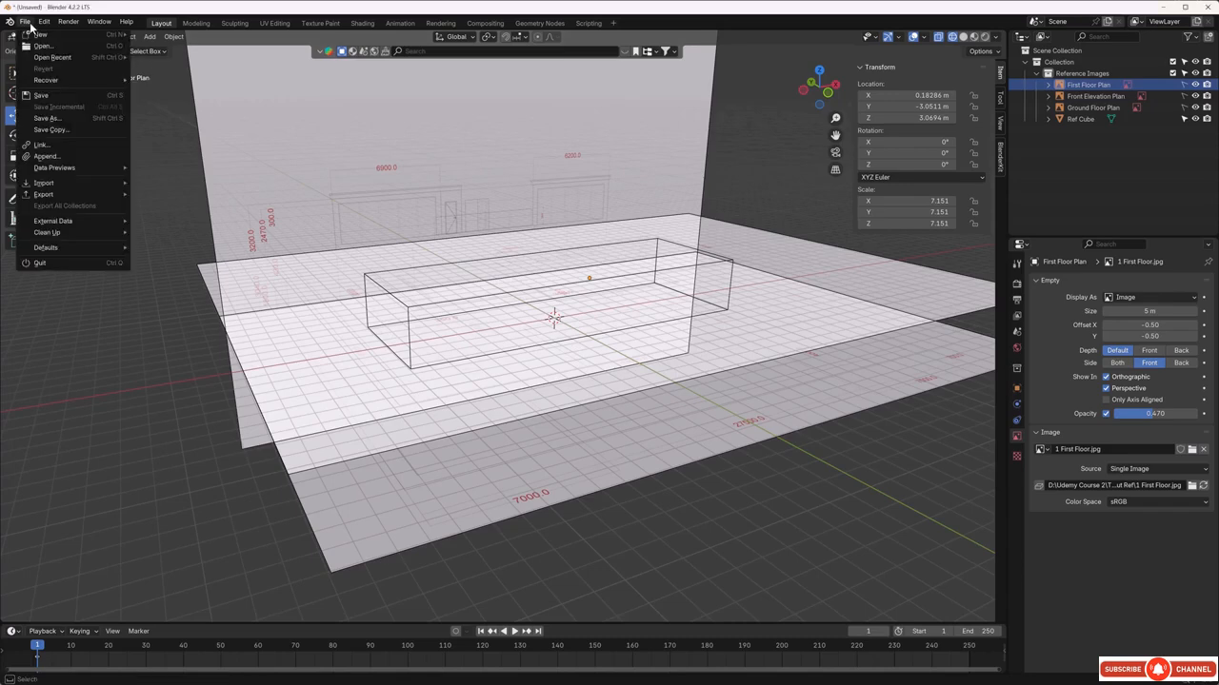
pyautogui.click(57, 117)
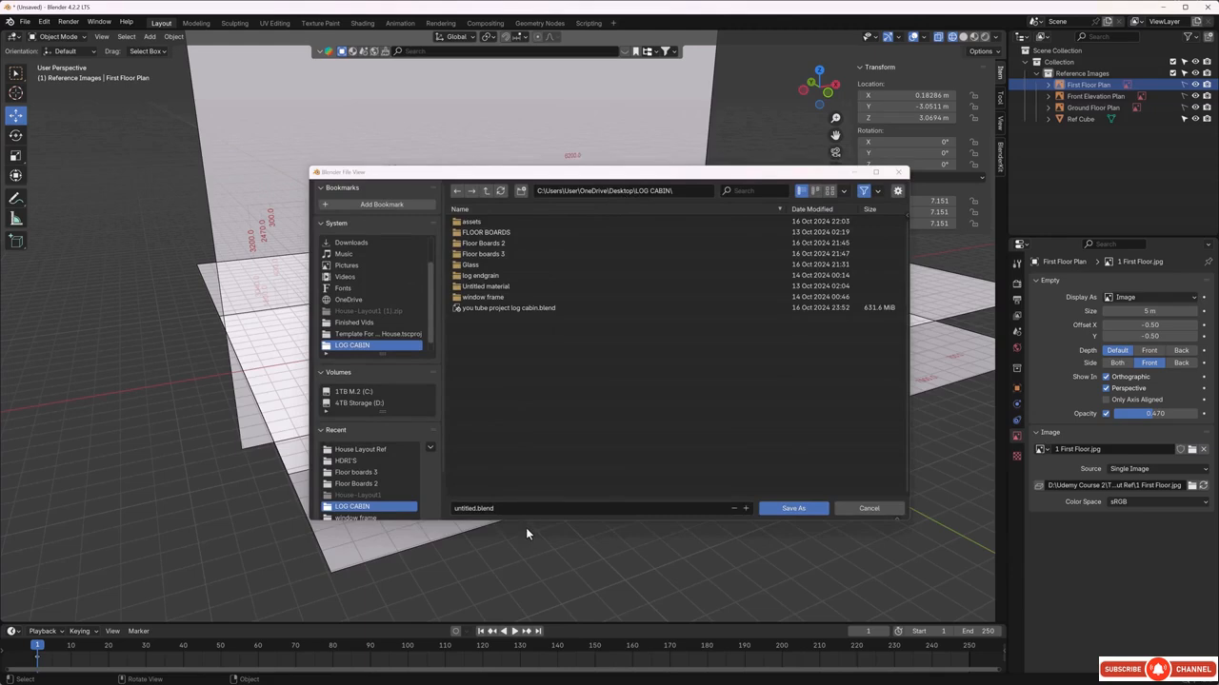
pyautogui.click(503, 508)
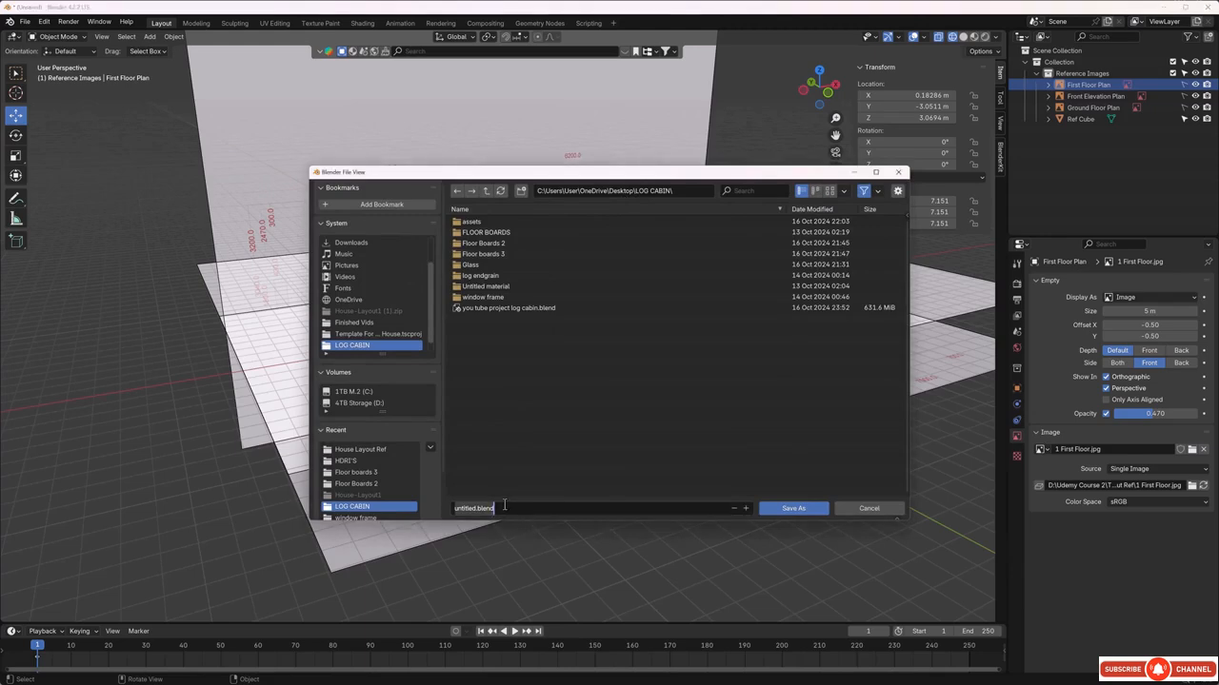
pyautogui.press('BackSpace')
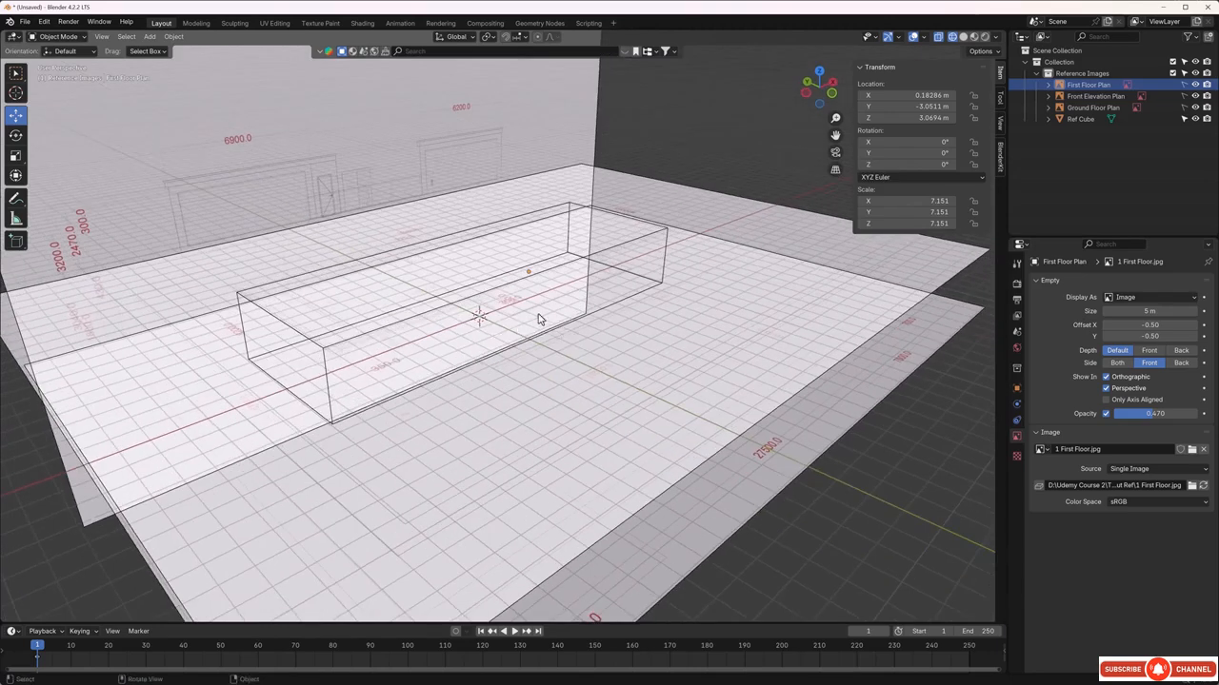
# Hide the First Floor Plan and Front Elevation Plan images and inspect the cube over the ground floor plan
pyautogui.moveTo(539, 319); pyautogui.dragTo(553, 329, button='middle')
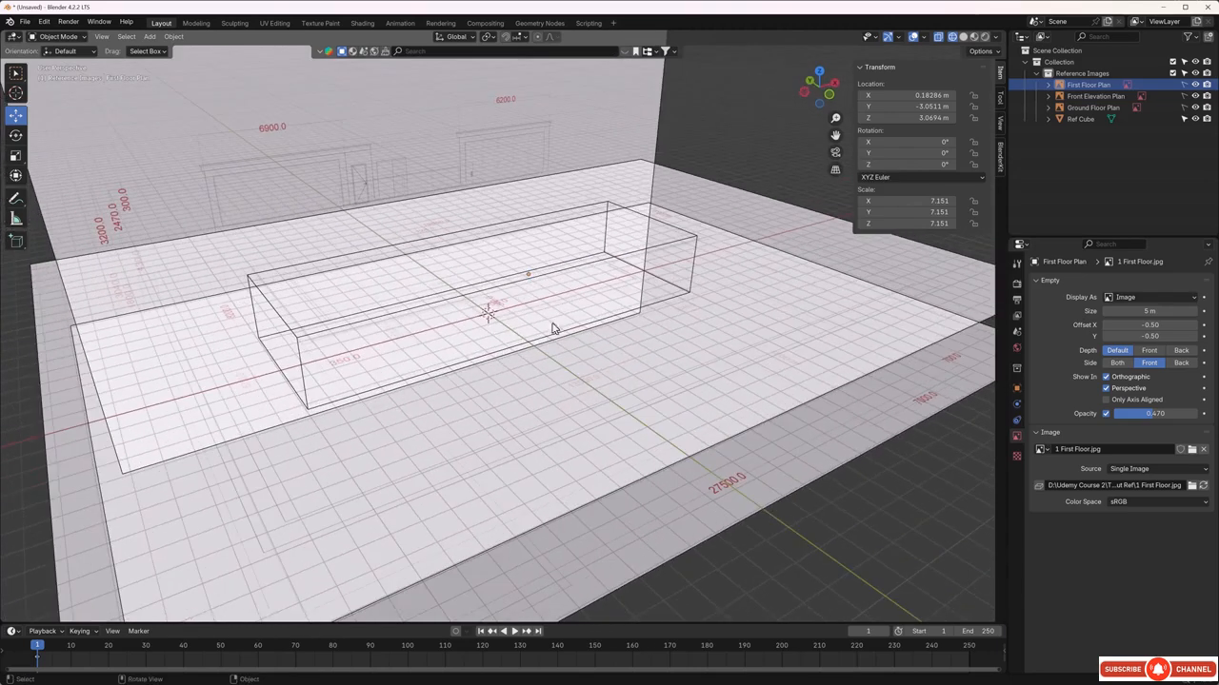
pyautogui.click(1195, 85)
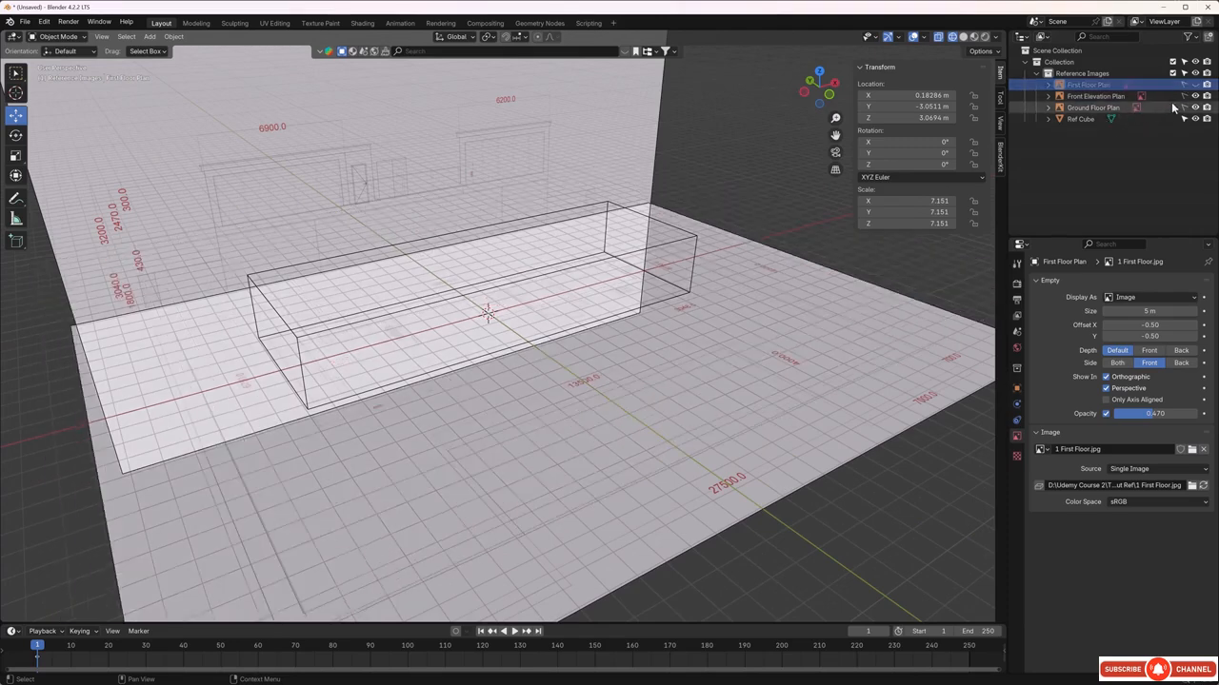
pyautogui.click(1195, 96)
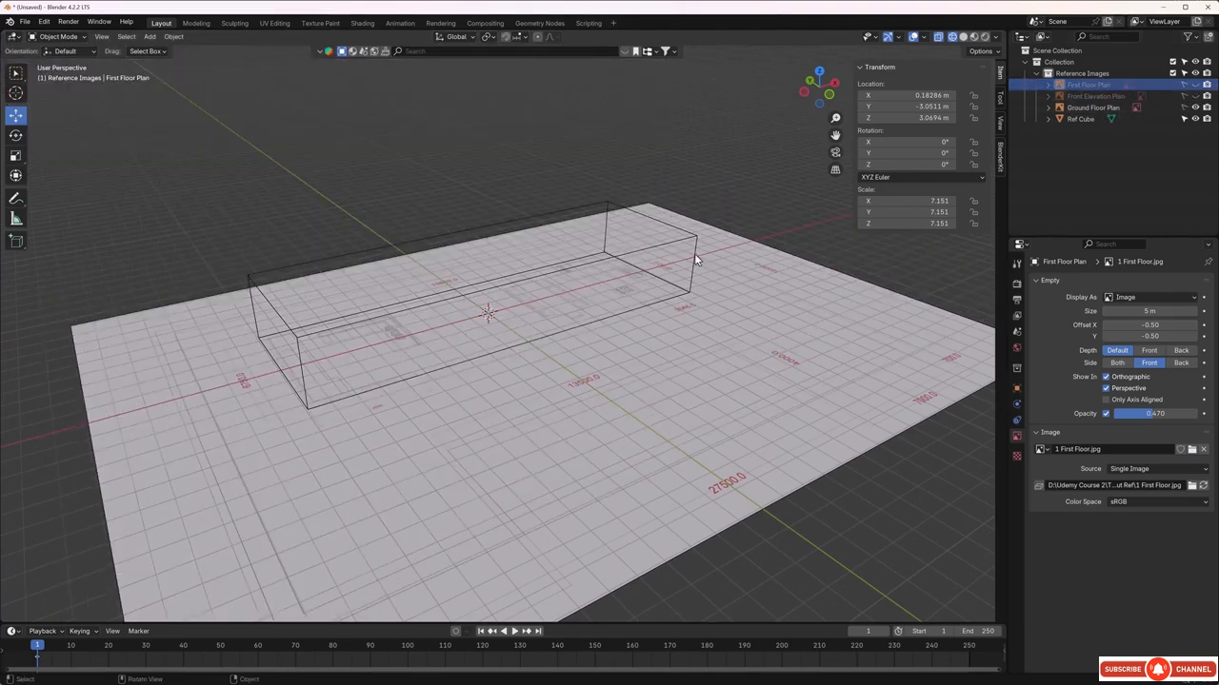
pyautogui.moveTo(674, 318); pyautogui.dragTo(290, 366, button='middle')
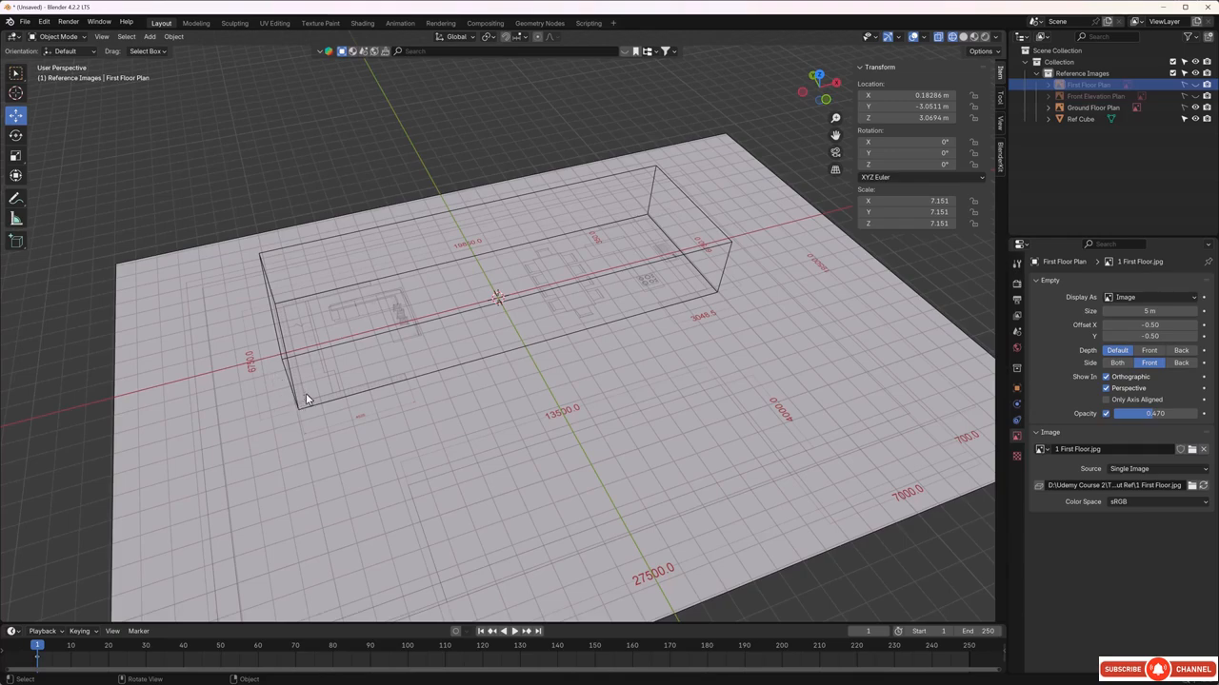
pyautogui.moveTo(306, 393); pyautogui.dragTo(316, 367, button='middle')
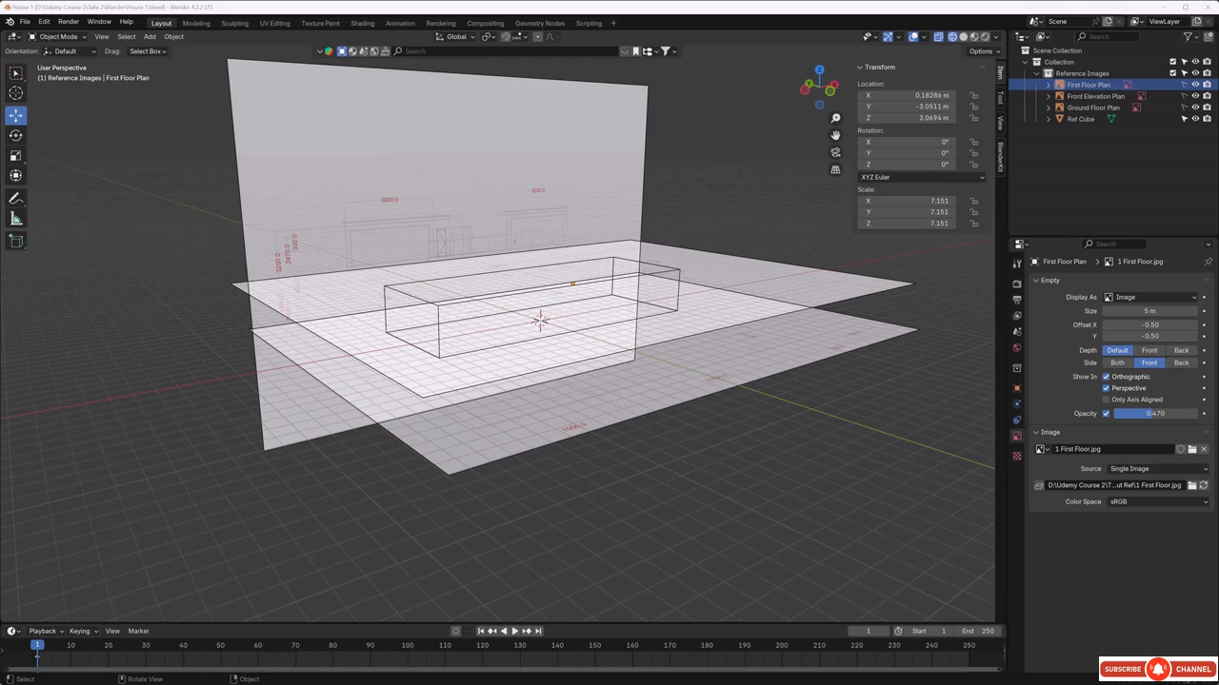
# Hide the Front Elevation Plan, the First Floor Plan and the Ref Cube, leaving only the Ground Floor Plan shown
pyautogui.moveTo(188, 264)
pyautogui.mouseDown(button='middle')
pyautogui.moveTo(215, 264)
pyautogui.moveTo(196, 263)
pyautogui.mouseUp(button='middle')
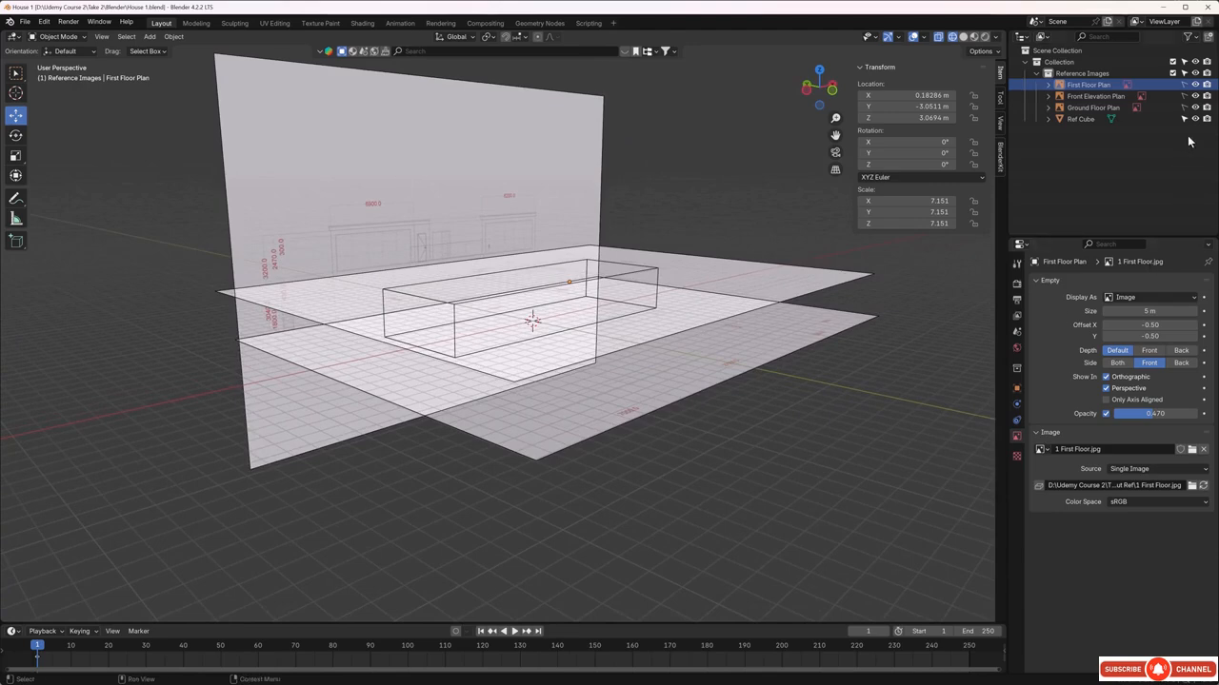
pyautogui.click(1196, 96)
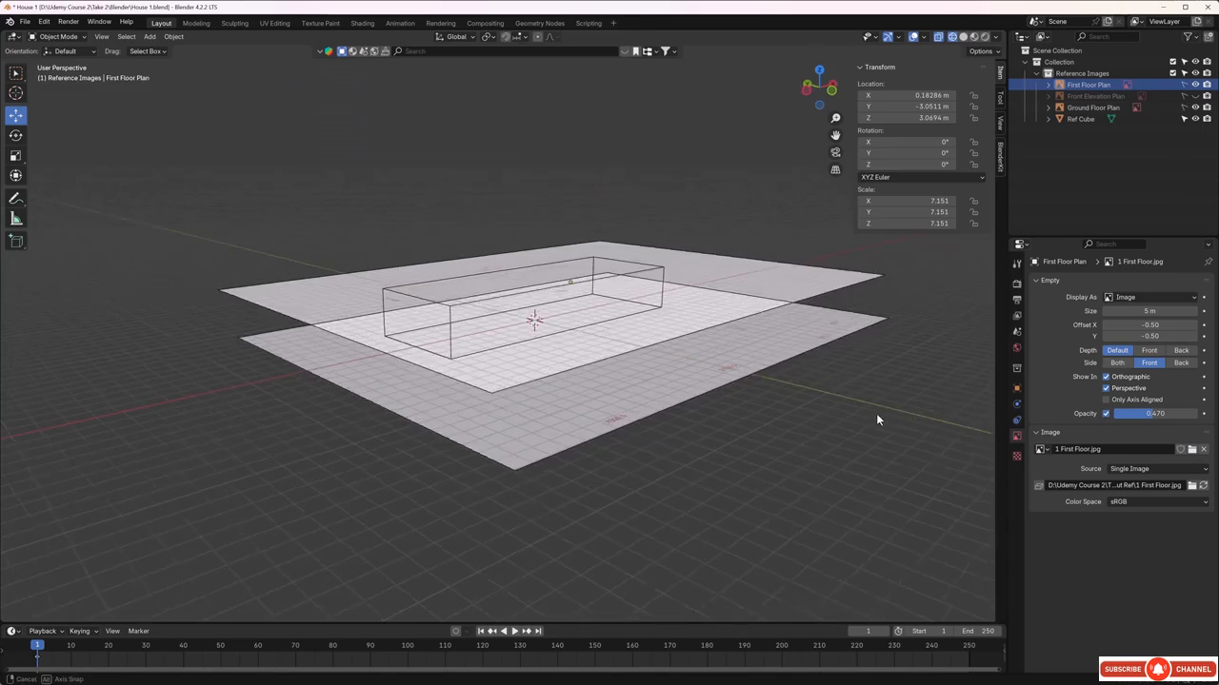
pyautogui.moveTo(875, 413); pyautogui.dragTo(603, 245, button='middle')
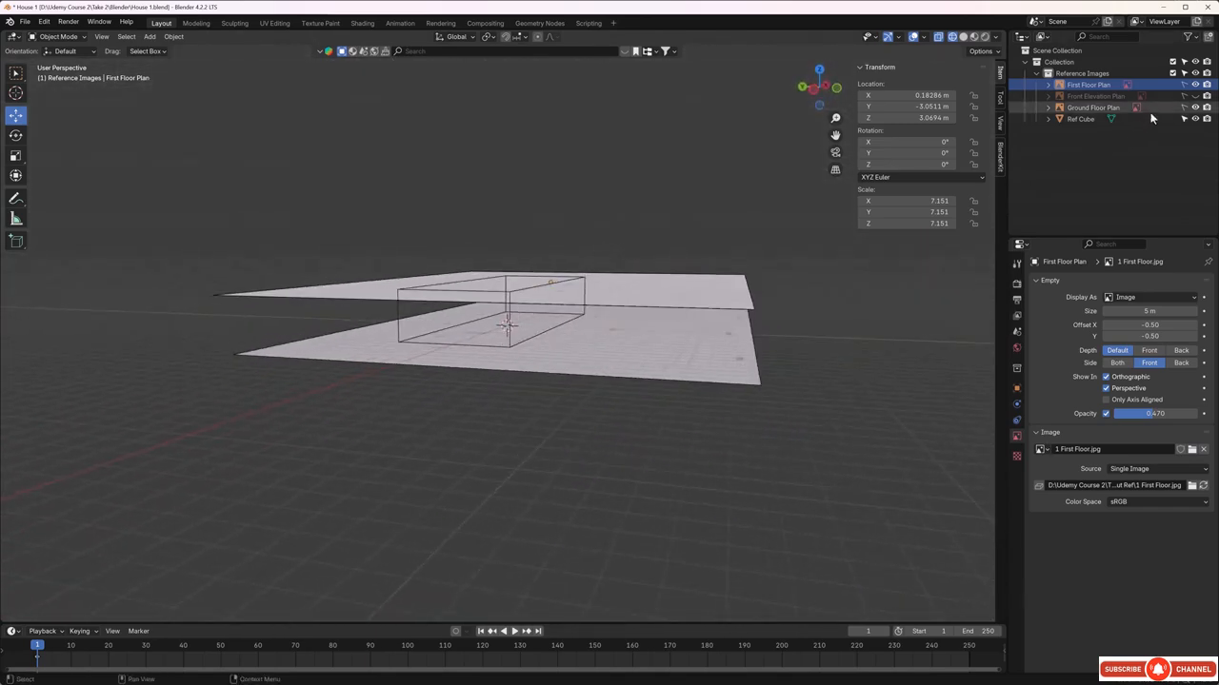
pyautogui.click(1196, 85)
pyautogui.moveTo(807, 336); pyautogui.dragTo(579, 424, button='middle')
pyautogui.moveTo(513, 391); pyautogui.dragTo(478, 337, button='middle')
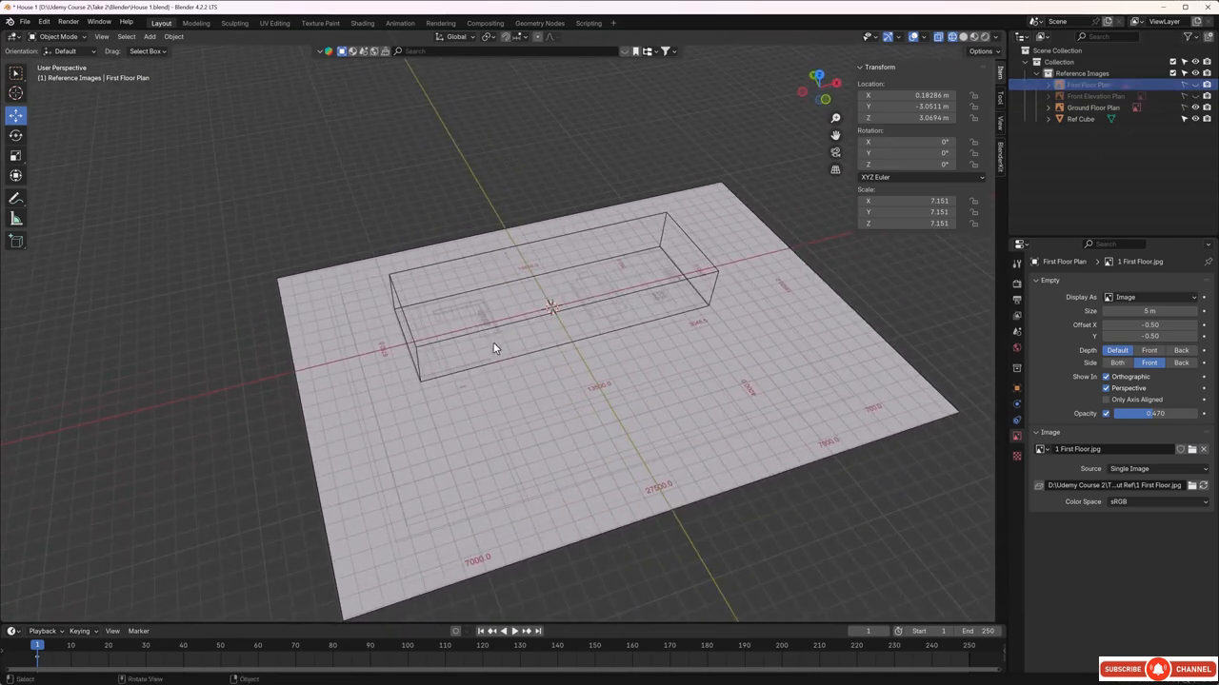
pyautogui.click(1195, 119)
pyautogui.moveTo(729, 277); pyautogui.dragTo(578, 417, button='middle')
pyautogui.moveTo(489, 269); pyautogui.dragTo(463, 264, button='middle')
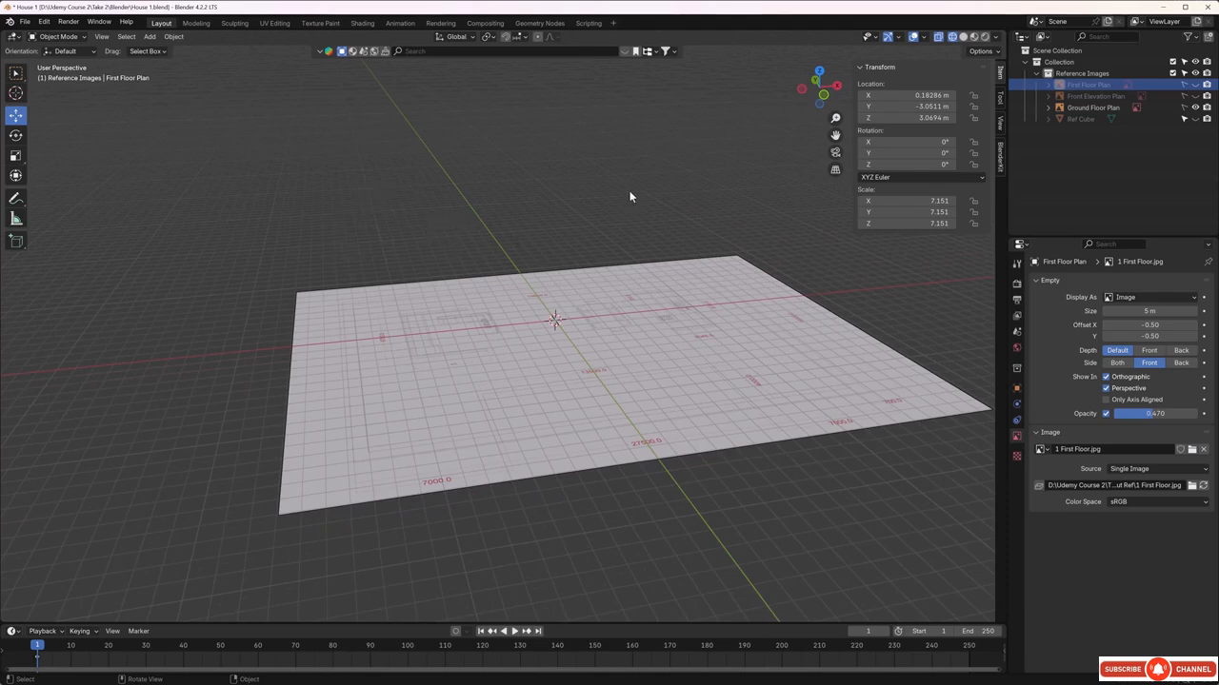
# Turn off the floor grid in the viewport overlays so the ground floor plan is easier to read
pyautogui.click(923, 37)
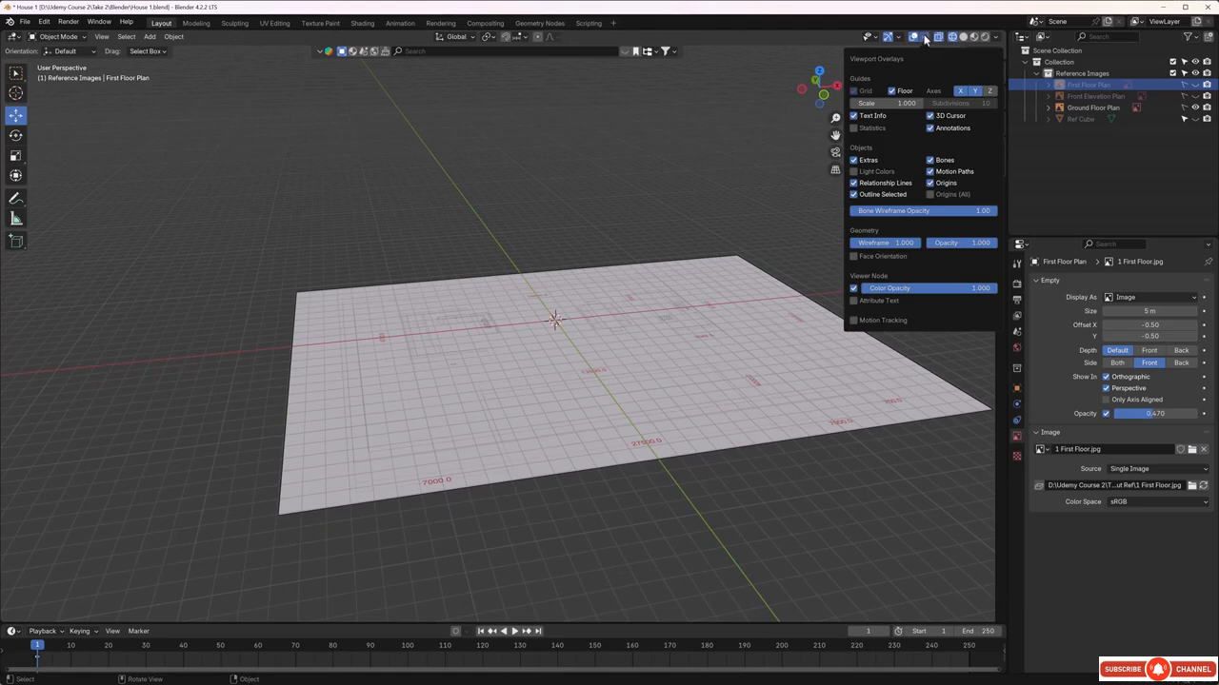
pyautogui.click(891, 91)
pyautogui.press('n')
pyautogui.moveTo(628, 216); pyautogui.dragTo(610, 238, button='middle')
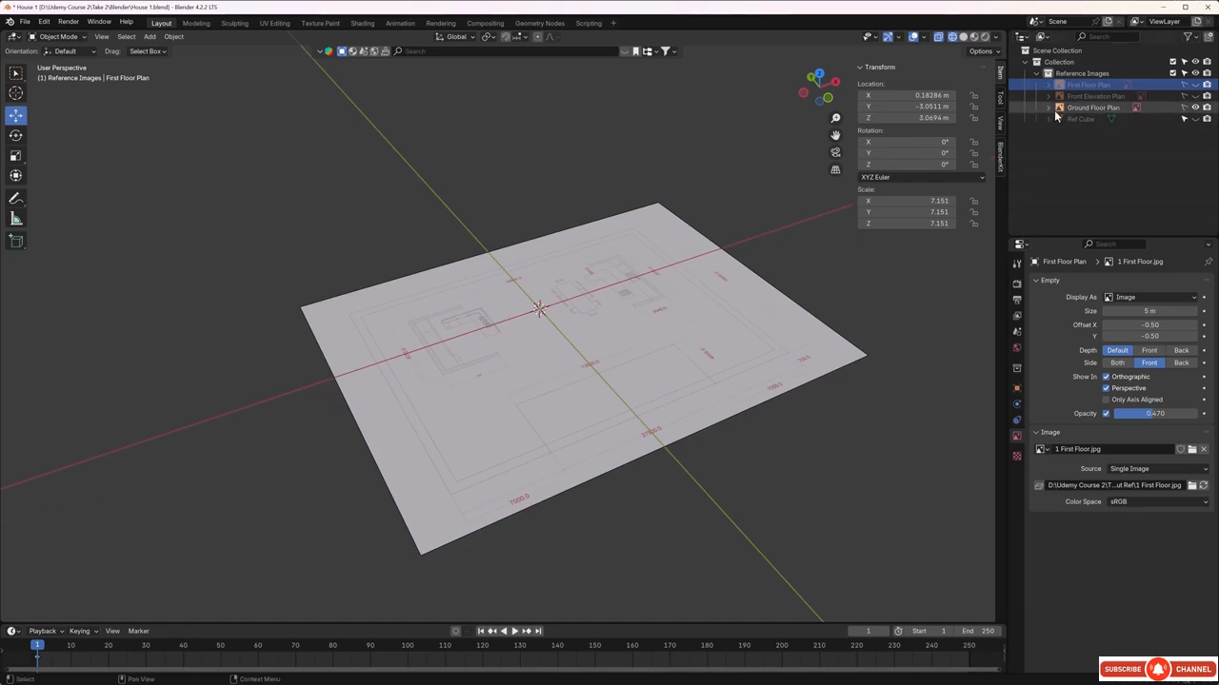
# Create a new collection inside the main Collection and name it Ground Floor walls
pyautogui.click(1063, 63)
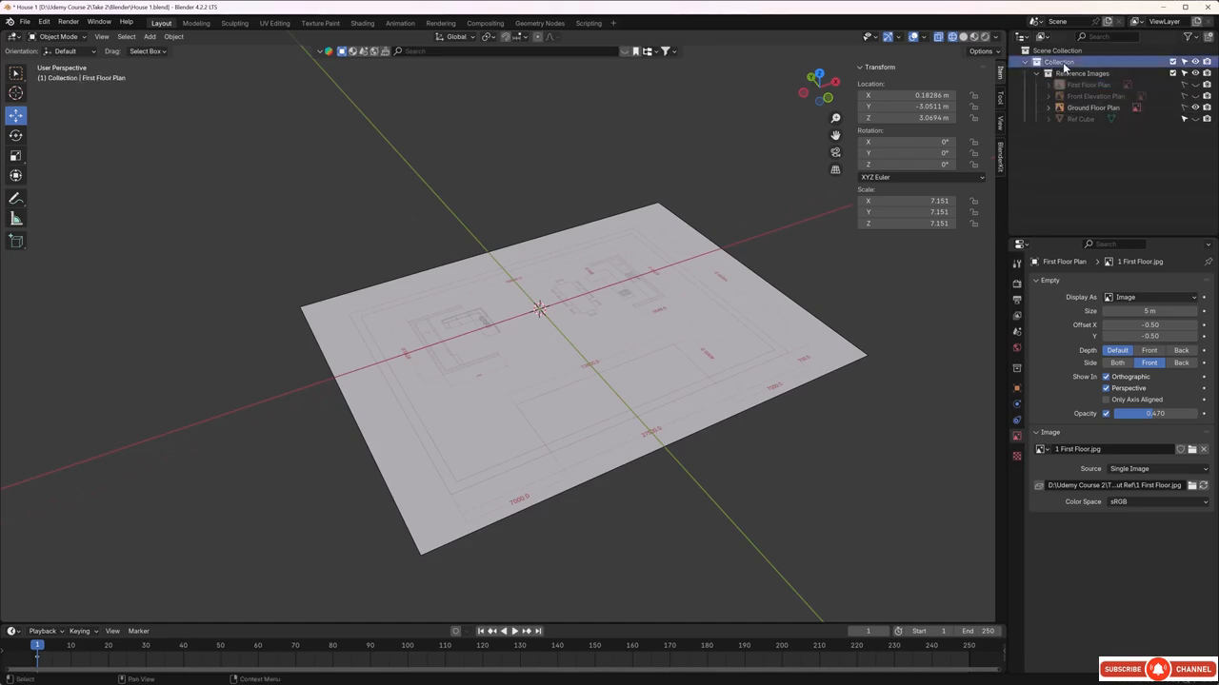
pyautogui.click(1209, 40)
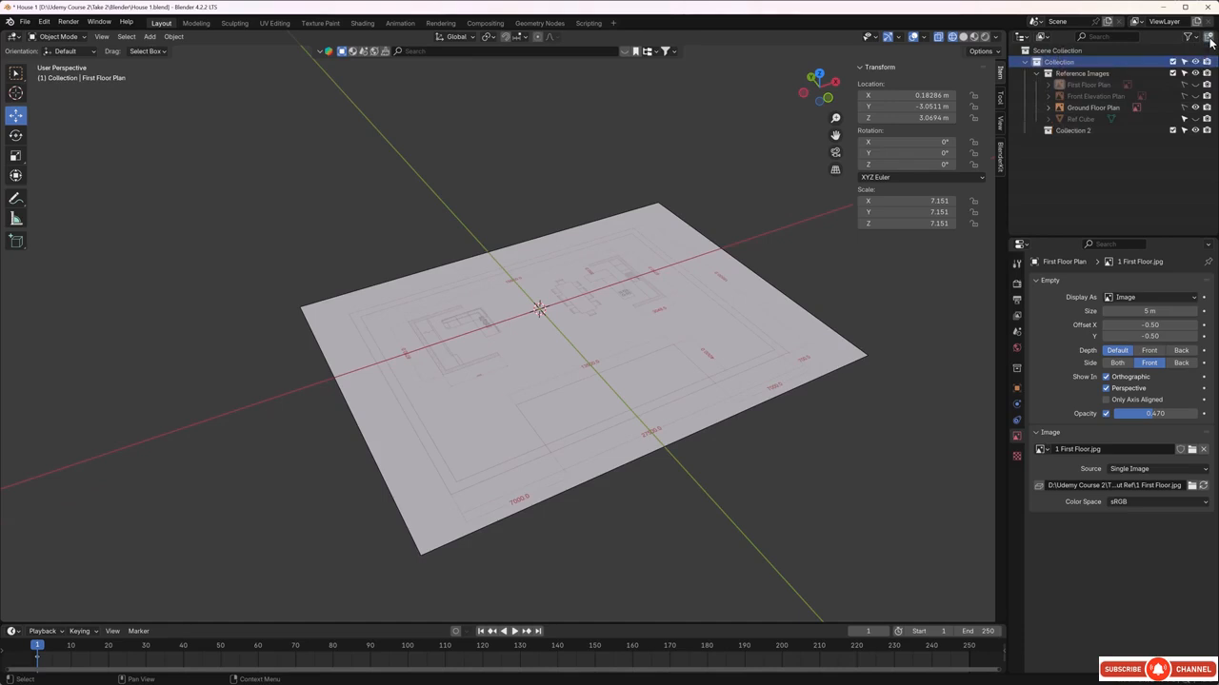
pyautogui.doubleClick(1096, 132)
pyautogui.press('BackSpace')
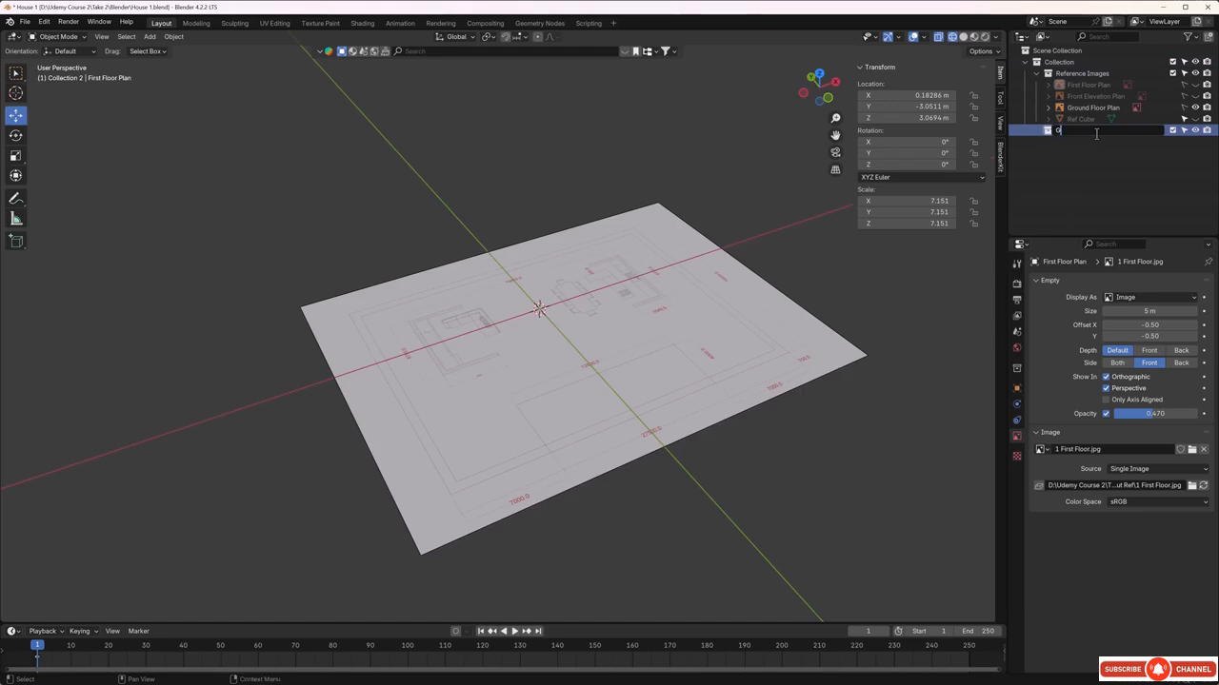
pyautogui.write('Groun')
pyautogui.write('d F')
pyautogui.write('loor')
pyautogui.write(' Pl')
pyautogui.press('Return')
pyautogui.moveTo(895, 314); pyautogui.dragTo(886, 306, button='middle')
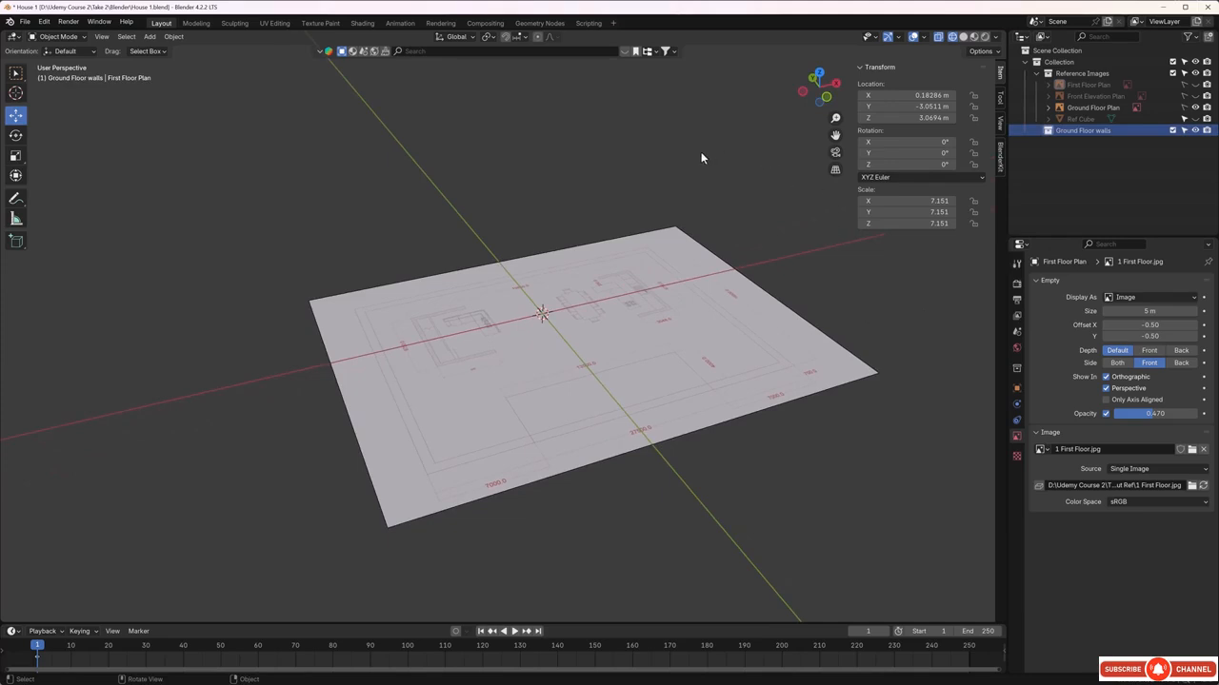
# Shorten the Ground Floor walls collection's name to Ground Floor
pyautogui.doubleClick(1105, 132)
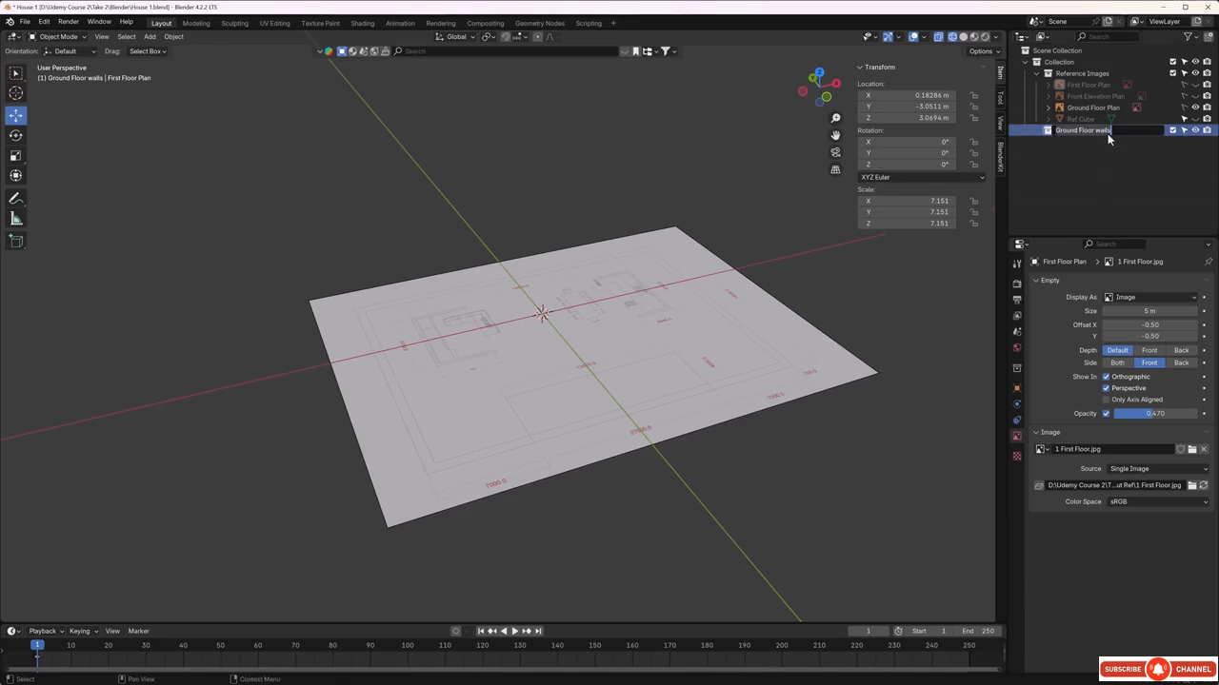
pyautogui.click(1113, 130)
pyautogui.press('BackSpace')
pyautogui.press('BackSpace')
pyautogui.press('BackSpace')
pyautogui.press('BackSpace')
pyautogui.press('BackSpace')
pyautogui.press('Return')
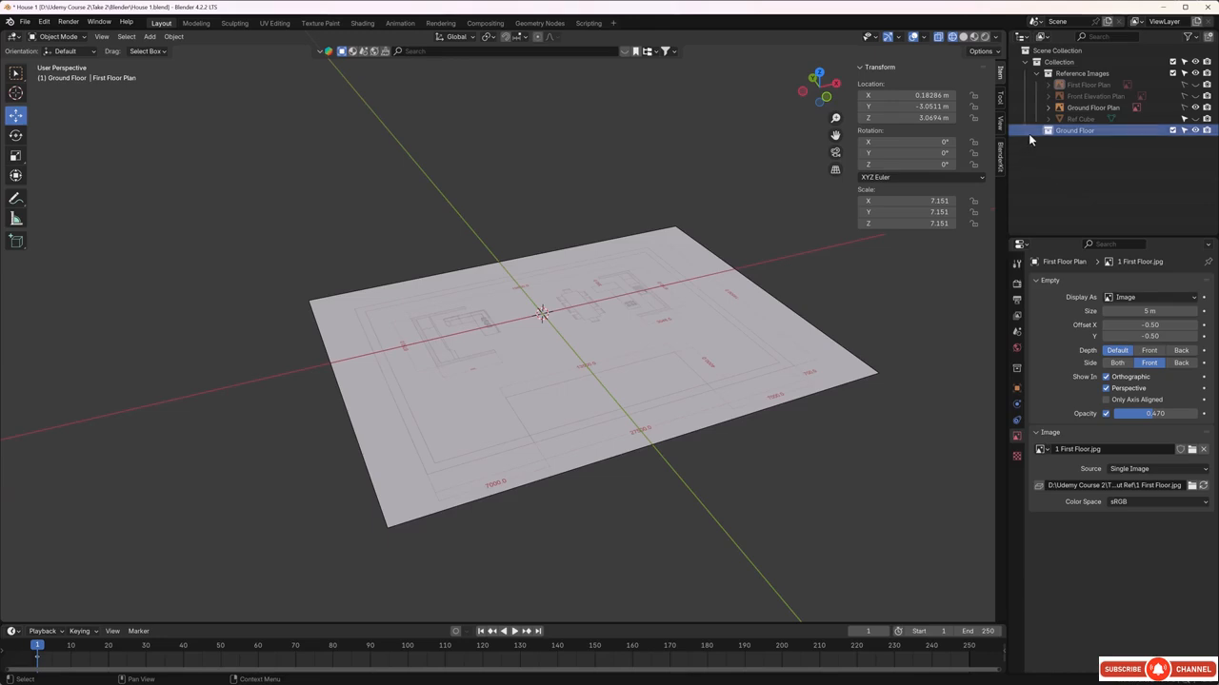
# Create a new collection inside the Ground Floor collection and name it Ground Floor Walls
pyautogui.click(1209, 40)
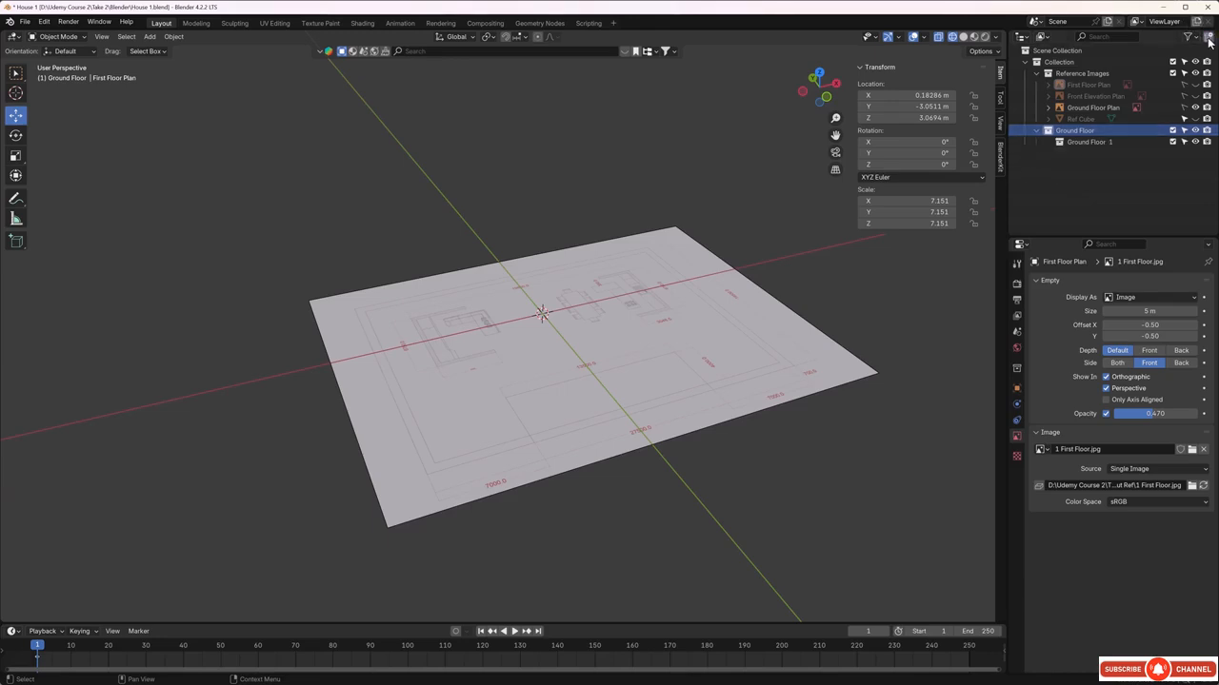
pyautogui.click(1103, 142)
pyautogui.doubleClick(1116, 141)
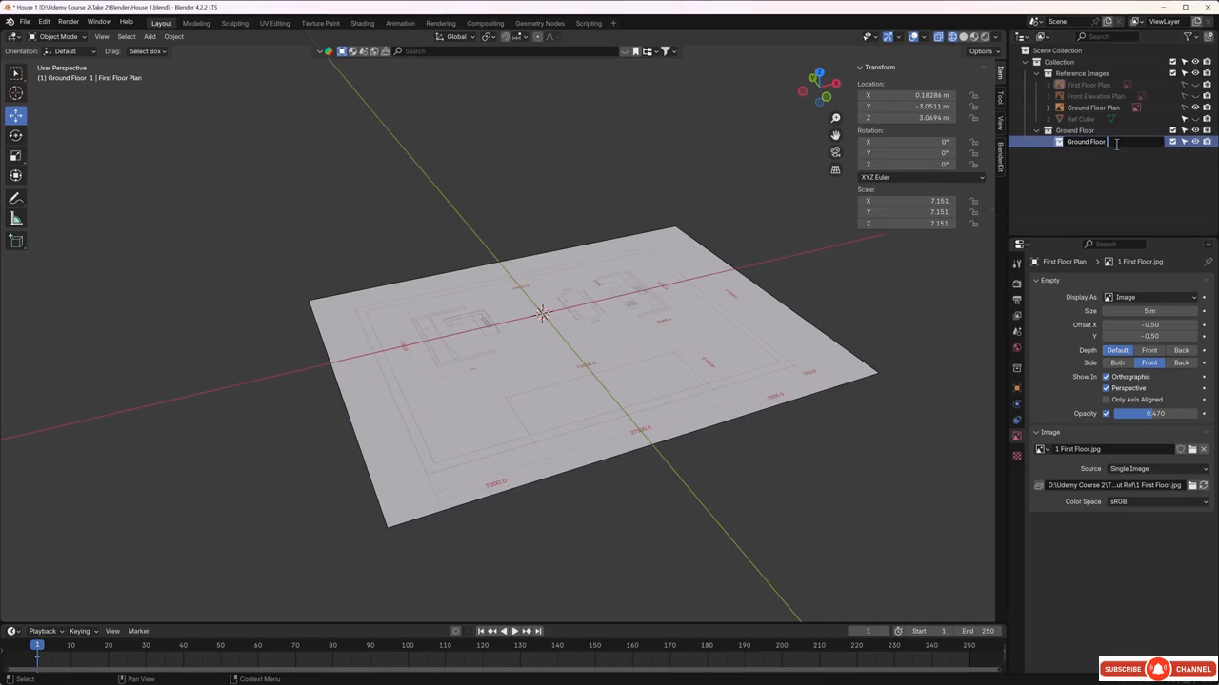
pyautogui.write('Walls')
pyautogui.press('Return')
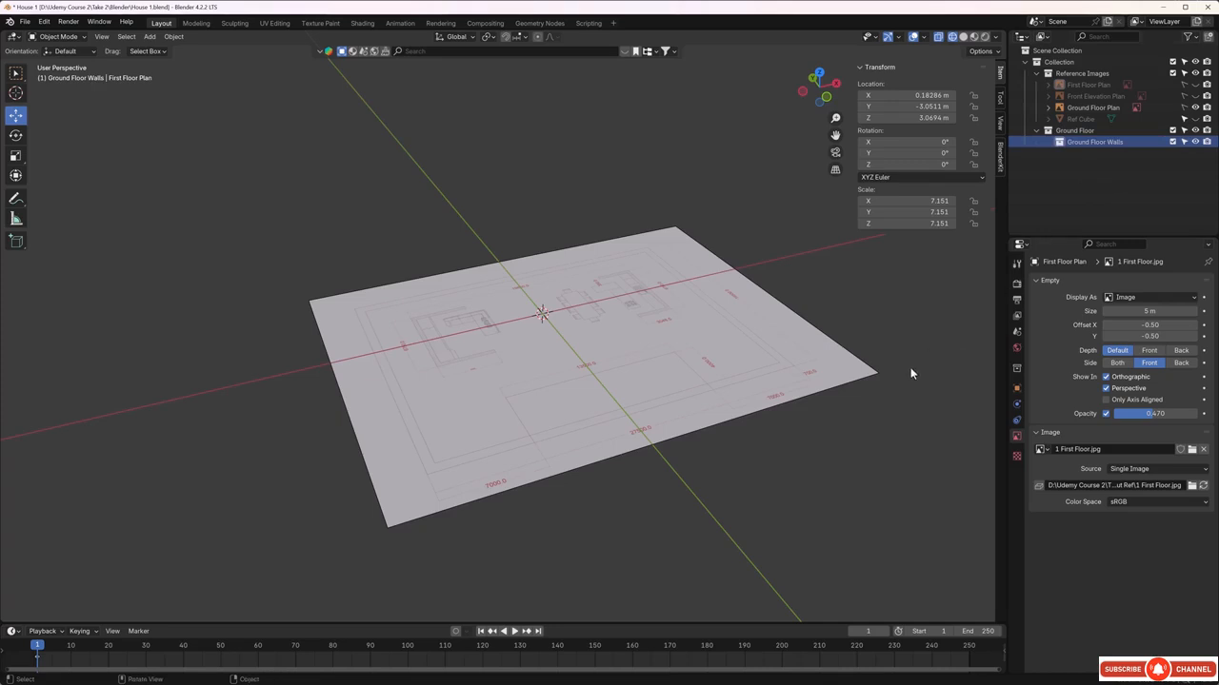
# Switch to the top orthographic view and turn off the grid in the viewport overlays
pyautogui.moveTo(910, 367); pyautogui.dragTo(876, 324, button='middle')
pyautogui.moveTo(733, 319); pyautogui.dragTo(694, 340, button='middle')
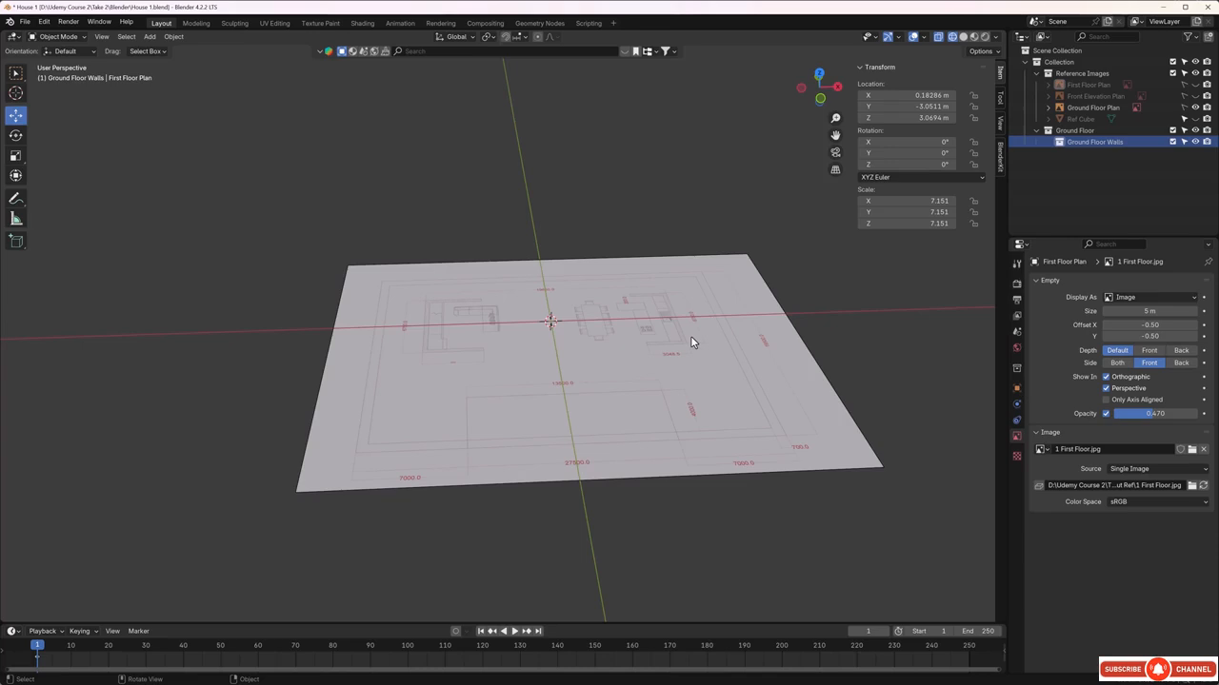
pyautogui.press('KP_7')
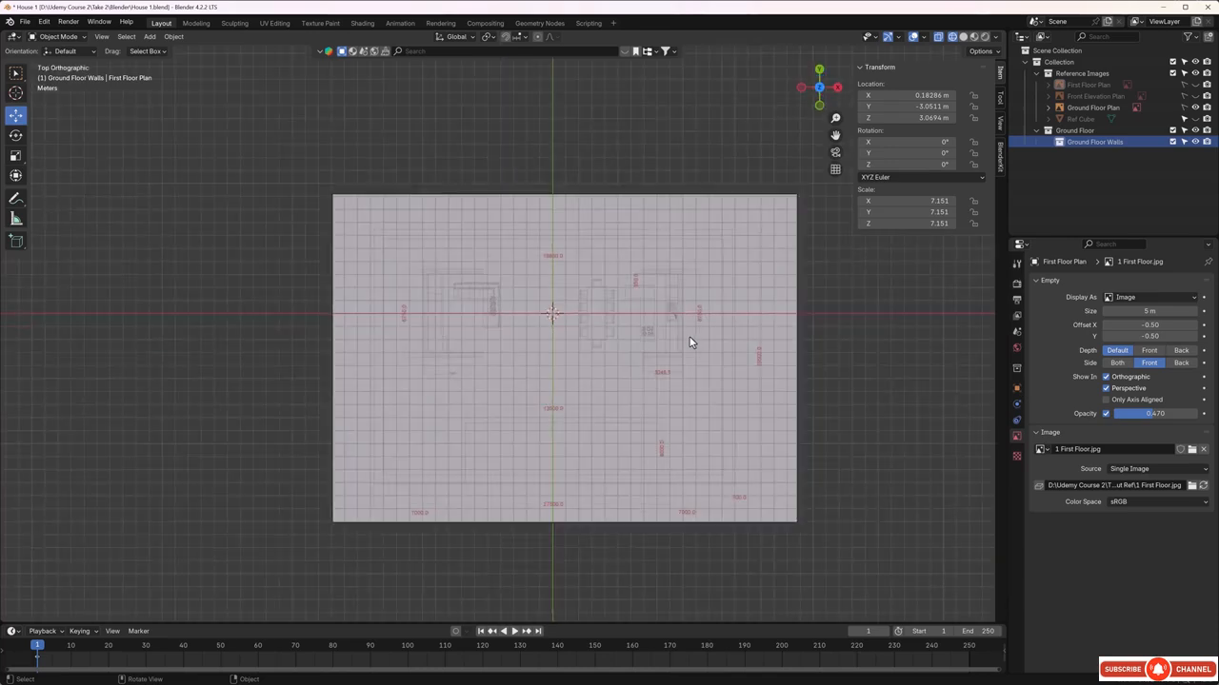
pyautogui.scroll(1, 636, 351)
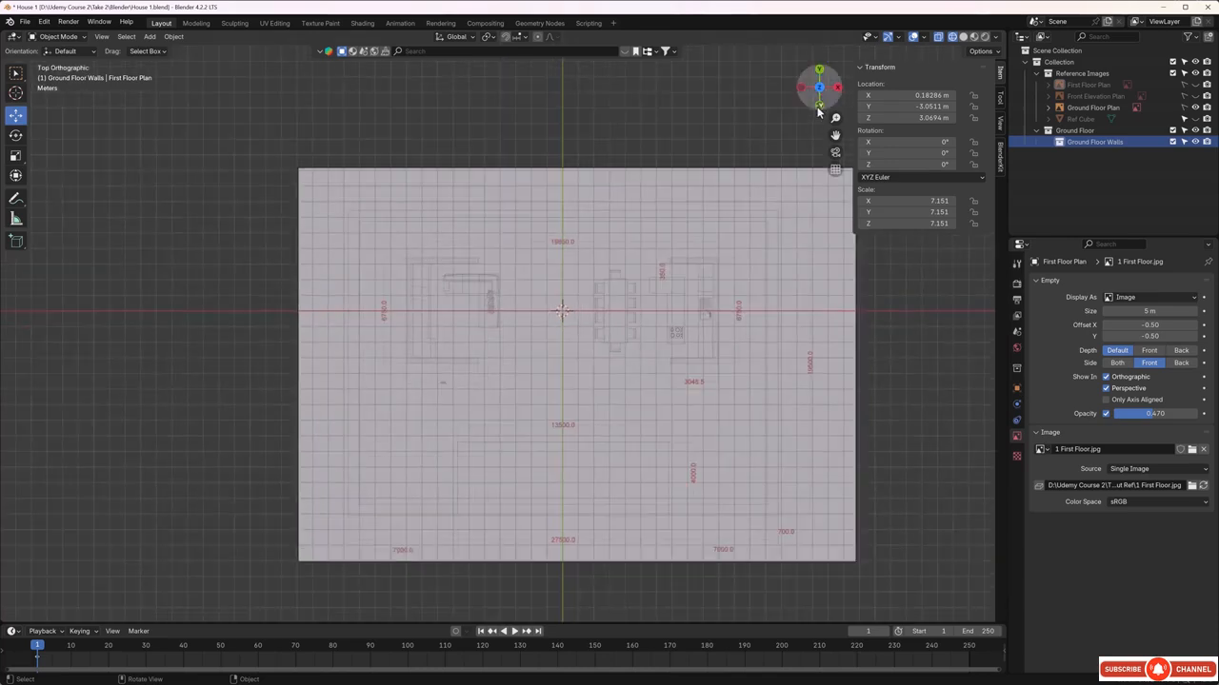
pyautogui.click(924, 37)
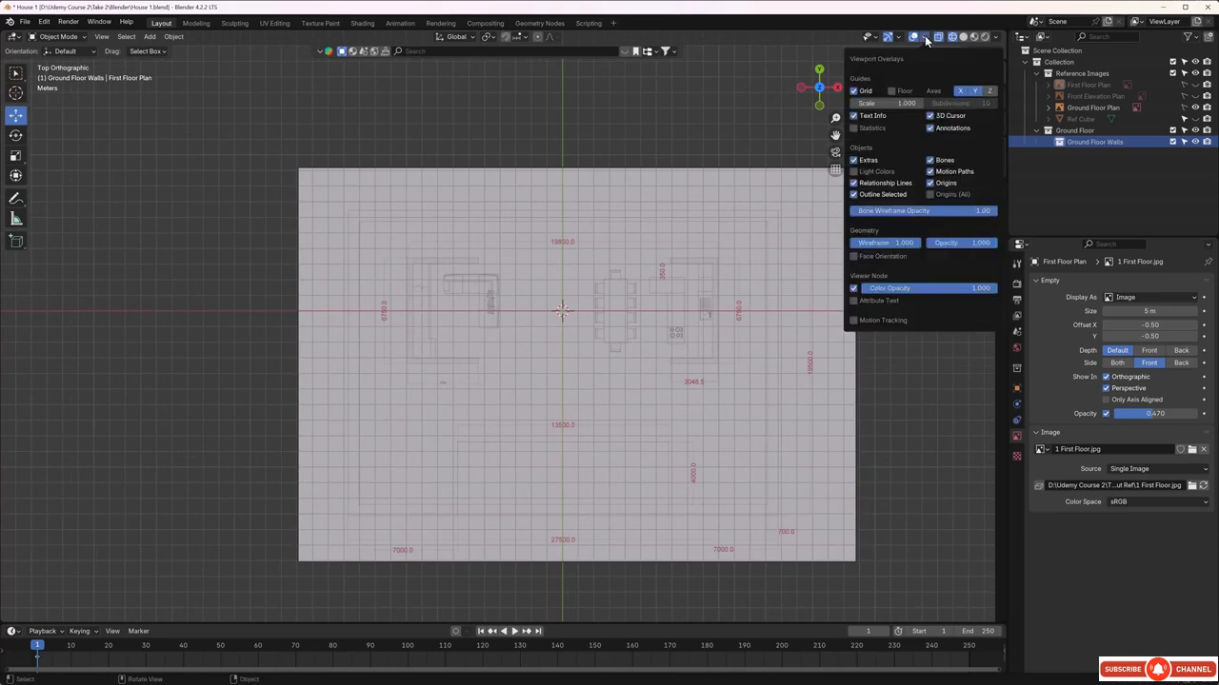
pyautogui.click(853, 91)
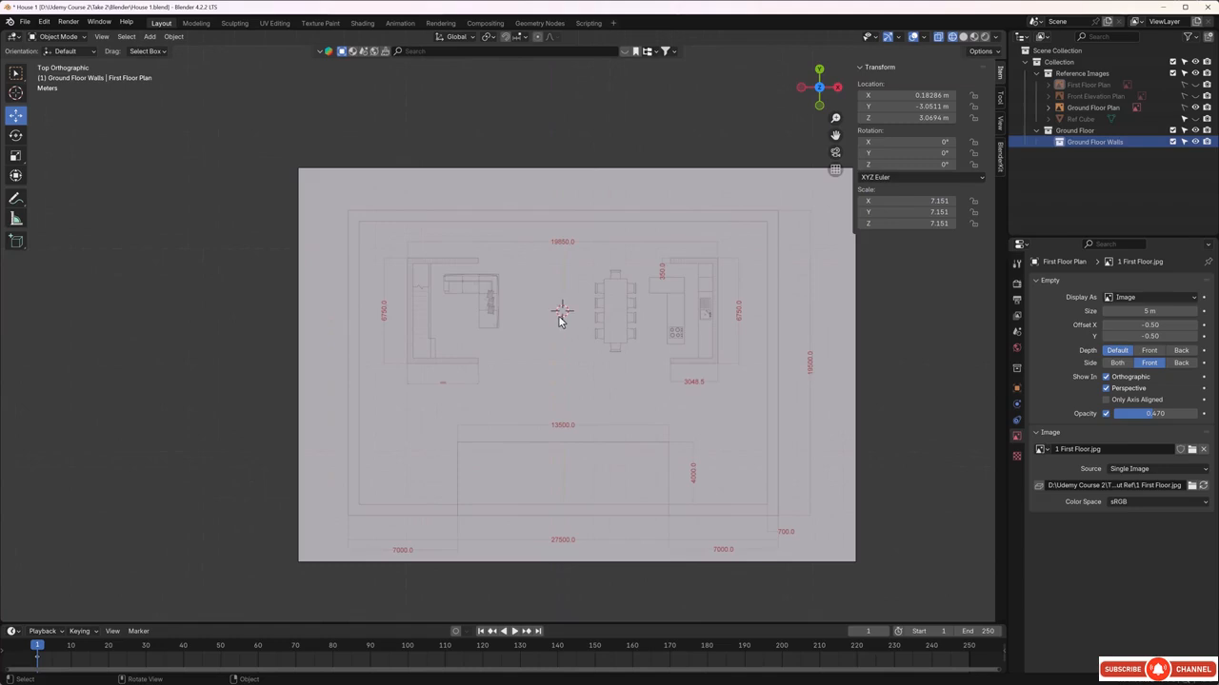
# Add a cube mesh at the world origin inside the Ground Floor Walls collection
pyautogui.scroll(-1, 594, 320)
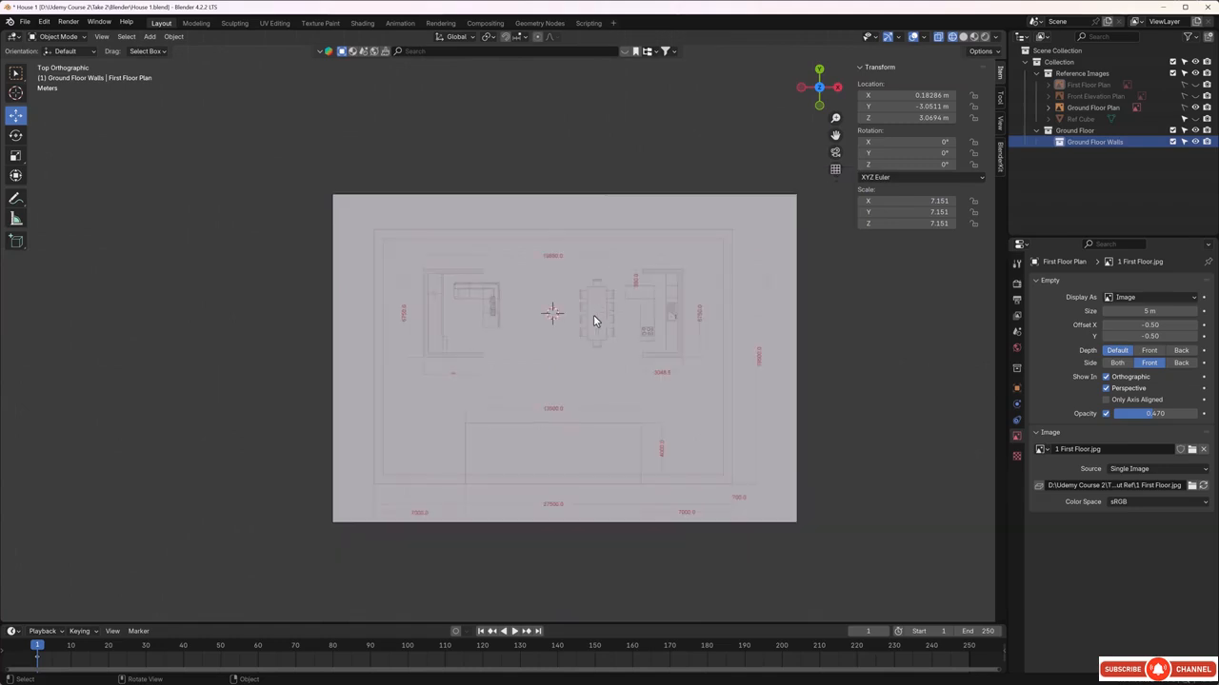
pyautogui.hotkey('shift', 'a')
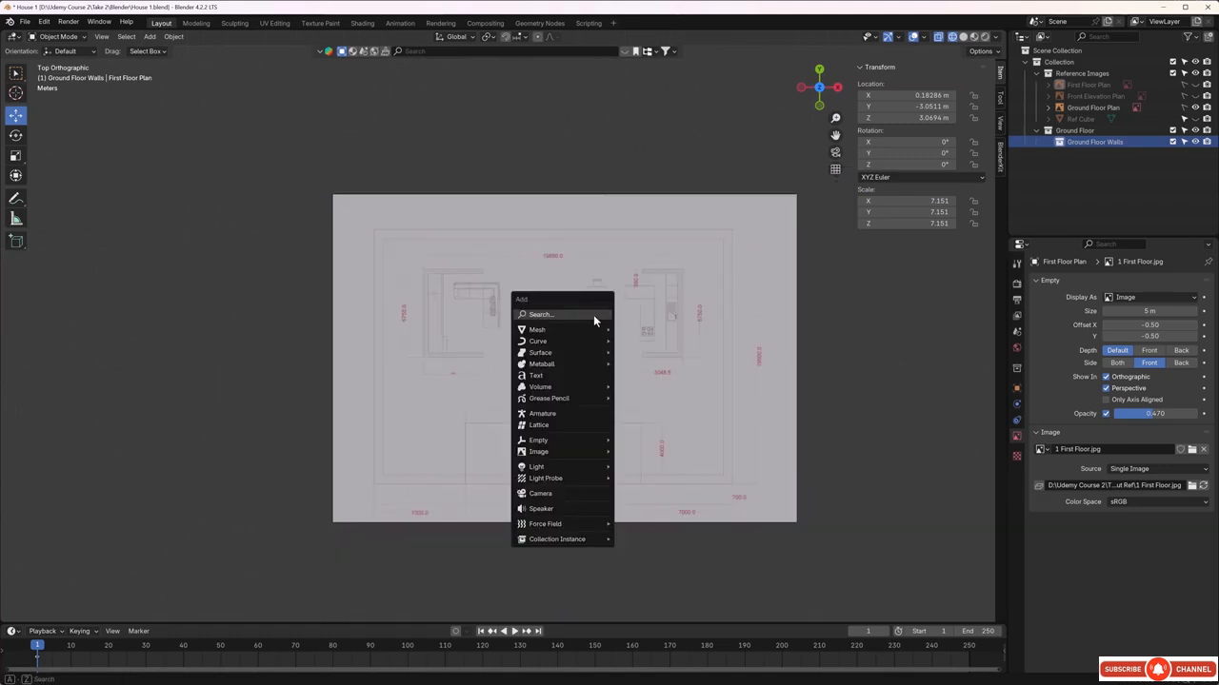
pyautogui.moveTo(595, 332)
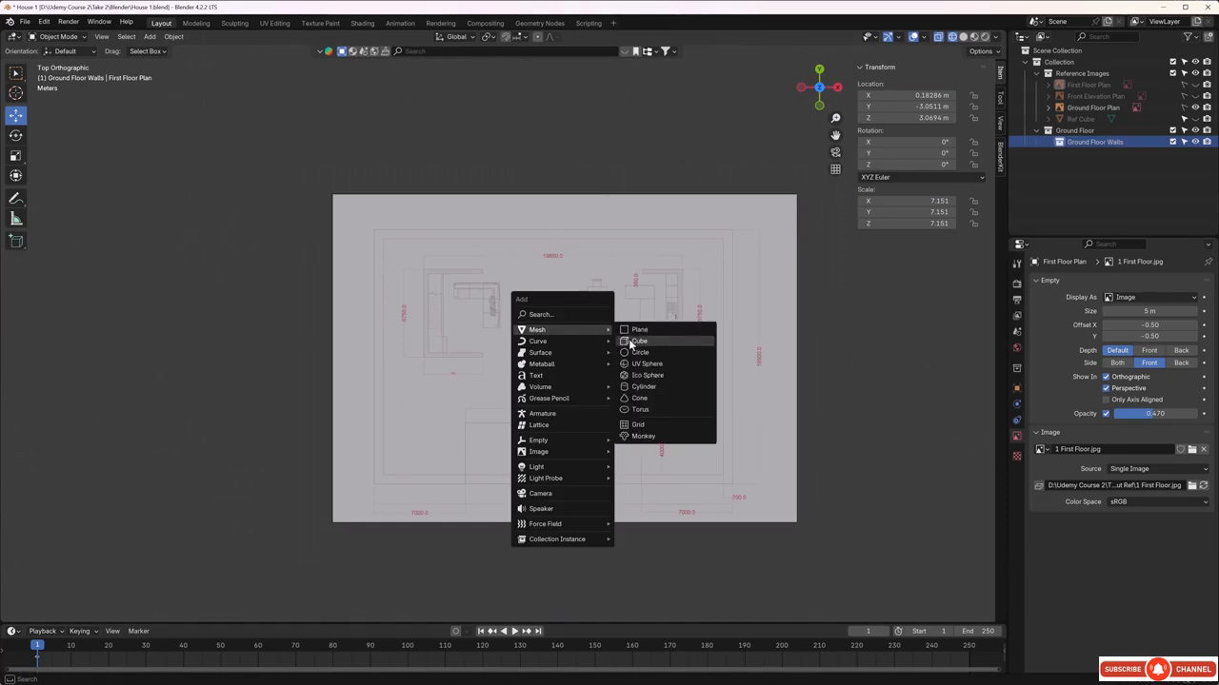
pyautogui.click(629, 343)
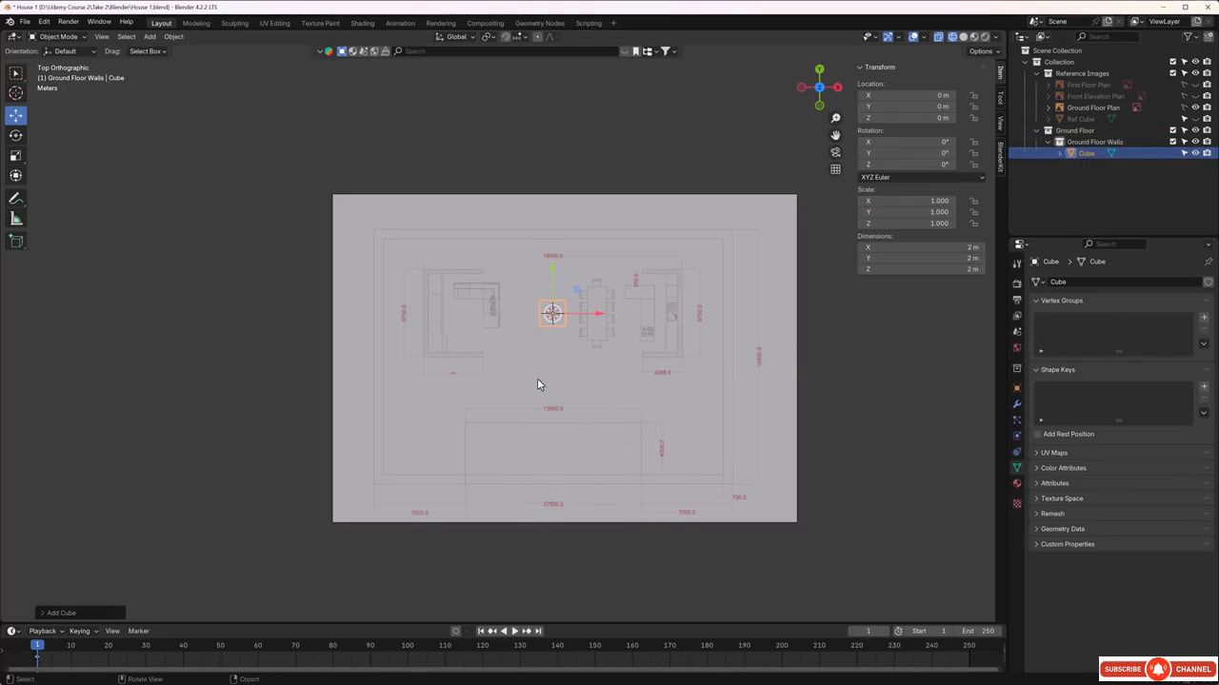
# Move the cube along X to about -9.749 m, centring it on the outer wall beside the staircase
pyautogui.scroll(1, 558, 334)
pyautogui.scroll(3, 559, 334)
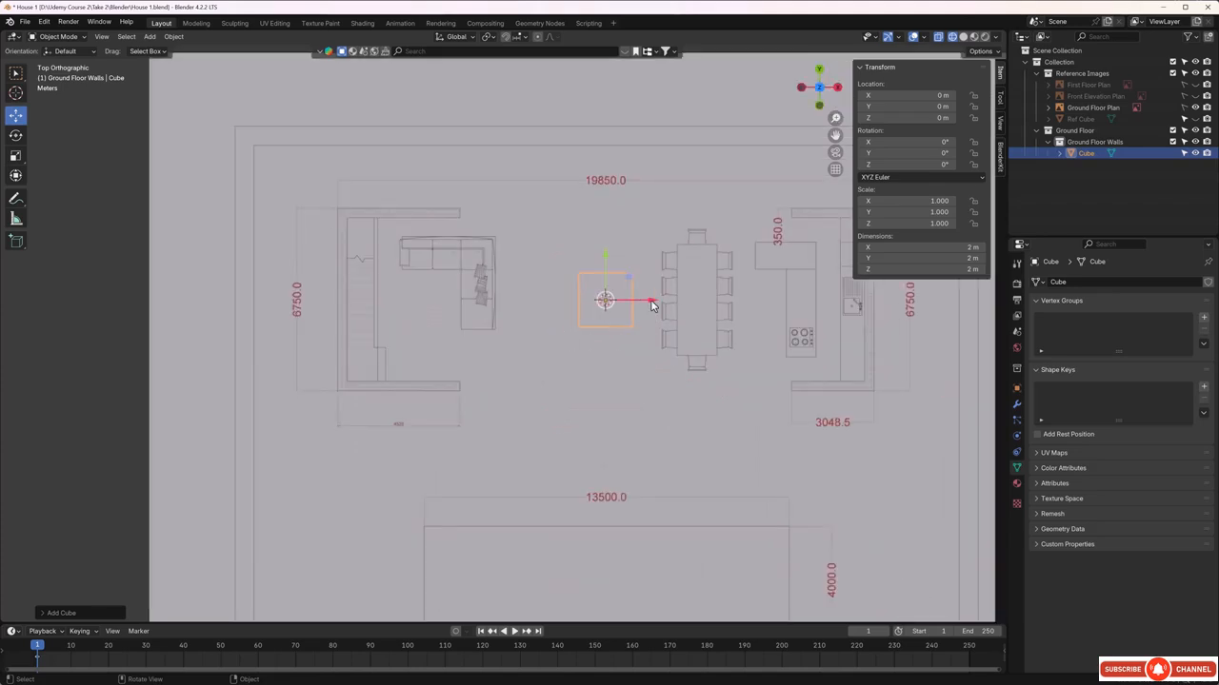
pyautogui.moveTo(652, 304); pyautogui.dragTo(387, 303)
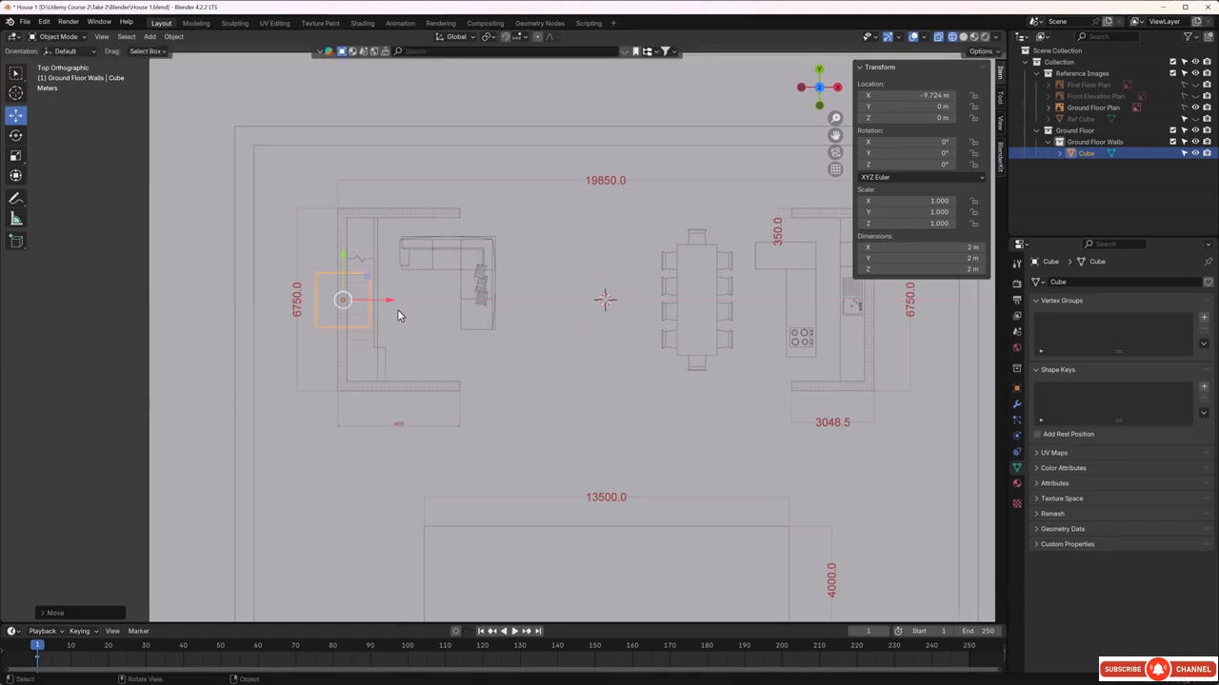
pyautogui.scroll(5, 400, 308)
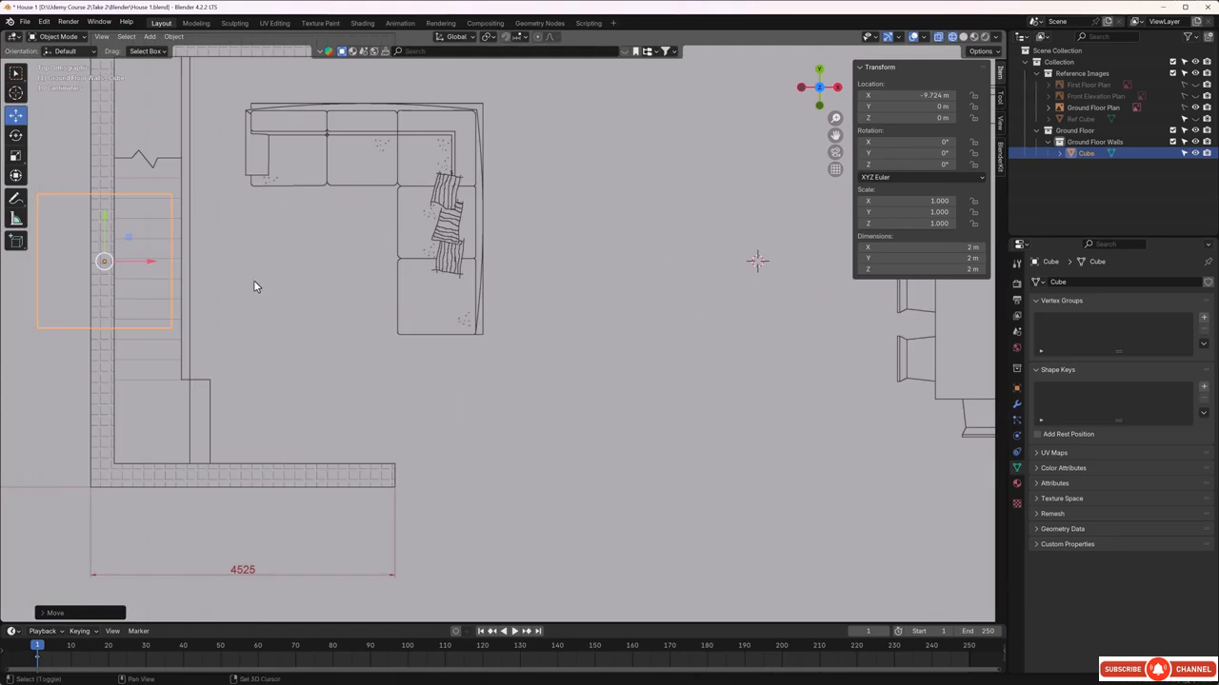
pyautogui.keyDown('shift'); pyautogui.moveTo(254, 283); pyautogui.dragTo(661, 320, button='middle'); pyautogui.keyUp('shift')
pyautogui.scroll(2, 539, 316)
pyautogui.scroll(2, 540, 311)
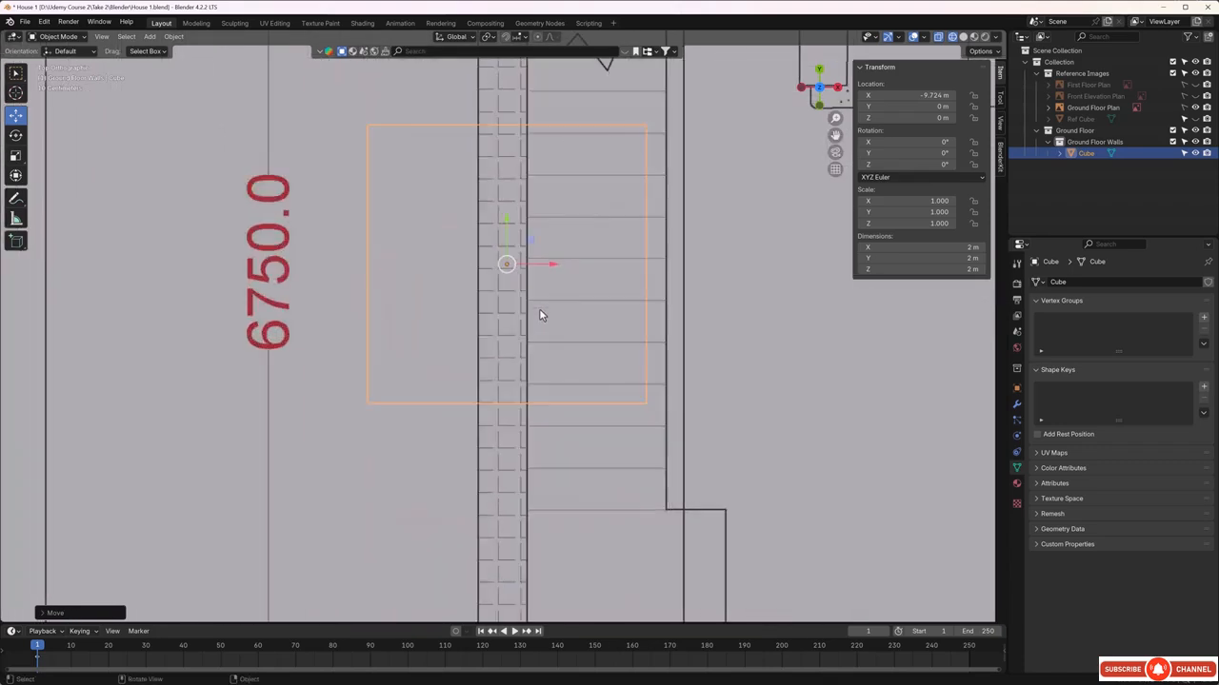
pyautogui.keyDown('shift'); pyautogui.moveTo(563, 294); pyautogui.dragTo(554, 348, button='middle'); pyautogui.keyUp('shift')
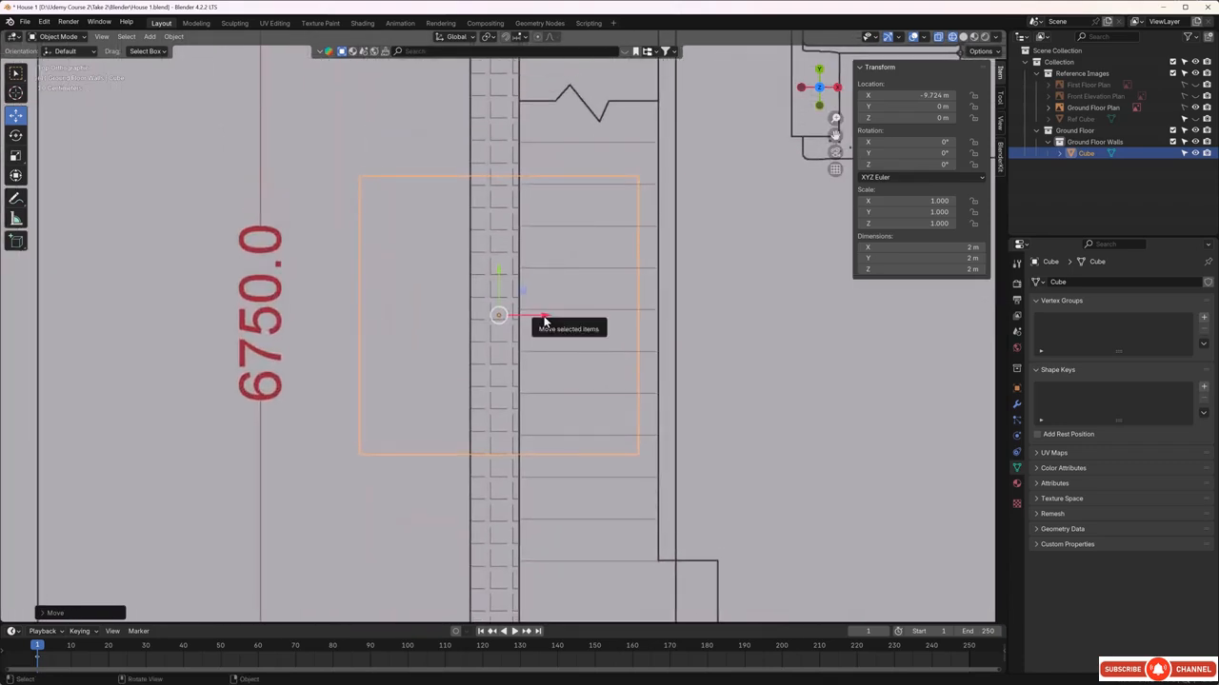
pyautogui.moveTo(544, 318); pyautogui.dragTo(536, 317)
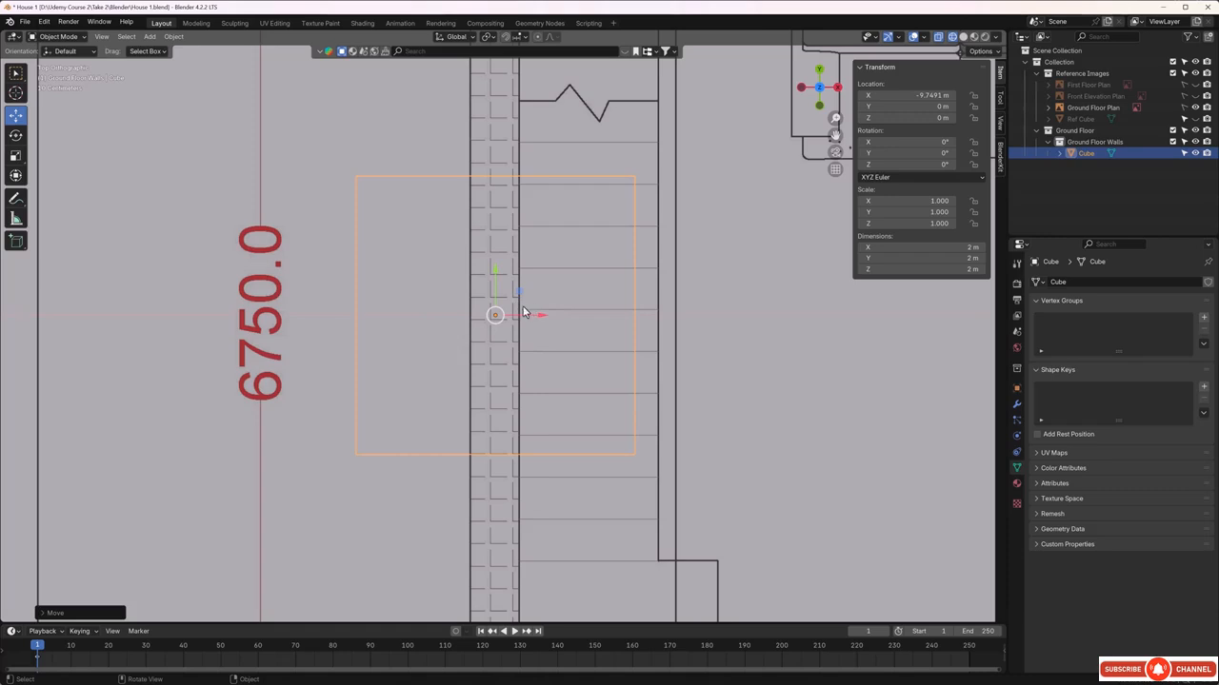
# Scale the cube along X to about 0.354 m wide to match the staircase wall's thickness on the plan
pyautogui.press('s')
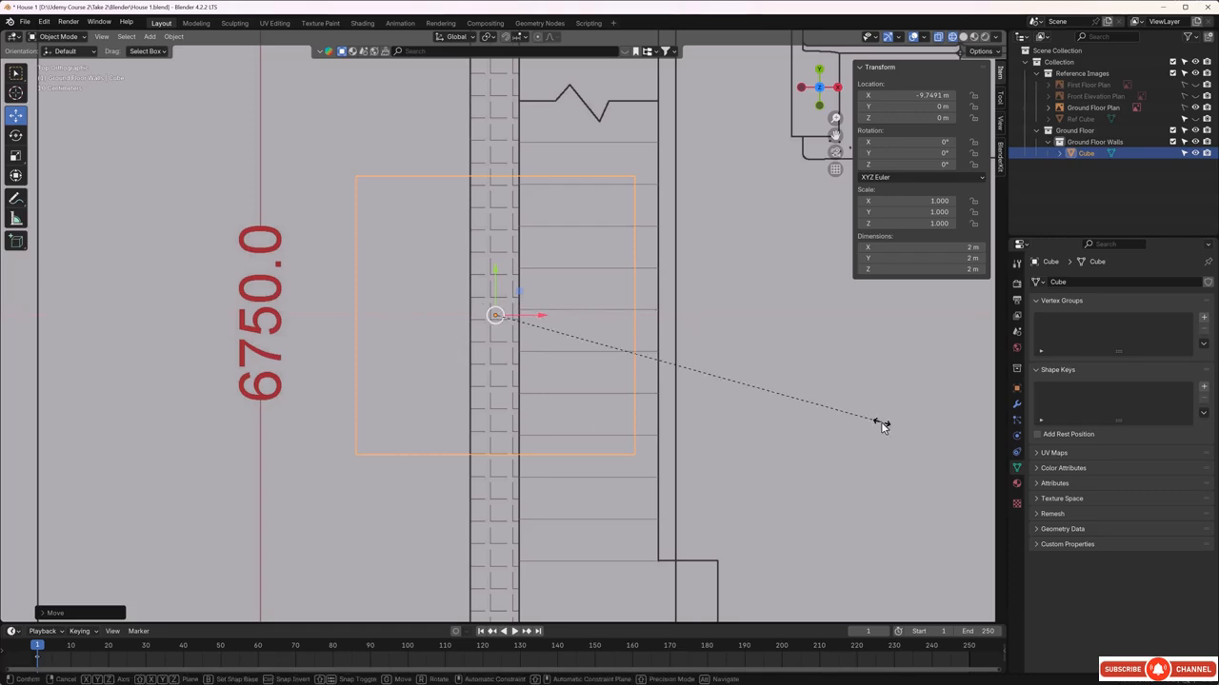
pyautogui.press('x')
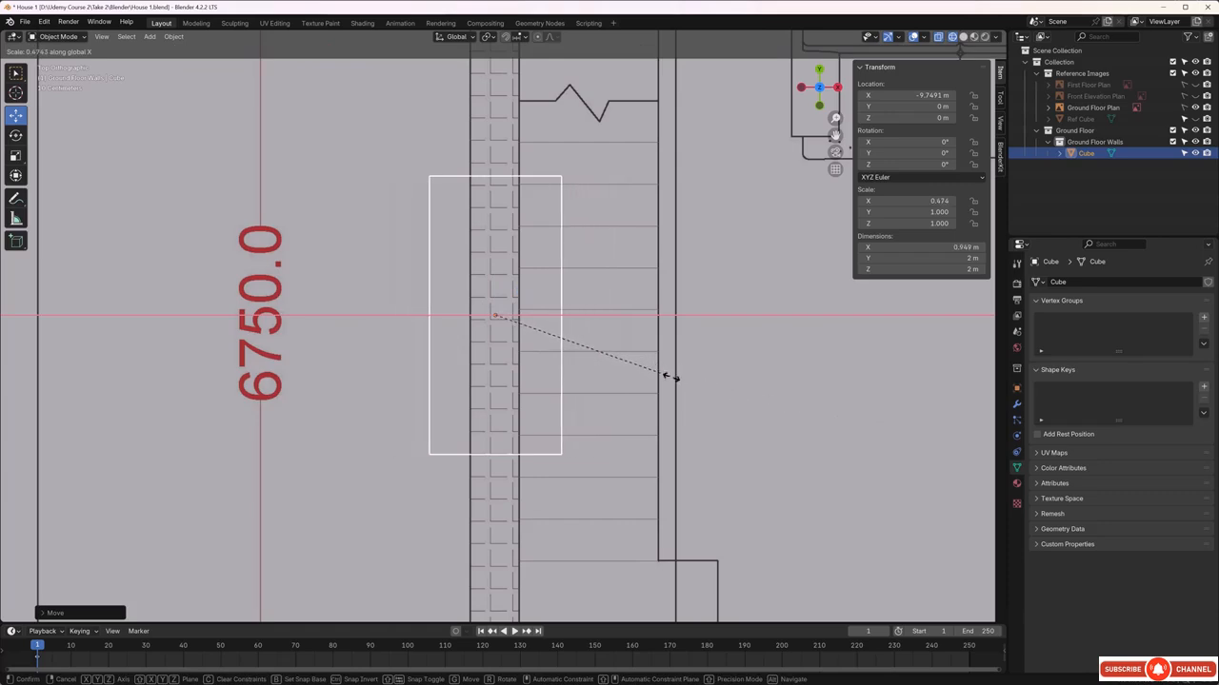
pyautogui.click(558, 344)
# Nudge the cube along X to about -9.754 m so its long sides line up with the drawn wall edges
pyautogui.scroll(5, 492, 318)
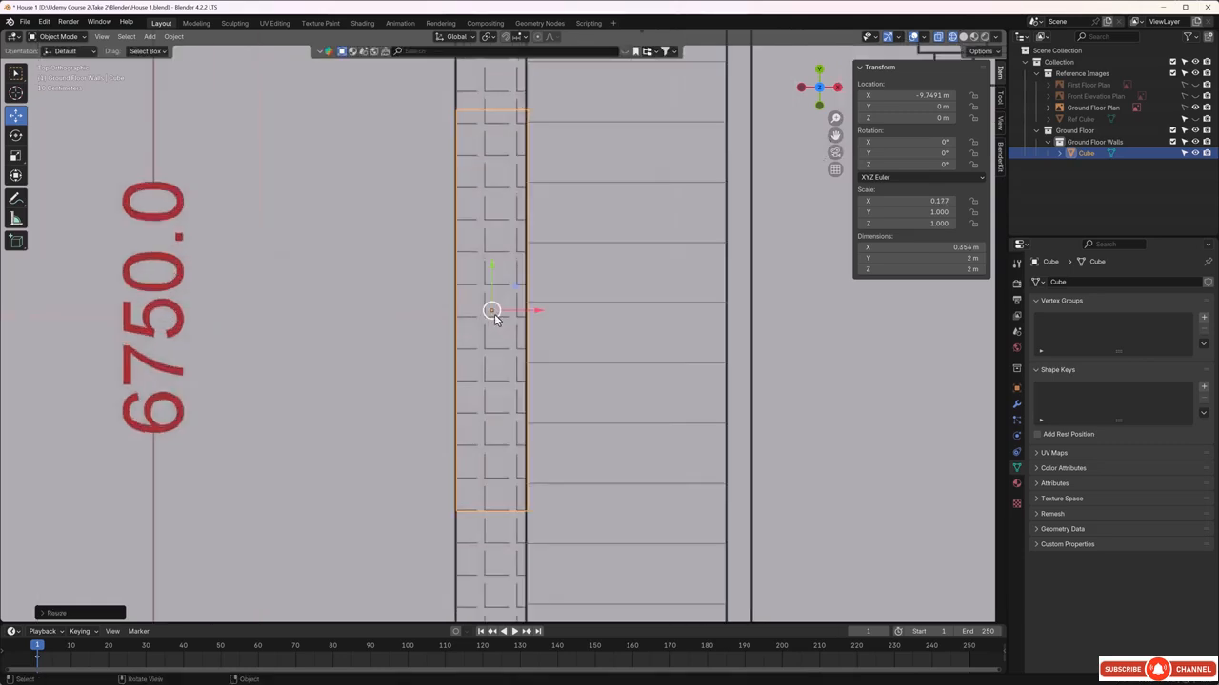
pyautogui.scroll(2, 496, 315)
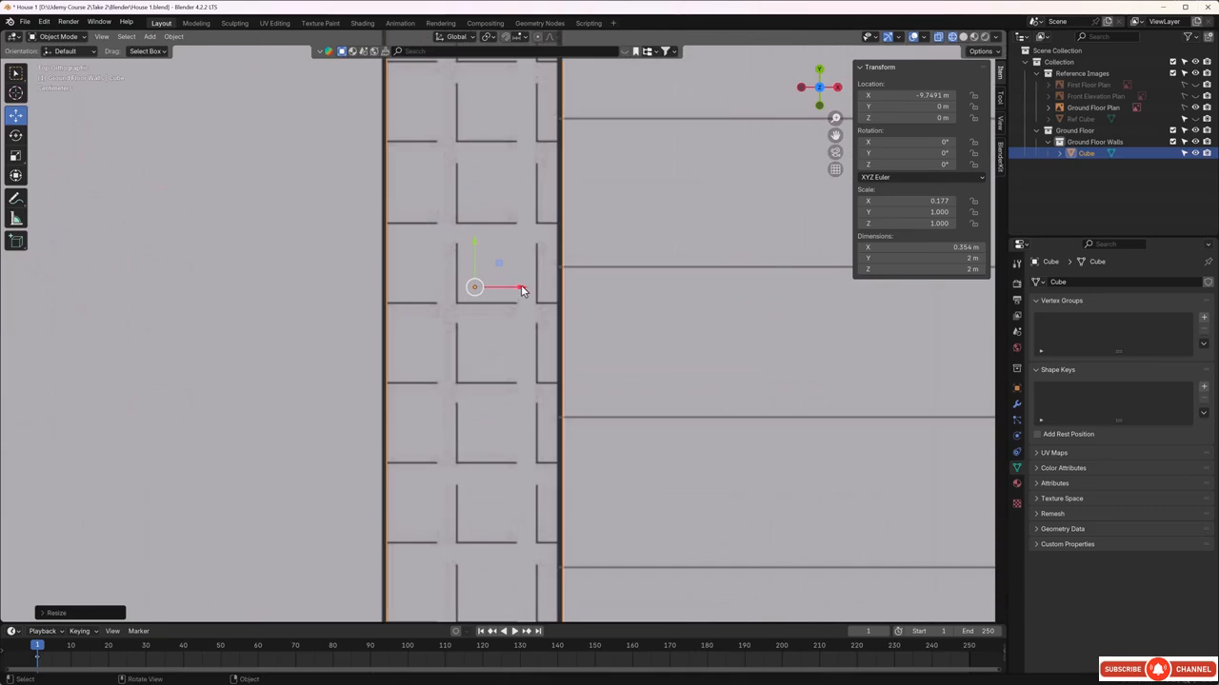
pyautogui.press('g')
pyautogui.press('x')
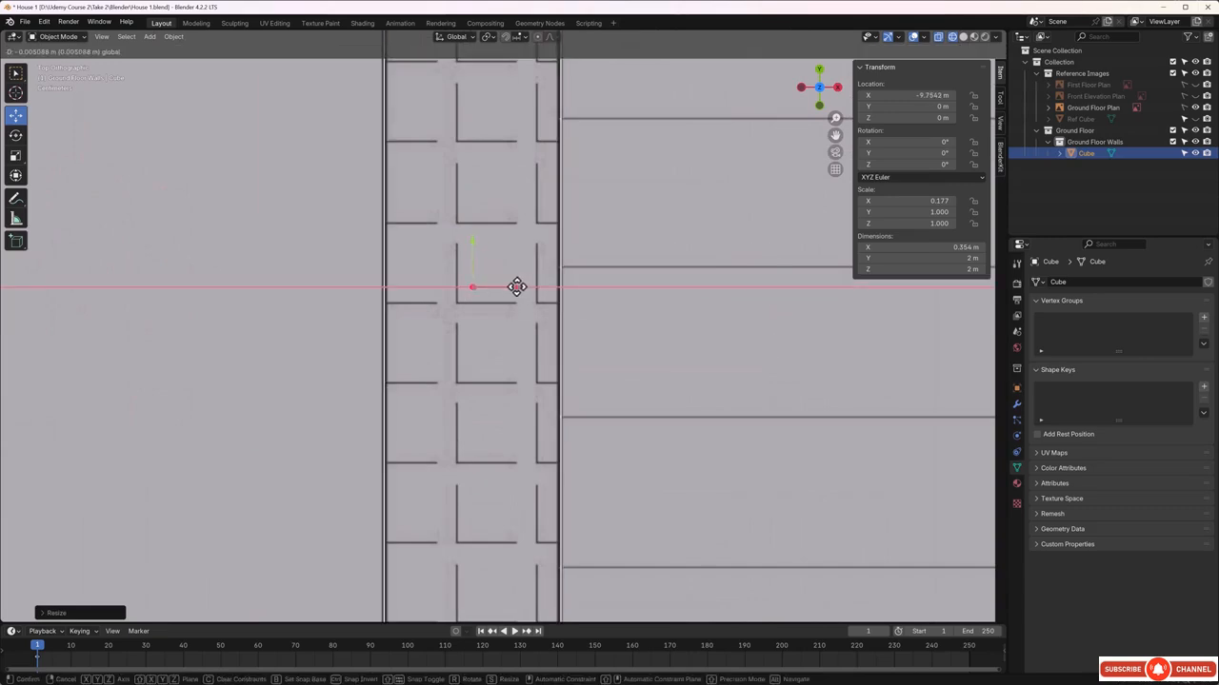
pyautogui.click(516, 287)
# Scale the cube along Y to about 6.76 m so it spans the full length of the staircase wall
pyautogui.scroll(-8, 511, 301)
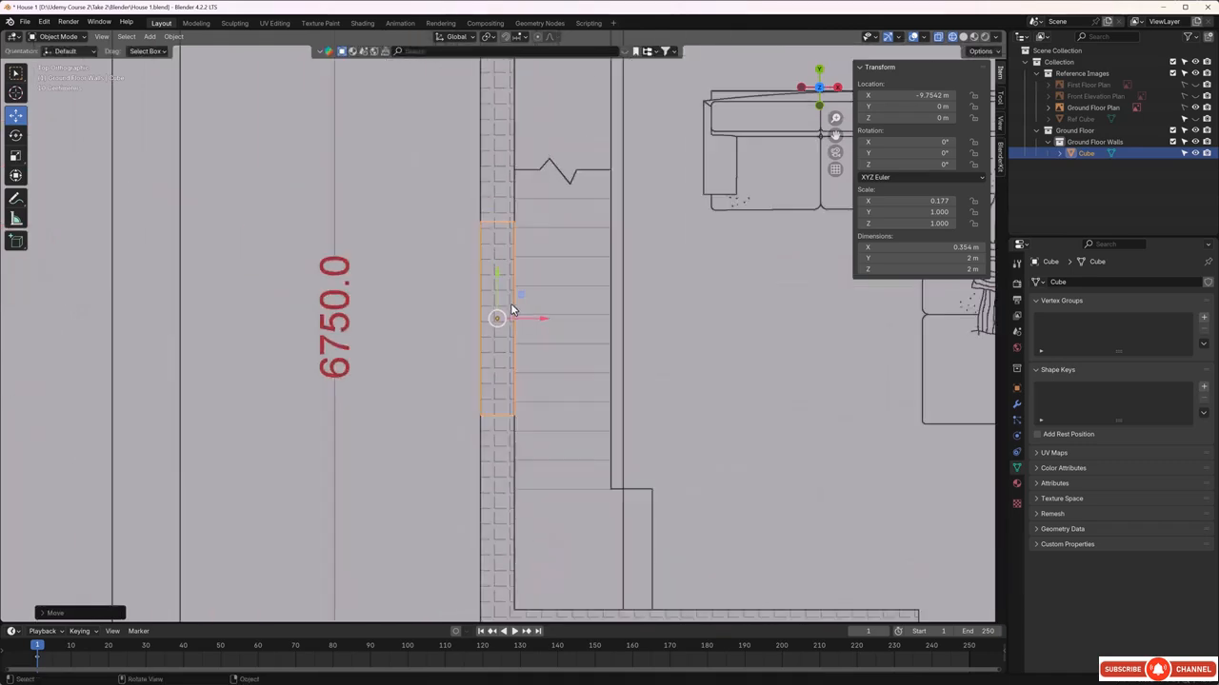
pyautogui.scroll(-2, 524, 329)
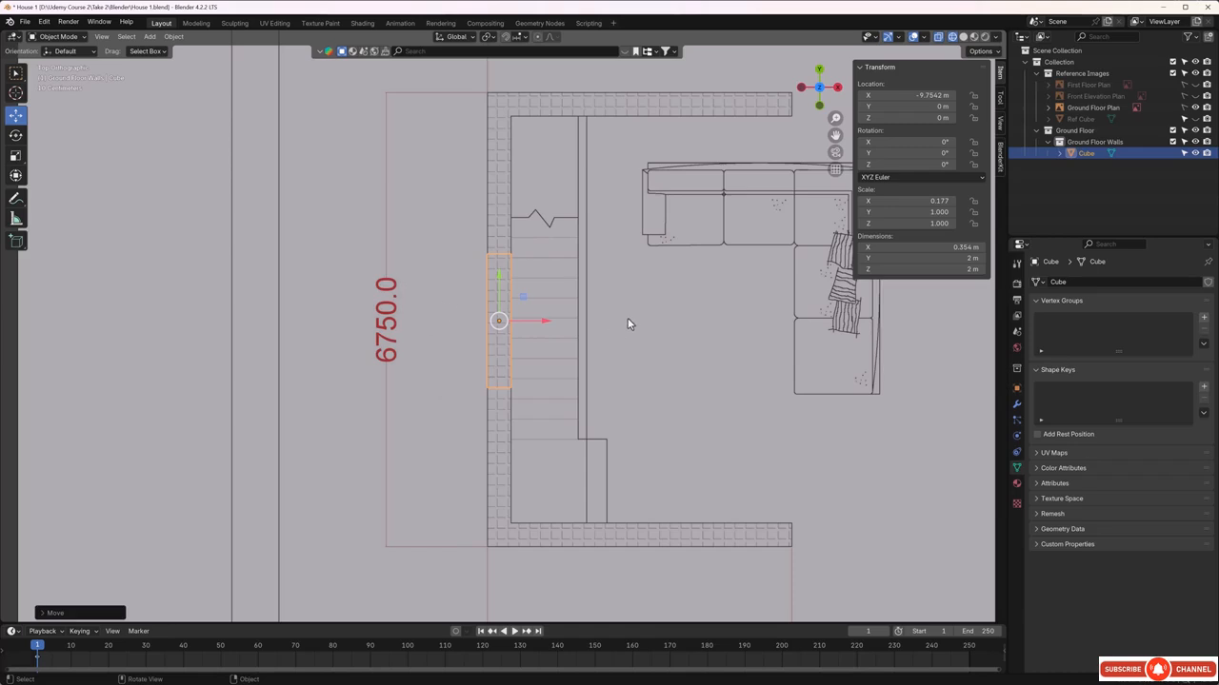
pyautogui.press('s')
pyautogui.press('y')
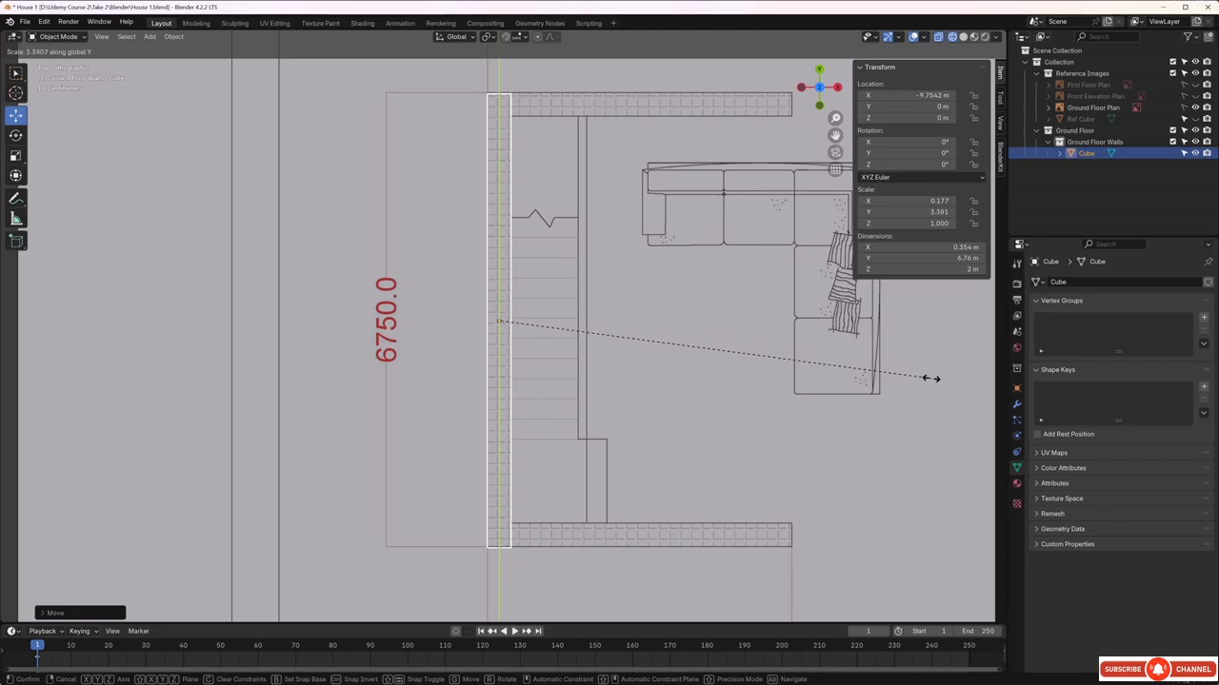
pyautogui.click(925, 378)
# Move the wall cube along Y to about 0.012 m, aligning its front end with the lower outer corner on the plan
pyautogui.scroll(1, 500, 409)
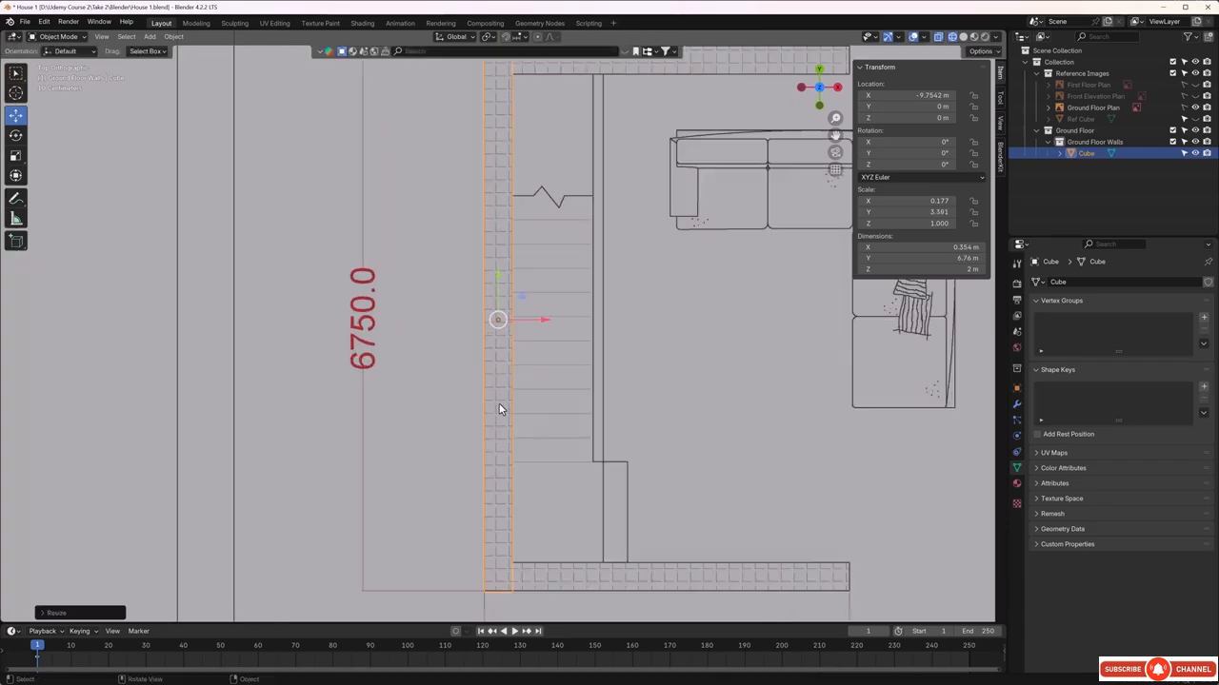
pyautogui.scroll(2, 478, 493)
pyautogui.scroll(1, 480, 499)
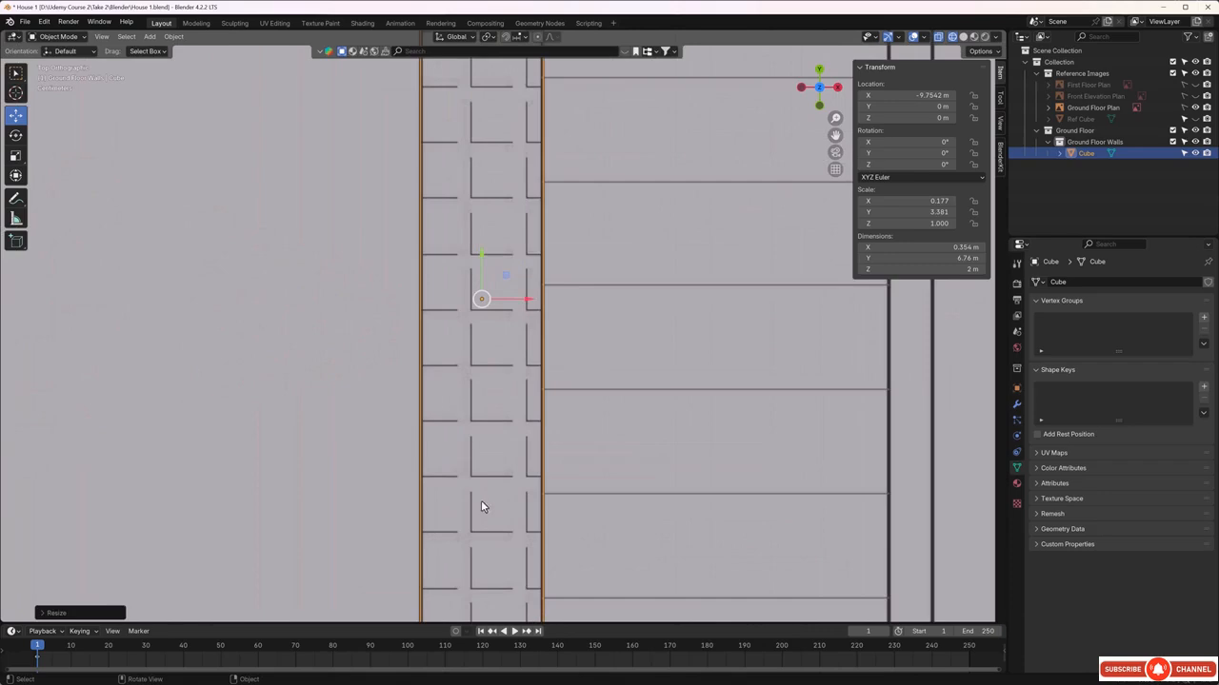
pyautogui.keyDown('shift'); pyautogui.moveTo(482, 516); pyautogui.dragTo(488, 186, button='middle'); pyautogui.keyUp('shift')
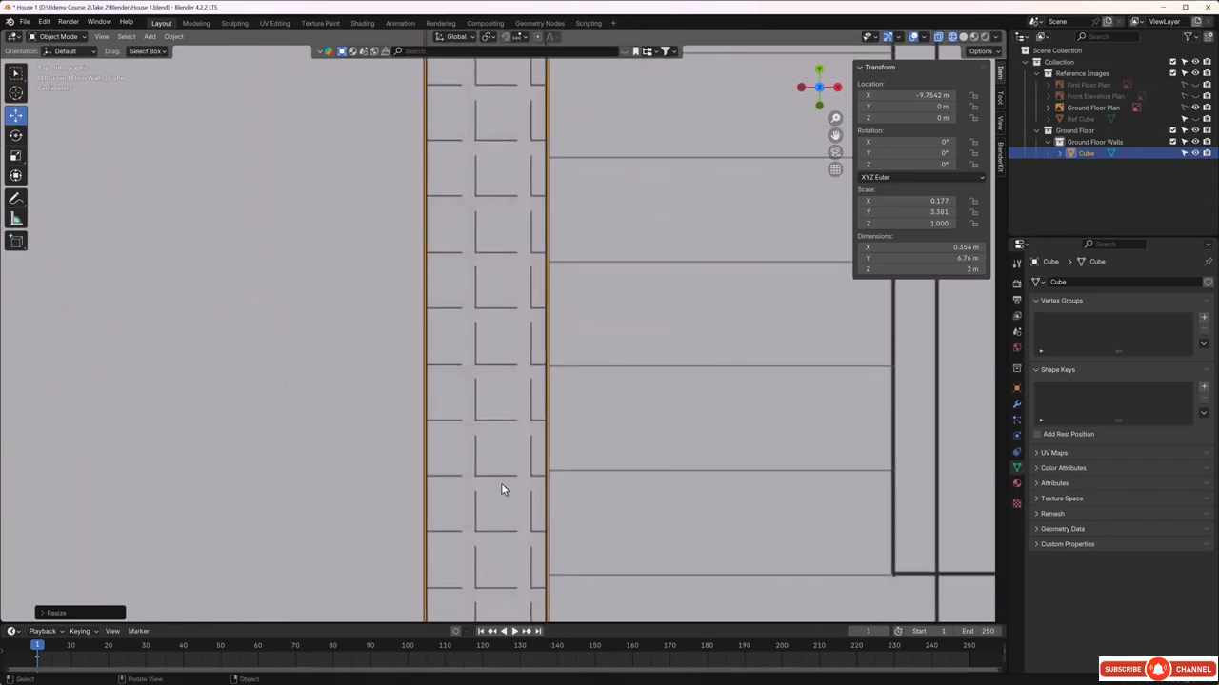
pyautogui.keyDown('shift'); pyautogui.moveTo(500, 483); pyautogui.dragTo(491, 230, button='middle'); pyautogui.keyUp('shift')
pyautogui.keyDown('shift'); pyautogui.moveTo(504, 519); pyautogui.dragTo(504, 207, button='middle'); pyautogui.keyUp('shift')
pyautogui.keyDown('shift'); pyautogui.moveTo(470, 473); pyautogui.dragTo(470, 451, button='middle'); pyautogui.keyUp('shift')
pyautogui.scroll(1, 467, 489)
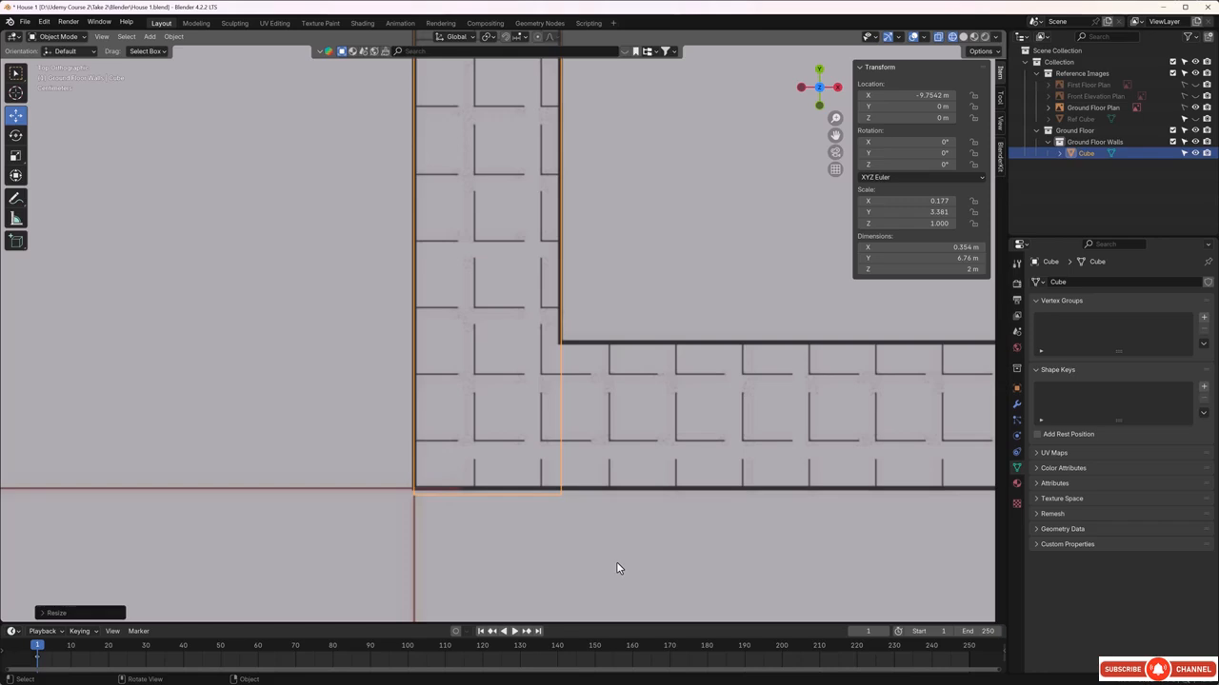
pyautogui.press('g')
pyautogui.press('y')
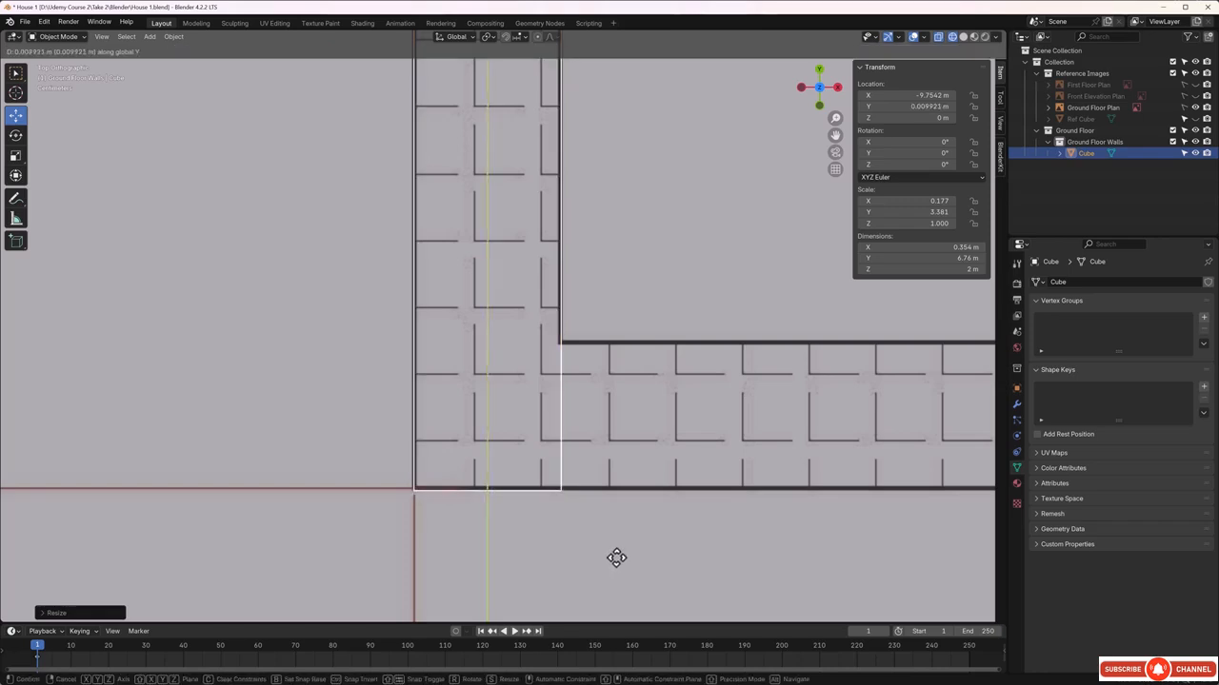
pyautogui.click(616, 557)
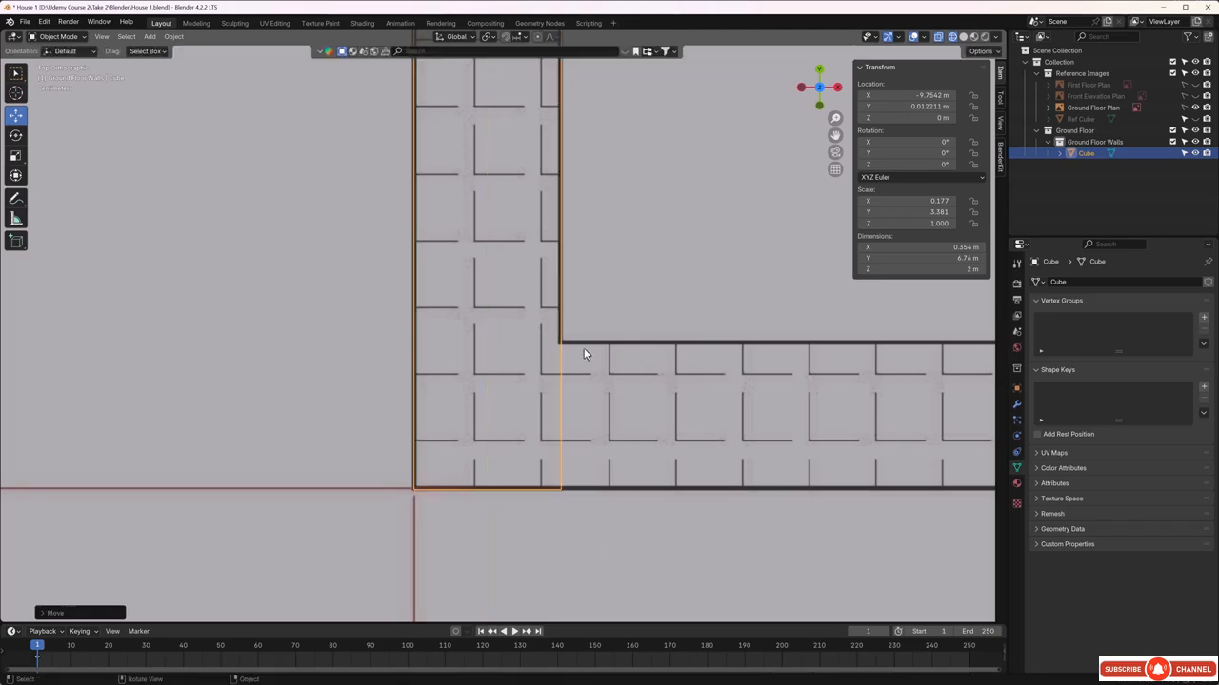
# Check how the wall cube's rear end lines up with the upper outer corner on the plan
pyautogui.scroll(-8, 585, 348)
pyautogui.keyDown('shift'); pyautogui.moveTo(575, 239); pyautogui.dragTo(536, 539, button='middle'); pyautogui.keyUp('shift')
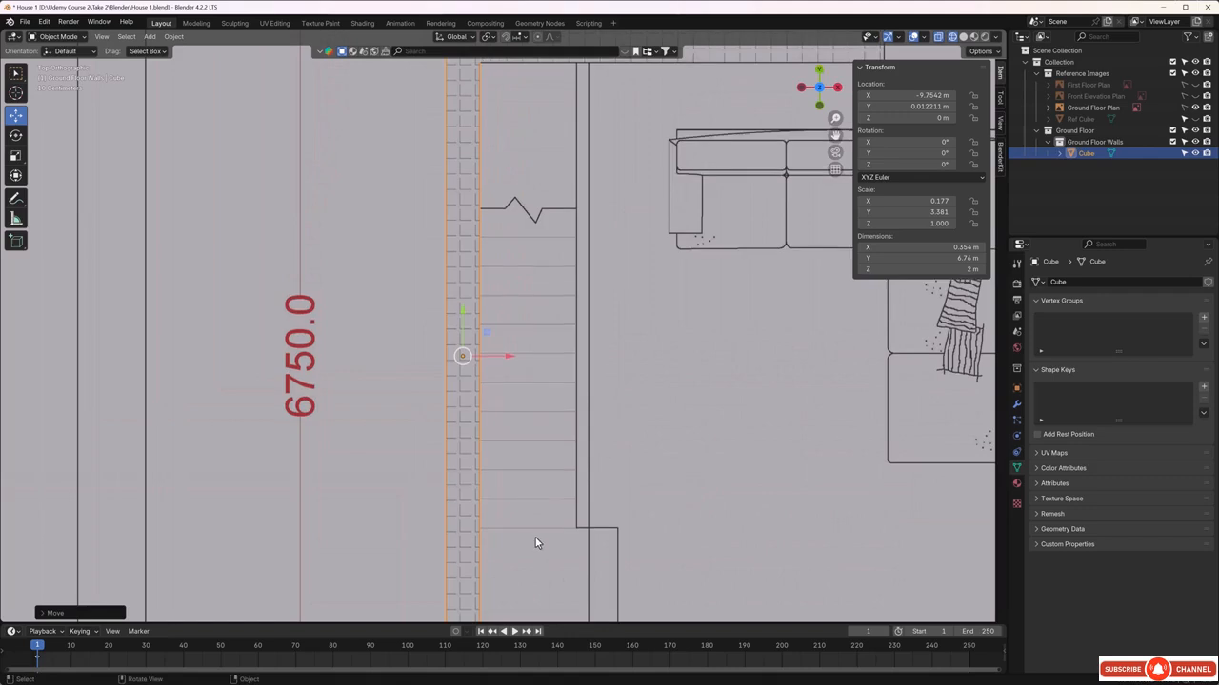
pyautogui.keyDown('shift'); pyautogui.moveTo(547, 351); pyautogui.dragTo(540, 520, button='middle'); pyautogui.keyUp('shift')
pyautogui.scroll(6, 468, 234)
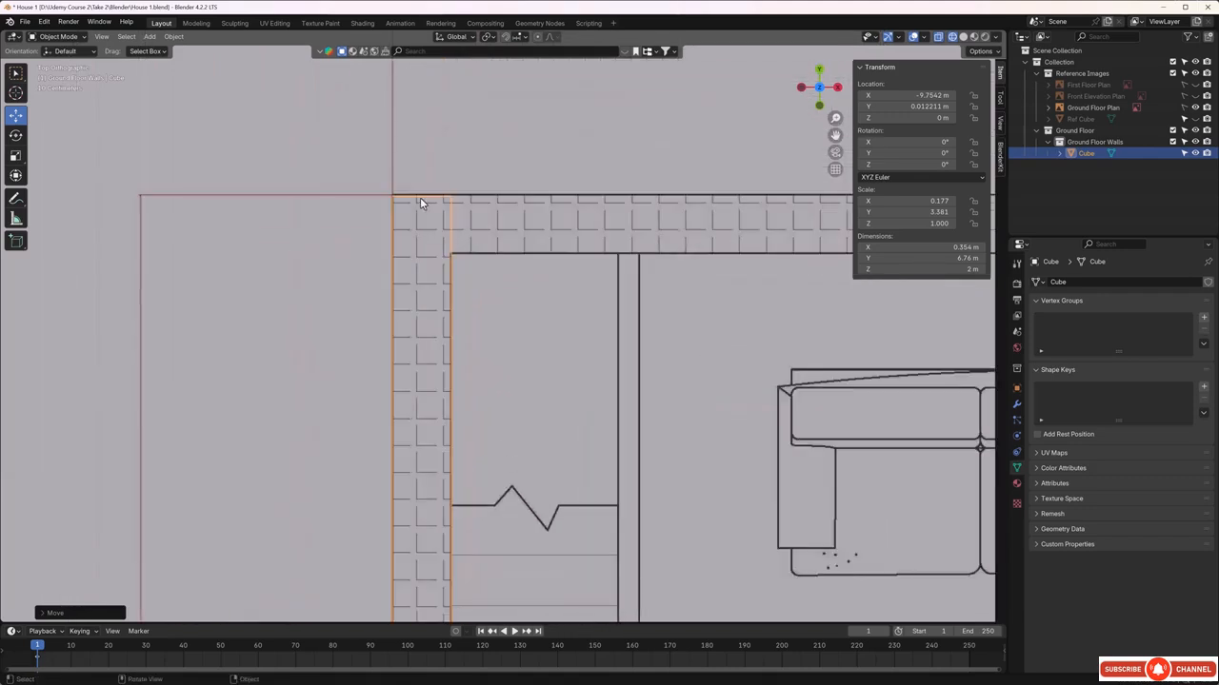
pyautogui.keyDown('shift'); pyautogui.moveTo(442, 215); pyautogui.dragTo(496, 417, button='middle'); pyautogui.keyUp('shift')
pyautogui.scroll(3, 417, 298)
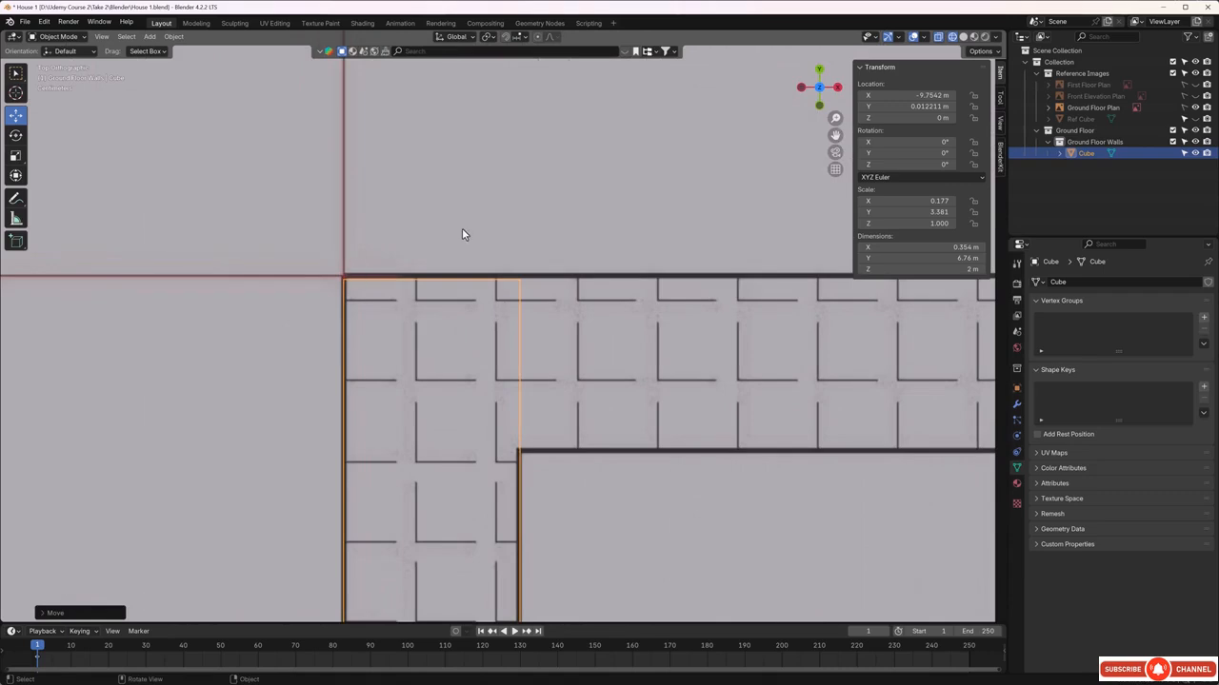
# Move the wall cube's rear end vertices along Y to about 1.0024 m local, meeting the outer wall line on the plan
pyautogui.press('Tab')
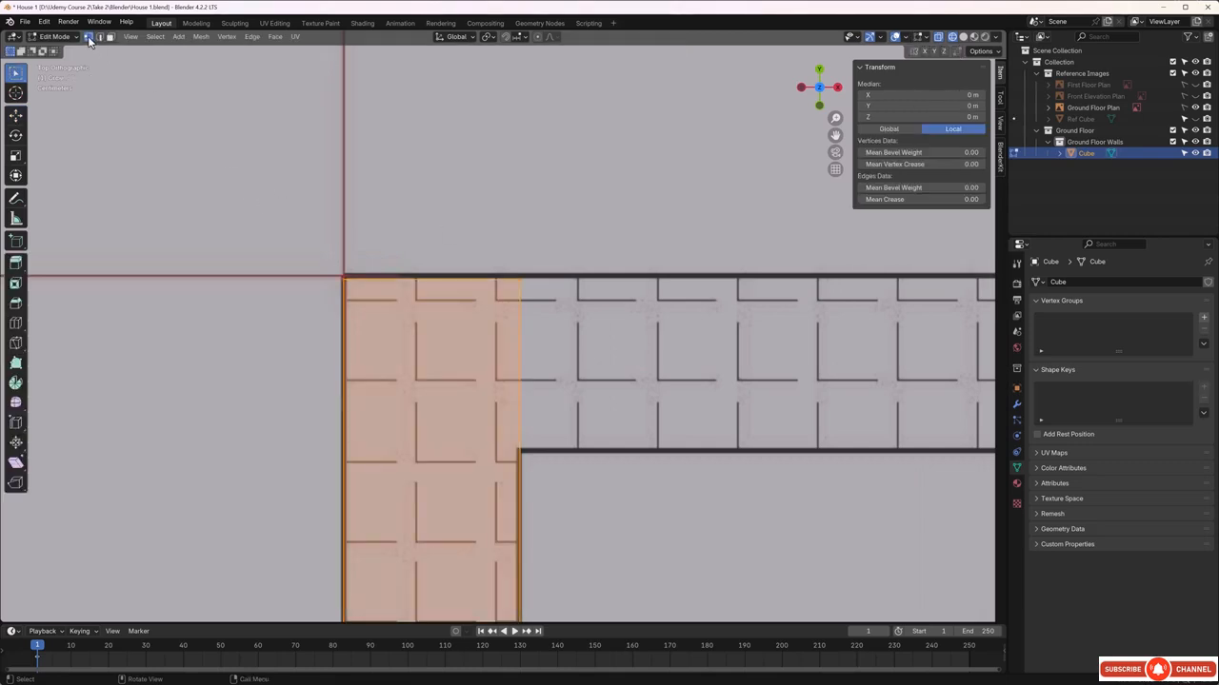
pyautogui.moveTo(239, 228); pyautogui.dragTo(555, 306)
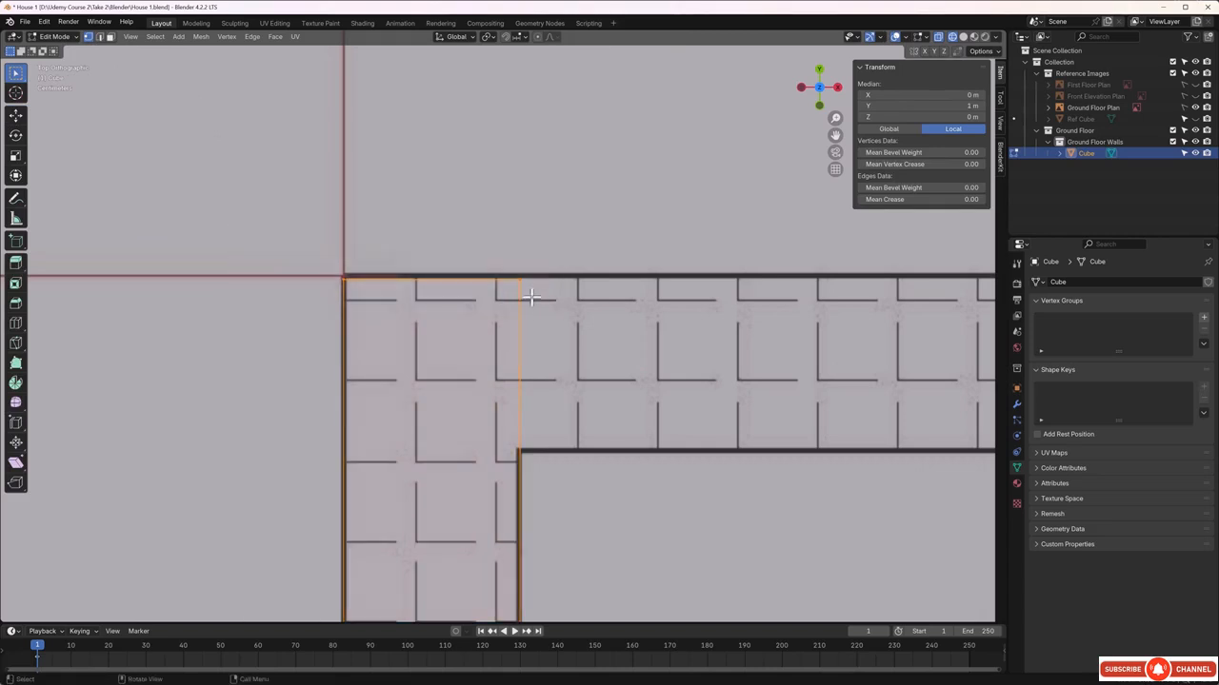
pyautogui.click(526, 210)
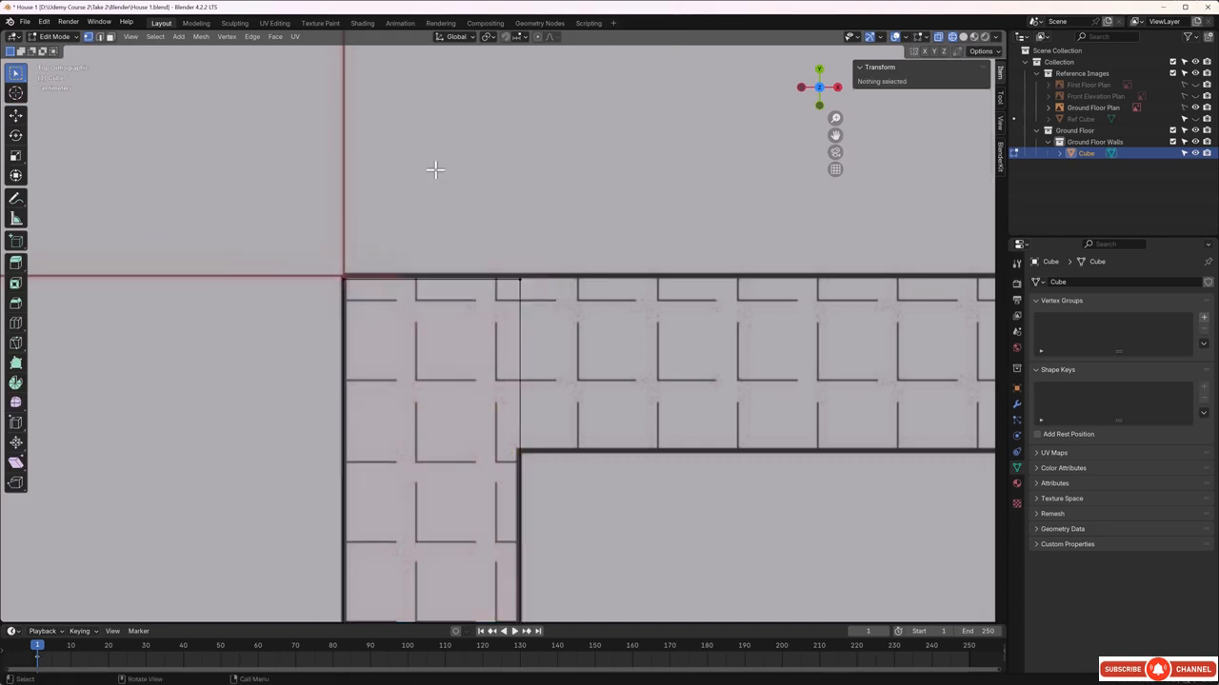
pyautogui.click(14, 116)
pyautogui.moveTo(206, 195); pyautogui.dragTo(535, 322)
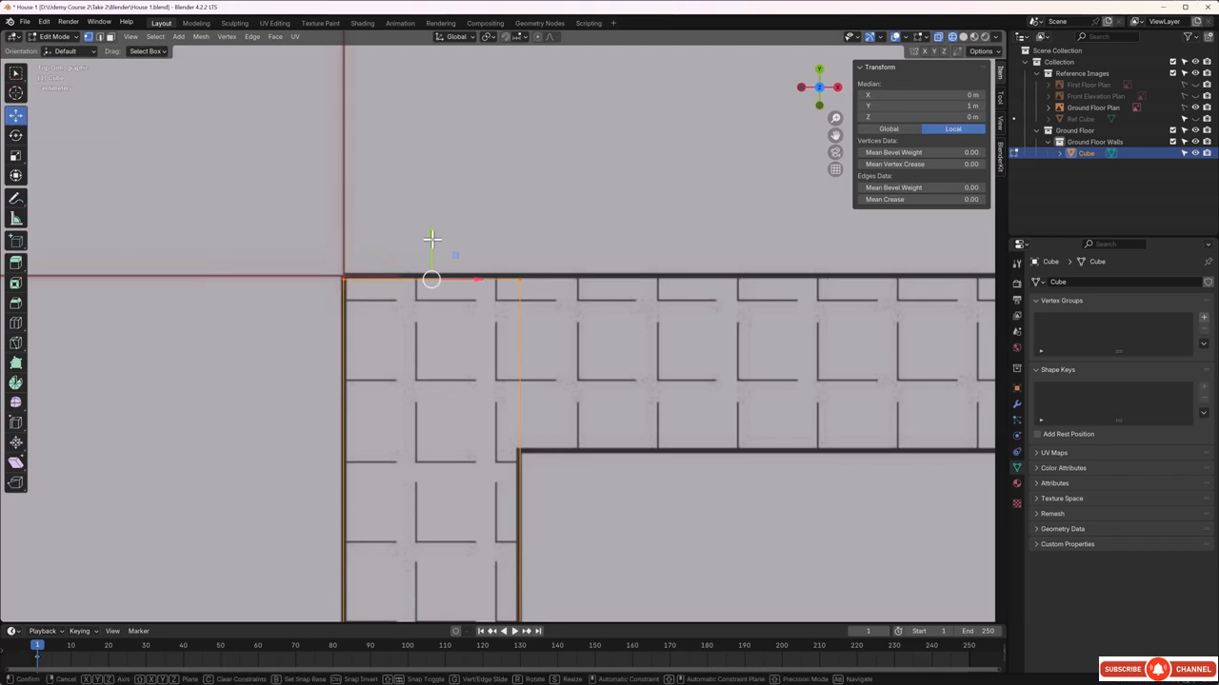
pyautogui.moveTo(431, 240); pyautogui.dragTo(431, 237)
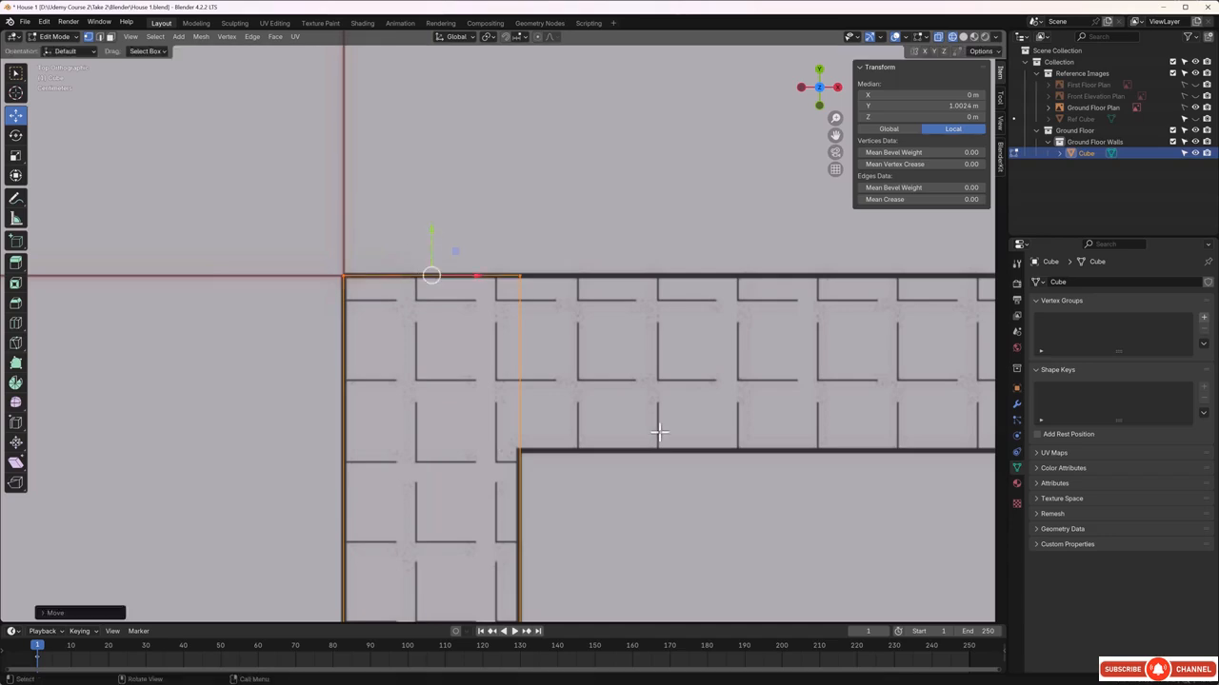
pyautogui.moveTo(657, 430)
pyautogui.mouseDown(button='middle')
pyautogui.moveTo(708, 498)
pyautogui.moveTo(640, 437)
pyautogui.mouseUp(button='middle')
pyautogui.scroll(-6, 641, 437)
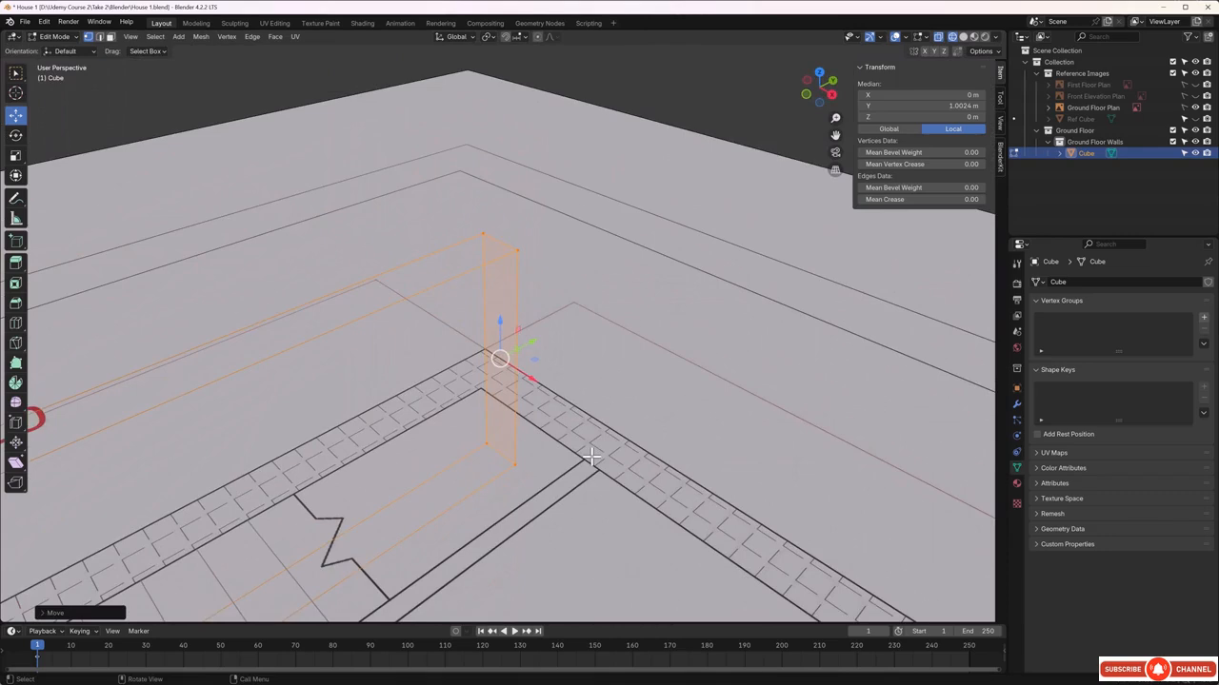
pyautogui.press('Tab')
# Raise the wall cube along Z to about 1.006 m so its base sits just above the ground line
pyautogui.scroll(-3, 588, 454)
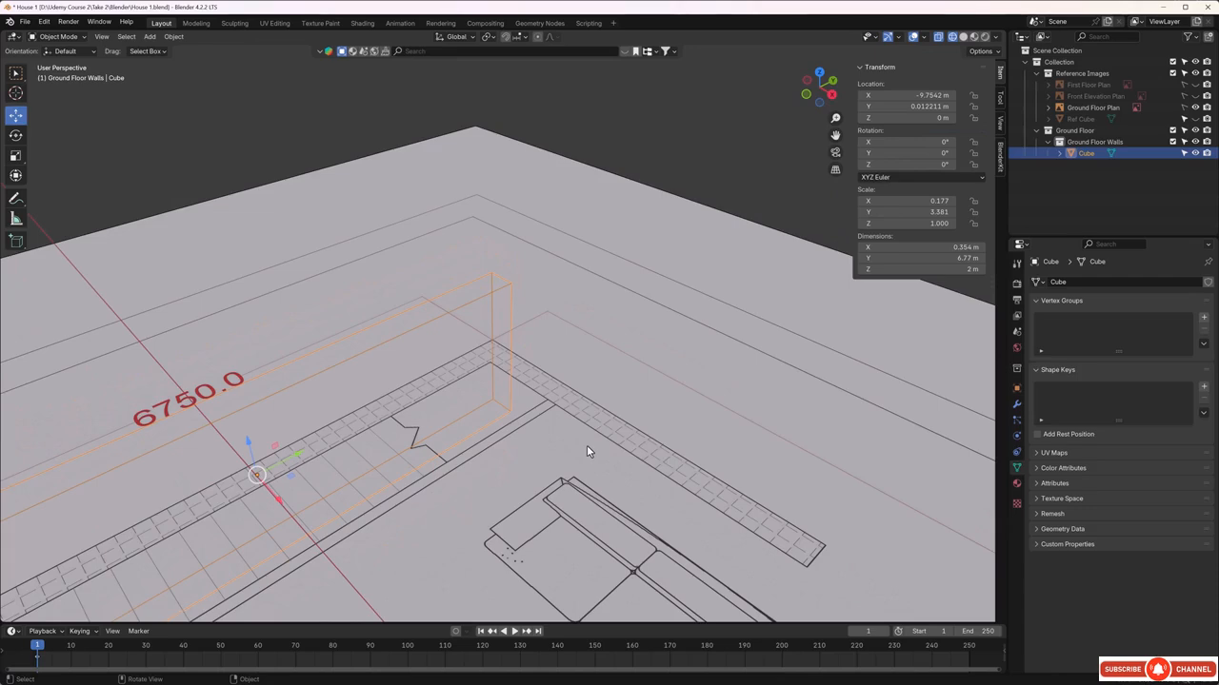
pyautogui.press('KP_1')
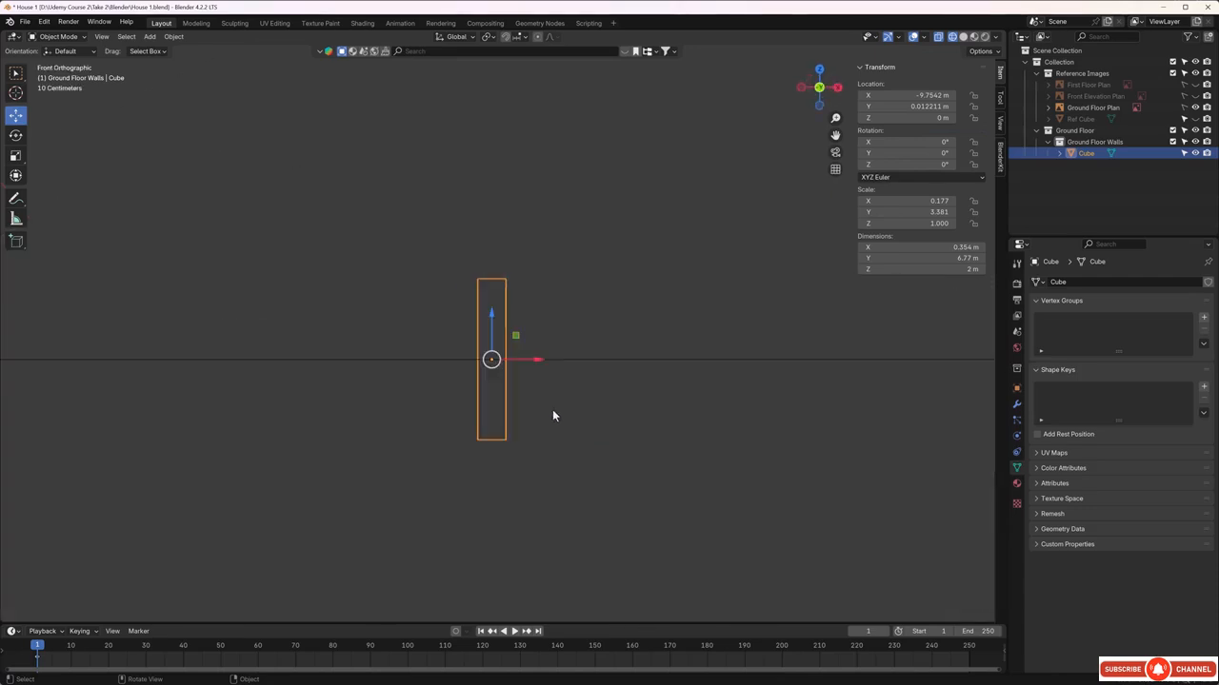
pyautogui.scroll(2, 530, 354)
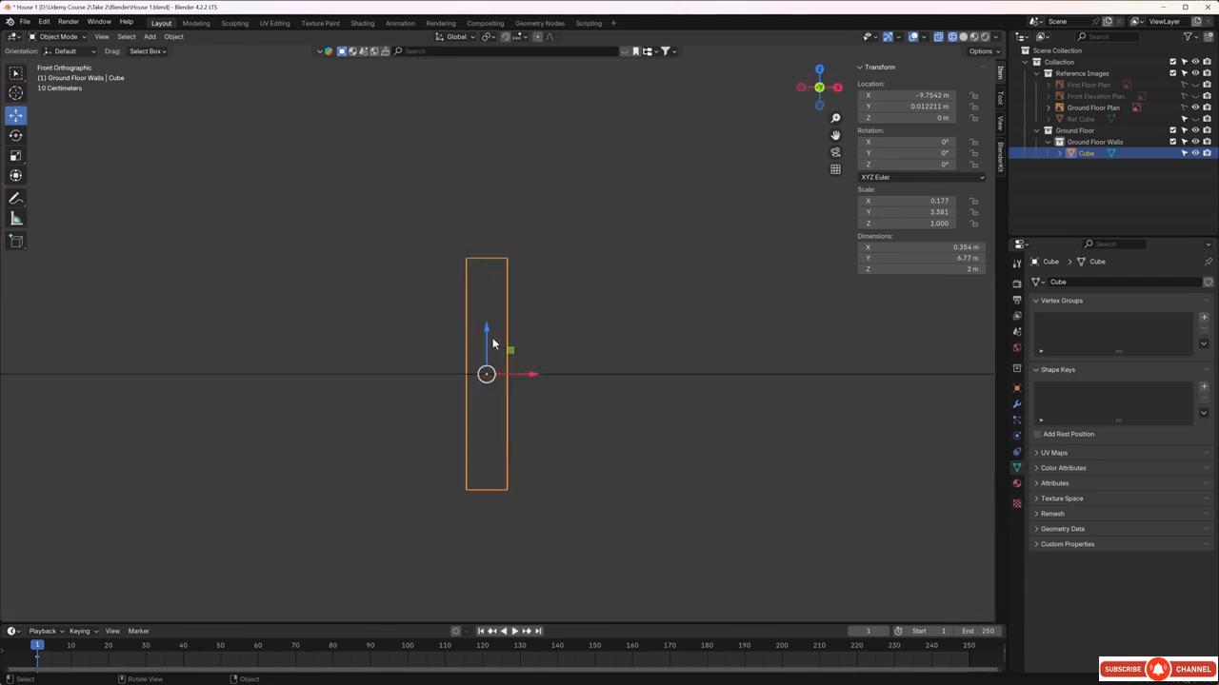
pyautogui.moveTo(490, 340); pyautogui.dragTo(527, 214)
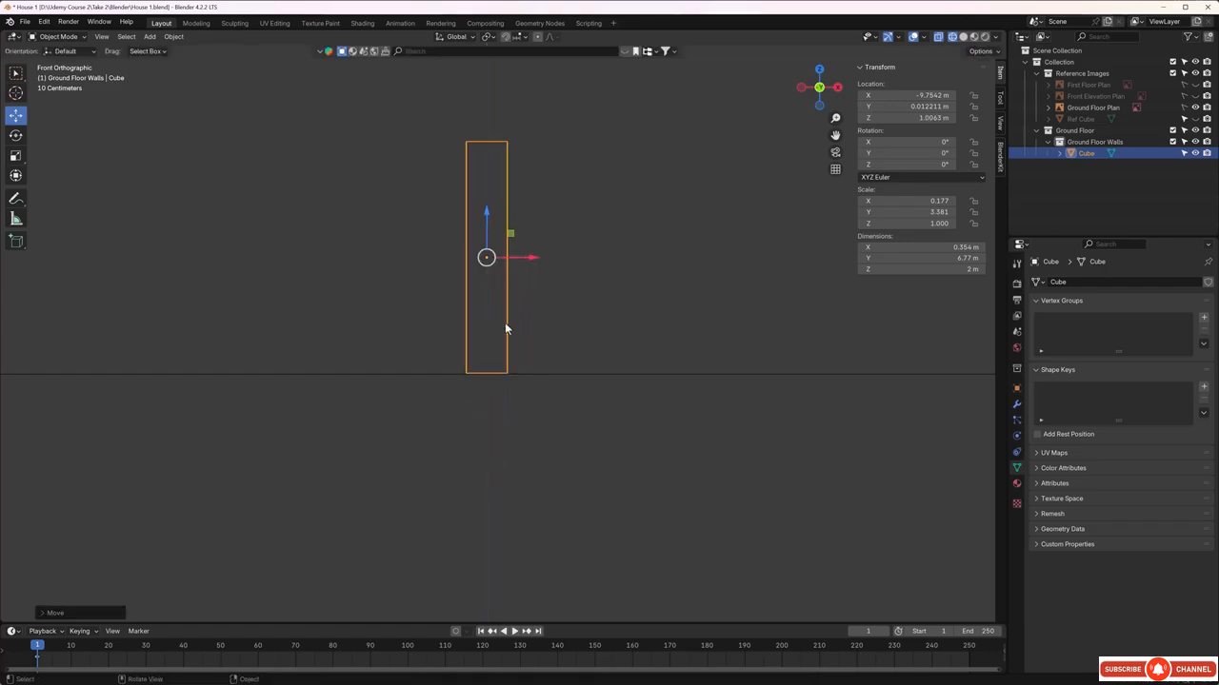
# Lower the wall cube slightly along Z to about 1.0019 m, bringing its base closer to the ground line
pyautogui.scroll(7, 502, 400)
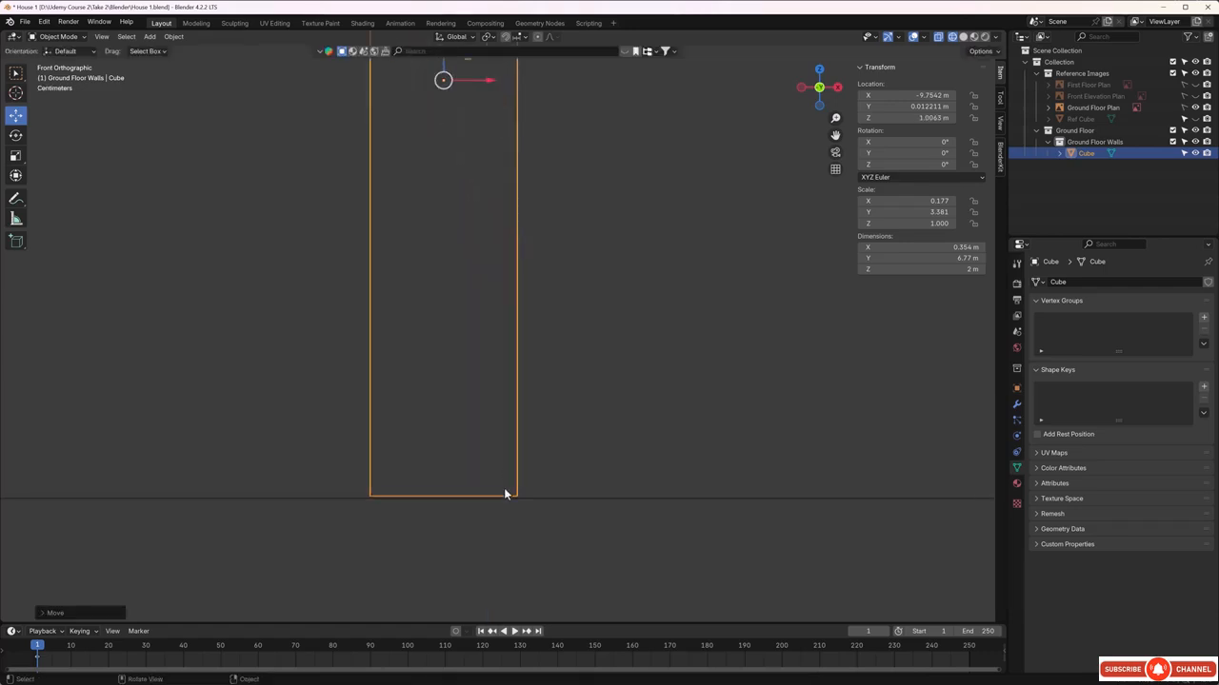
pyautogui.keyDown('shift'); pyautogui.moveTo(502, 488); pyautogui.dragTo(555, 362, button='middle'); pyautogui.keyUp('shift')
pyautogui.scroll(2, 539, 314)
pyautogui.scroll(2, 539, 320)
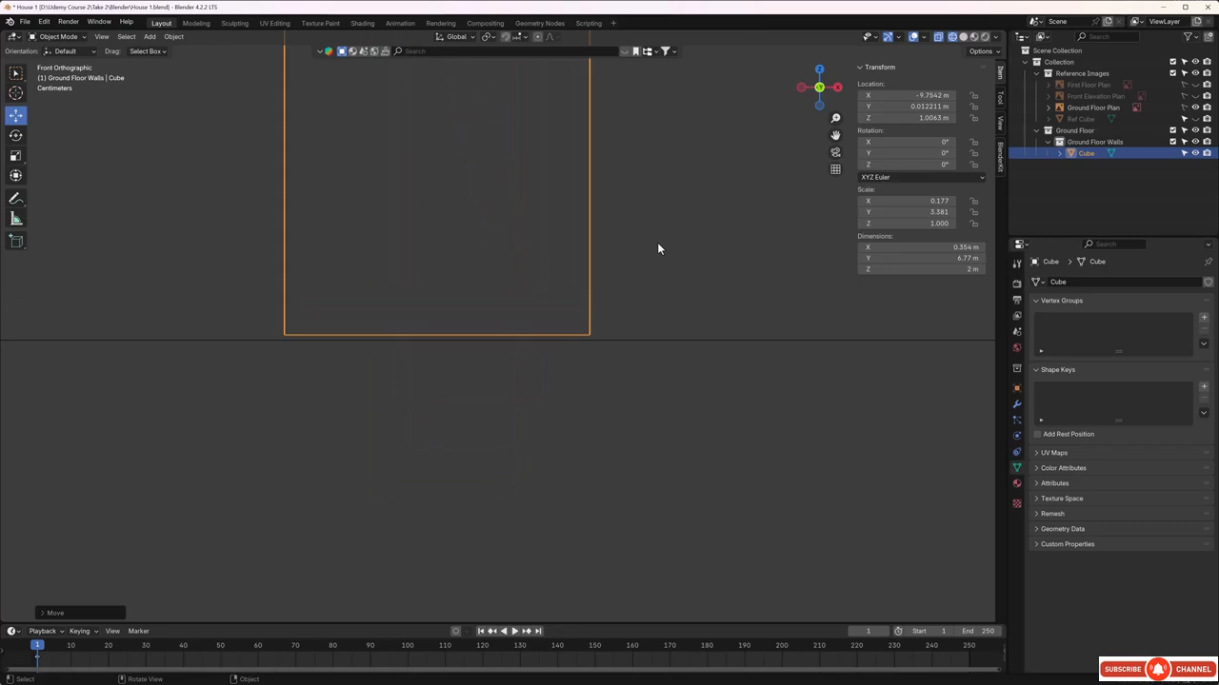
pyautogui.press('g')
pyautogui.press('z')
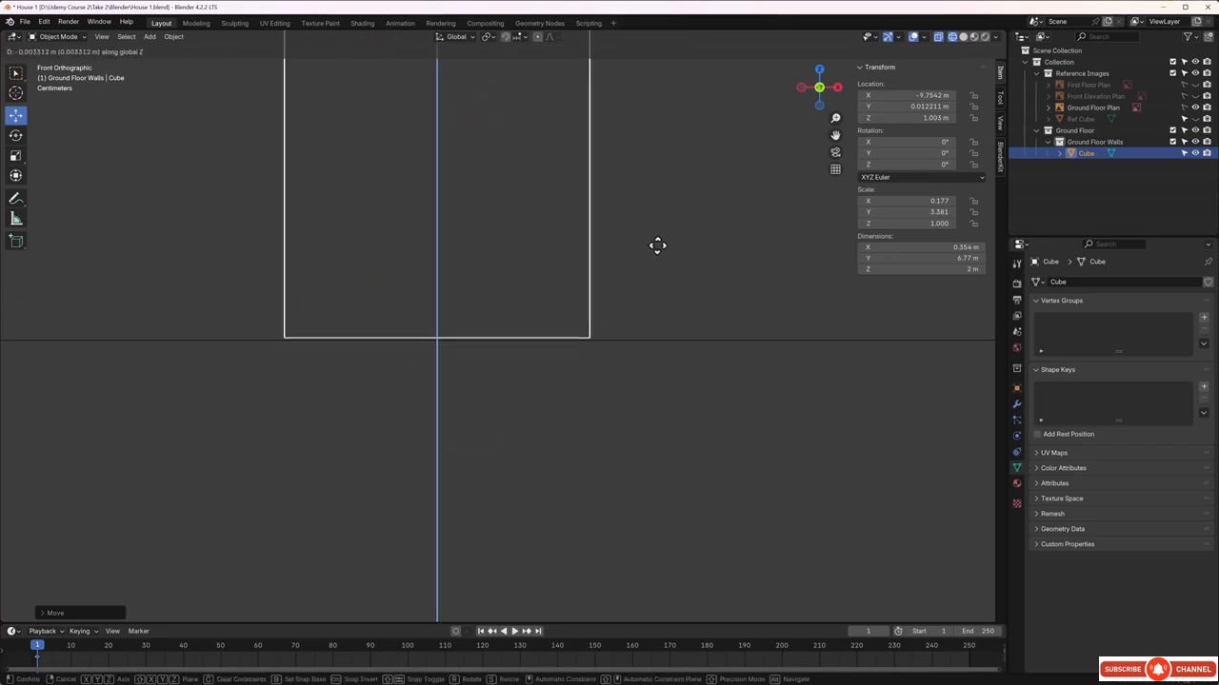
pyautogui.click(655, 247)
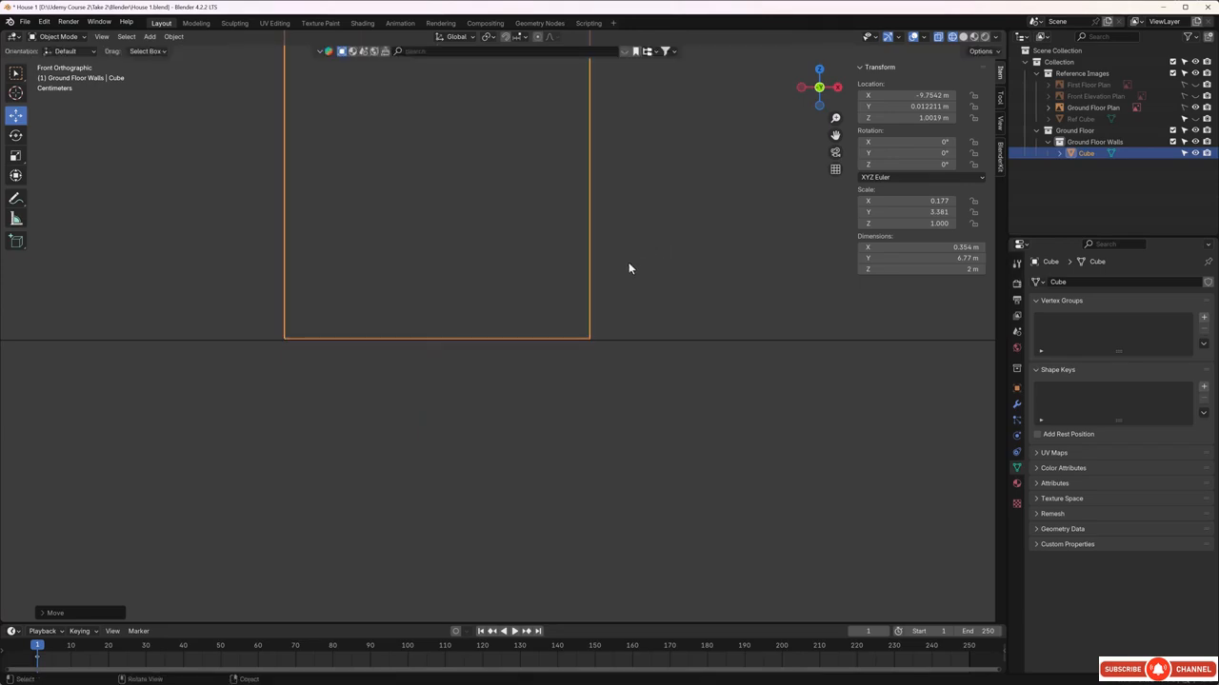
# Show the Front Elevation Plan reference image behind the wall cube
pyautogui.moveTo(628, 261); pyautogui.dragTo(617, 318, button='middle')
pyautogui.scroll(-4, 614, 326)
pyautogui.moveTo(432, 333); pyautogui.dragTo(456, 327, button='middle')
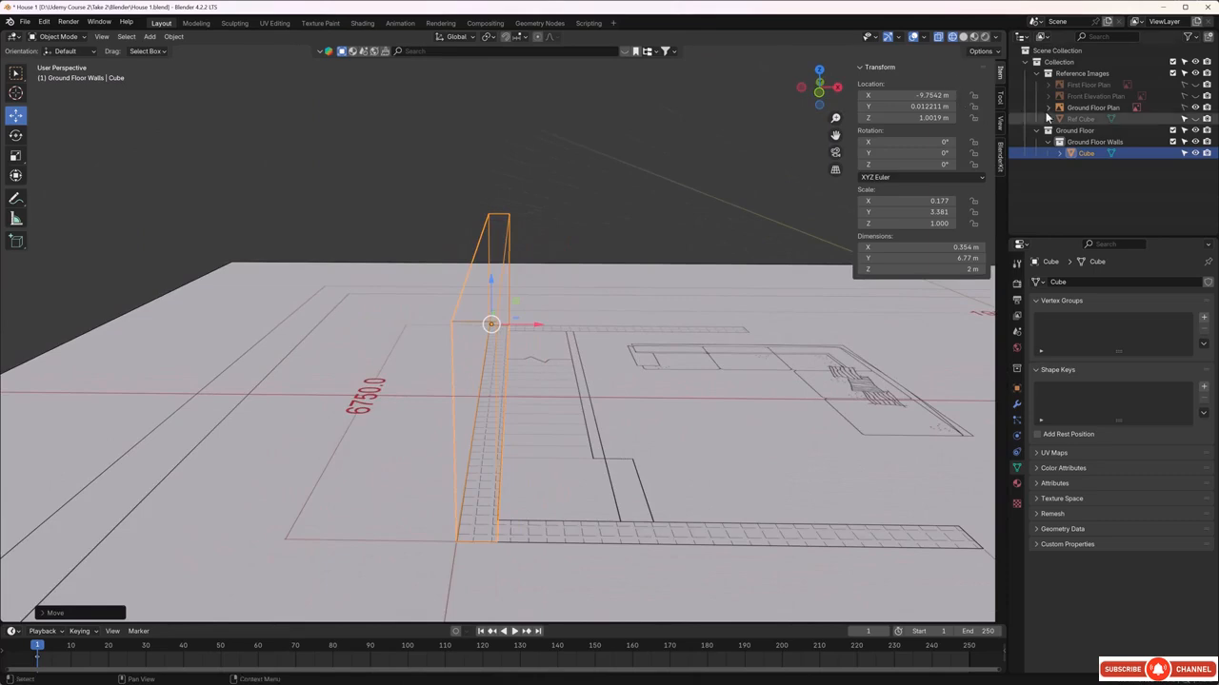
pyautogui.click(1195, 97)
pyautogui.moveTo(633, 177); pyautogui.dragTo(580, 267, button='middle')
pyautogui.scroll(2, 442, 299)
# Raise the wall cube's top face along Z to about 1.99 m local, near the 3040 height line on the elevation
pyautogui.press('Tab')
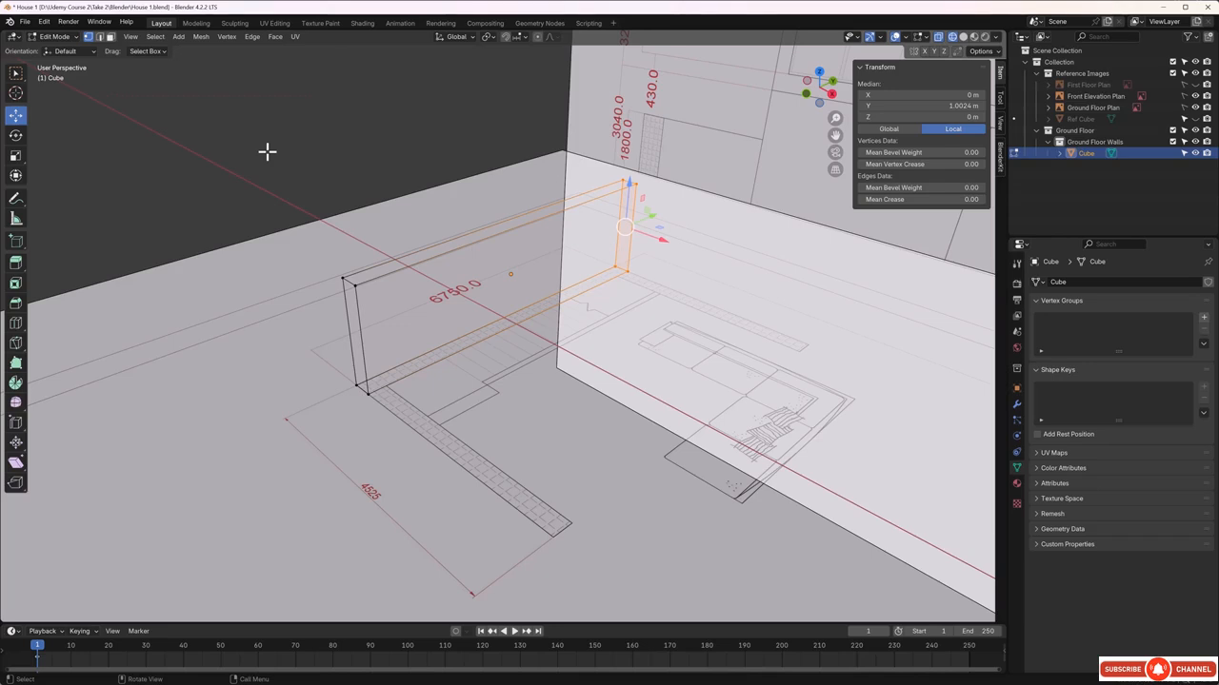
pyautogui.press('3')
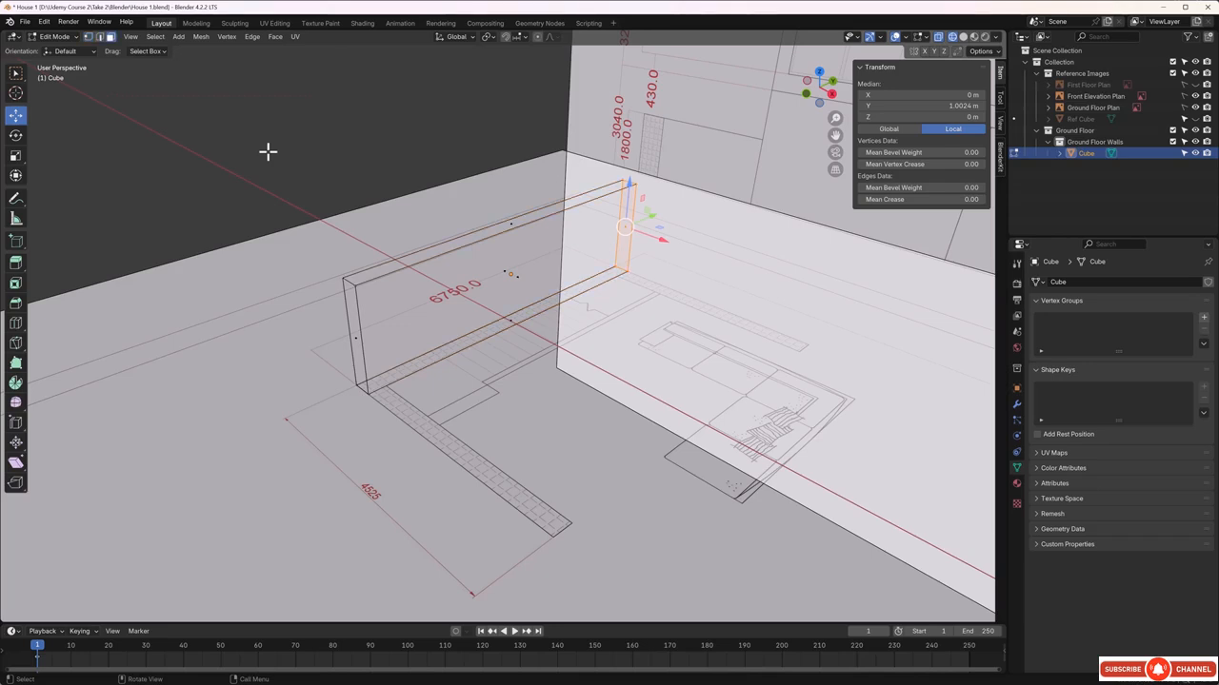
pyautogui.scroll(2, 506, 224)
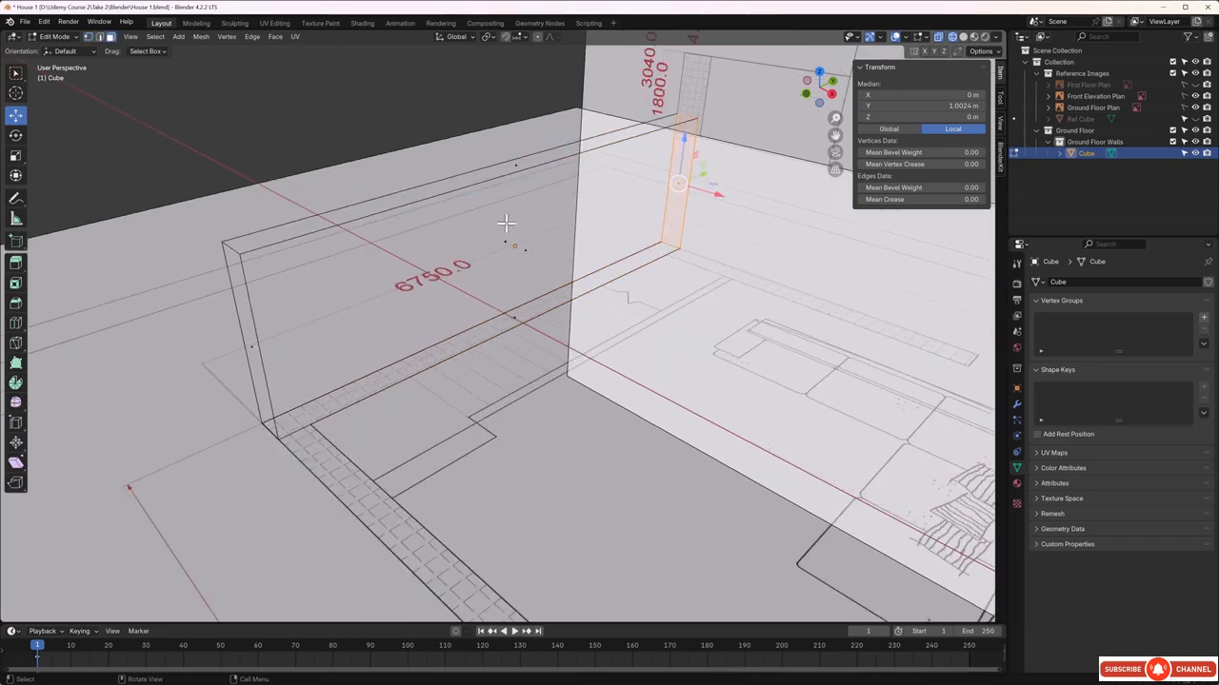
pyautogui.scroll(2, 506, 224)
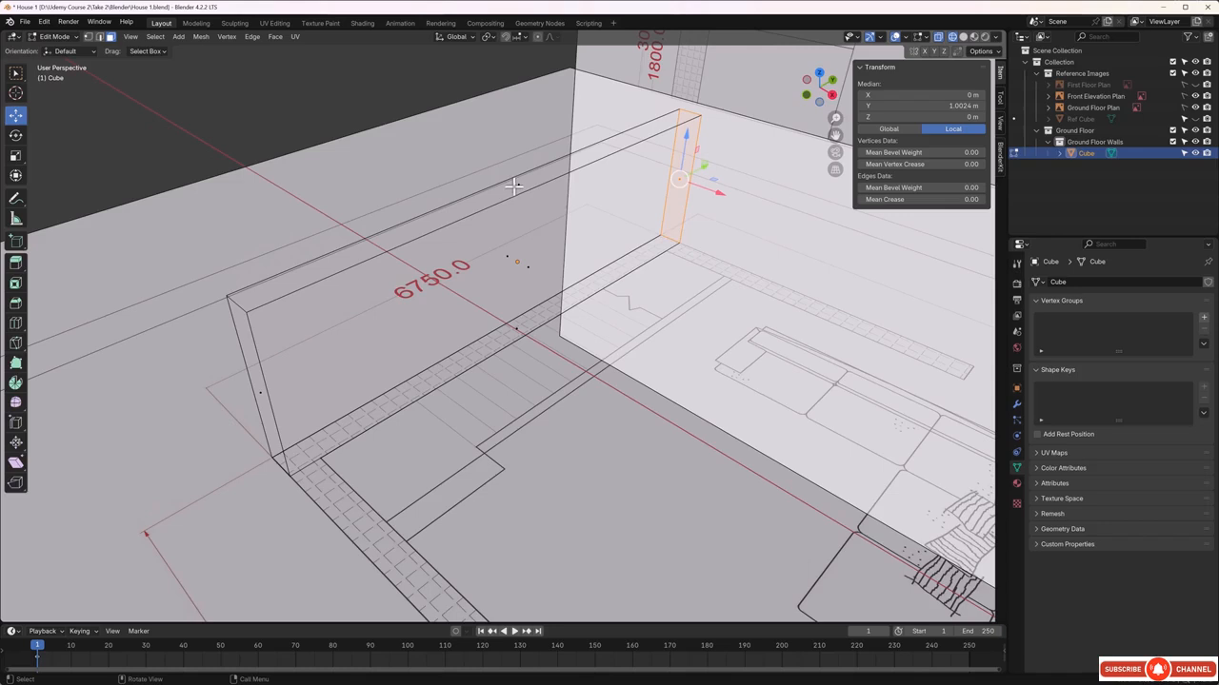
pyautogui.click(518, 184)
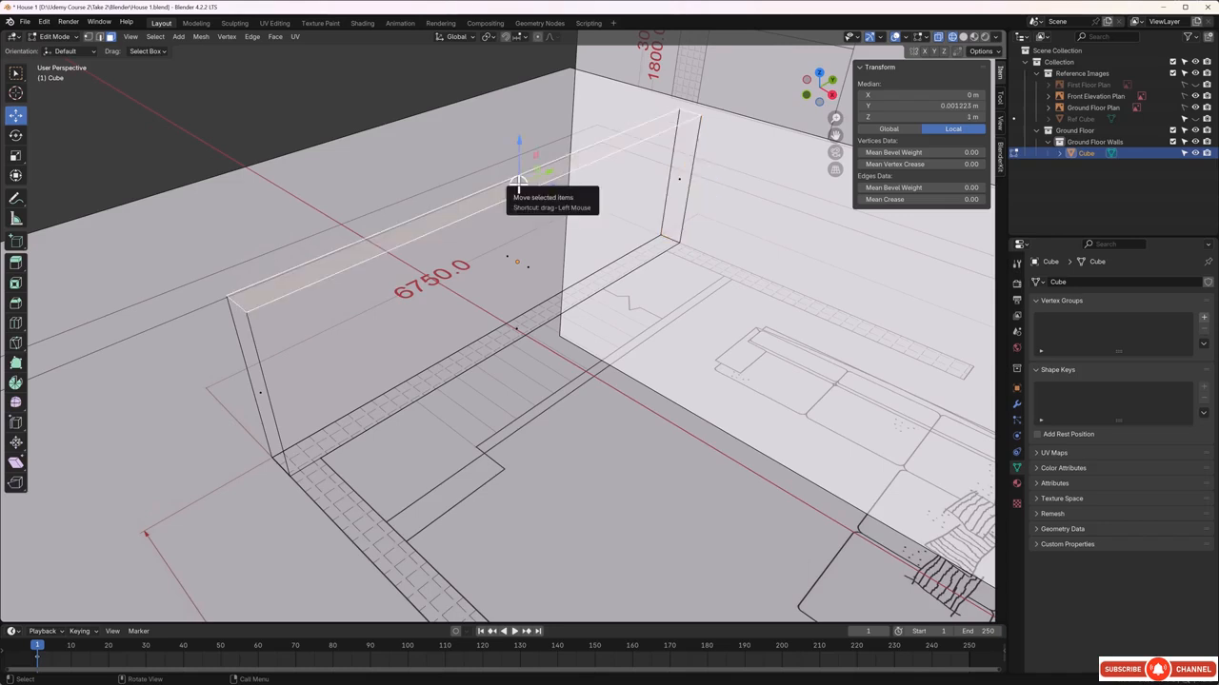
pyautogui.press('KP_1')
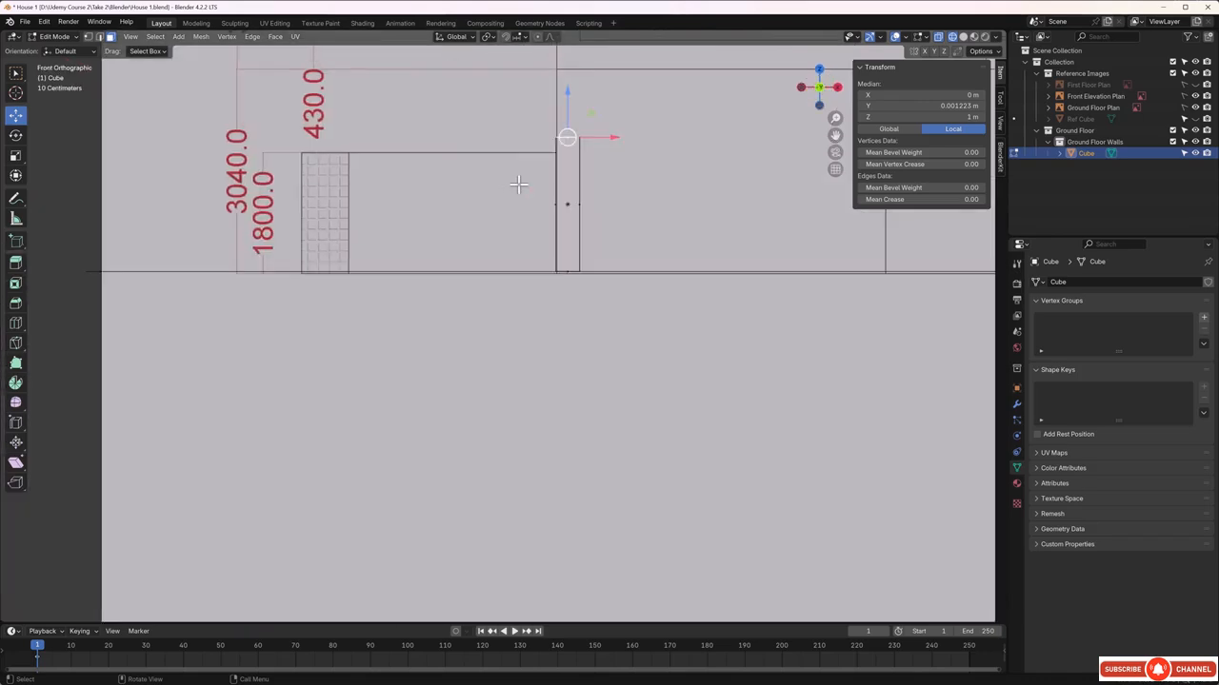
pyautogui.keyDown('shift'); pyautogui.moveTo(541, 177); pyautogui.dragTo(508, 234, button='middle'); pyautogui.keyUp('shift')
pyautogui.moveTo(537, 230); pyautogui.dragTo(540, 158)
pyautogui.scroll(5, 567, 176)
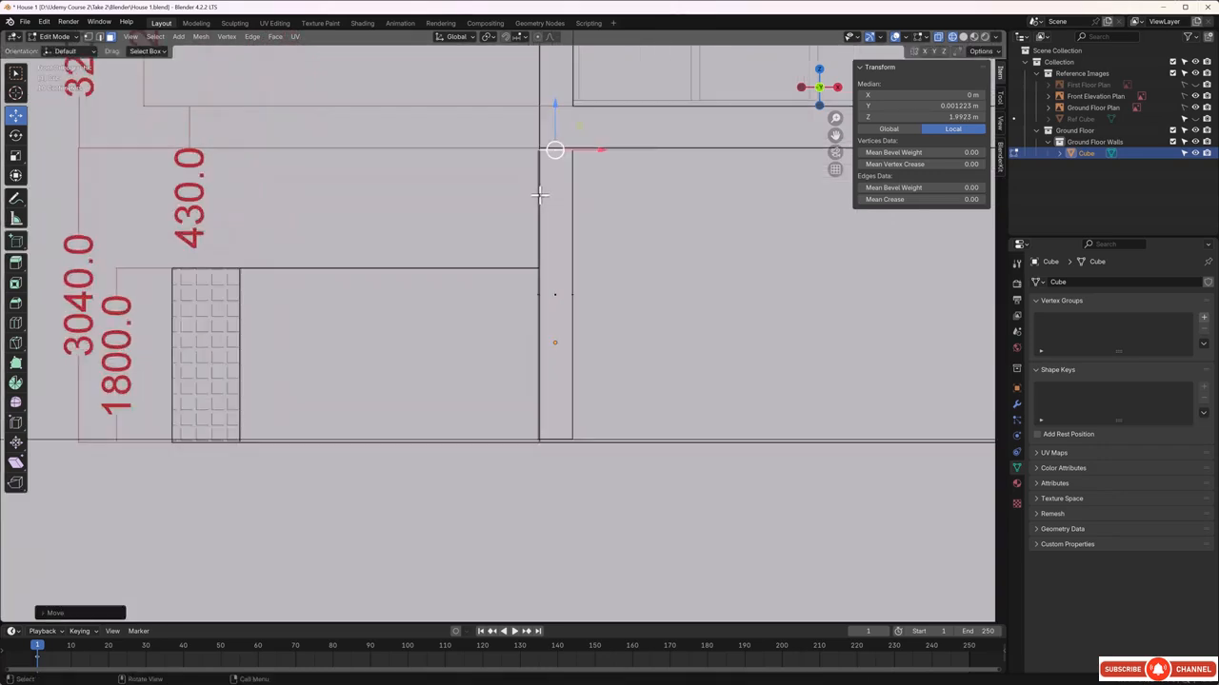
# Fine-tune the top face's height to about 2.0125 m local Z so it meets the 3040 elevation line
pyautogui.scroll(5, 492, 218)
pyautogui.keyDown('shift'); pyautogui.moveTo(492, 218); pyautogui.dragTo(497, 358, button='middle'); pyautogui.keyUp('shift')
pyautogui.scroll(2, 469, 252)
pyautogui.moveTo(467, 198); pyautogui.dragTo(473, 184)
pyautogui.scroll(-2, 458, 266)
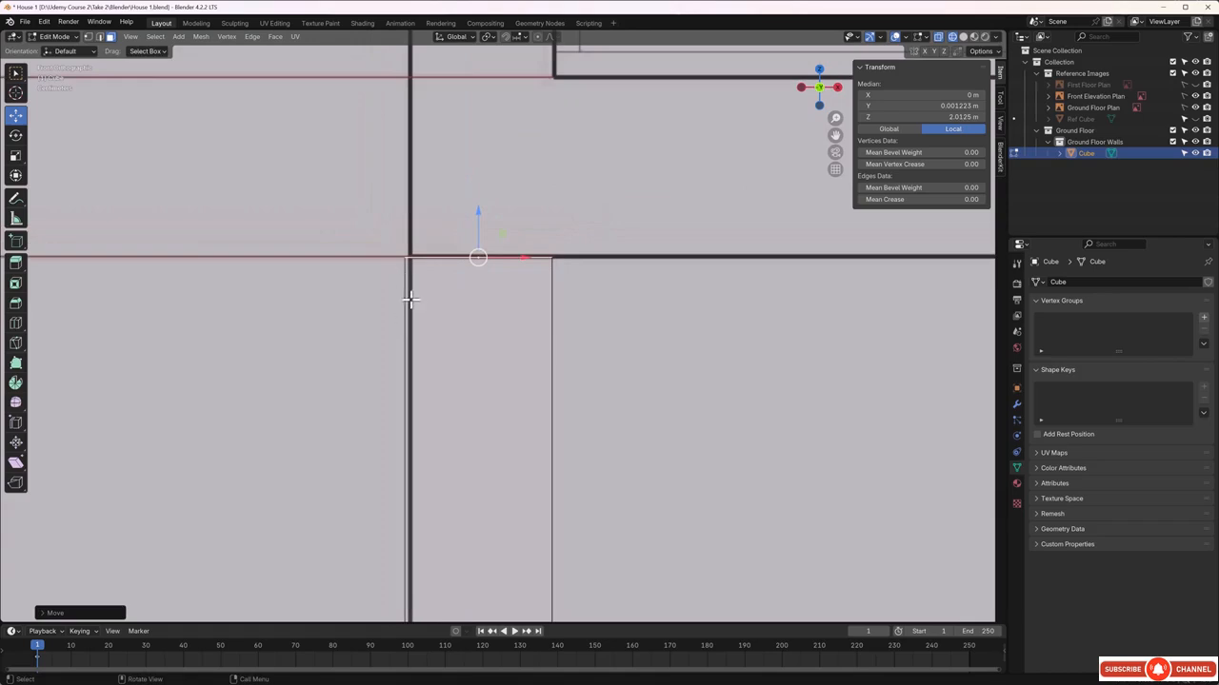
# Deselect the wall's top face and hide the Front Elevation Plan reference image
pyautogui.scroll(-3, 404, 301)
pyautogui.moveTo(427, 366); pyautogui.dragTo(499, 446, button='middle')
pyautogui.moveTo(563, 392); pyautogui.dragTo(527, 393, button='middle')
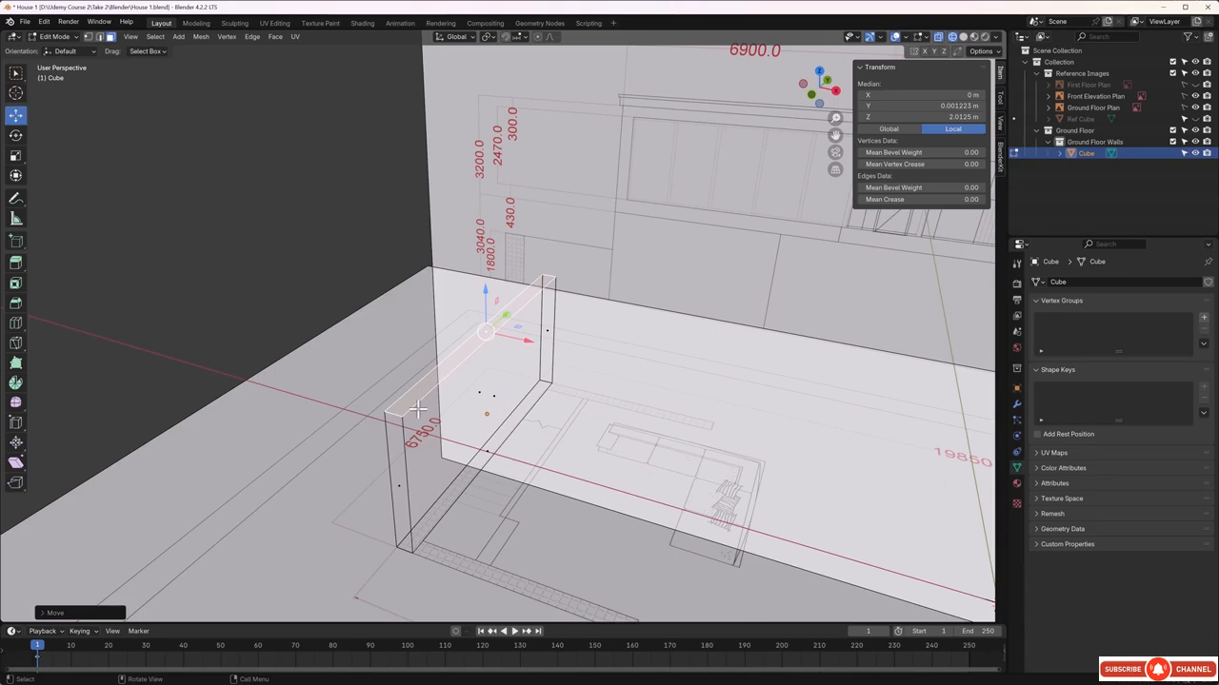
pyautogui.moveTo(550, 426); pyautogui.dragTo(492, 369, button='middle')
pyautogui.click(382, 227)
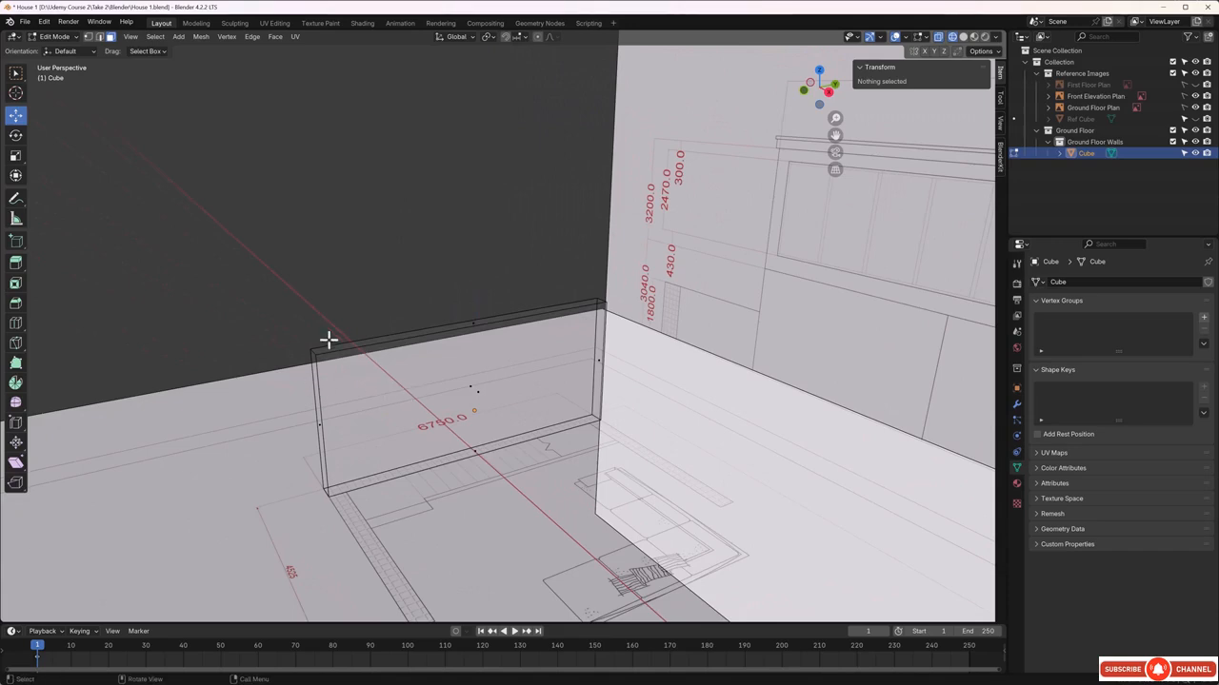
pyautogui.moveTo(327, 339); pyautogui.dragTo(473, 398, button='middle')
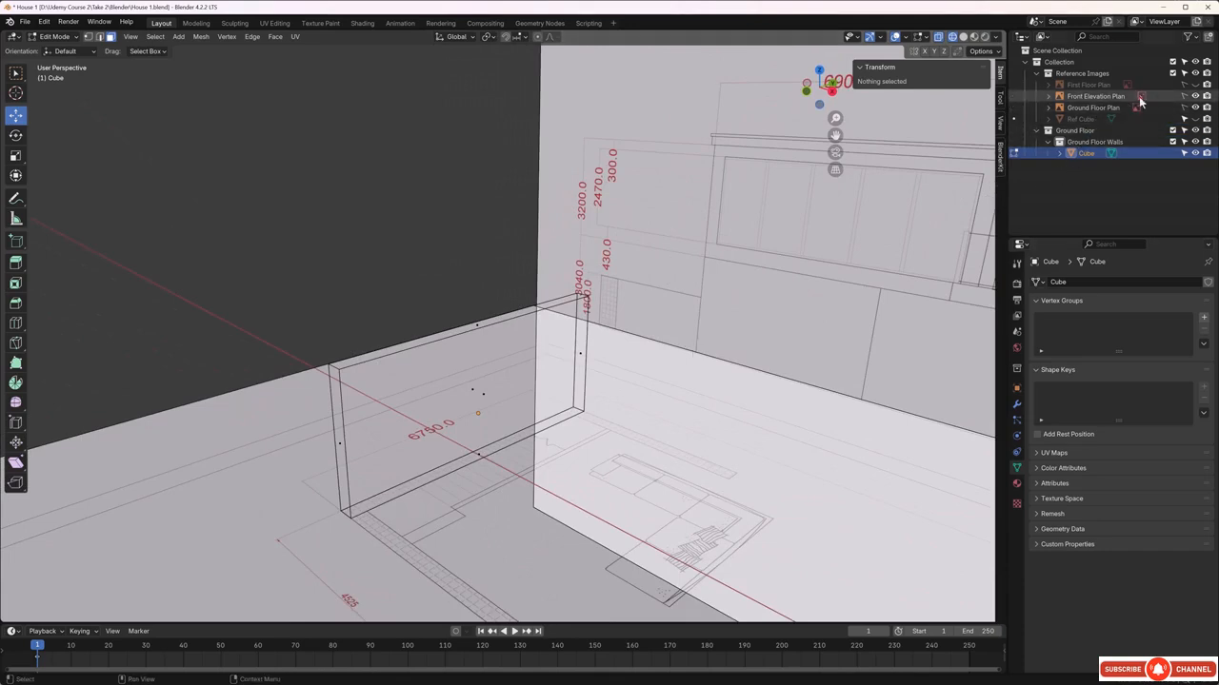
pyautogui.click(1195, 96)
# Switch the viewport shading from Wireframe to Solid
pyautogui.moveTo(585, 343); pyautogui.dragTo(566, 408, button='middle')
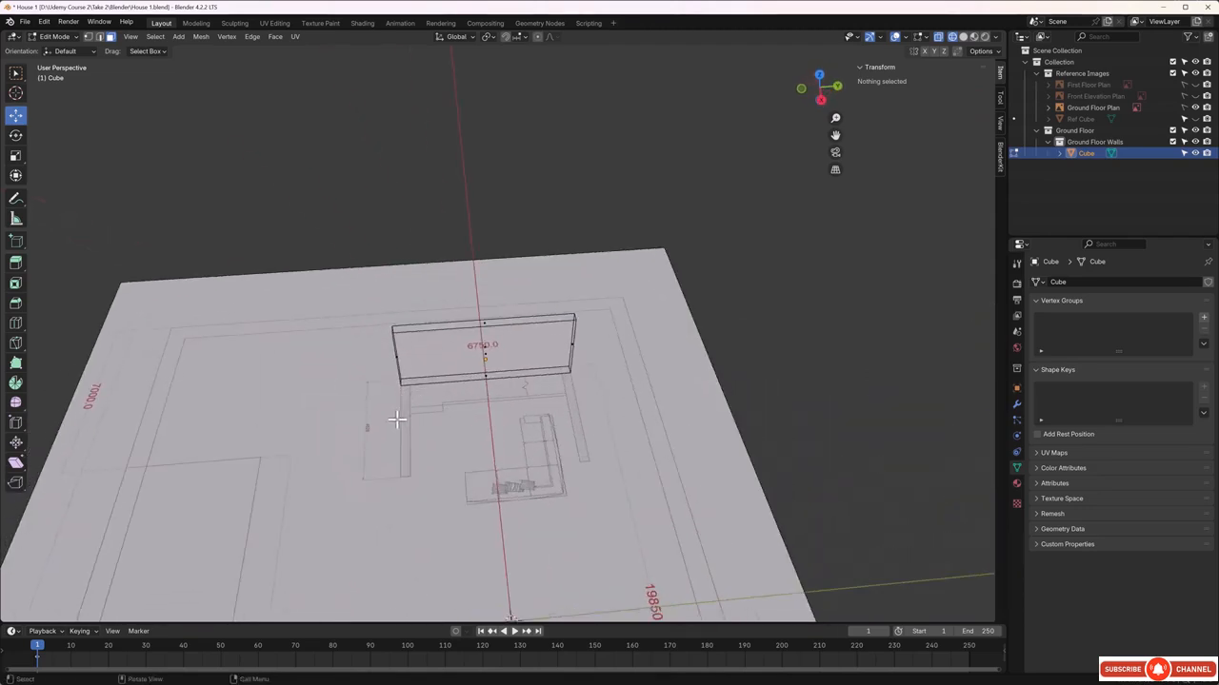
pyautogui.scroll(5, 400, 422)
pyautogui.moveTo(515, 328); pyautogui.dragTo(606, 280, button='middle')
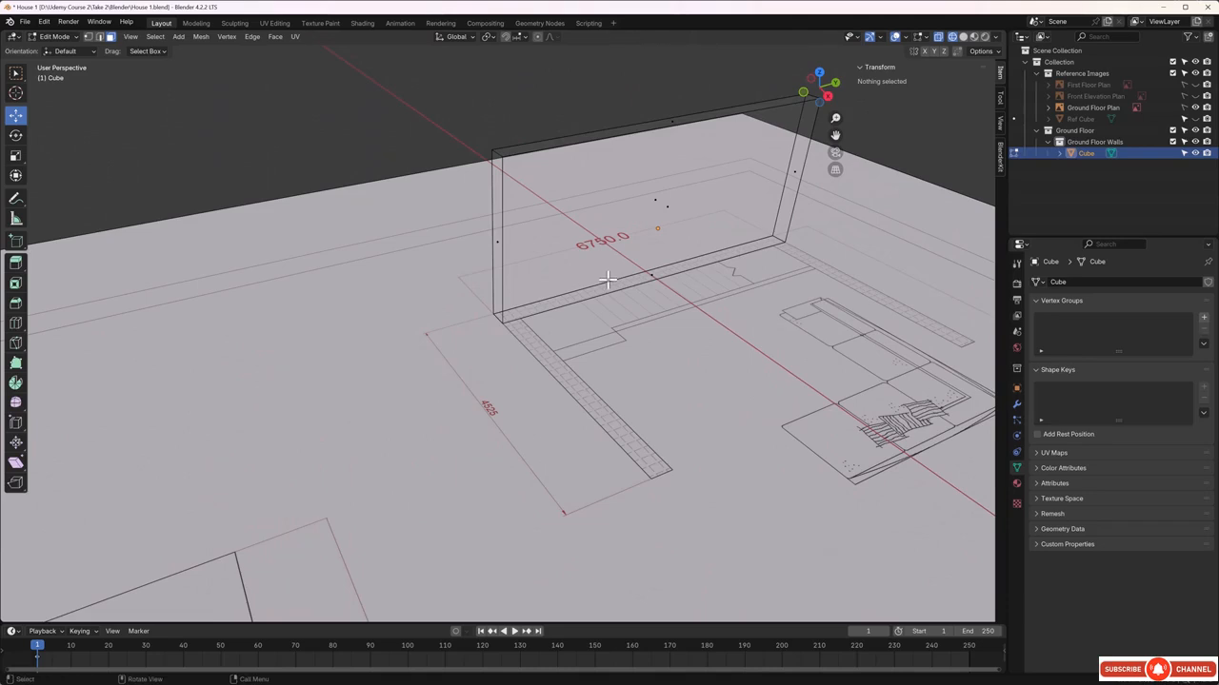
pyautogui.press('z')
pyautogui.press('z')
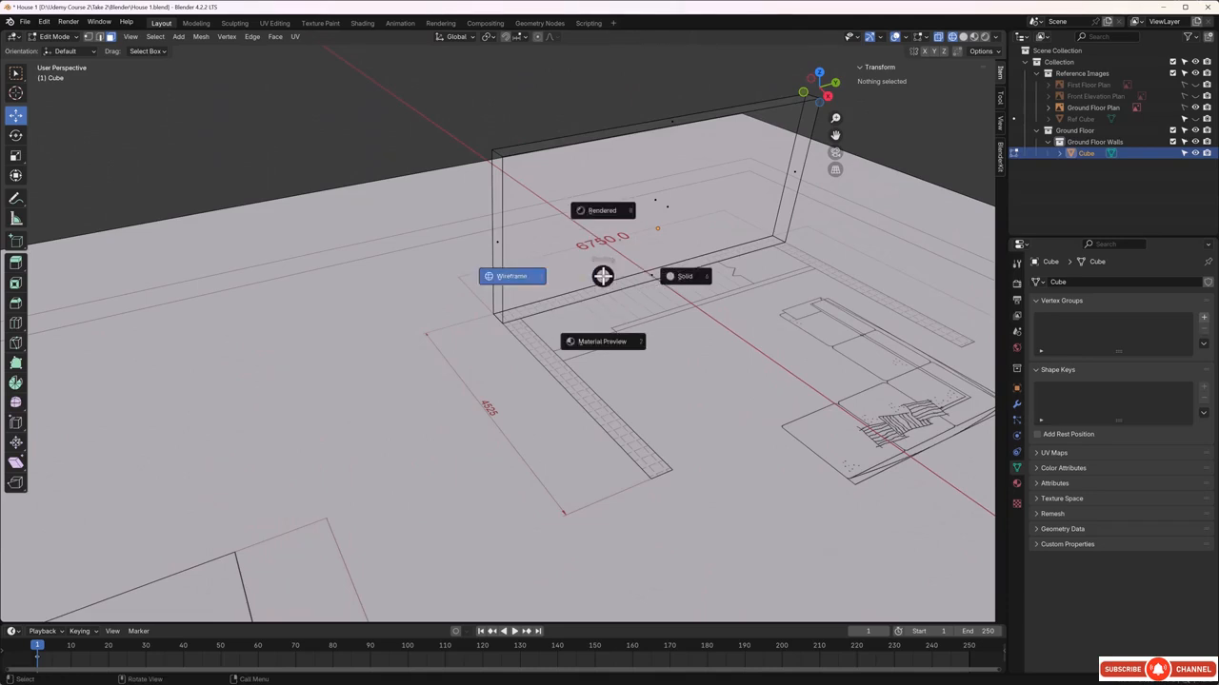
pyautogui.click(676, 278)
# Add one vertical loop cut near the wall's front end at about -0.891 m local Y, matching the adjoining 4525 wall's inner edge
pyautogui.moveTo(601, 308)
pyautogui.mouseDown(button='middle')
pyautogui.moveTo(644, 291)
pyautogui.moveTo(560, 317)
pyautogui.mouseUp(button='middle')
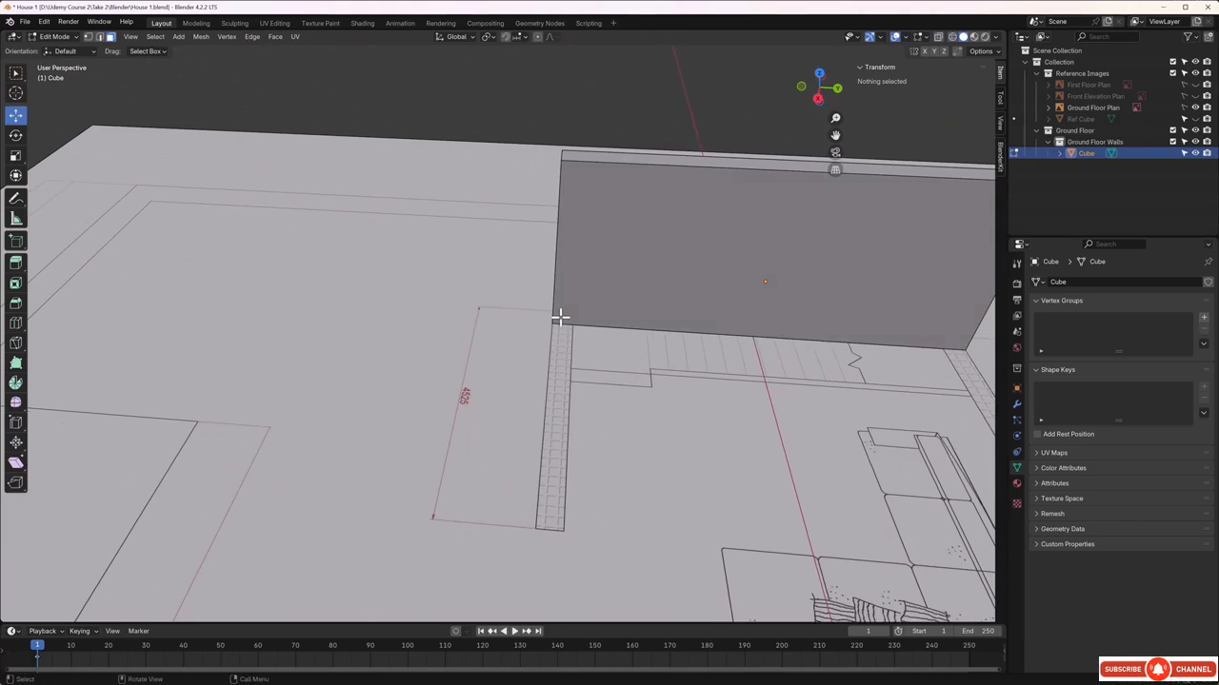
pyautogui.click(100, 38)
pyautogui.click(645, 165)
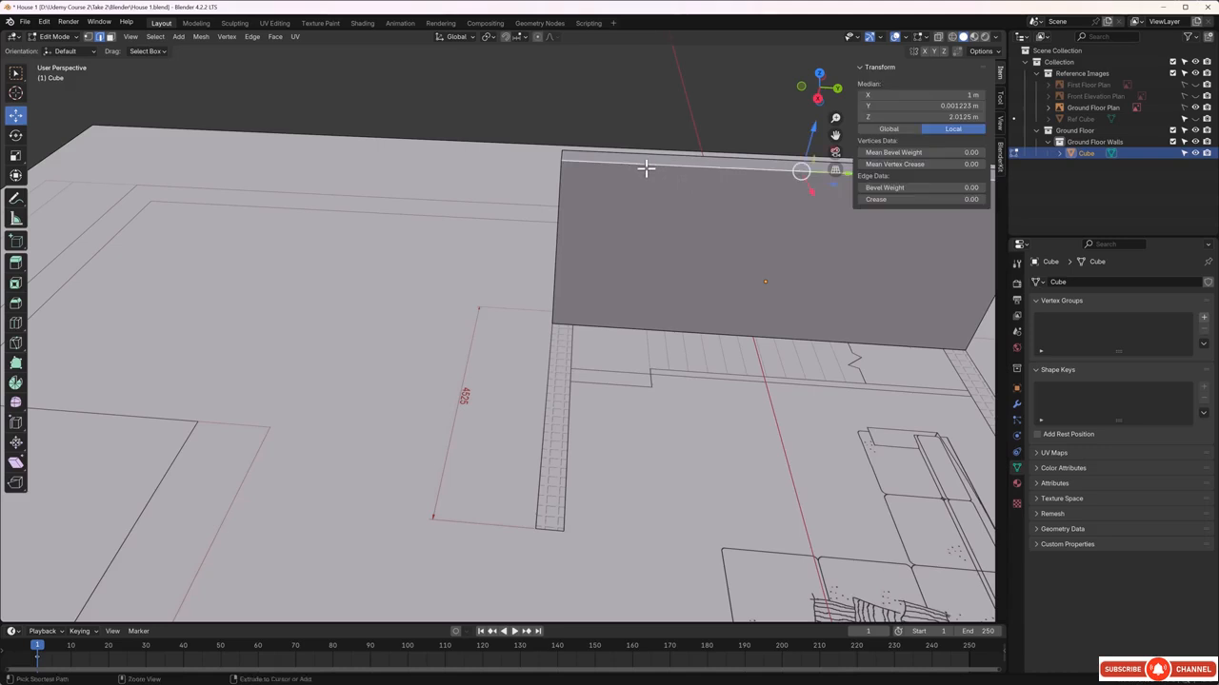
pyautogui.hotkey('ctrl', 'r')
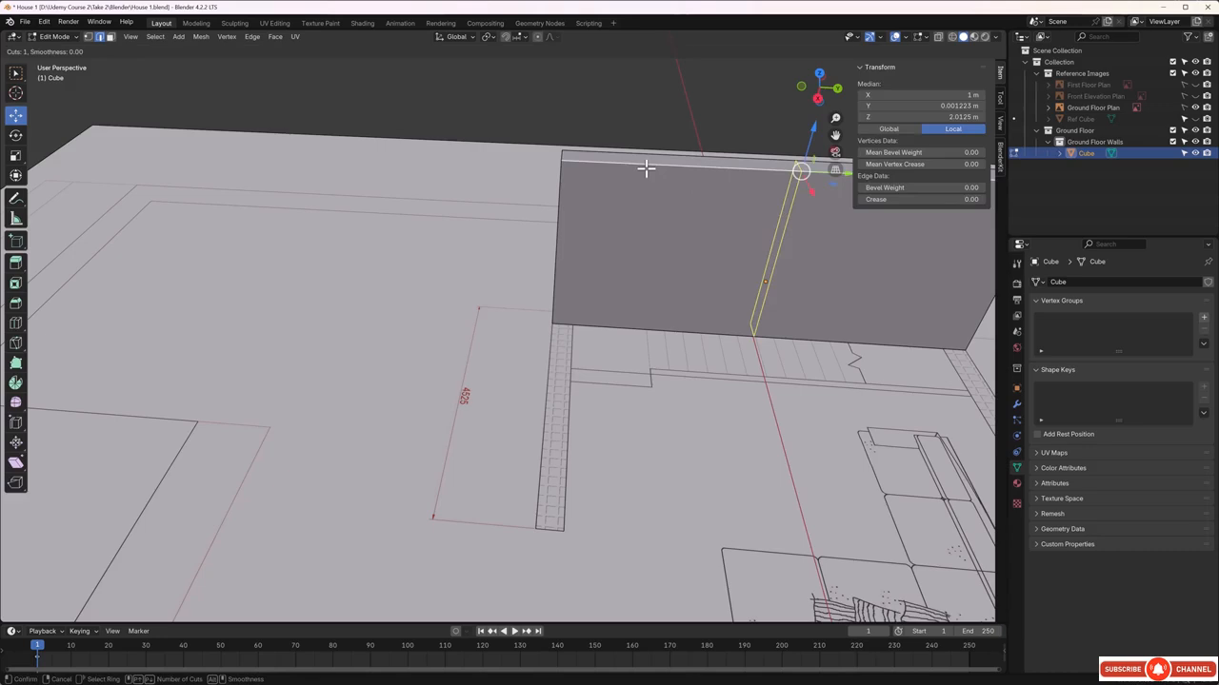
pyautogui.click(646, 168)
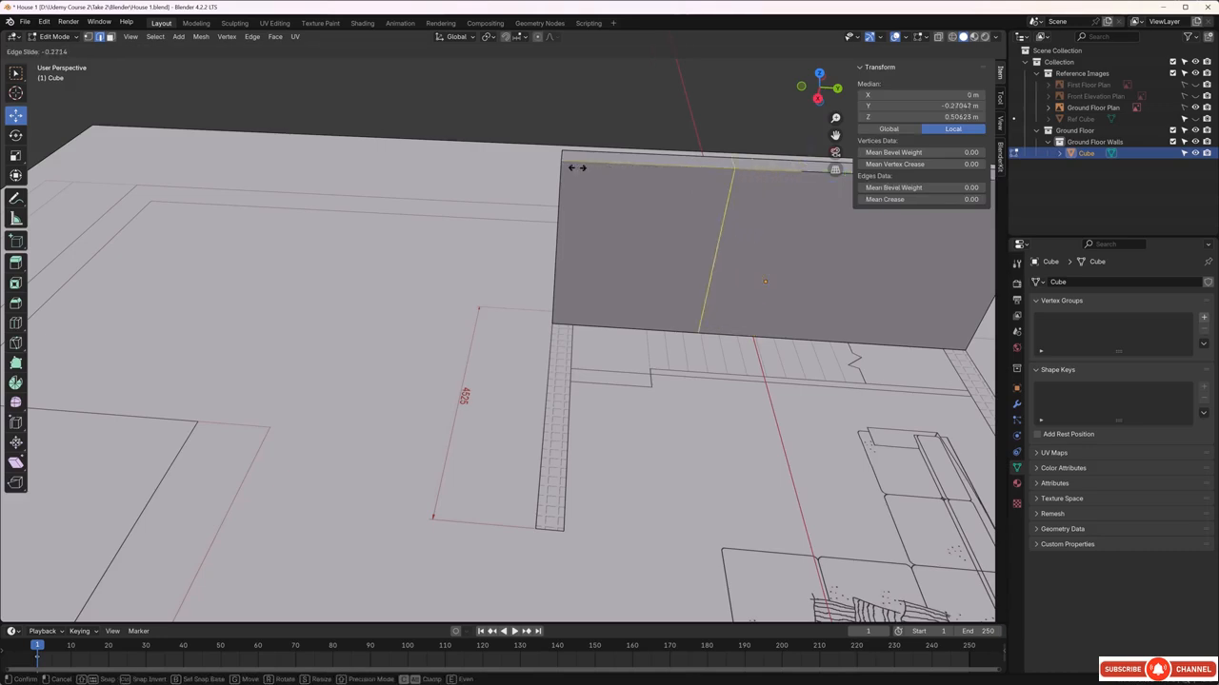
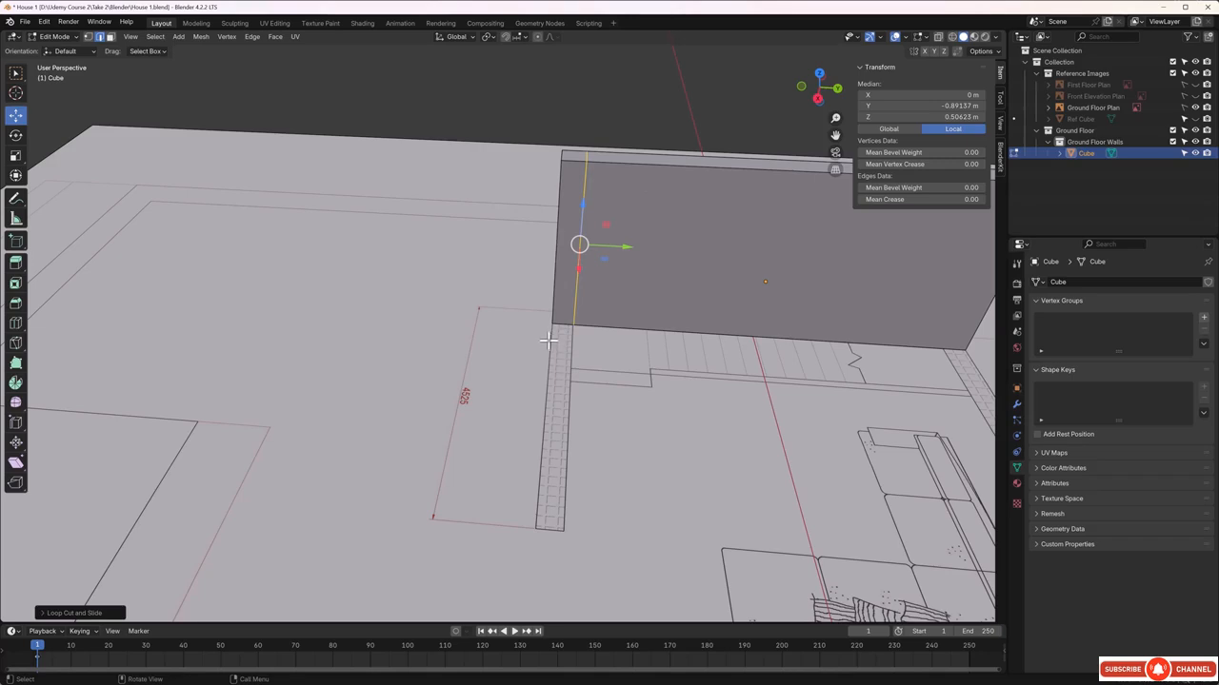
pyautogui.press('KP_7')
pyautogui.scroll(3, 372, 263)
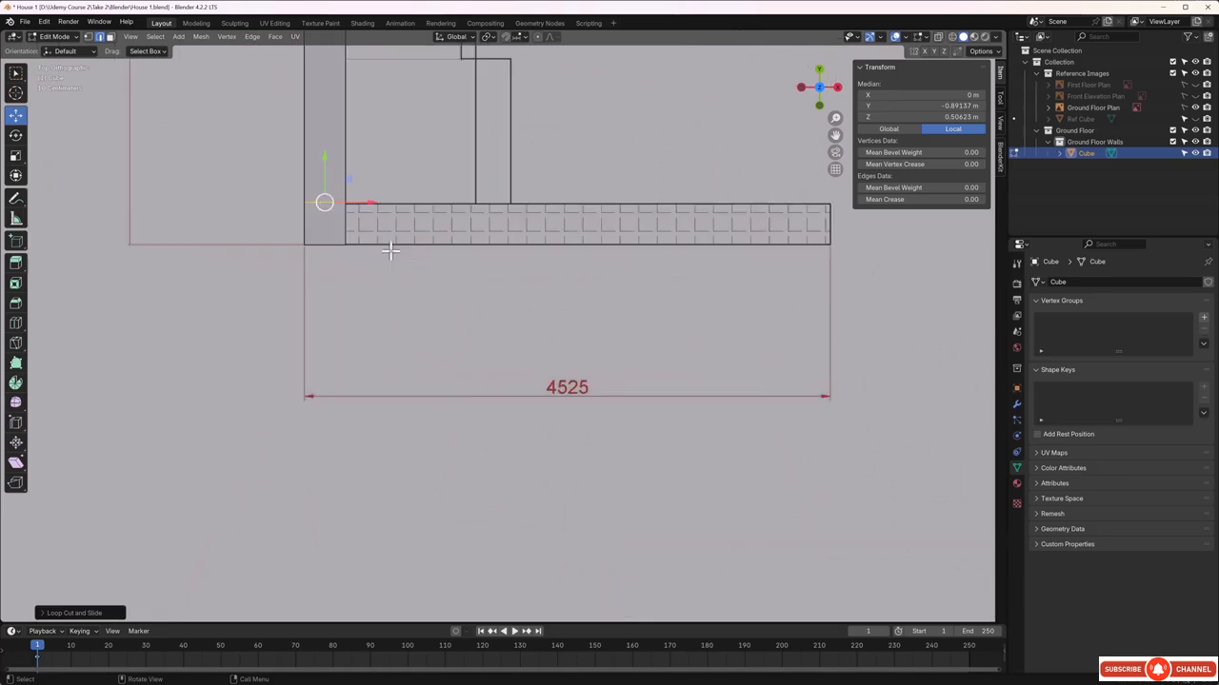
# Move the front loop cut along Y to about -0.895 m local Y so it lines up with the 4525 wall's inner line
pyautogui.keyDown('shift'); pyautogui.moveTo(428, 272); pyautogui.dragTo(592, 397, button='middle'); pyautogui.keyUp('shift')
pyautogui.scroll(8, 483, 349)
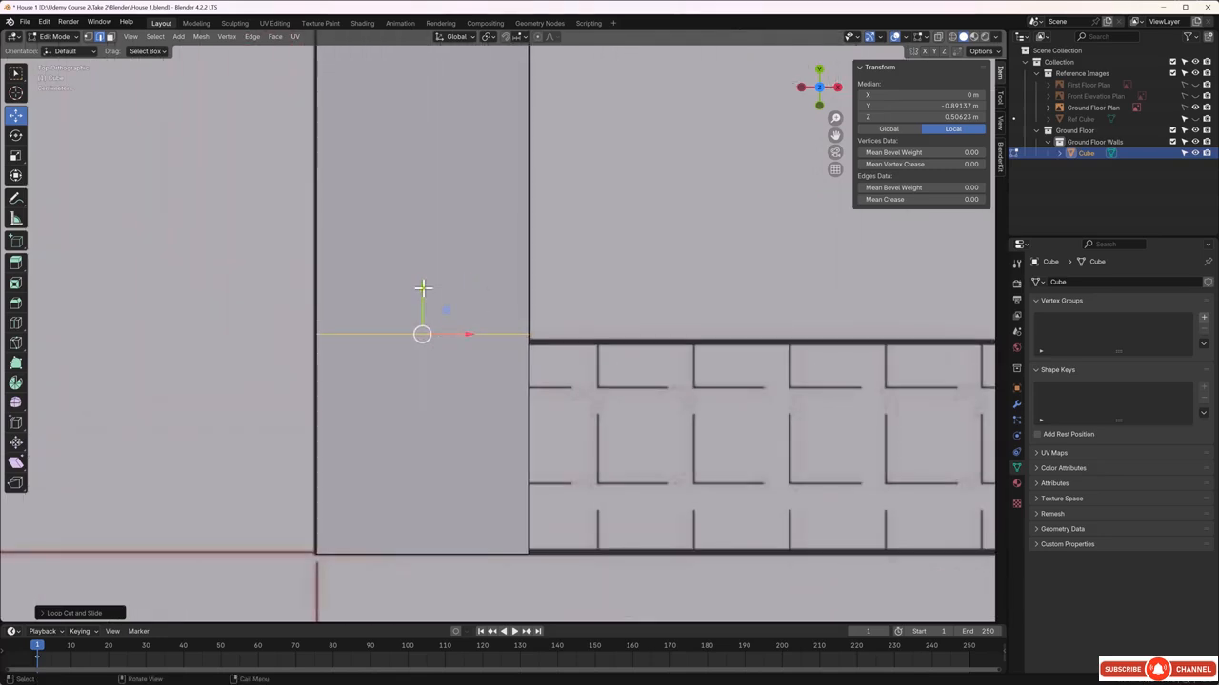
pyautogui.press('g')
pyautogui.press('y')
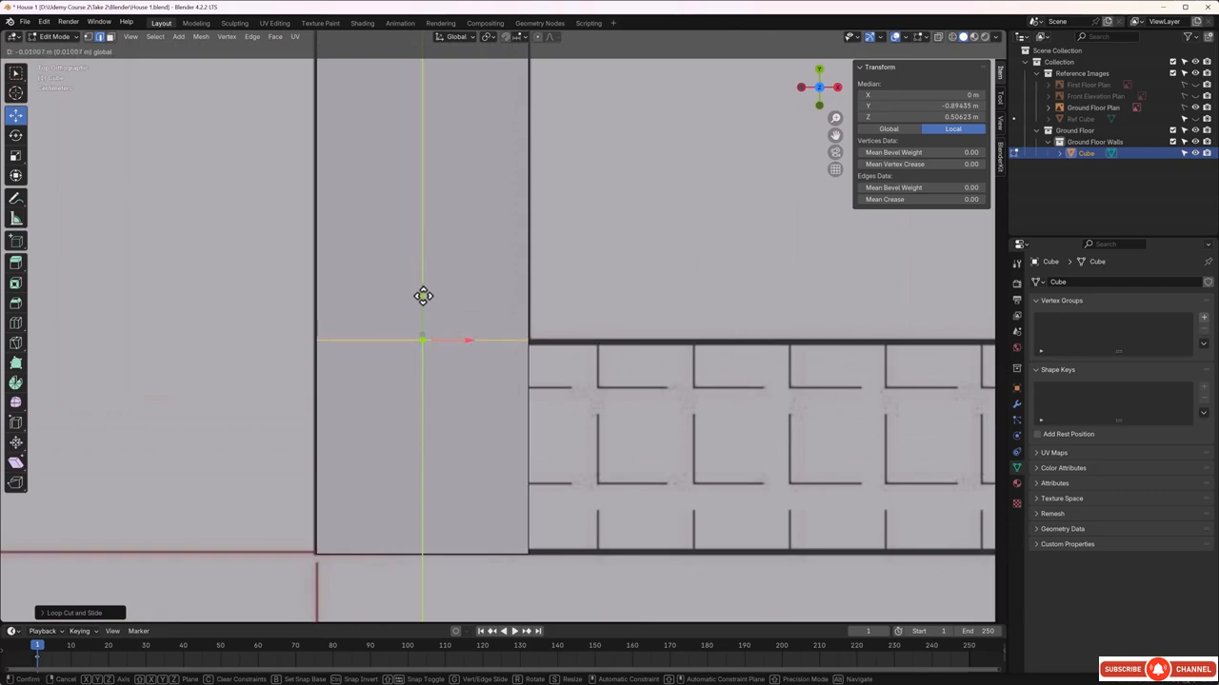
pyautogui.click(423, 296)
pyautogui.scroll(-4, 422, 299)
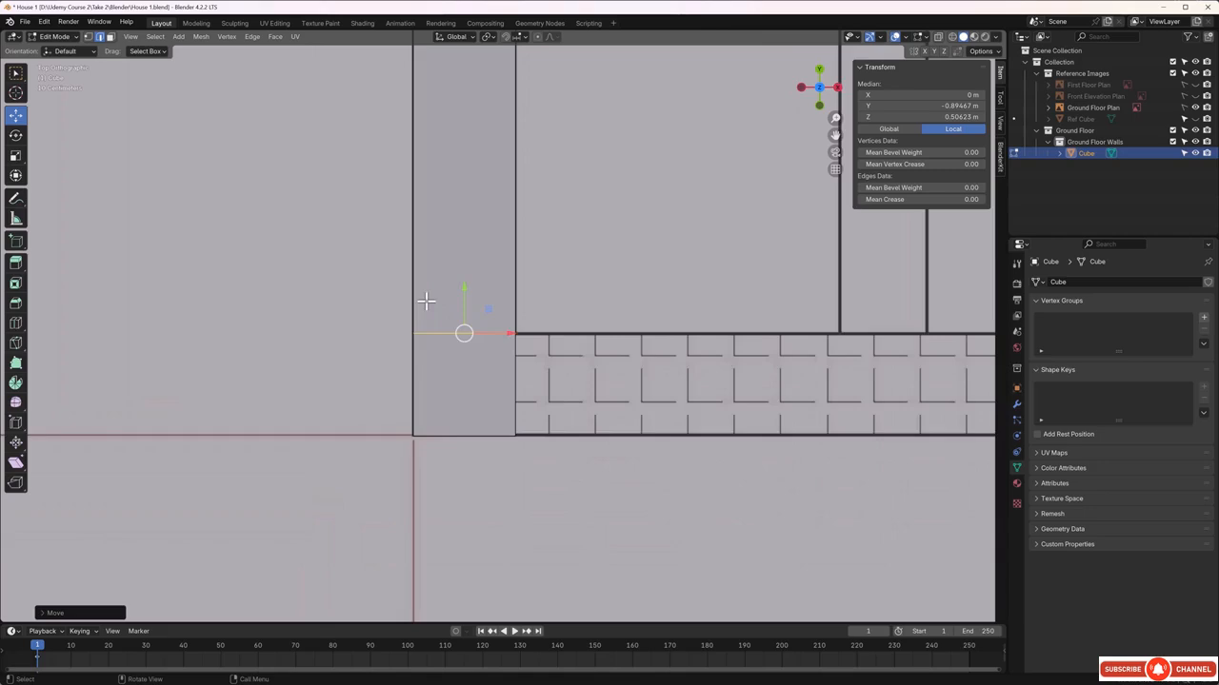
# Add one vertical loop cut near the wall's rear end at about 0.886 m local Y
pyautogui.scroll(-5, 443, 314)
pyautogui.moveTo(447, 314); pyautogui.dragTo(566, 245, button='middle')
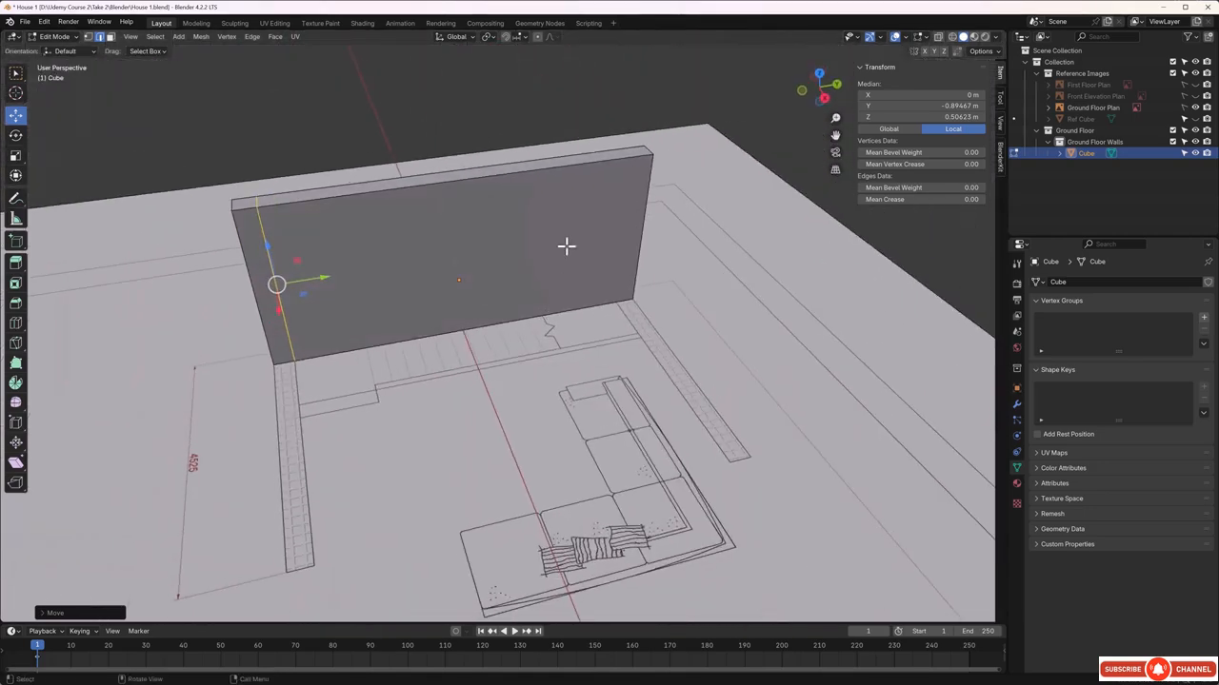
pyautogui.click(588, 164)
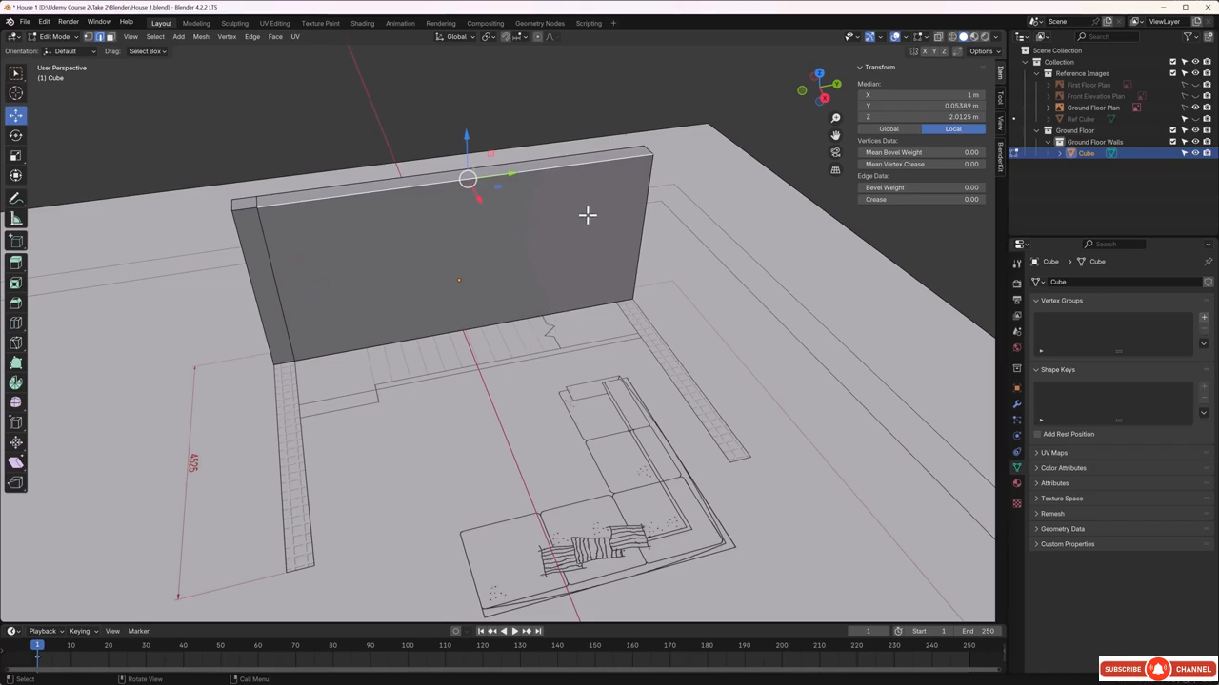
pyautogui.hotkey('ctrl', 'r')
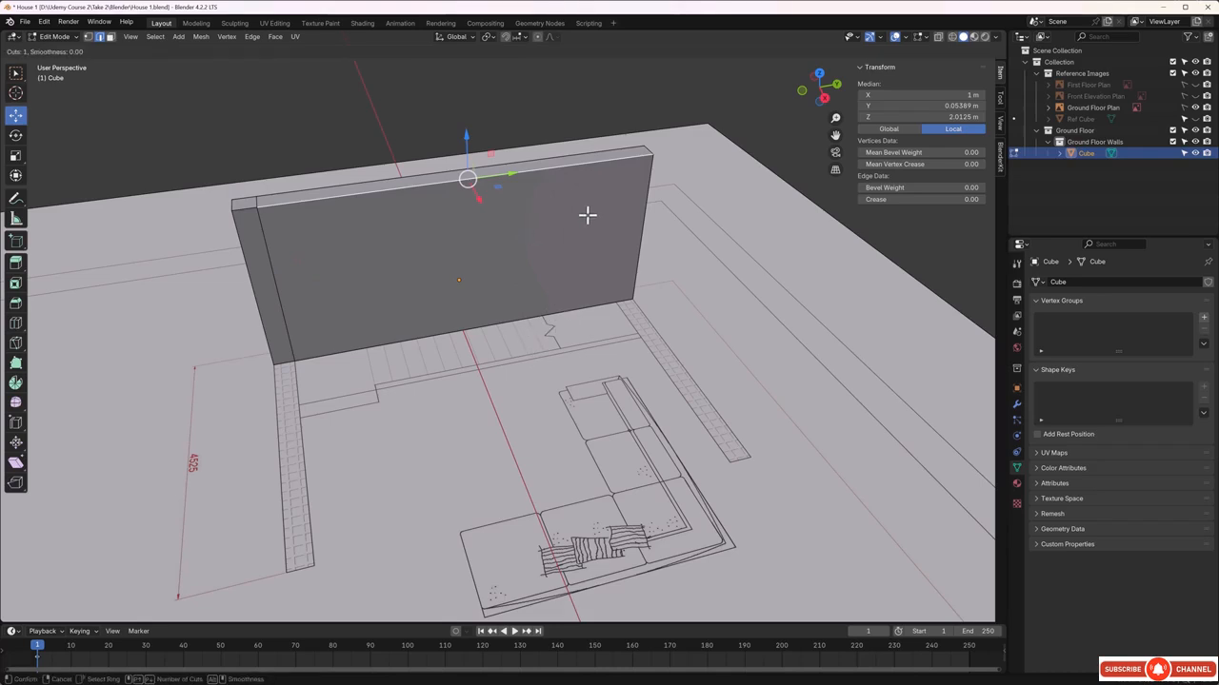
pyautogui.click(565, 182)
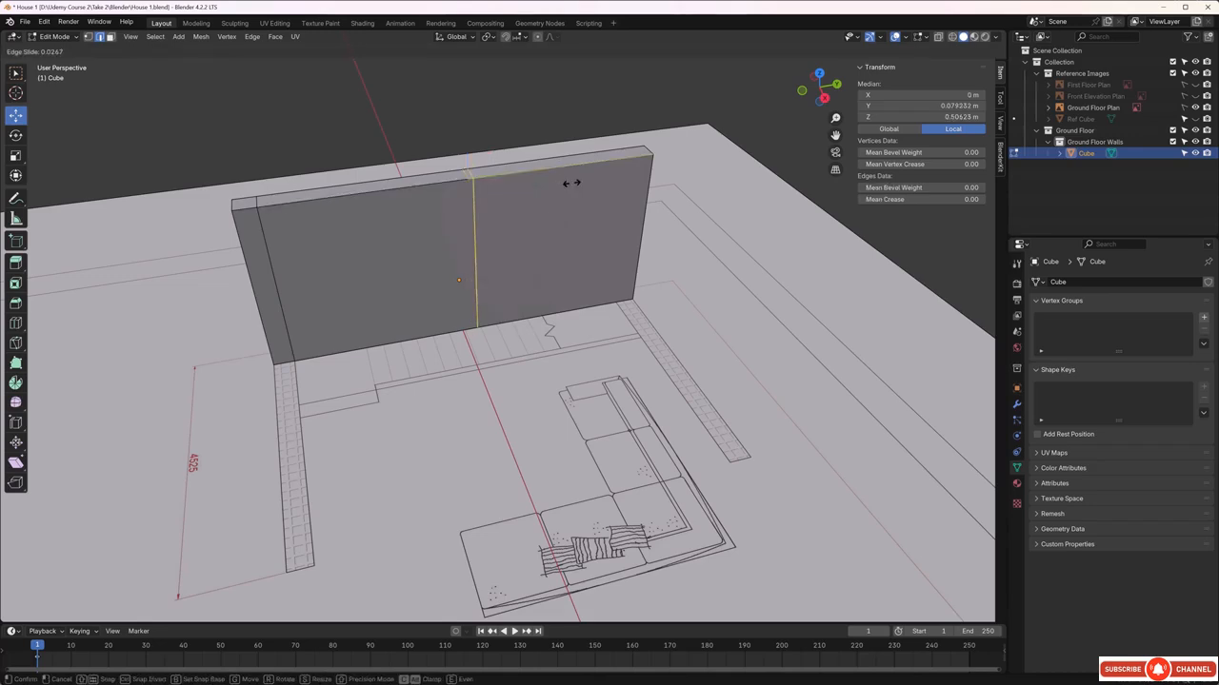
pyautogui.click(735, 162)
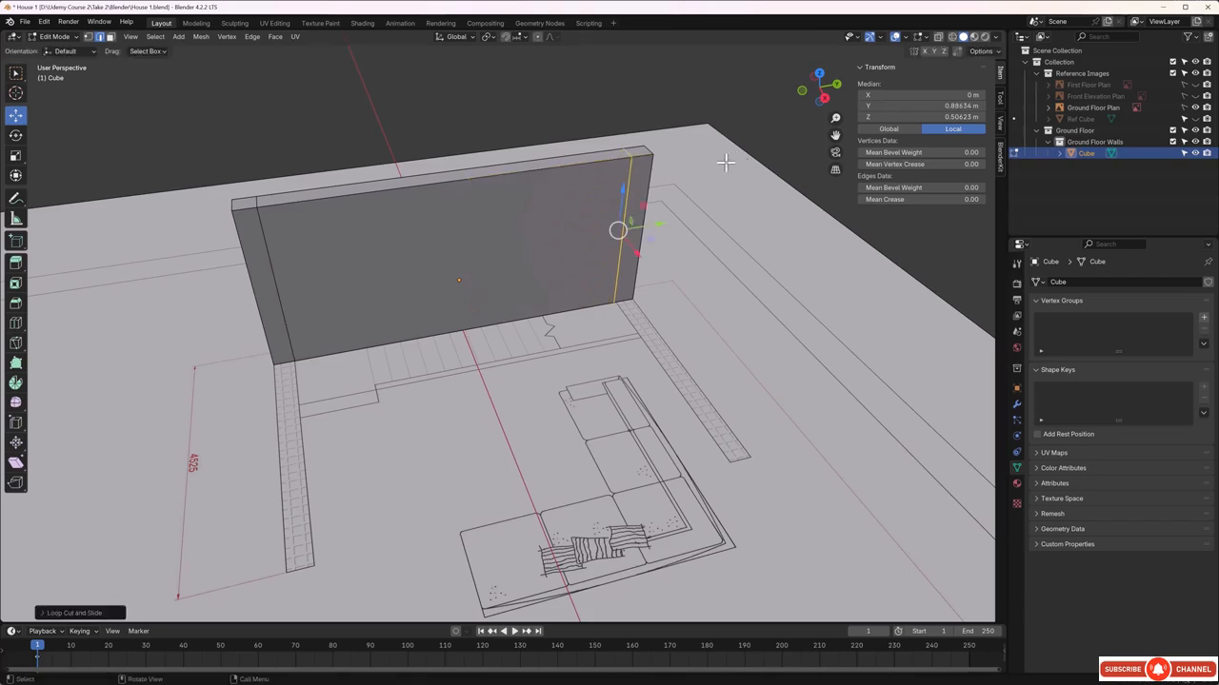
# Move the rear loop cut along Y to about 0.897 m local Y, matching the adjoining wall's inner line, and deselect it
pyautogui.press('KP_7')
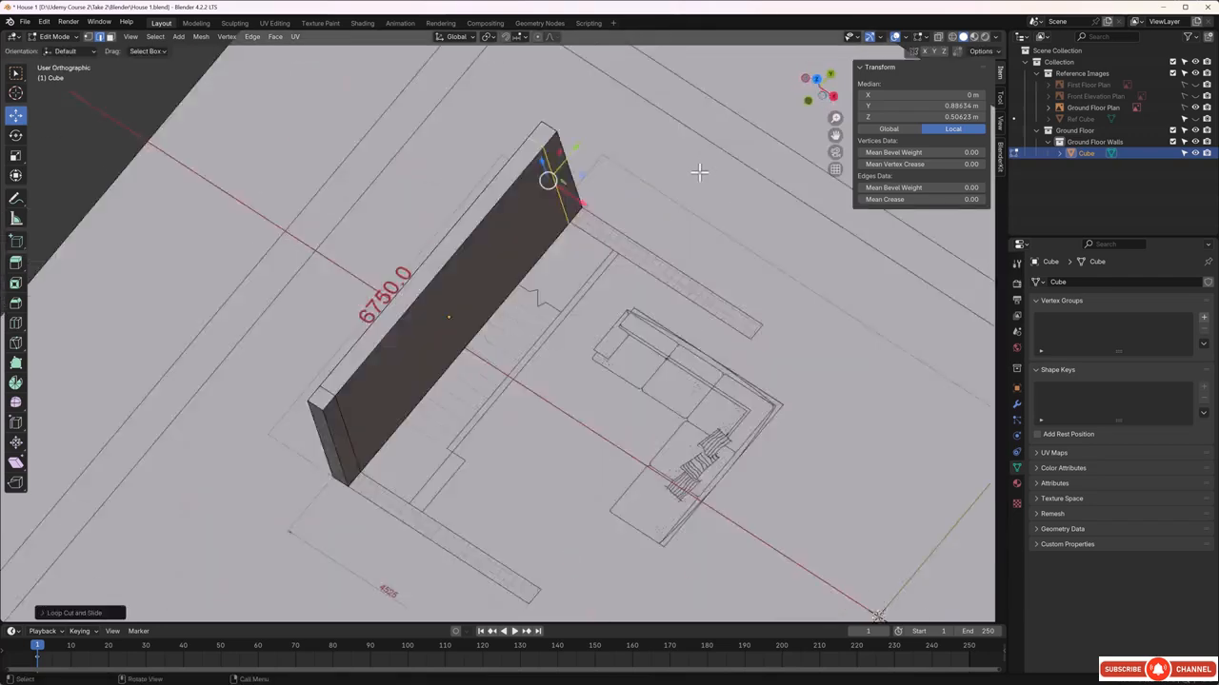
pyautogui.scroll(5, 484, 184)
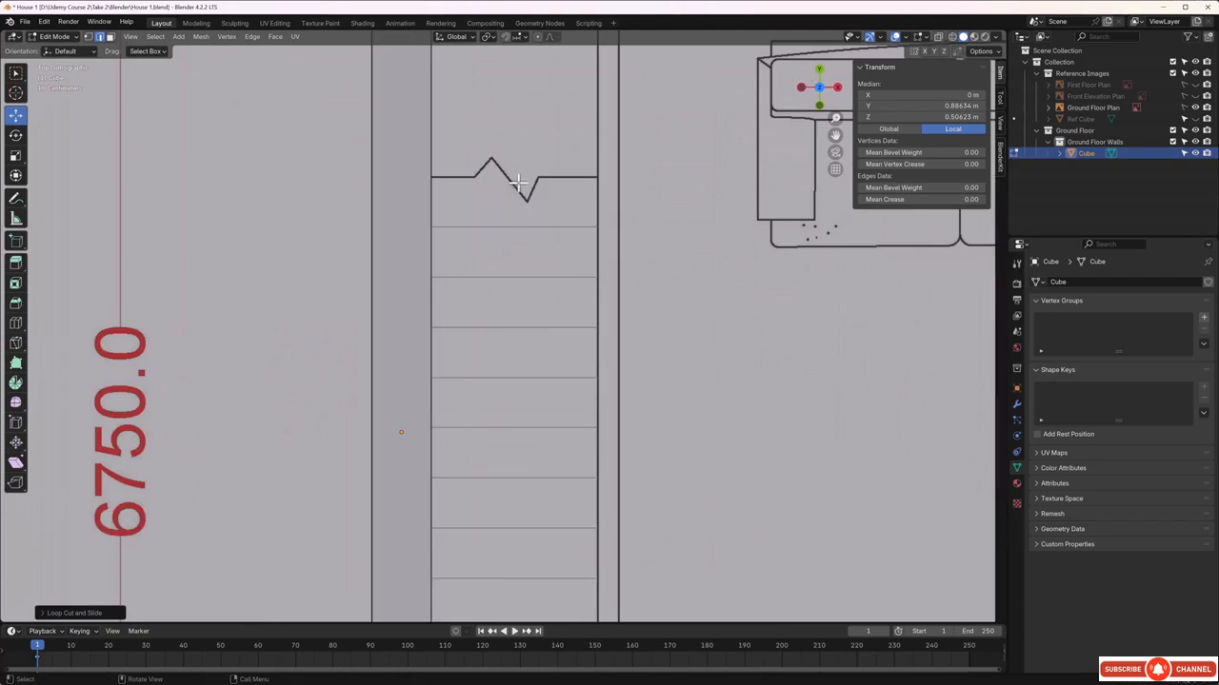
pyautogui.keyDown('shift'); pyautogui.moveTo(514, 185); pyautogui.dragTo(558, 518, button='middle'); pyautogui.keyUp('shift')
pyautogui.scroll(3, 388, 264)
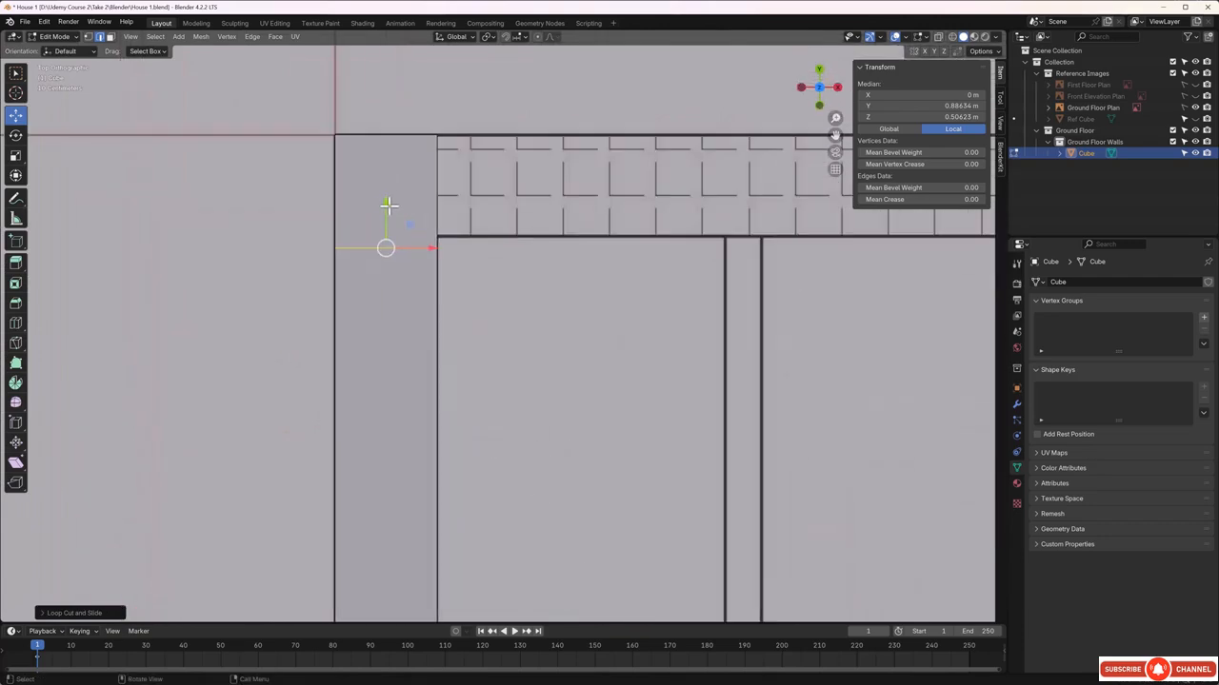
pyautogui.press('g')
pyautogui.press('y')
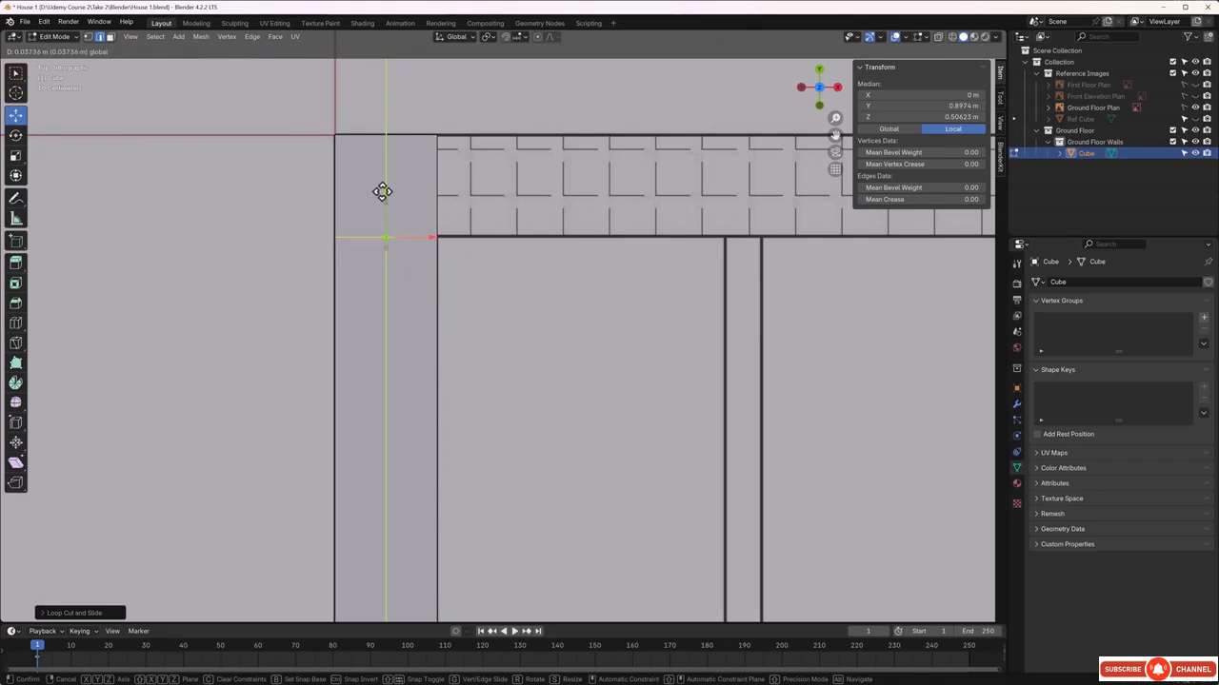
pyautogui.click(382, 192)
pyautogui.scroll(4, 381, 233)
pyautogui.keyDown('shift'); pyautogui.moveTo(377, 204); pyautogui.dragTo(561, 373, button='middle'); pyautogui.keyUp('shift')
pyautogui.scroll(2, 514, 343)
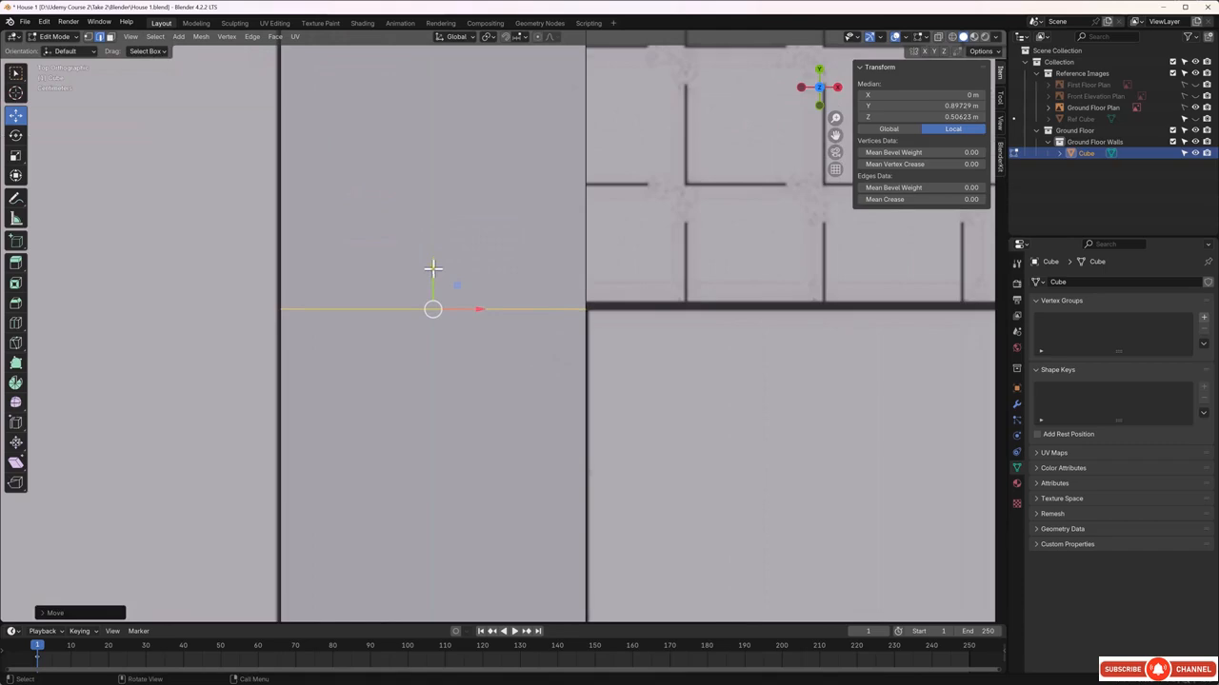
pyautogui.click(740, 435)
pyautogui.scroll(-7, 728, 425)
# Extrude the inner-side faces at both wall ends about 4.163 m to the ends of the plan's two side walls, and deselect
pyautogui.moveTo(758, 446); pyautogui.dragTo(584, 386, button='middle')
pyautogui.scroll(-3, 637, 402)
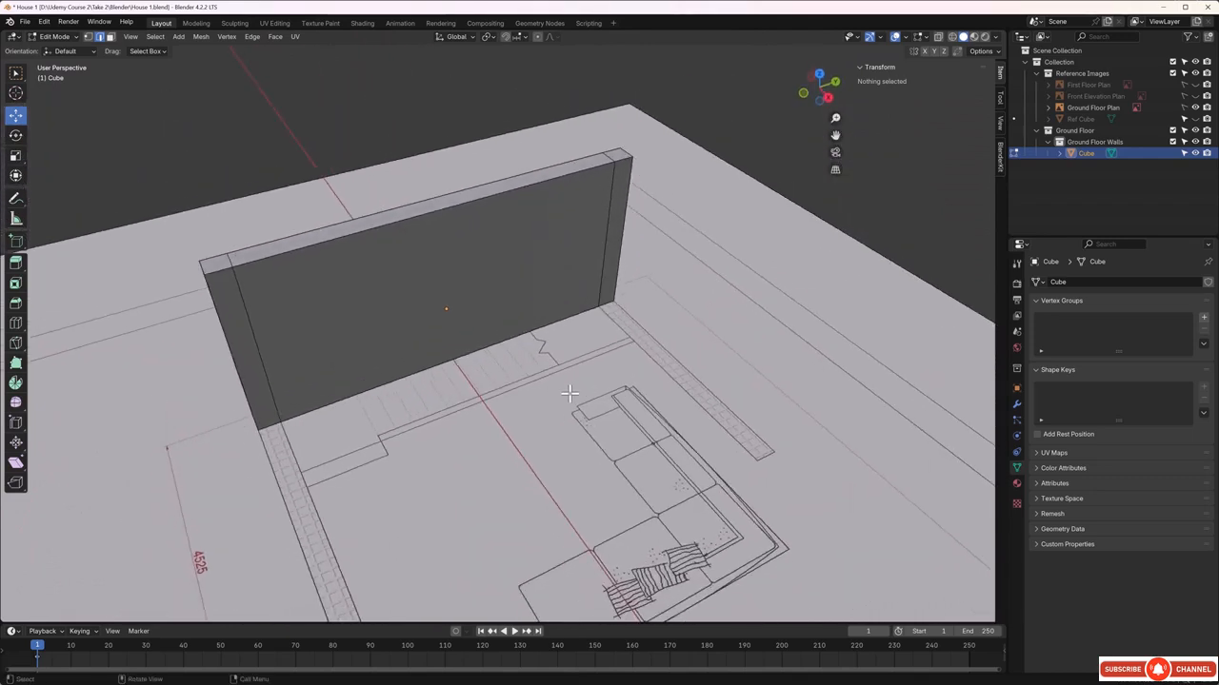
pyautogui.rightClick(174, 28)
pyautogui.click(228, 352)
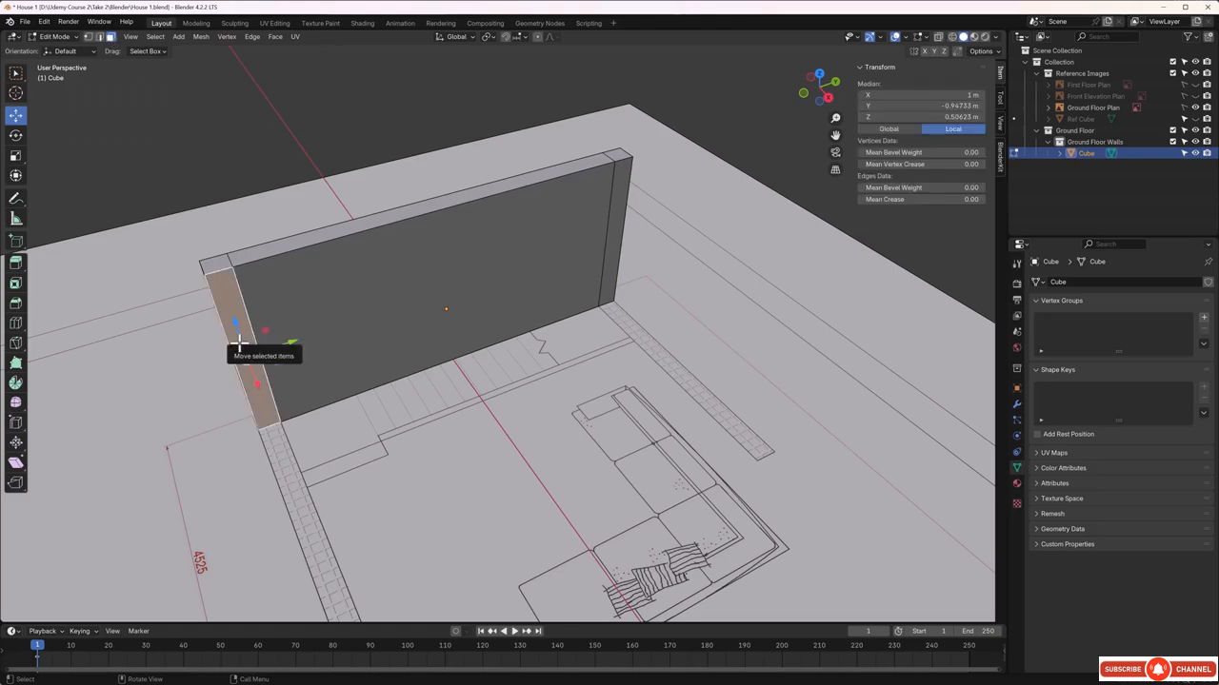
pyautogui.keyDown('shift'); pyautogui.rightClick(246, 356); pyautogui.keyUp('shift')
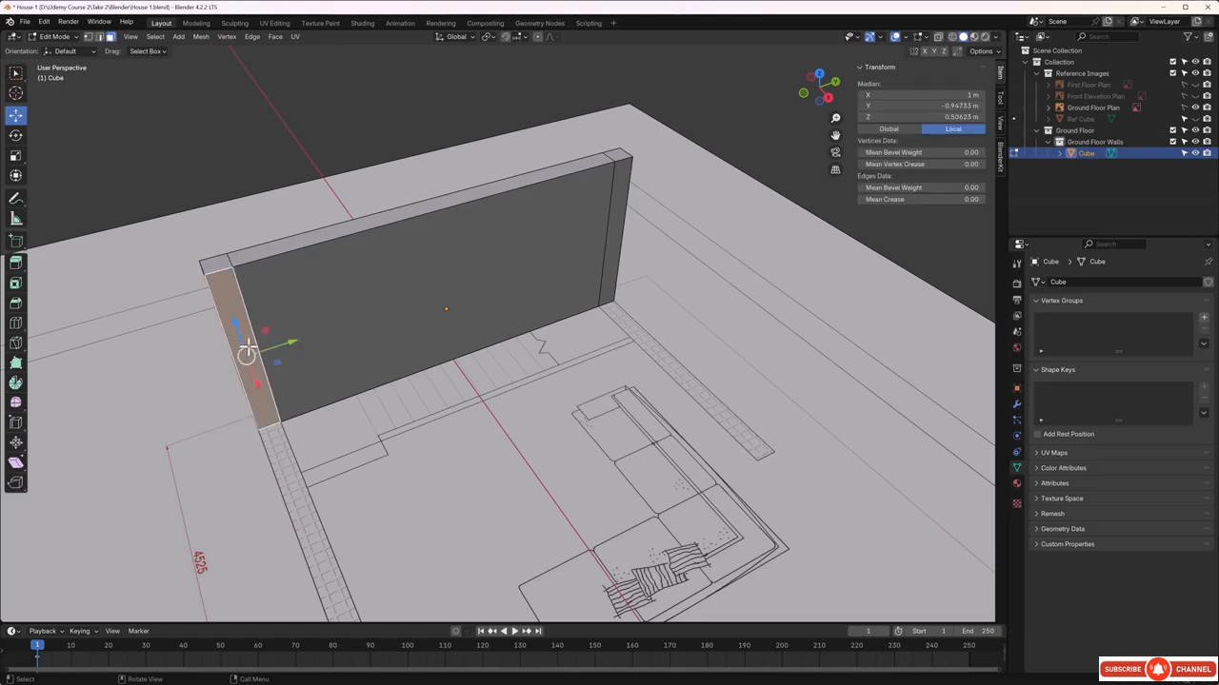
pyautogui.keyDown('shift'); pyautogui.click(614, 216); pyautogui.keyUp('shift')
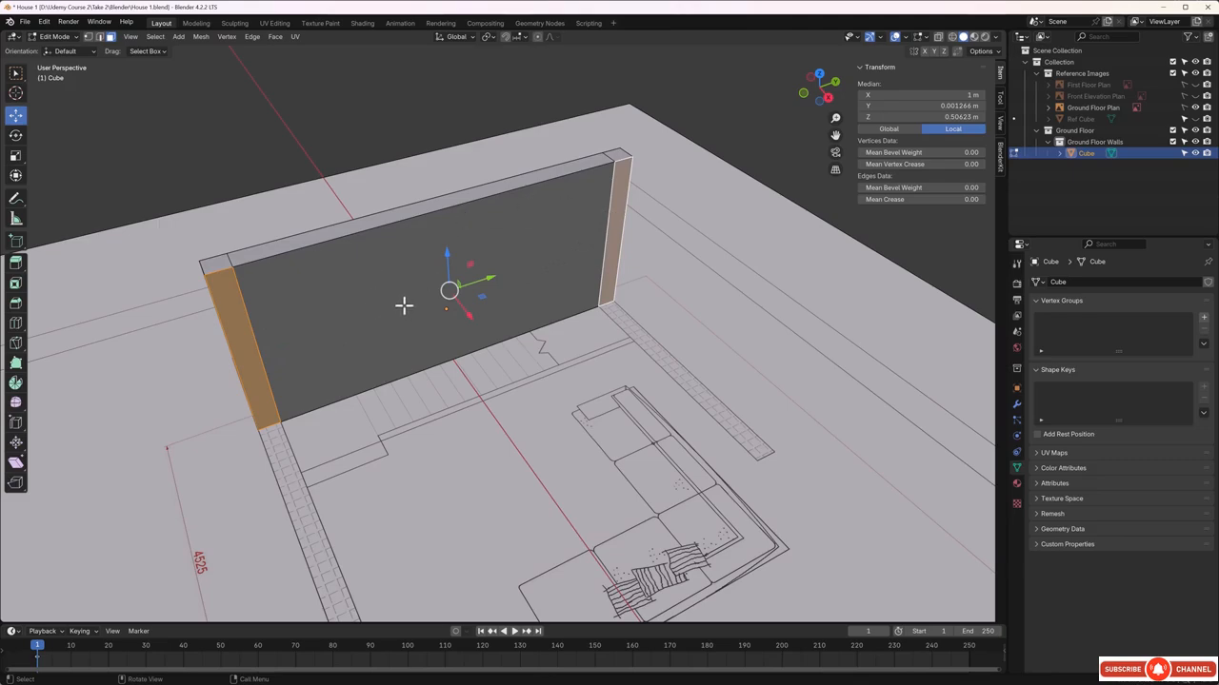
pyautogui.press('KP_7')
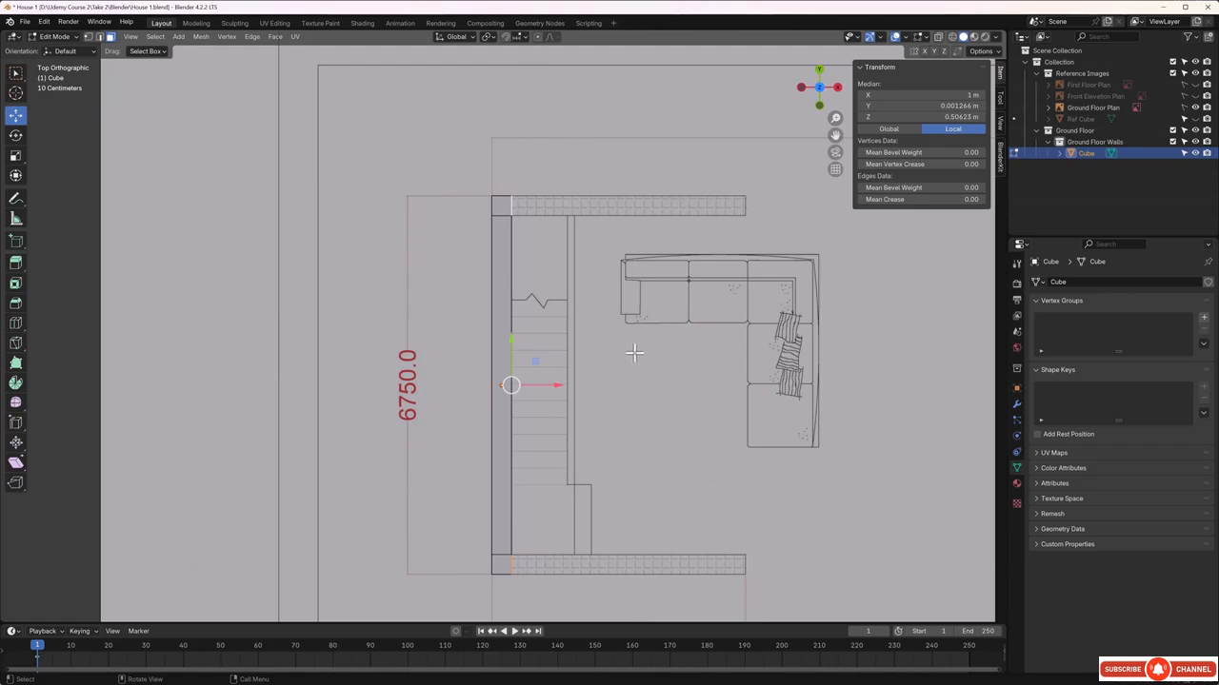
pyautogui.press('g')
pyautogui.press('x')
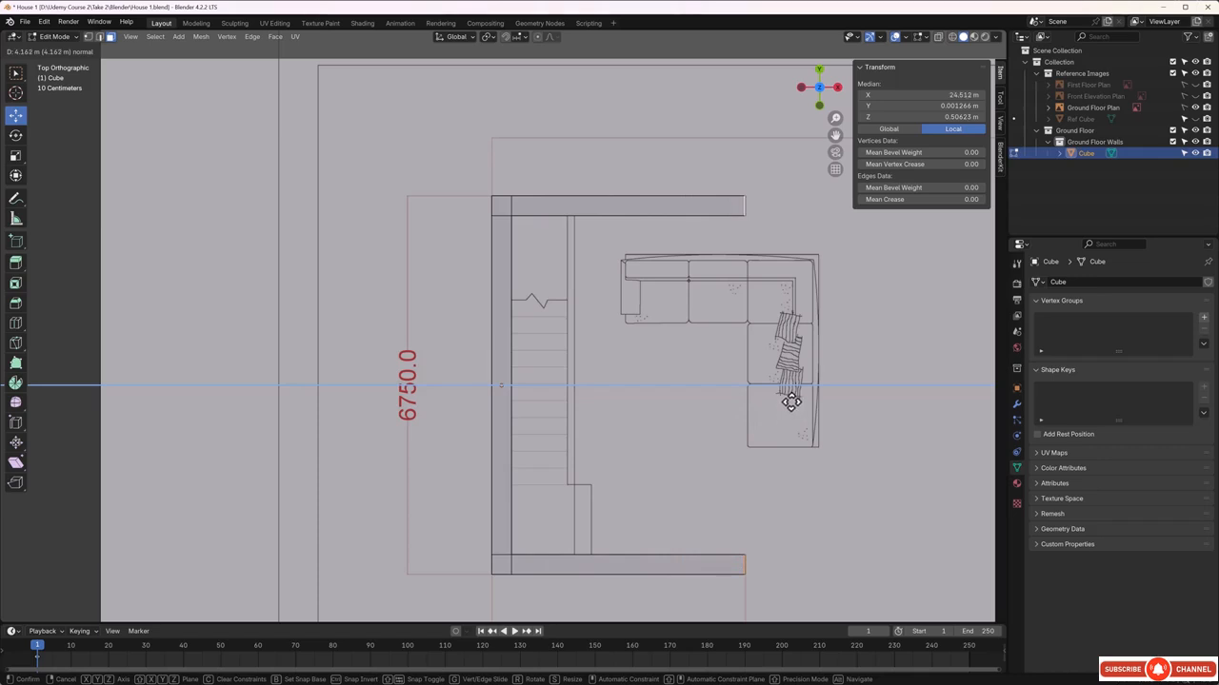
pyautogui.click(792, 402)
pyautogui.moveTo(738, 479); pyautogui.dragTo(623, 518, button='middle')
pyautogui.click(569, 519)
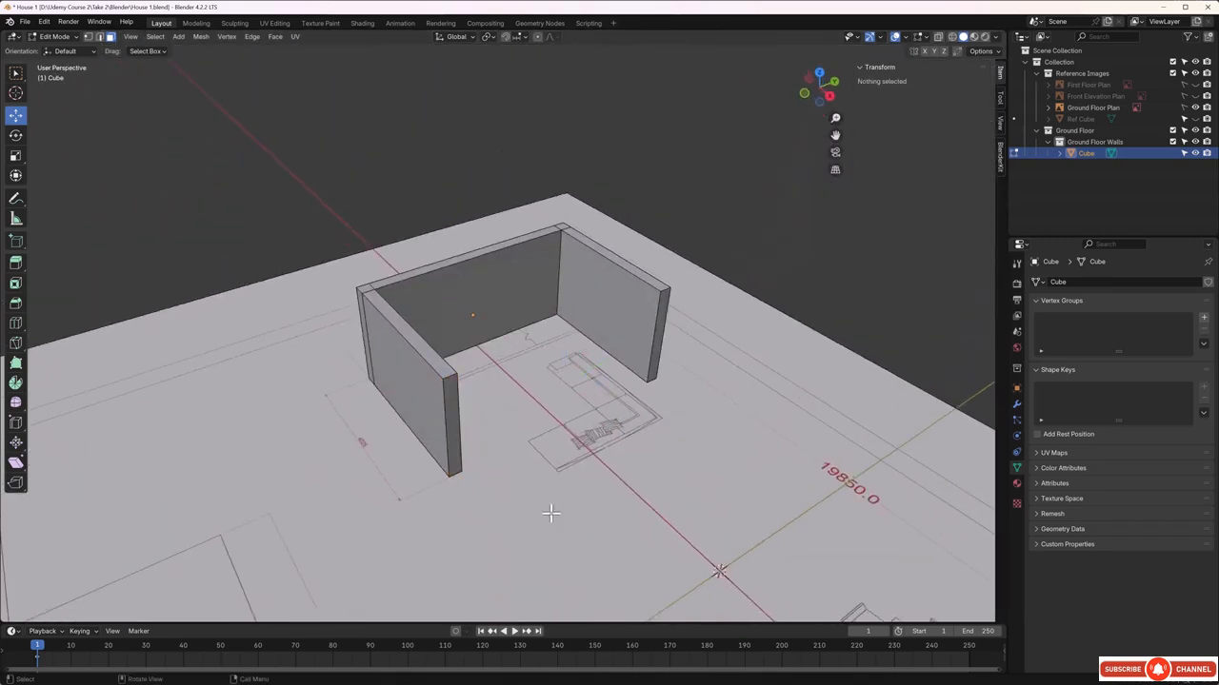
# Select the leftover loop-cut edges on the outside, top and underside of the rear corner, opposite the 4525 dimension
pyautogui.moveTo(549, 511); pyautogui.dragTo(534, 440, button='middle')
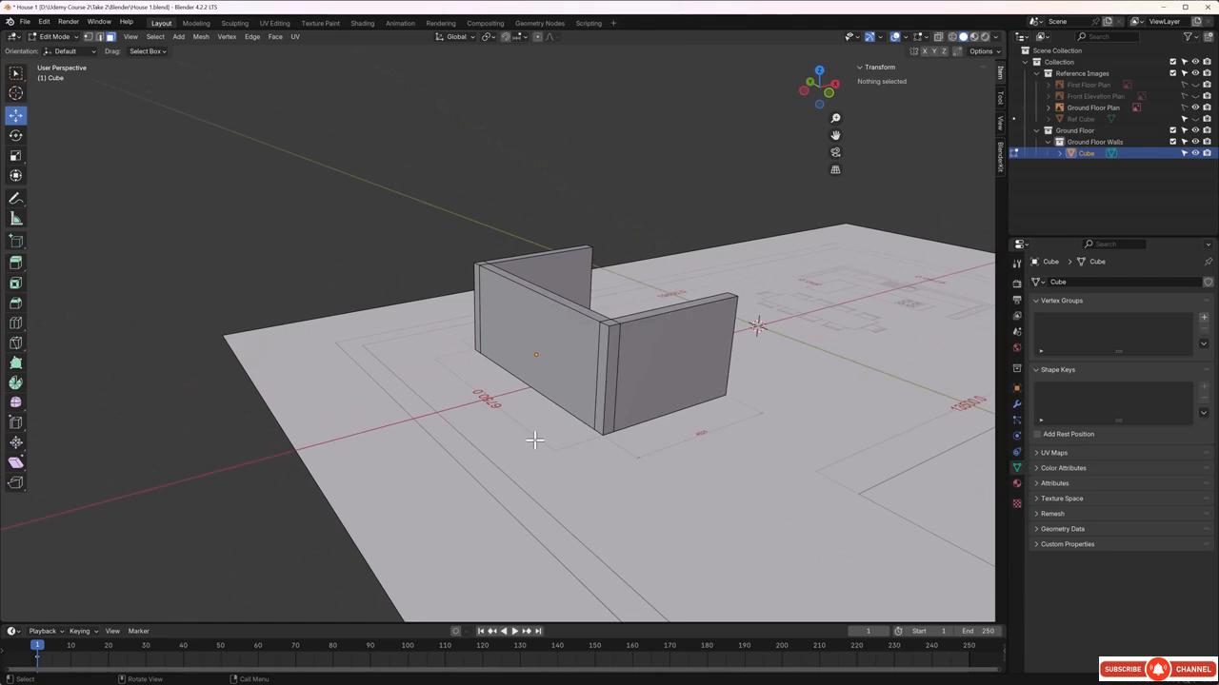
pyautogui.moveTo(520, 435); pyautogui.dragTo(539, 379, button='middle')
pyautogui.scroll(3, 459, 303)
pyautogui.moveTo(457, 299); pyautogui.dragTo(486, 307, button='middle')
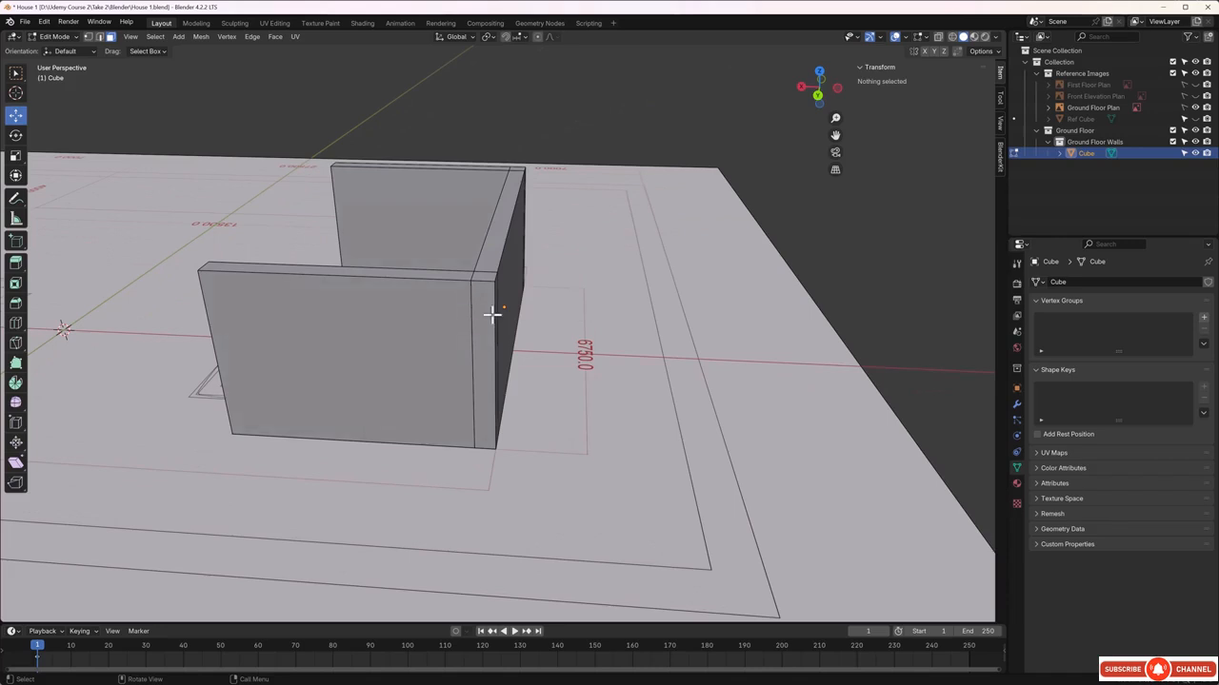
pyautogui.moveTo(492, 315); pyautogui.dragTo(445, 309, button='middle')
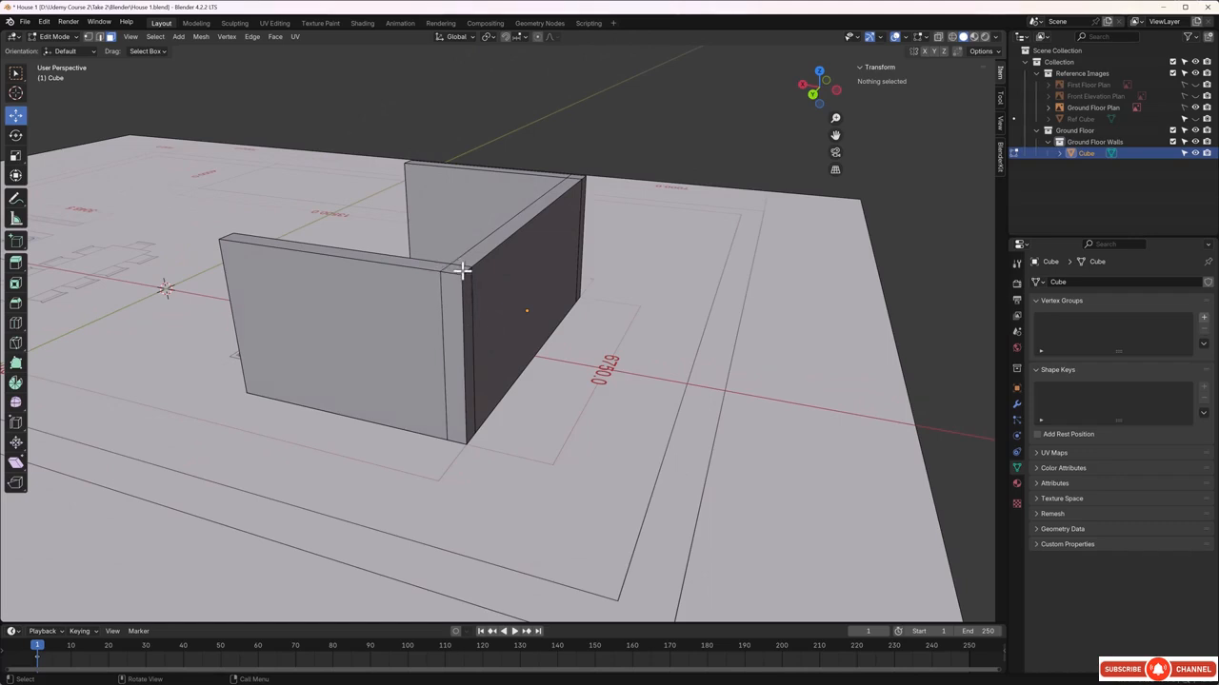
pyautogui.click(444, 316)
pyautogui.moveTo(448, 329); pyautogui.dragTo(437, 333, button='middle')
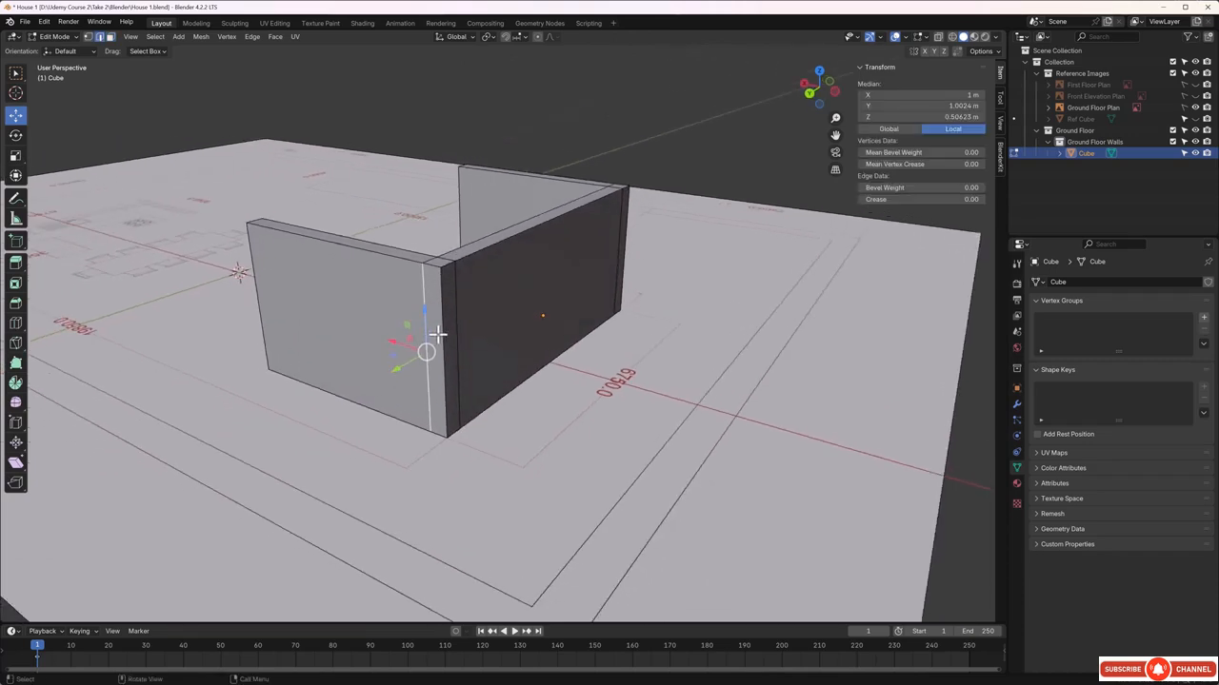
pyautogui.keyDown('shift'); pyautogui.click(456, 315); pyautogui.keyUp('shift')
pyautogui.scroll(3, 448, 251)
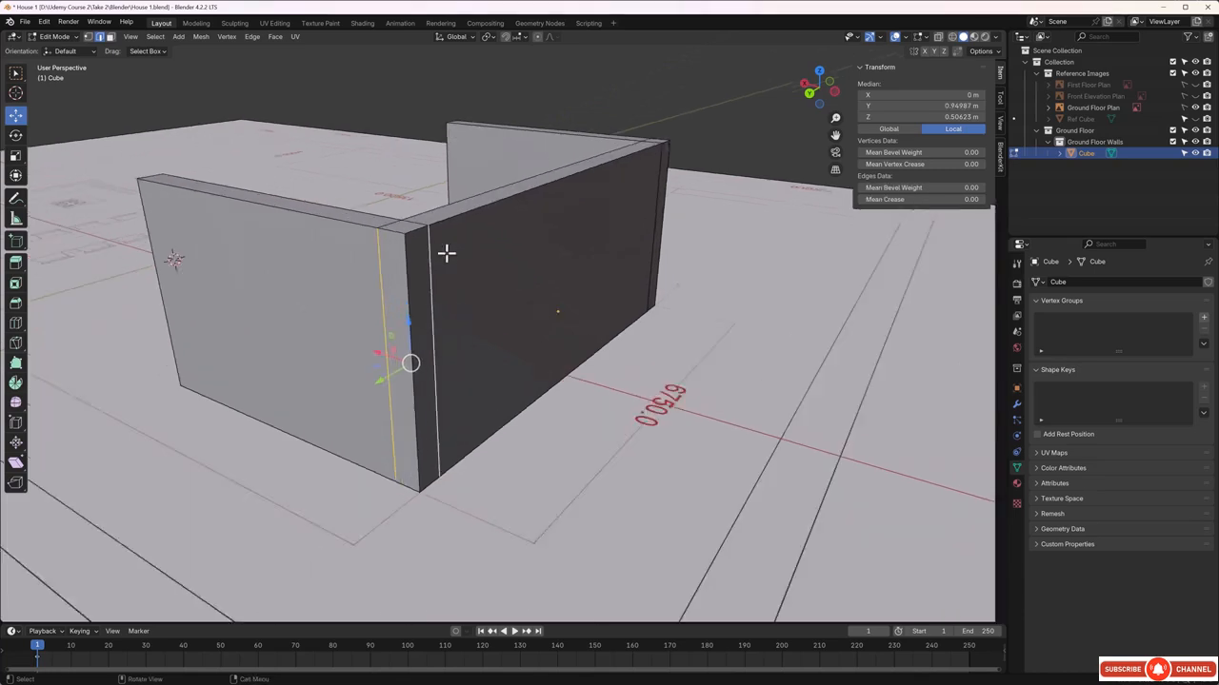
pyautogui.keyDown('shift'); pyautogui.click(388, 197); pyautogui.keyUp('shift')
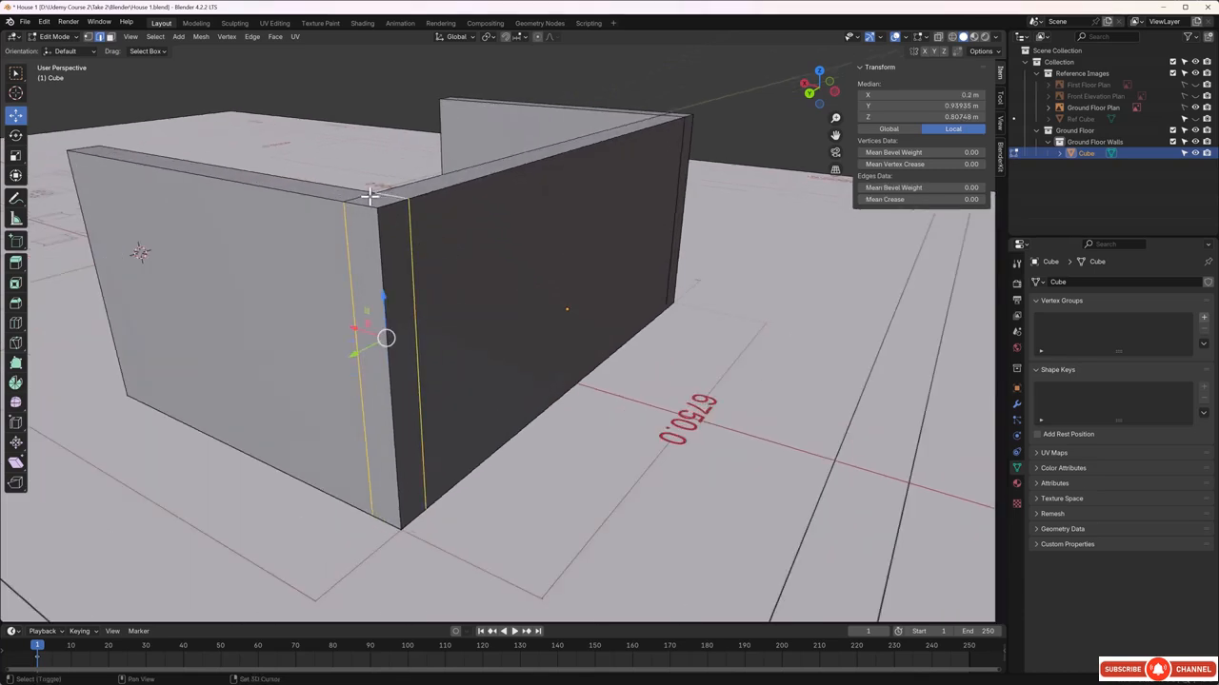
pyautogui.keyDown('shift'); pyautogui.click(369, 197); pyautogui.keyUp('shift')
pyautogui.moveTo(385, 308); pyautogui.dragTo(371, 233, button='middle')
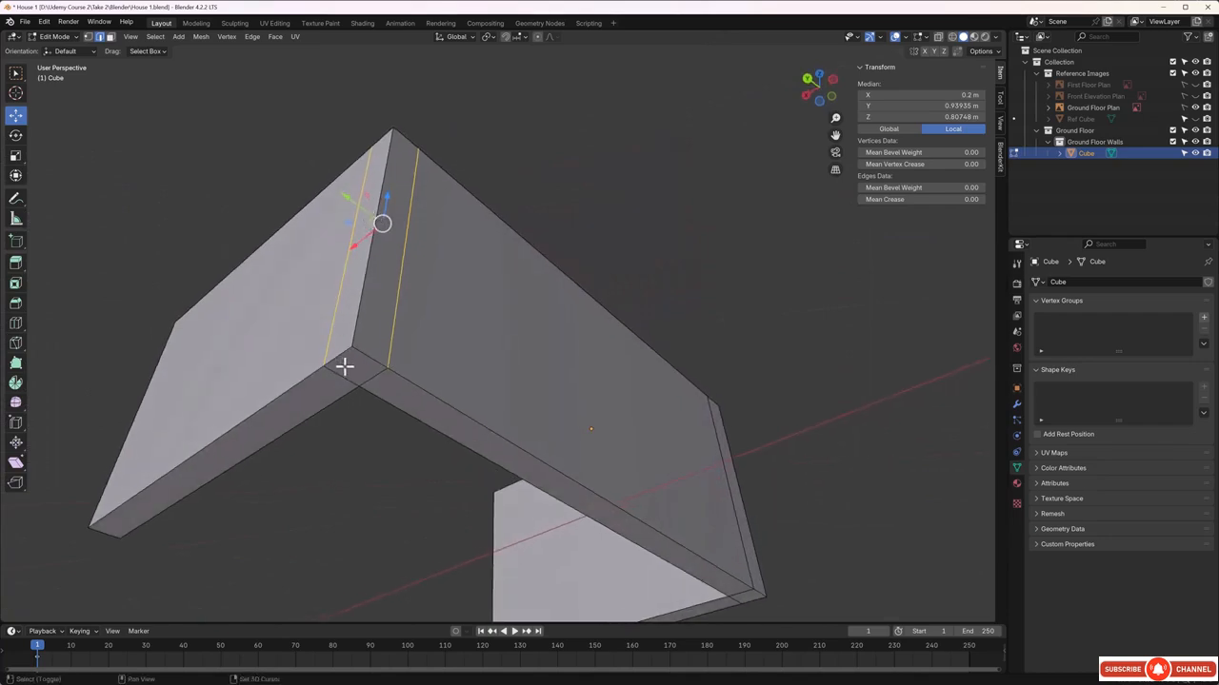
pyautogui.keyDown('shift'); pyautogui.click(364, 379); pyautogui.keyUp('shift')
# Add the leftover loop-cut edges around the front corner by the 4525 dimension to the selection and dissolve all selected edges
pyautogui.moveTo(369, 380); pyautogui.dragTo(558, 361, button='middle')
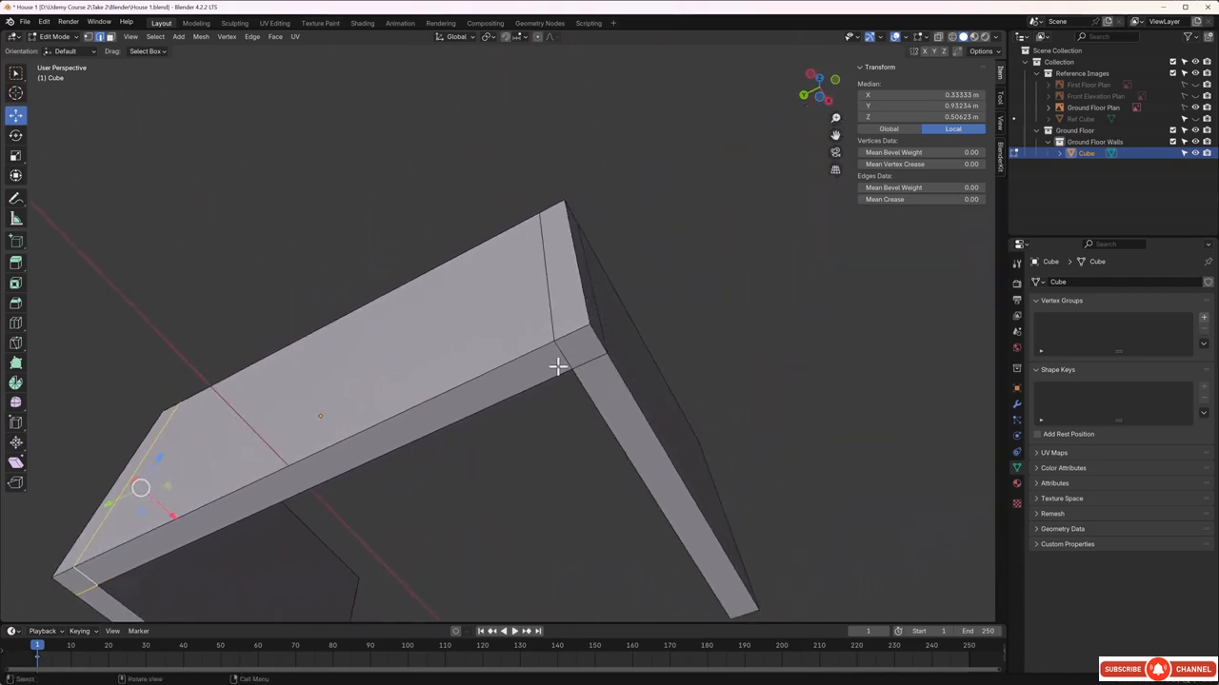
pyautogui.keyDown('shift'); pyautogui.click(575, 360); pyautogui.keyUp('shift')
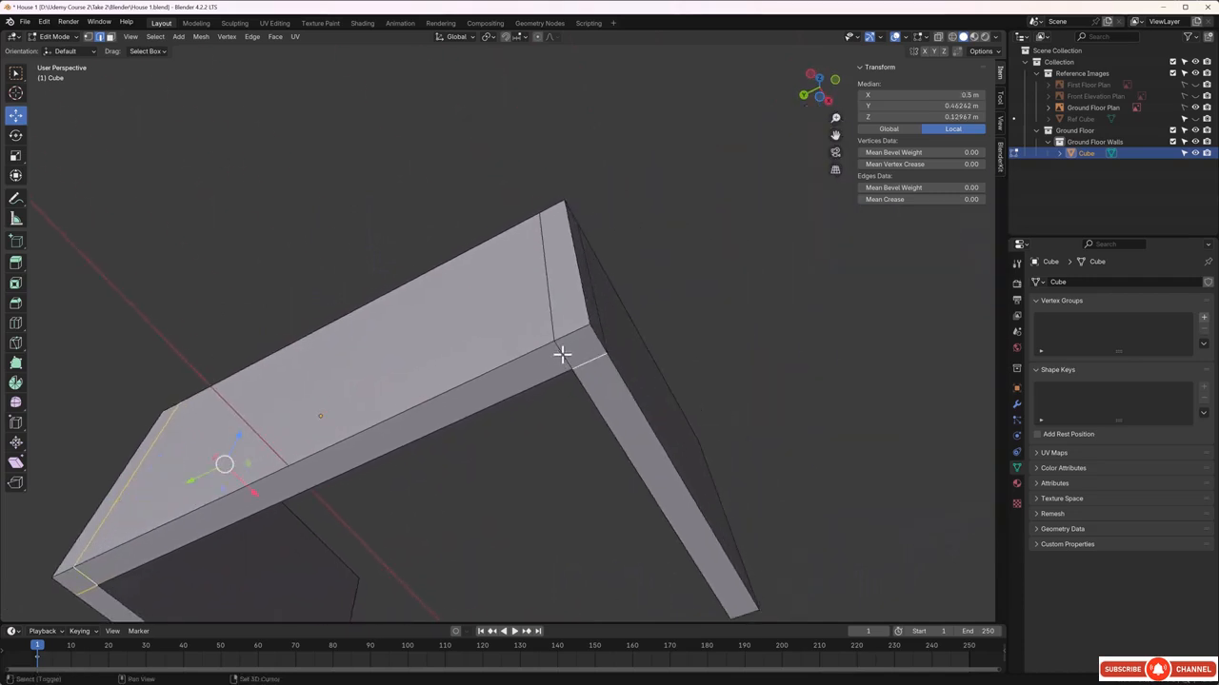
pyautogui.keyDown('shift'); pyautogui.click(562, 354); pyautogui.keyUp('shift')
pyautogui.keyDown('shift'); pyautogui.click(551, 328); pyautogui.keyUp('shift')
pyautogui.moveTo(552, 327); pyautogui.dragTo(562, 435, button='middle')
pyautogui.keyDown('shift'); pyautogui.click(558, 335); pyautogui.keyUp('shift')
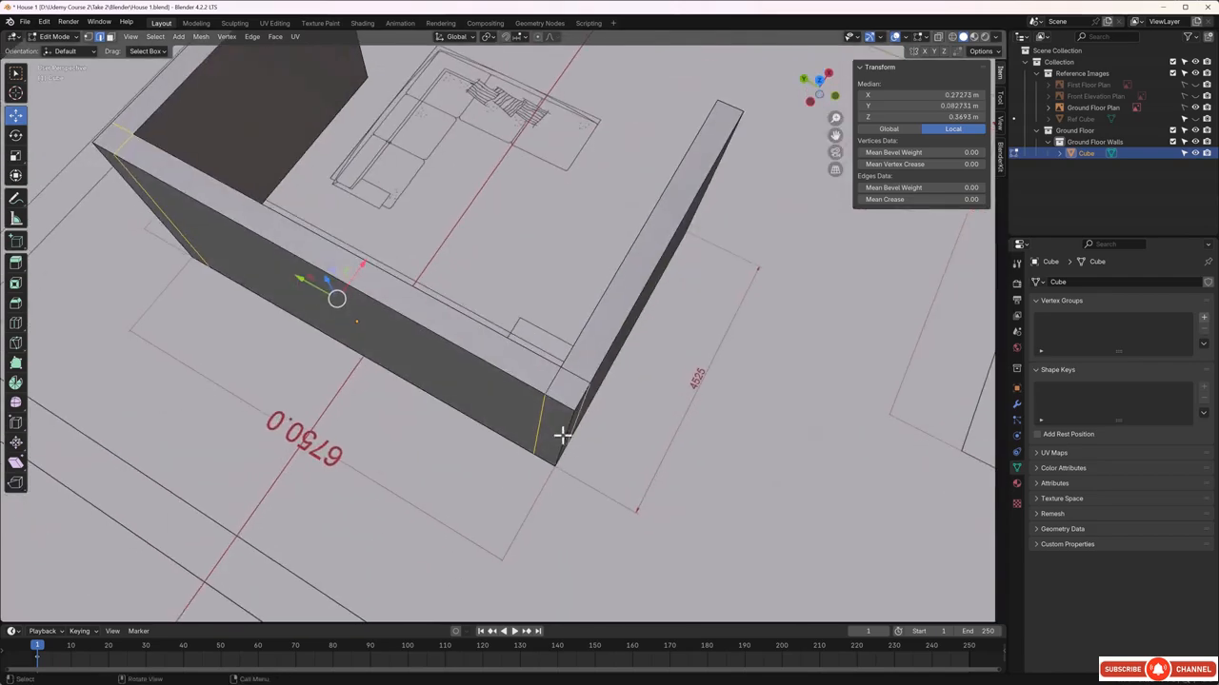
pyautogui.keyDown('shift'); pyautogui.click(553, 383); pyautogui.keyUp('shift')
pyautogui.moveTo(572, 374)
pyautogui.mouseDown(button='middle')
pyautogui.moveTo(520, 394)
pyautogui.moveTo(549, 376)
pyautogui.mouseUp(button='middle')
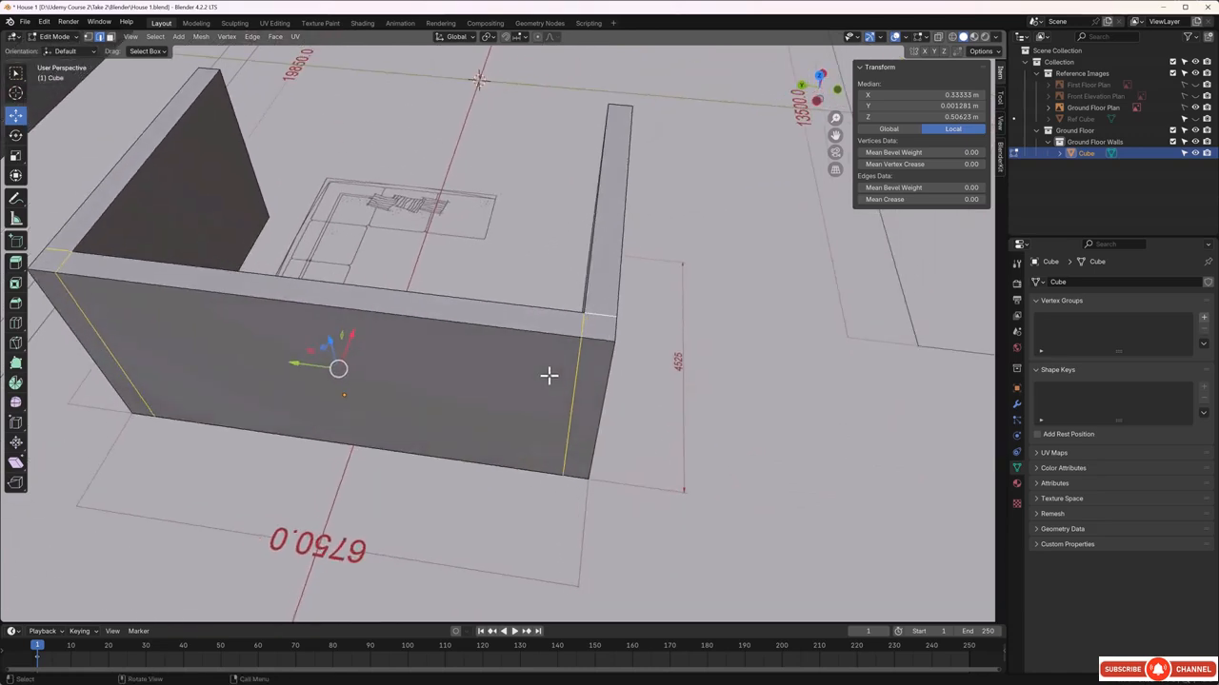
pyautogui.rightClick(475, 369)
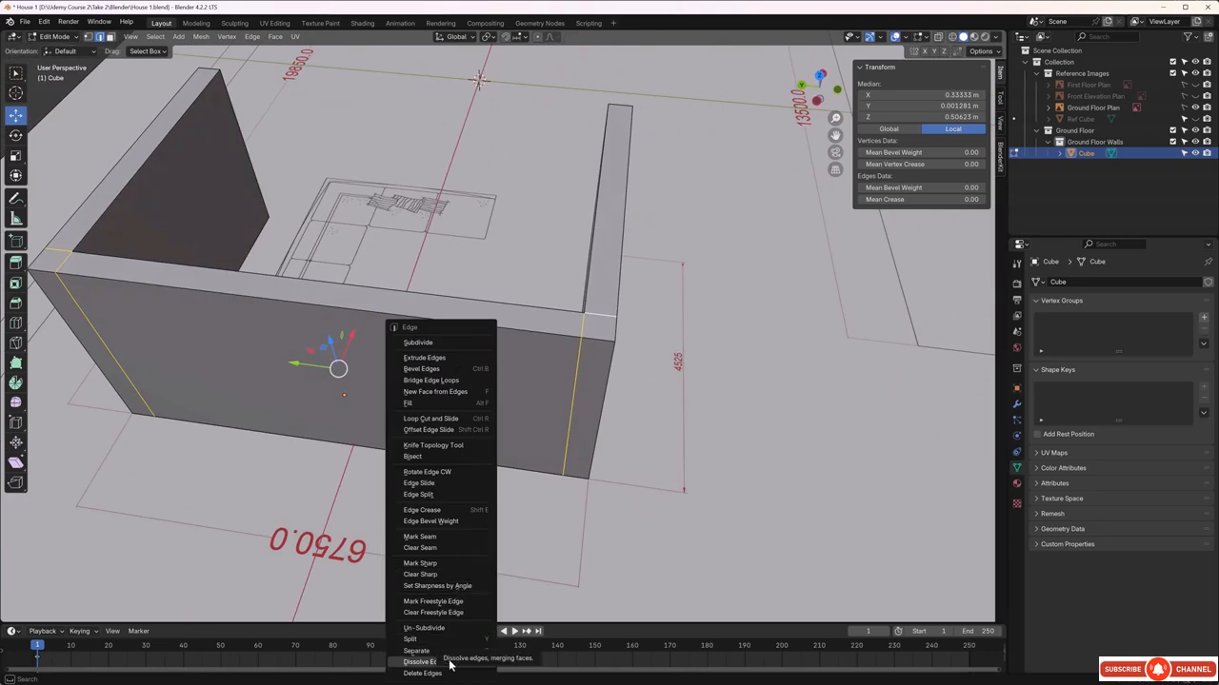
pyautogui.click(450, 666)
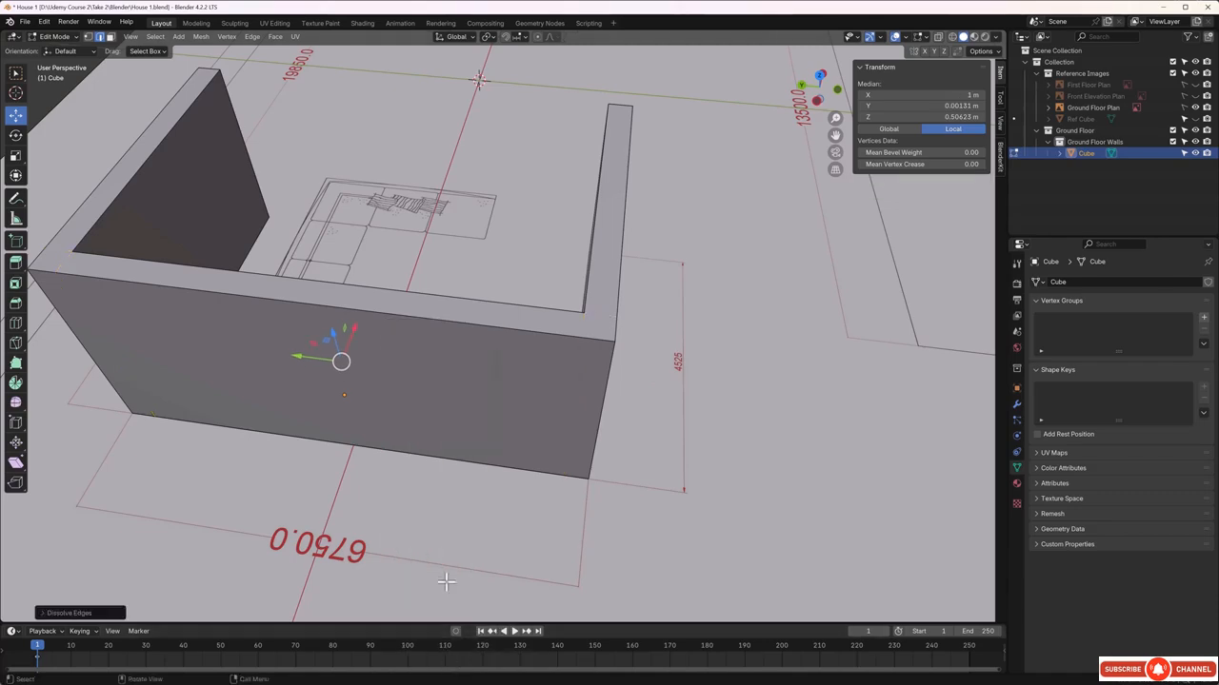
pyautogui.moveTo(449, 579); pyautogui.dragTo(618, 451, button='middle')
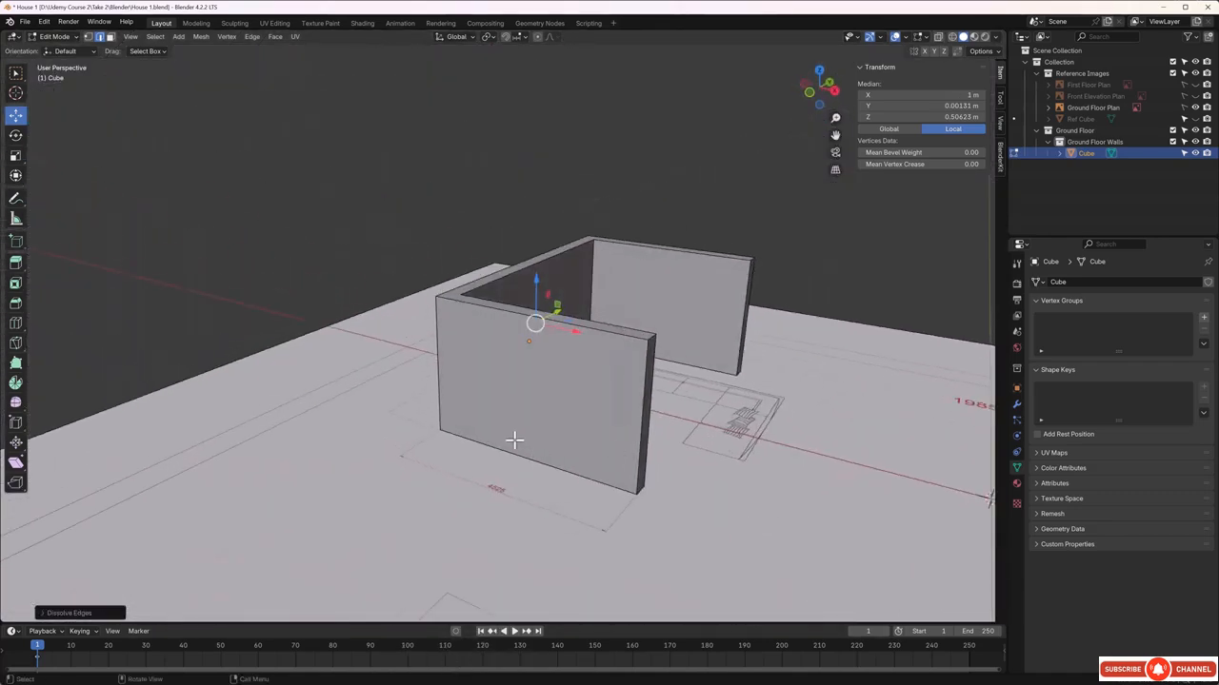
pyautogui.moveTo(512, 438); pyautogui.dragTo(514, 368, button='middle')
pyautogui.moveTo(480, 309); pyautogui.dragTo(544, 410, button='middle')
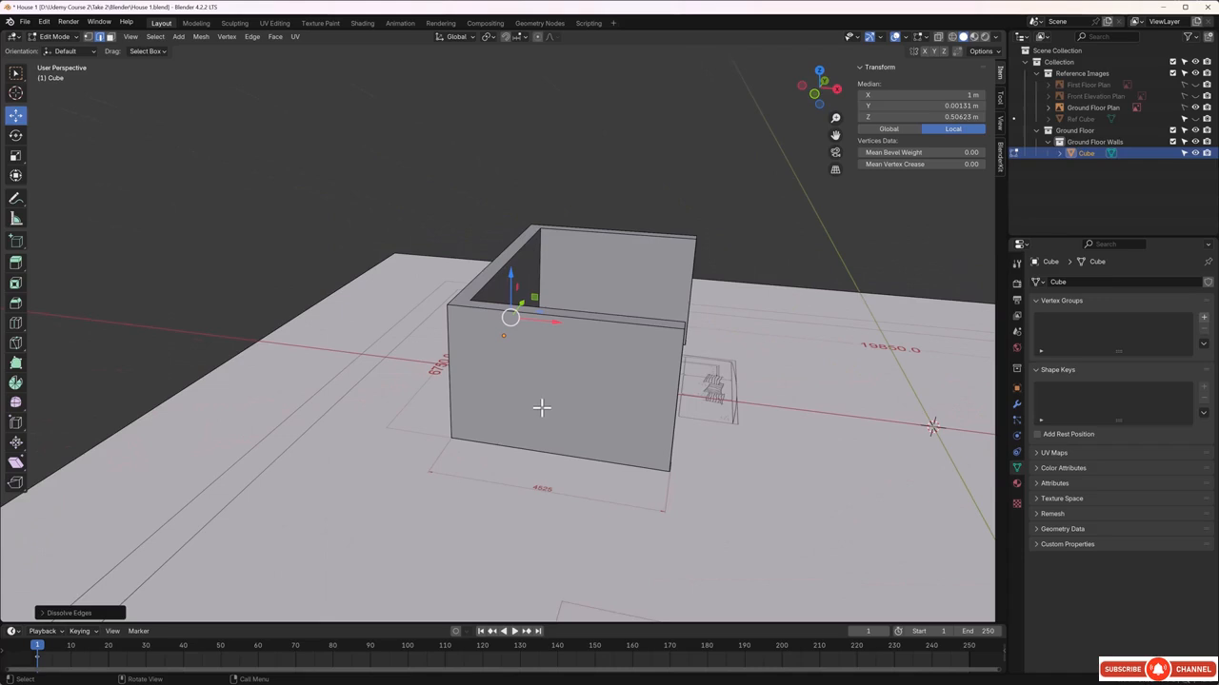
# Return to Object Mode, apply Rotation & Scale to the finished U-shaped wall, and deselect it
pyautogui.press('Tab')
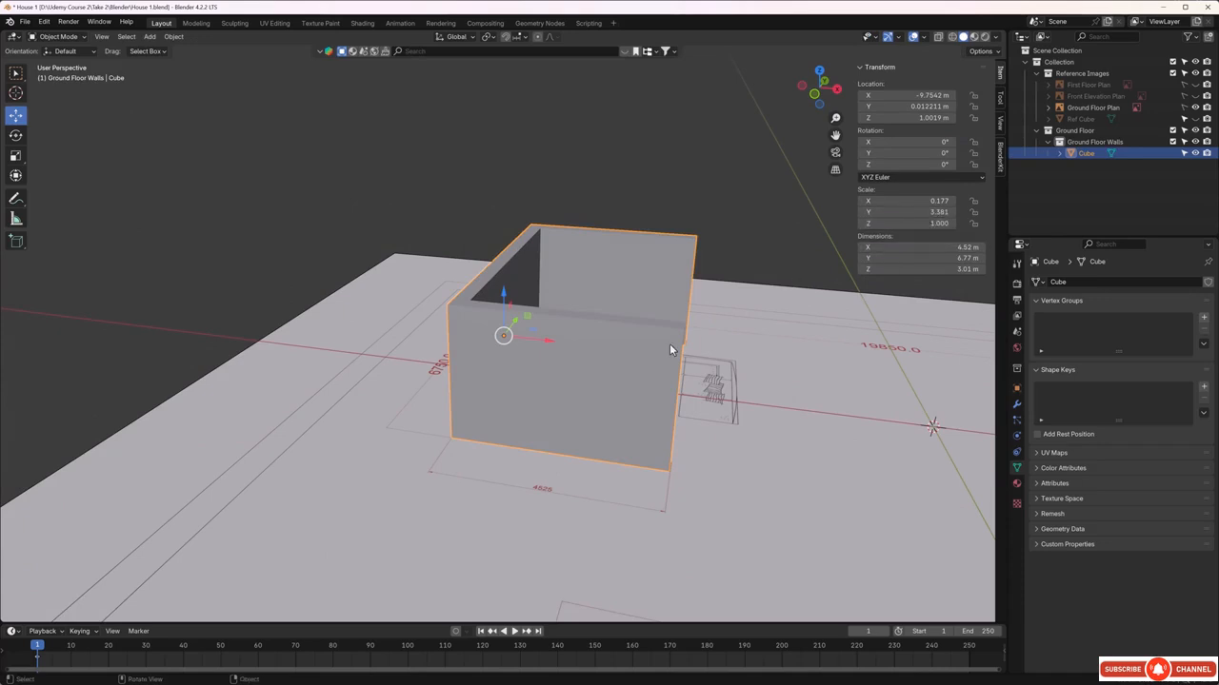
pyautogui.hotkey('ctrl', 'a')
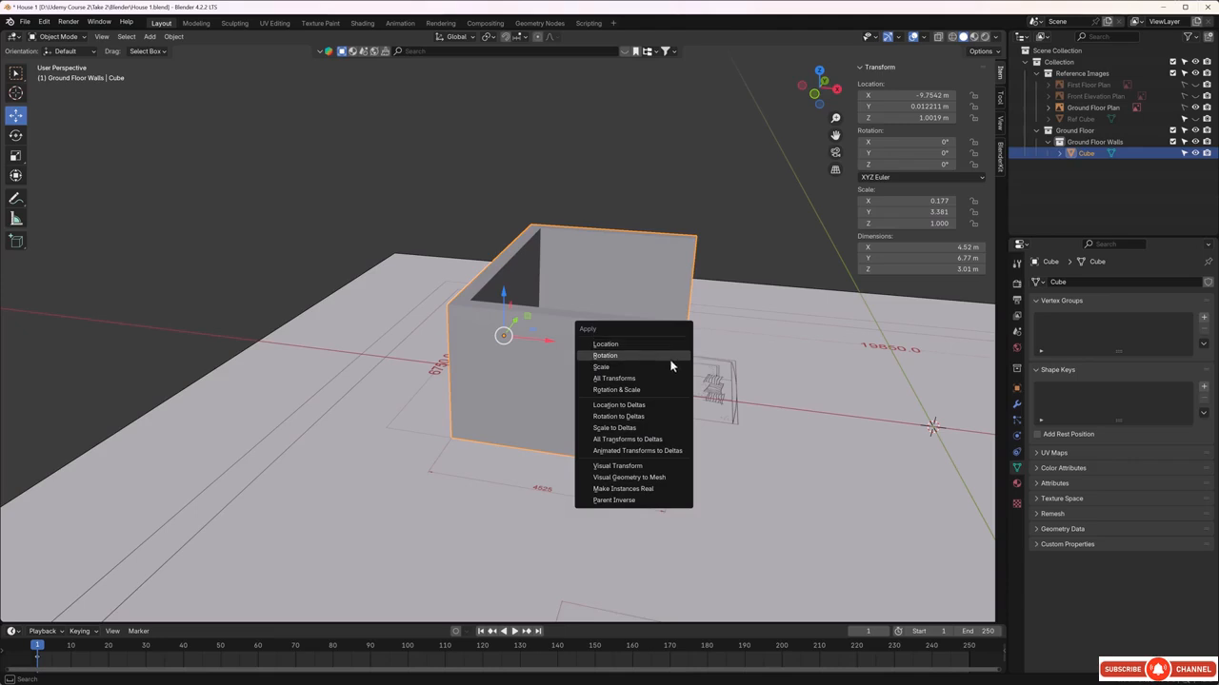
pyautogui.click(627, 390)
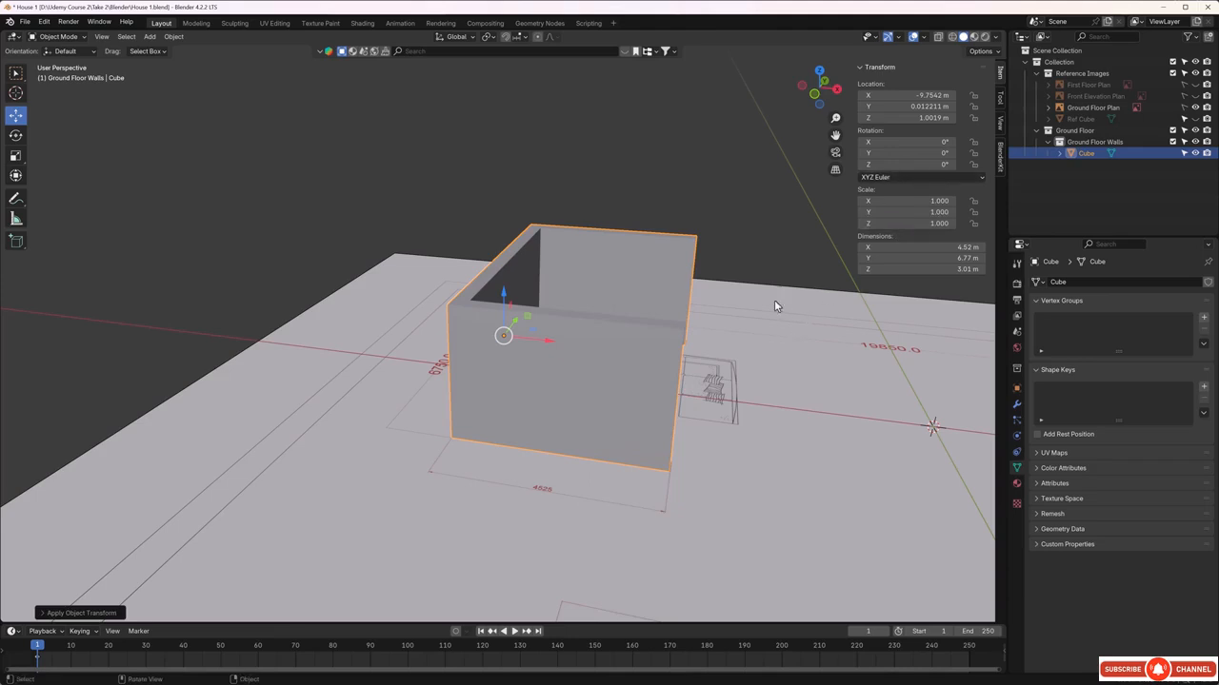
pyautogui.click(679, 132)
# Duplicate the U-shaped wall and place the copy about 13.77 m away along X, over the kitchen area of the plan
pyautogui.scroll(-2, 665, 151)
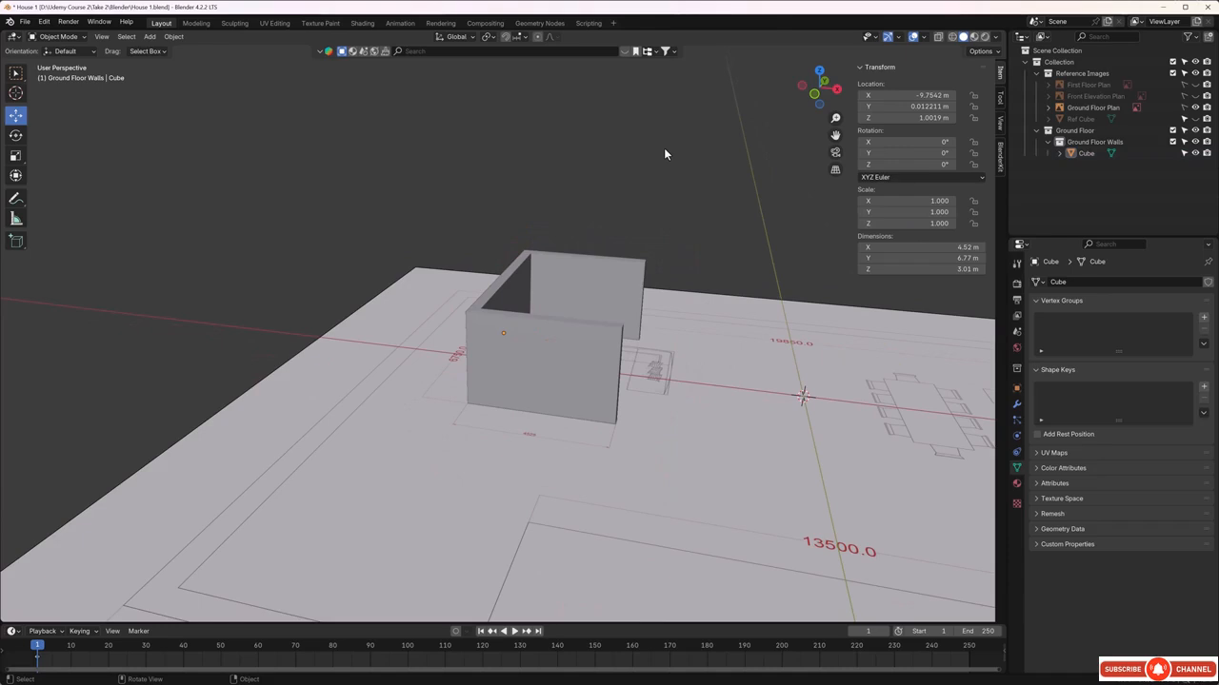
pyautogui.press('KP_7')
pyautogui.scroll(-3, 664, 152)
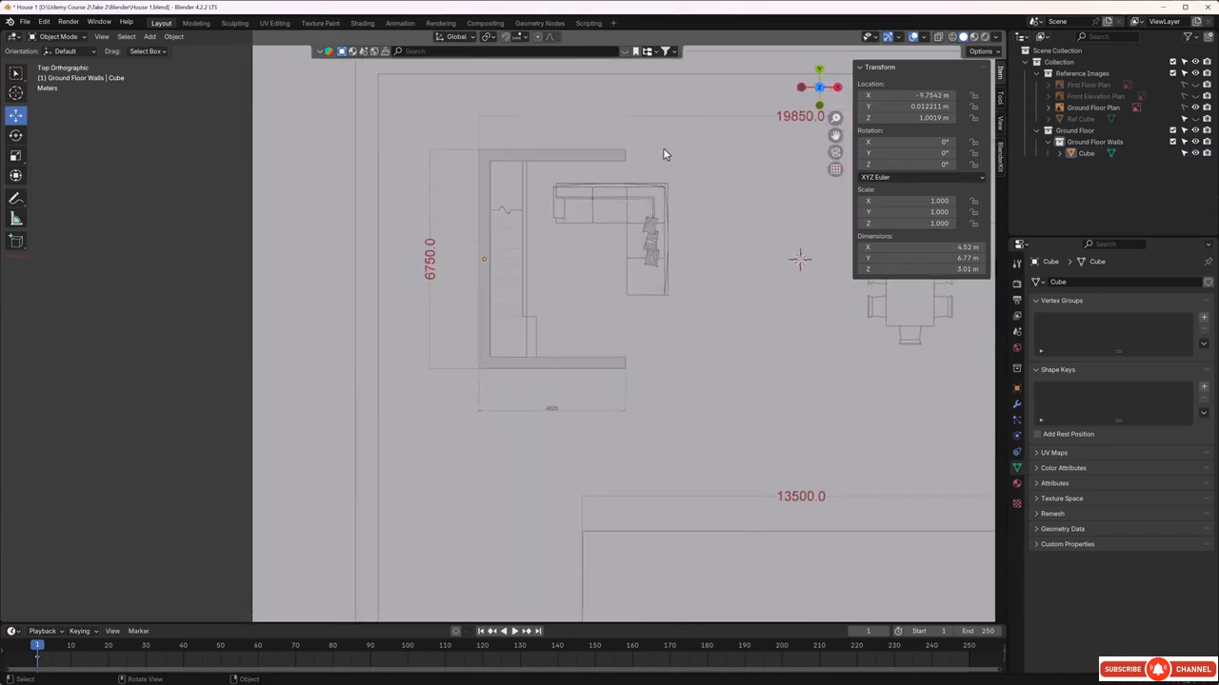
pyautogui.keyDown('shift'); pyautogui.moveTo(653, 273); pyautogui.dragTo(488, 267, button='middle'); pyautogui.keyUp('shift')
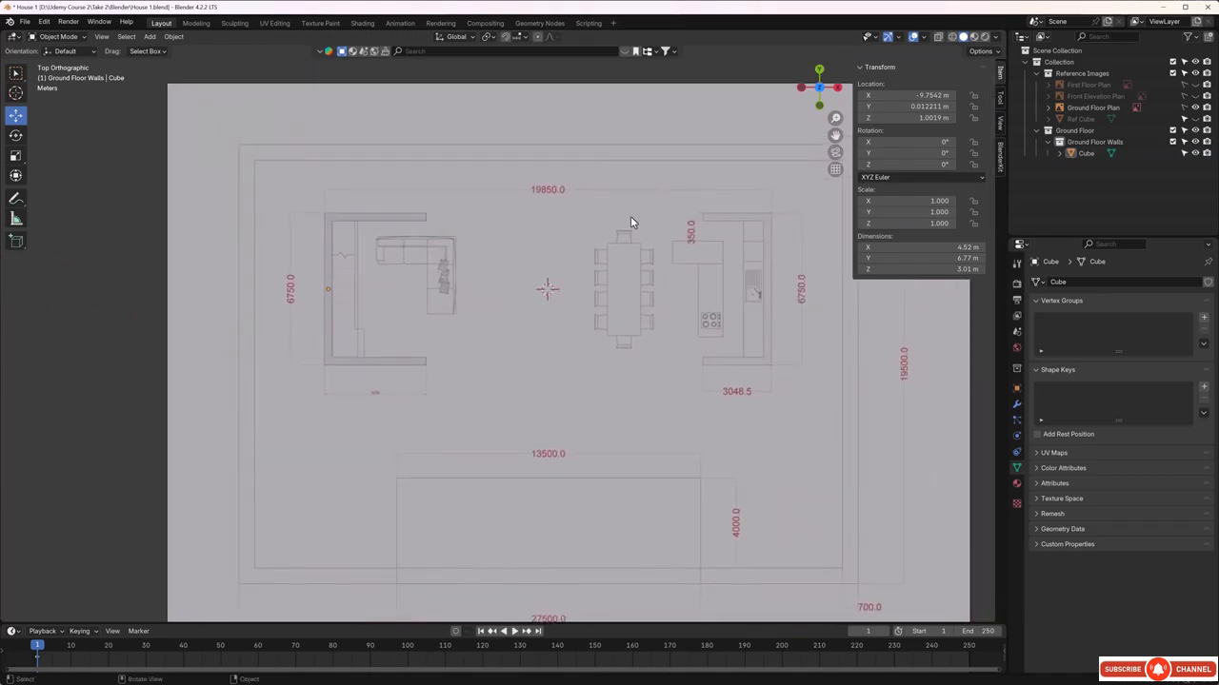
pyautogui.click(326, 271)
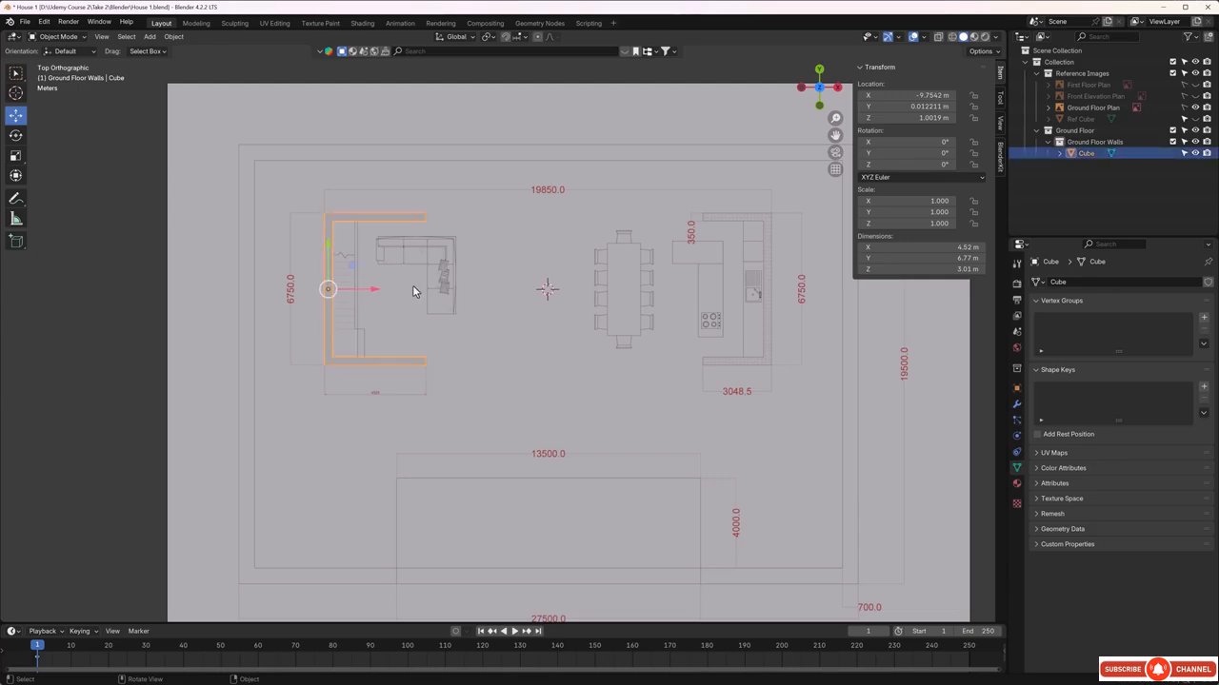
pyautogui.hotkey('shift', 'd')
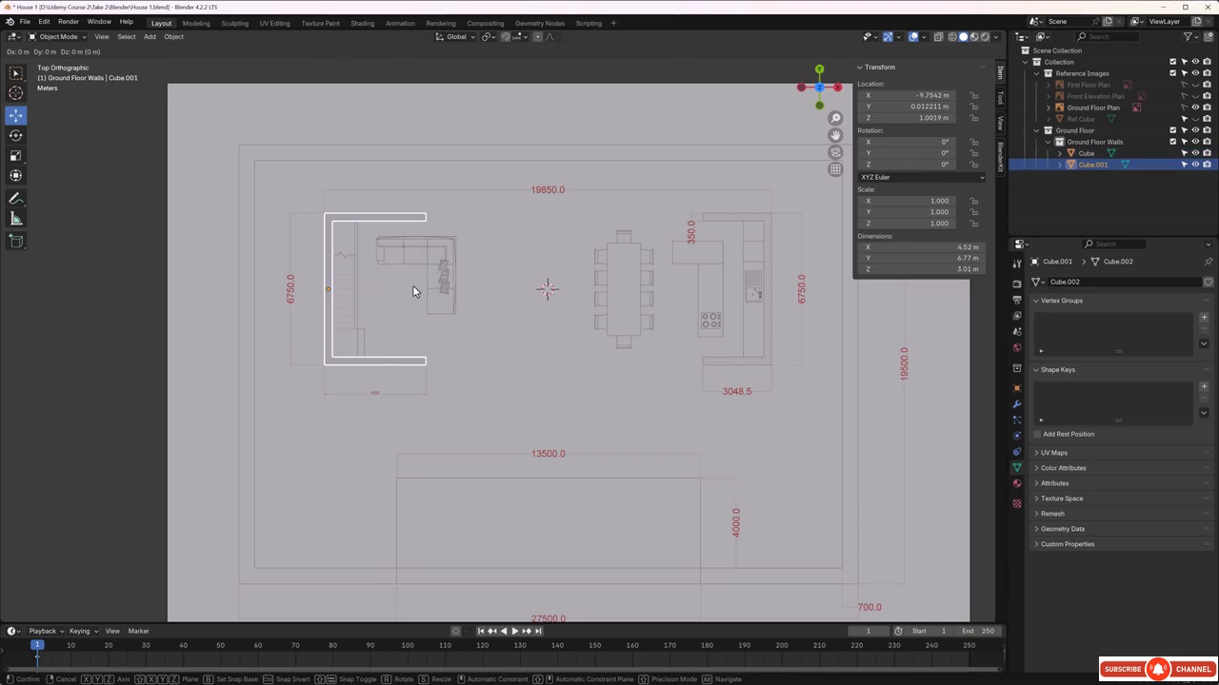
pyautogui.press('x')
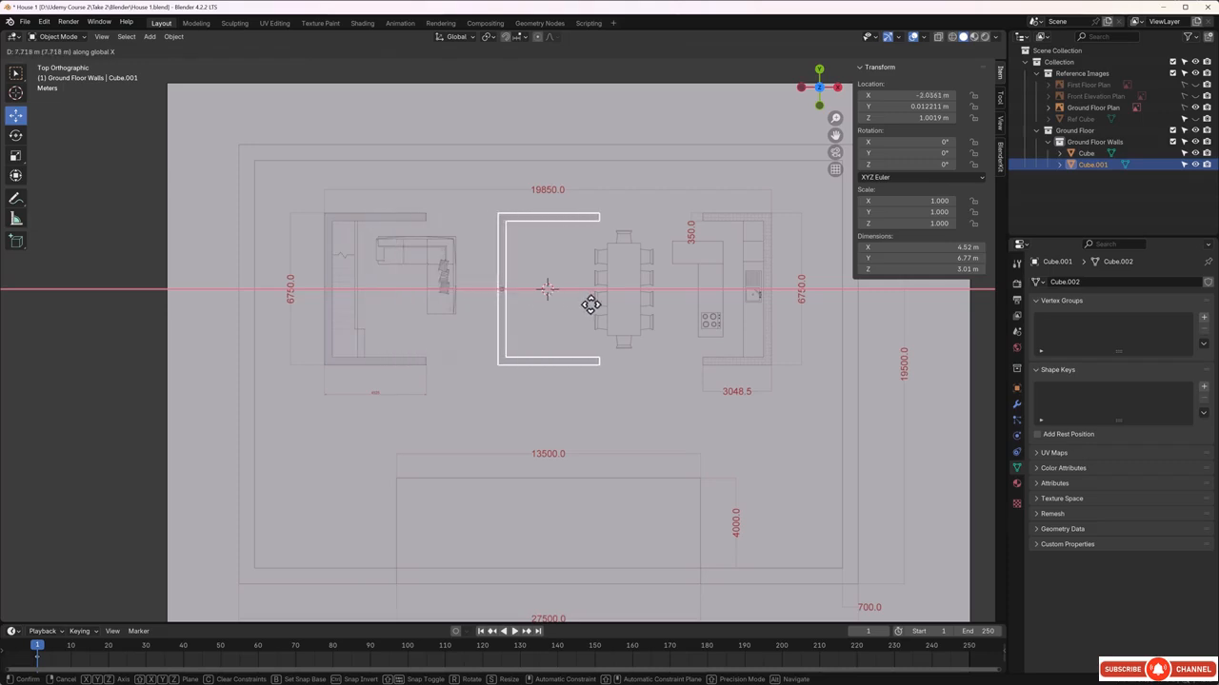
pyautogui.click(722, 309)
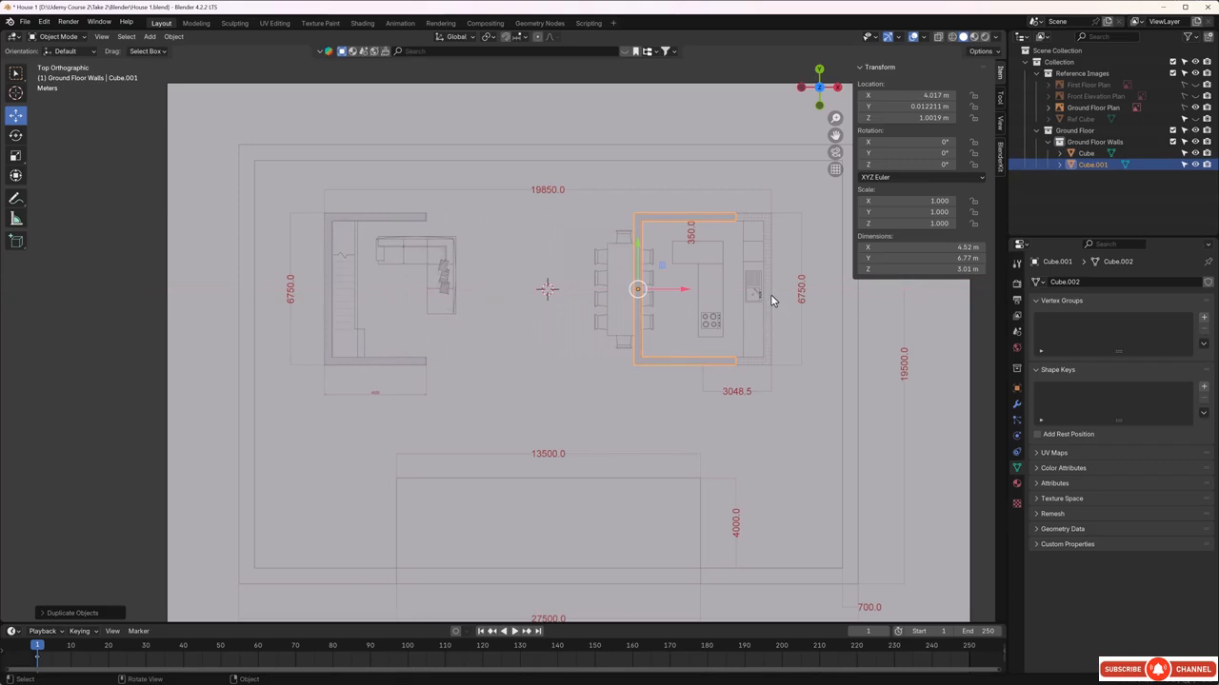
# Rotate the duplicated wall 180° in the top view so its open side faces the original wall
pyautogui.press('r')
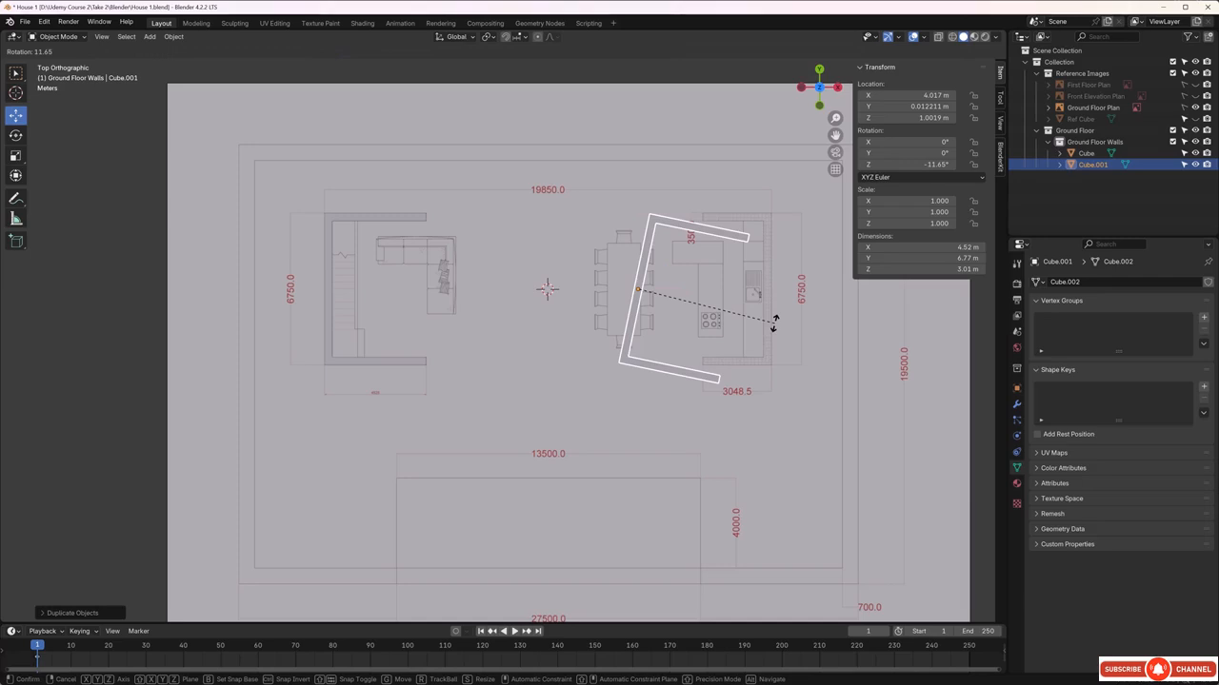
pyautogui.write('180')
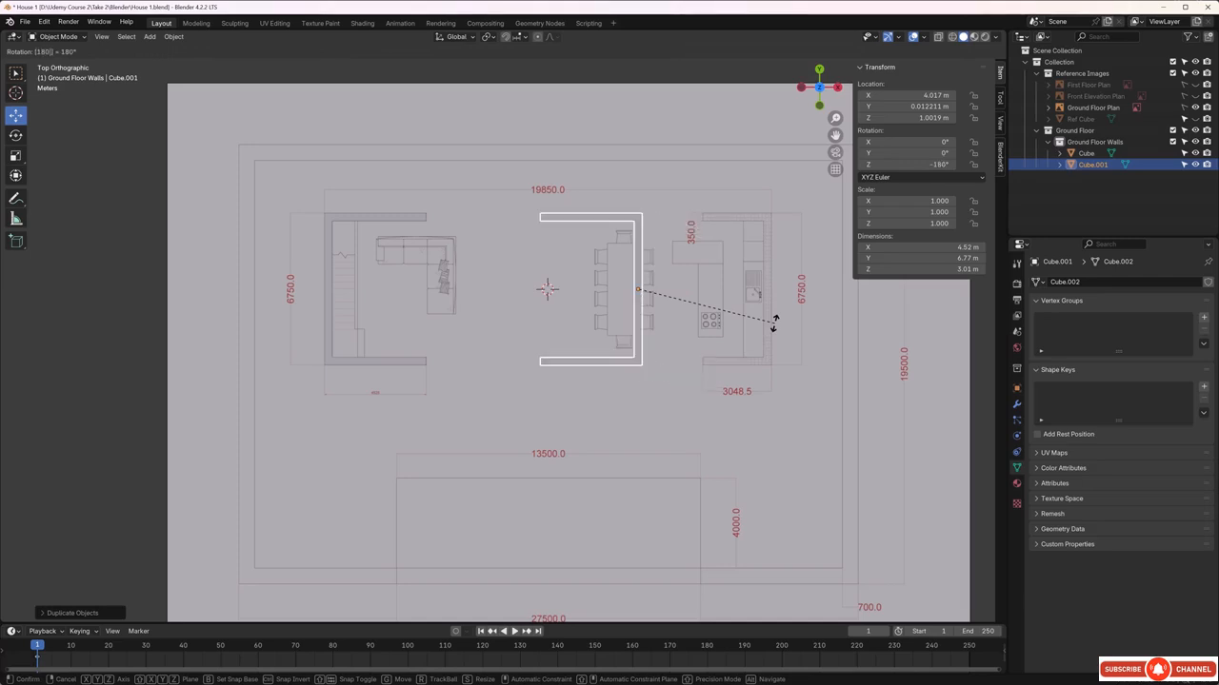
pyautogui.press('Return')
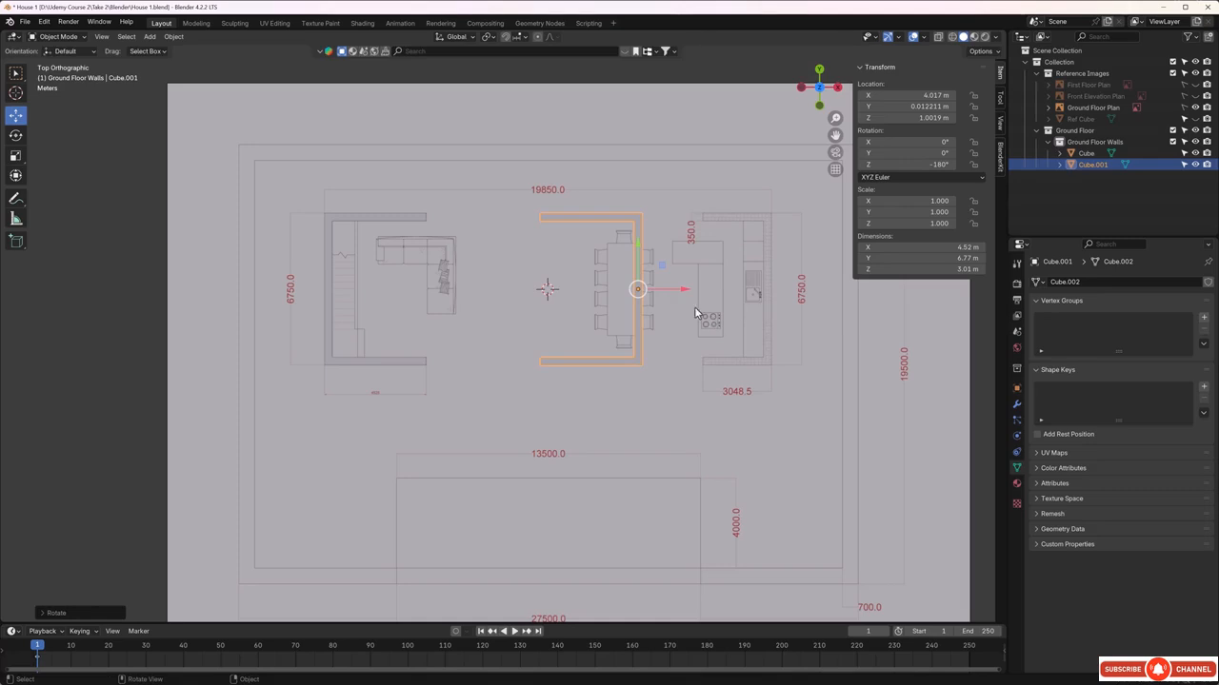
# Move the duplicated wall along X to about 9.764 m, aligning its outer face with the plan's outer kitchen wall line
pyautogui.moveTo(688, 294); pyautogui.dragTo(813, 291)
pyautogui.scroll(2, 761, 315)
pyautogui.scroll(2, 760, 316)
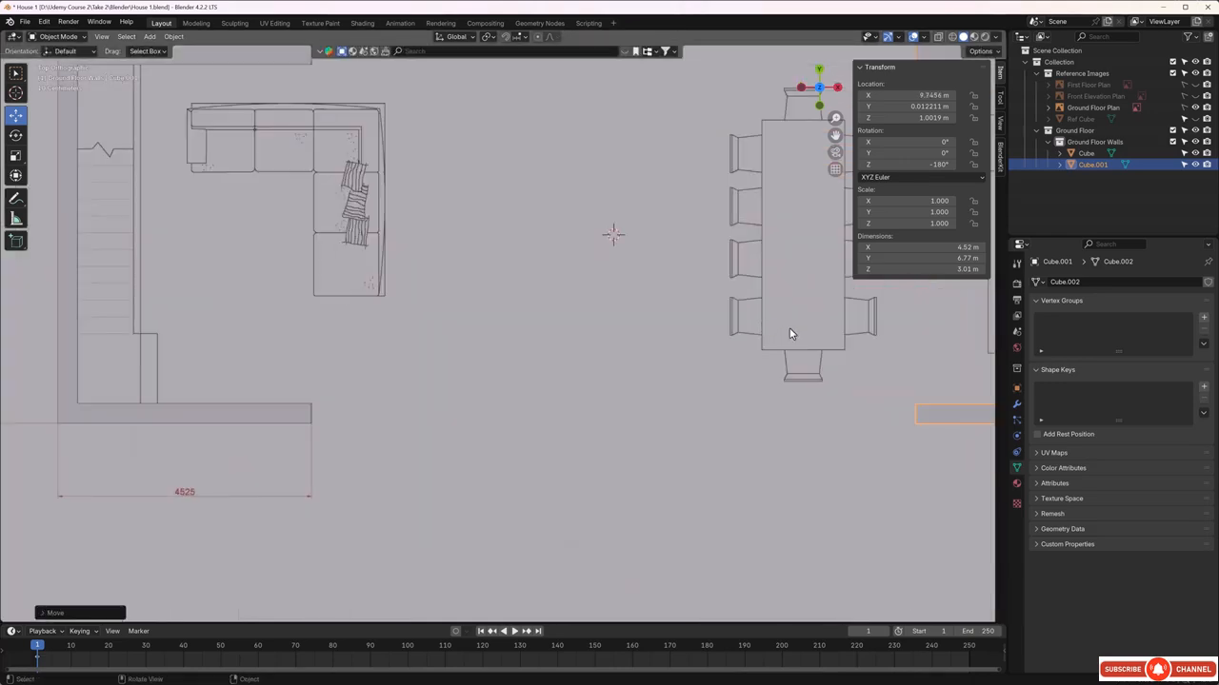
pyautogui.keyDown('shift'); pyautogui.moveTo(791, 337); pyautogui.dragTo(184, 378, button='middle'); pyautogui.keyUp('shift')
pyautogui.scroll(6, 491, 320)
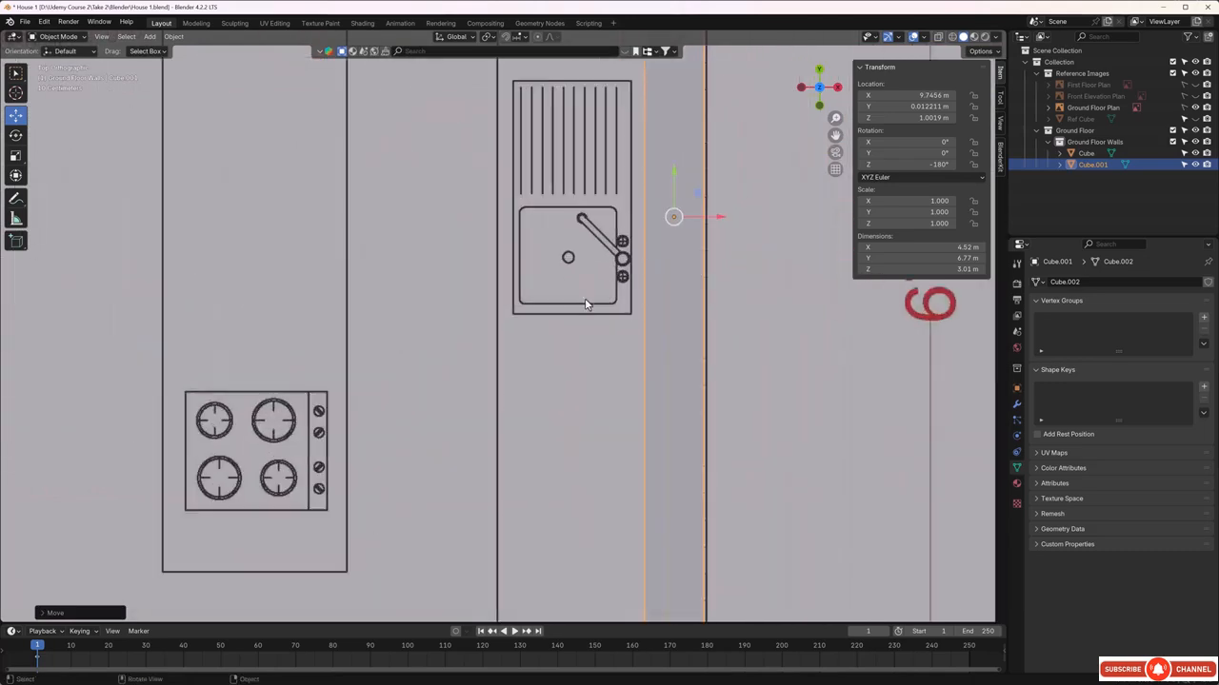
pyautogui.keyDown('shift'); pyautogui.moveTo(585, 298); pyautogui.dragTo(536, 362, button='middle'); pyautogui.keyUp('shift')
pyautogui.scroll(3, 668, 285)
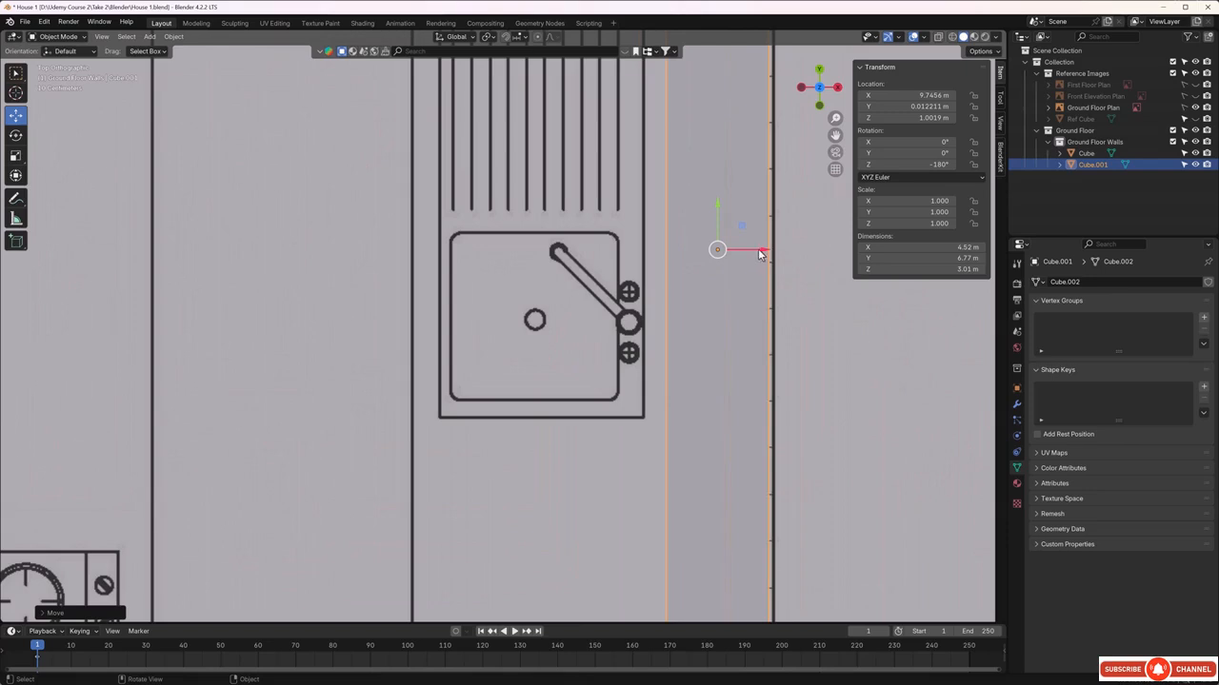
pyautogui.moveTo(764, 246); pyautogui.dragTo(770, 248)
# In Edit Mode, select both side-wall end faces of the copy and move them along X to about 2.852 m local X
pyautogui.scroll(-9, 729, 275)
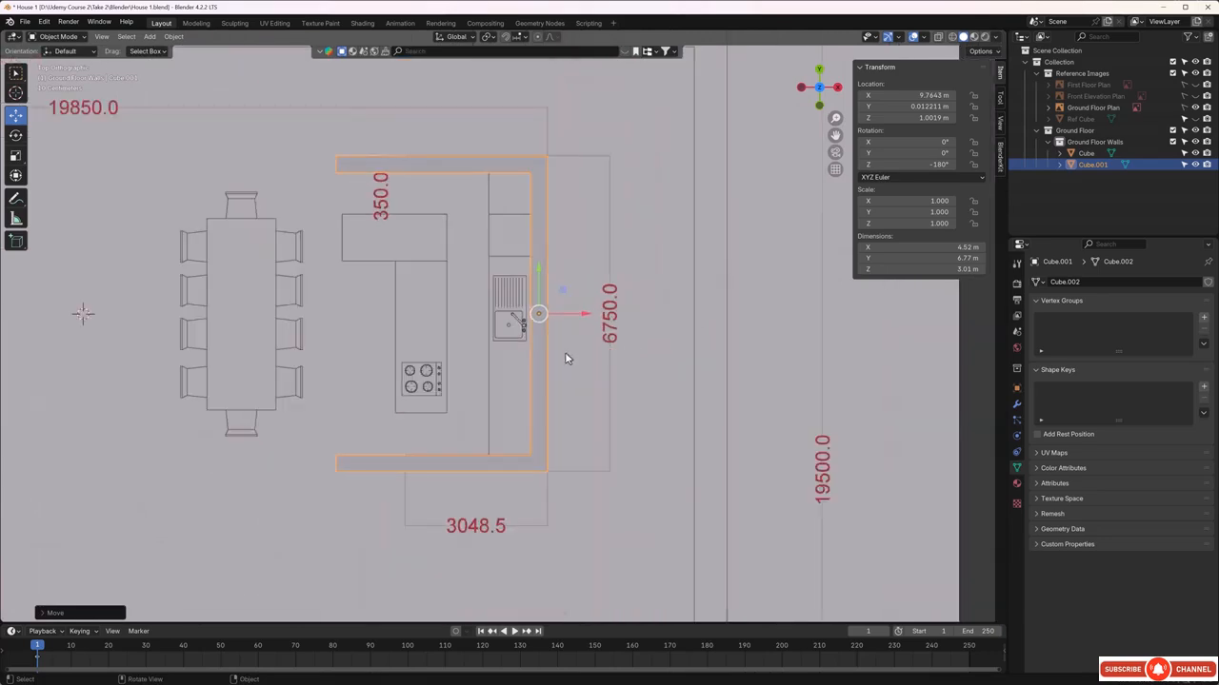
pyautogui.keyDown('shift'); pyautogui.moveTo(565, 358); pyautogui.dragTo(755, 352, button='middle'); pyautogui.keyUp('shift')
pyautogui.scroll(-2, 694, 334)
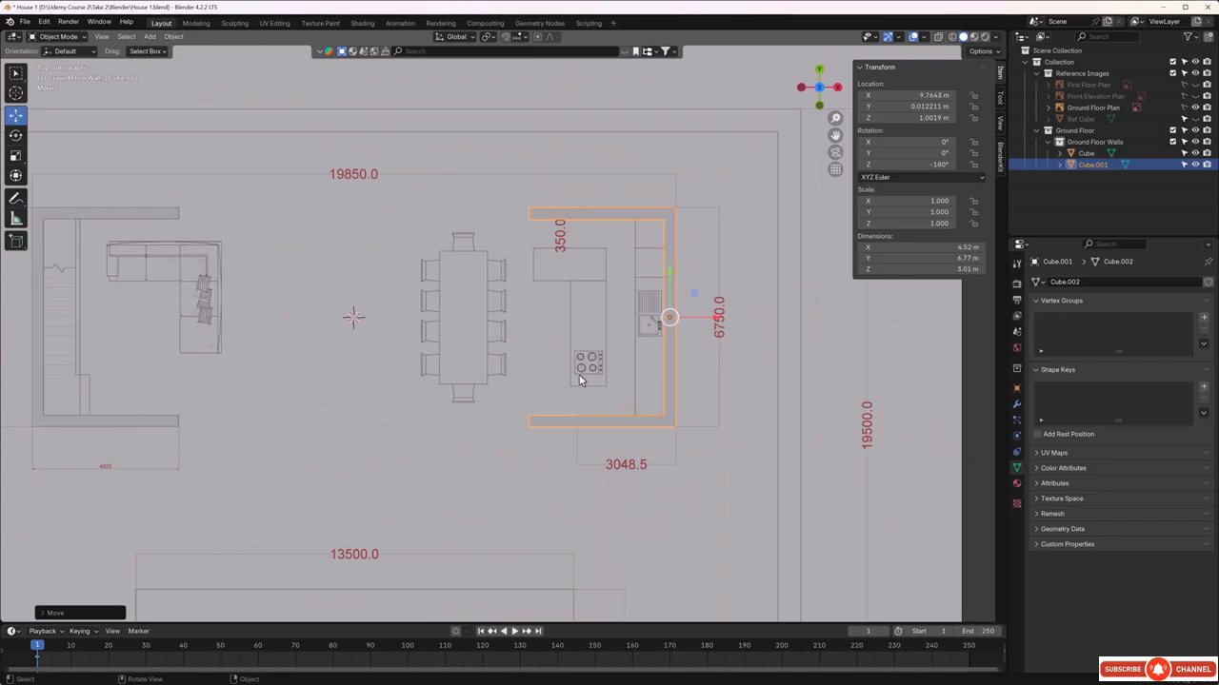
pyautogui.moveTo(579, 377); pyautogui.dragTo(496, 410, button='middle')
pyautogui.scroll(2, 403, 390)
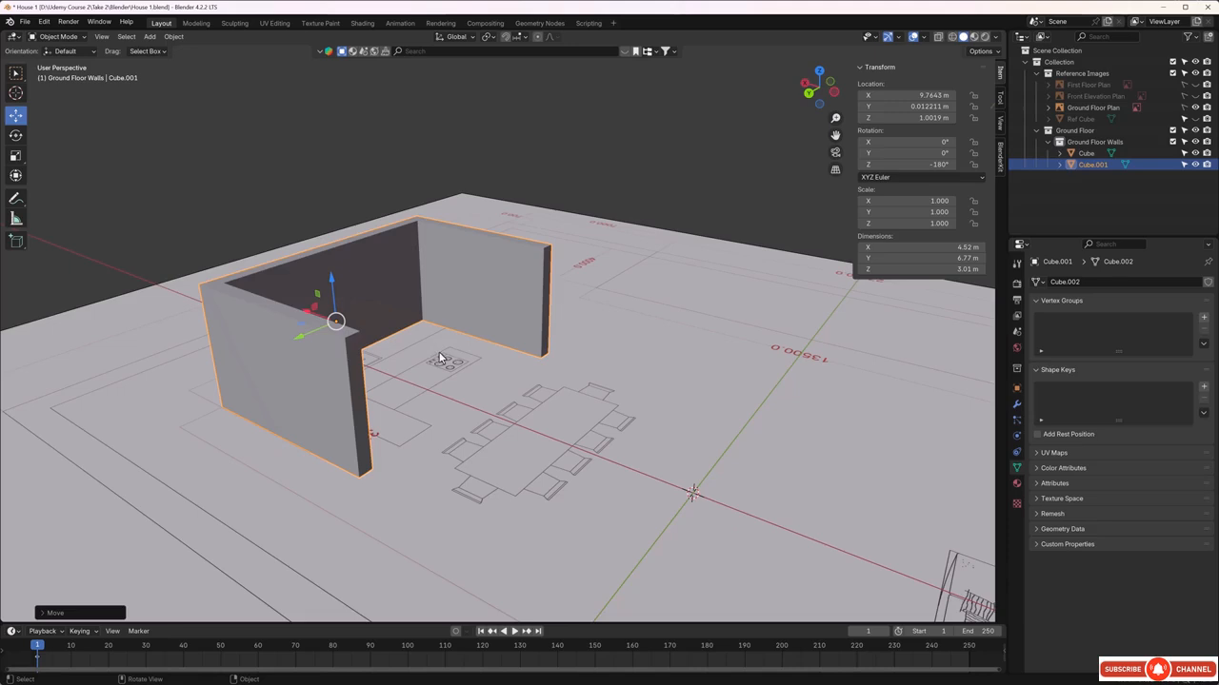
pyautogui.press('Tab')
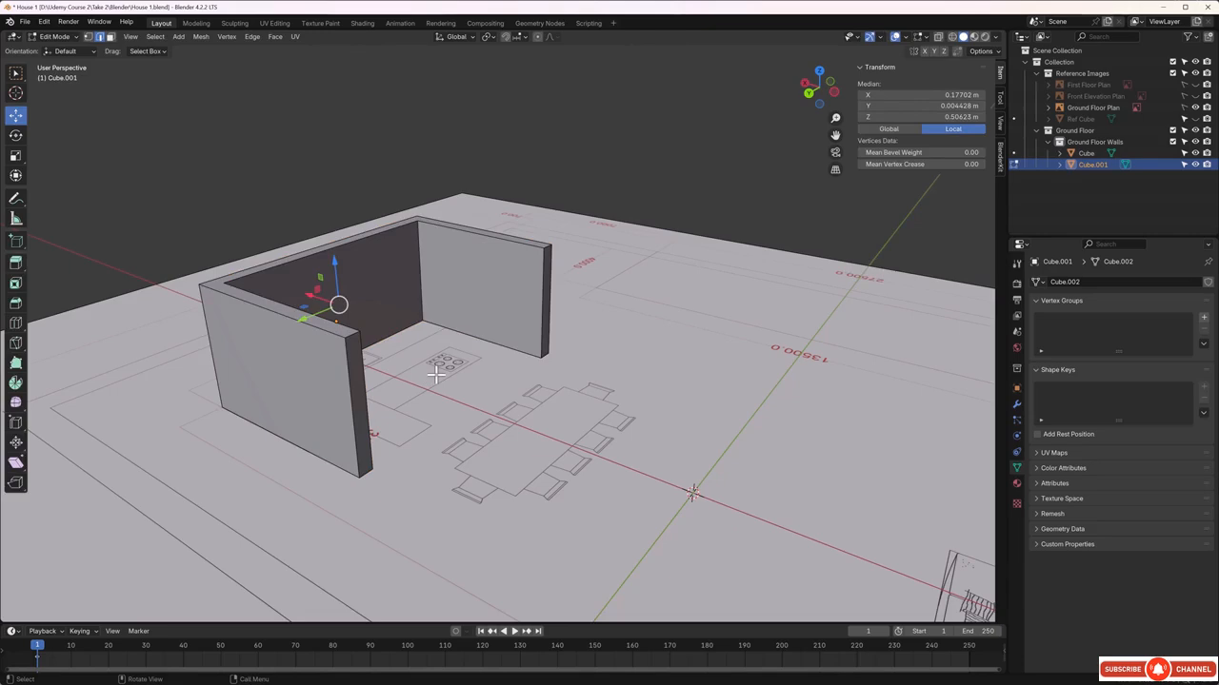
pyautogui.click(435, 374)
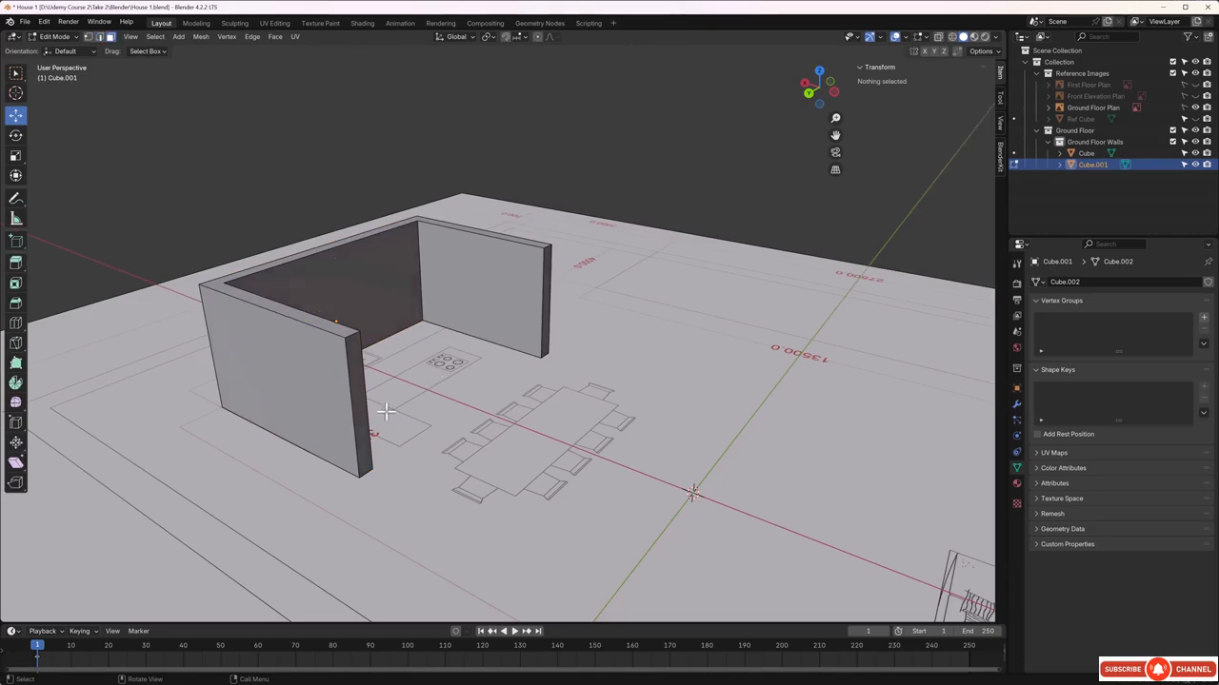
pyautogui.click(360, 402)
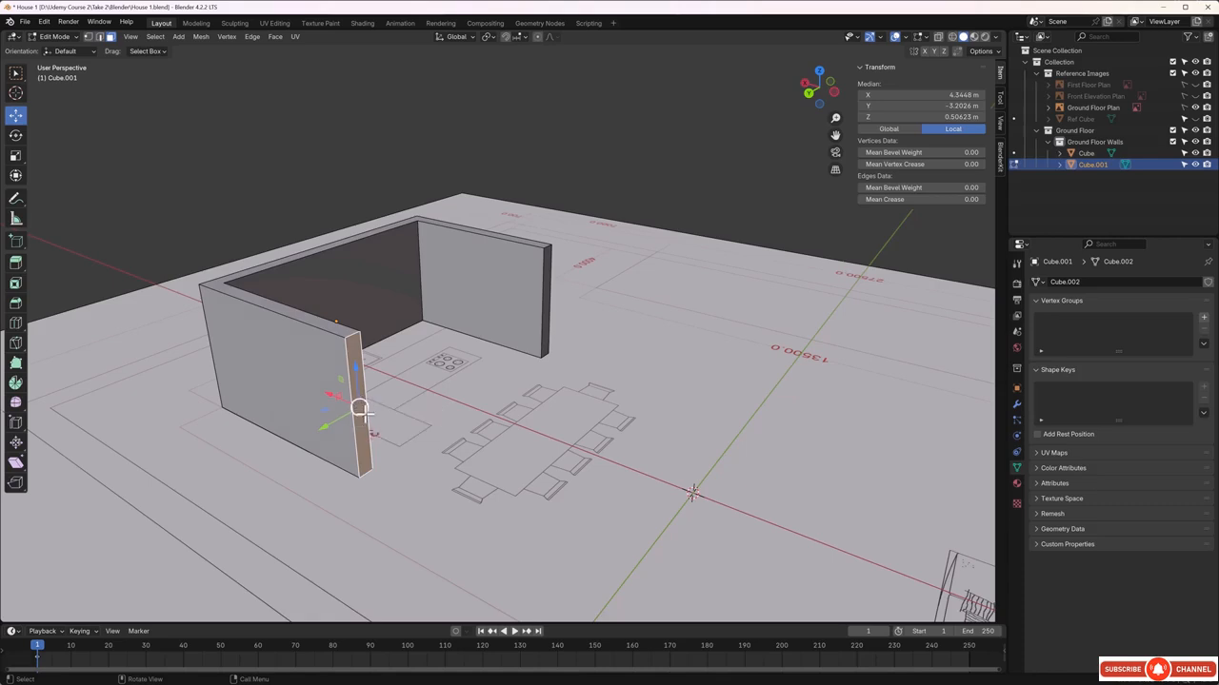
pyautogui.keyDown('shift'); pyautogui.click(544, 310); pyautogui.keyUp('shift')
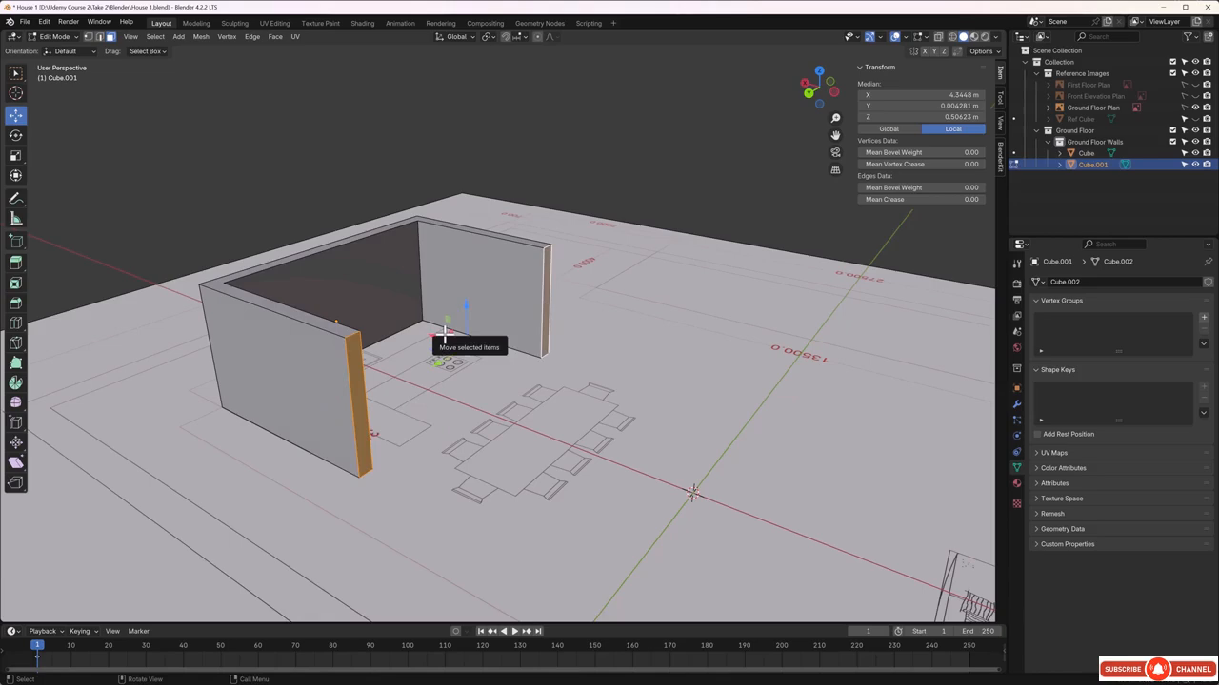
pyautogui.press('KP_7')
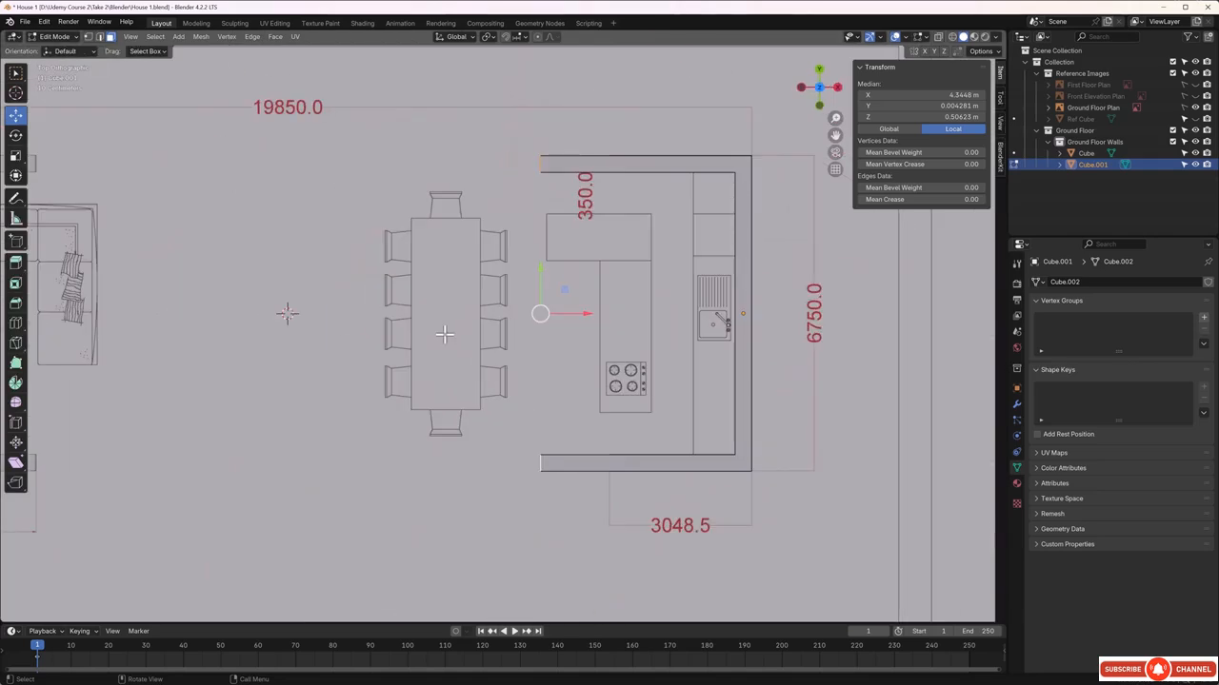
pyautogui.scroll(3, 625, 304)
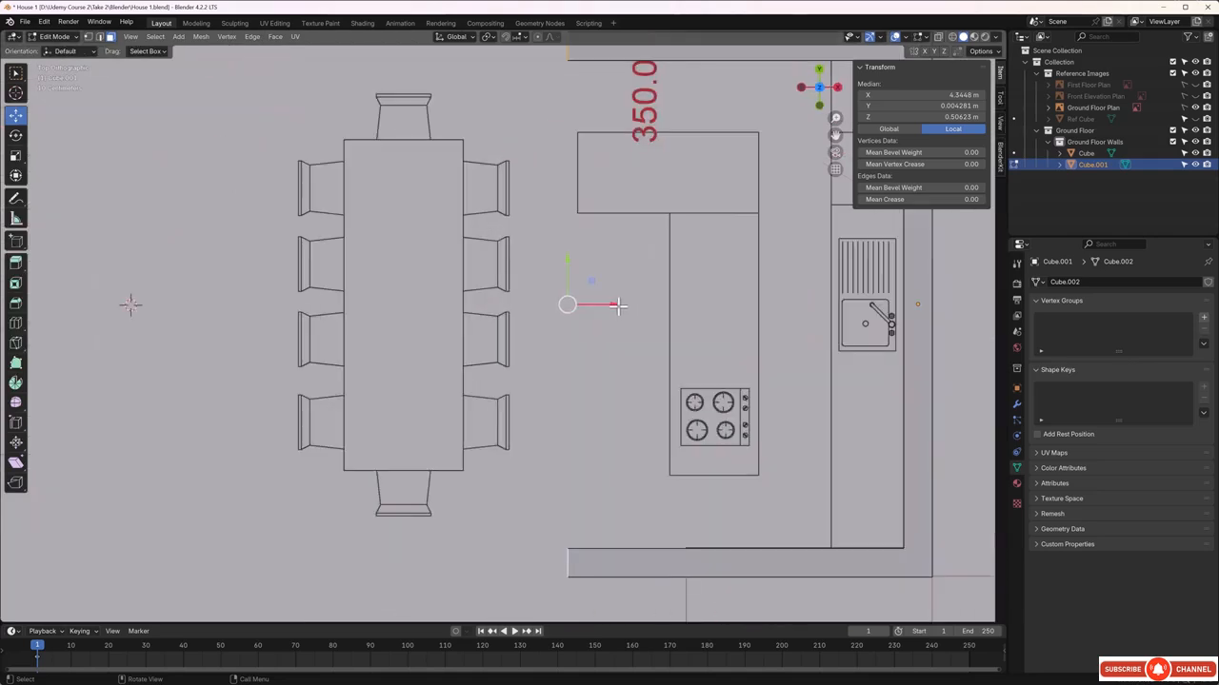
pyautogui.moveTo(620, 305); pyautogui.dragTo(740, 301)
# Fine-tune the end faces along X to about 2.878 m local X, flush with the wall end at the 3048.5 dimension
pyautogui.scroll(3, 671, 542)
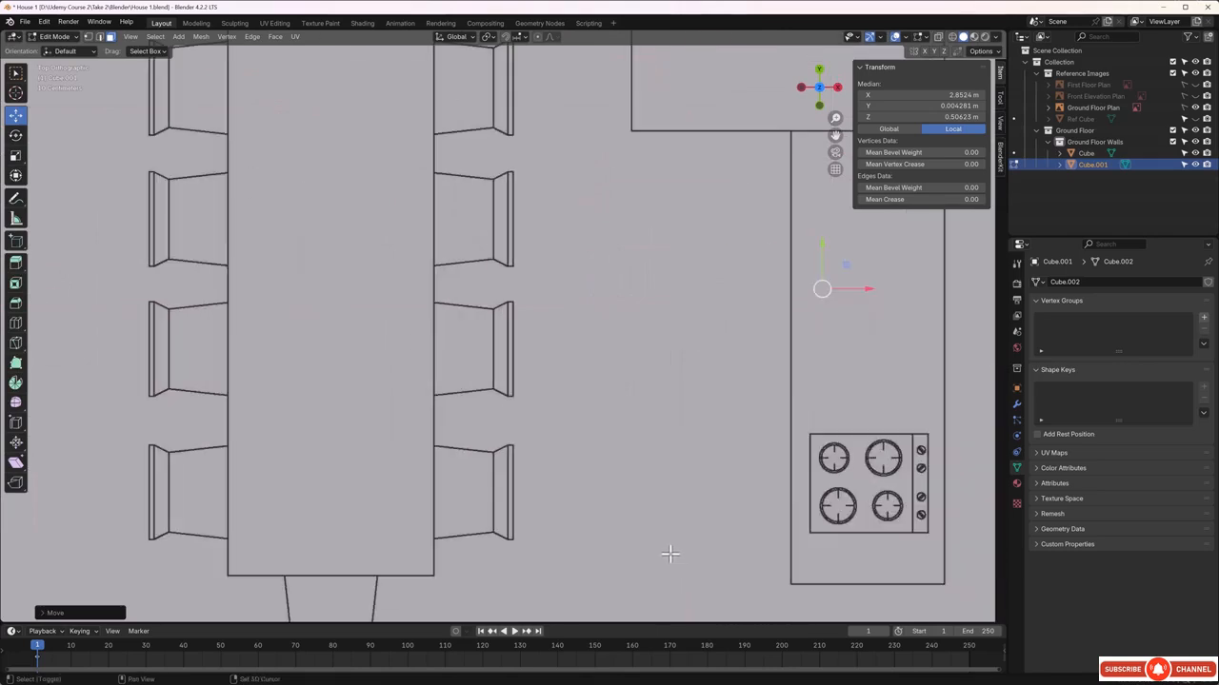
pyautogui.keyDown('shift'); pyautogui.moveTo(670, 555); pyautogui.dragTo(523, 223, button='middle'); pyautogui.keyUp('shift')
pyautogui.keyDown('shift'); pyautogui.moveTo(577, 430); pyautogui.dragTo(466, 358, button='middle'); pyautogui.keyUp('shift')
pyautogui.scroll(2, 422, 321)
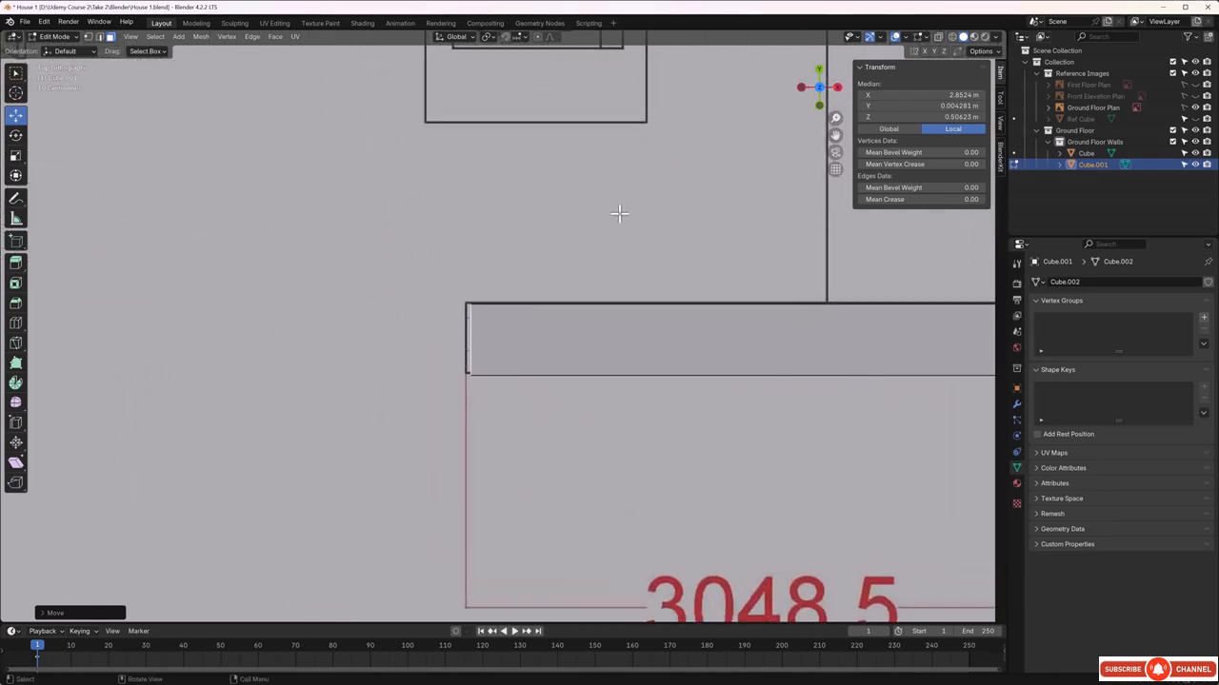
pyautogui.press('g')
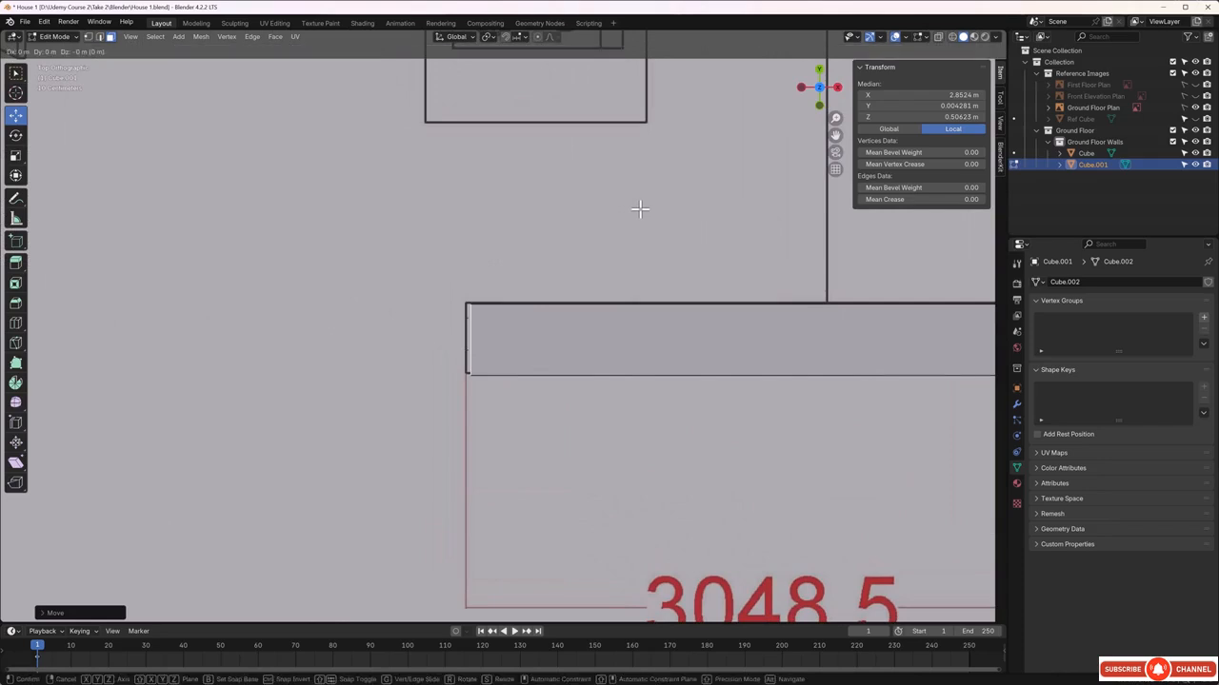
pyautogui.press('x')
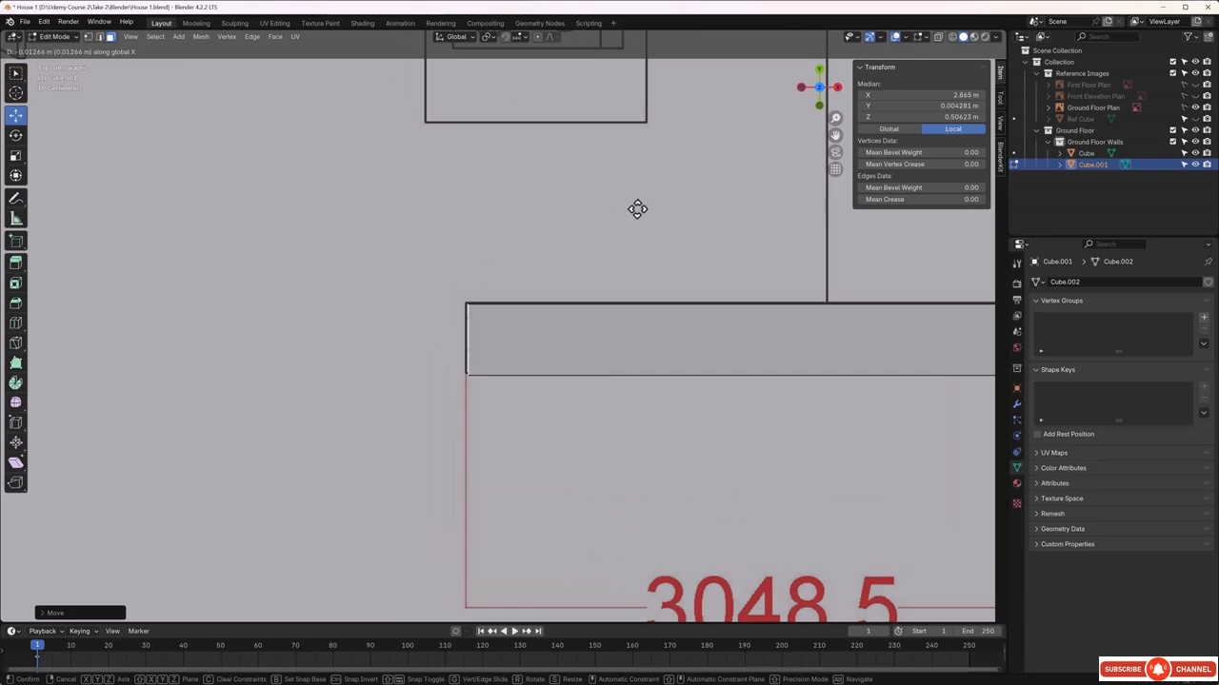
pyautogui.click(634, 206)
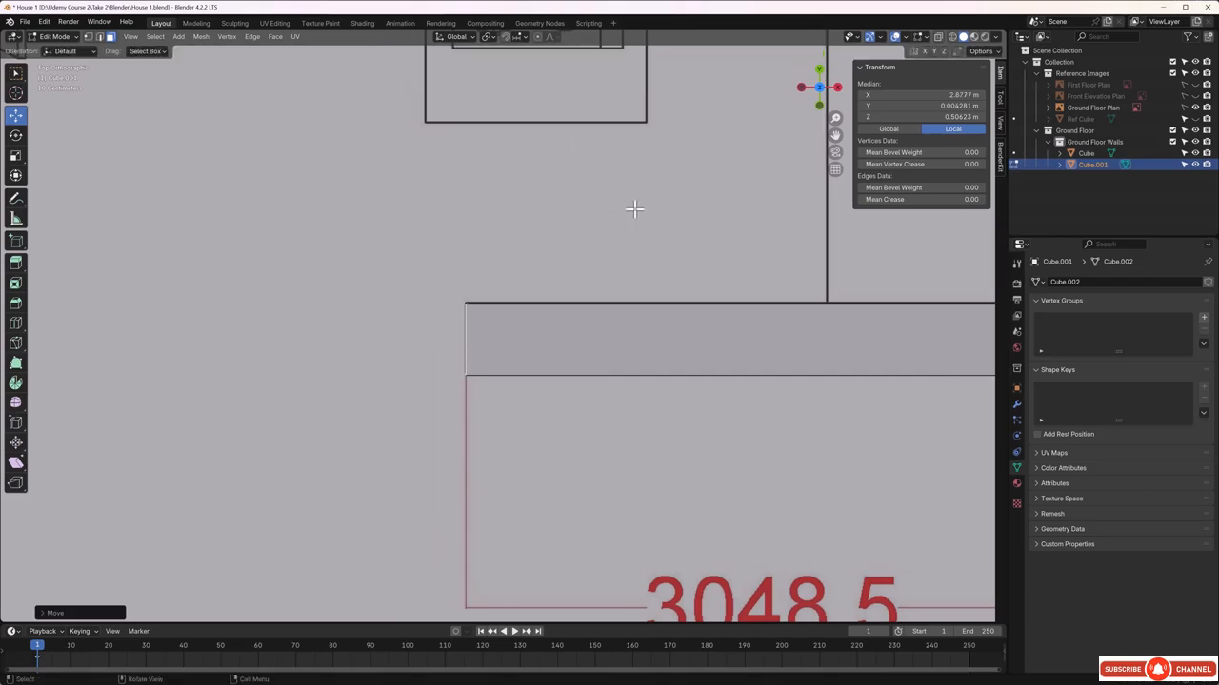
# Return to Object Mode, apply Rotation & Scale to the shortened kitchen-side wall, and deselect it
pyautogui.moveTo(553, 280); pyautogui.dragTo(599, 245, button='middle')
pyautogui.scroll(-5, 599, 245)
pyautogui.moveTo(550, 378); pyautogui.dragTo(584, 344, button='middle')
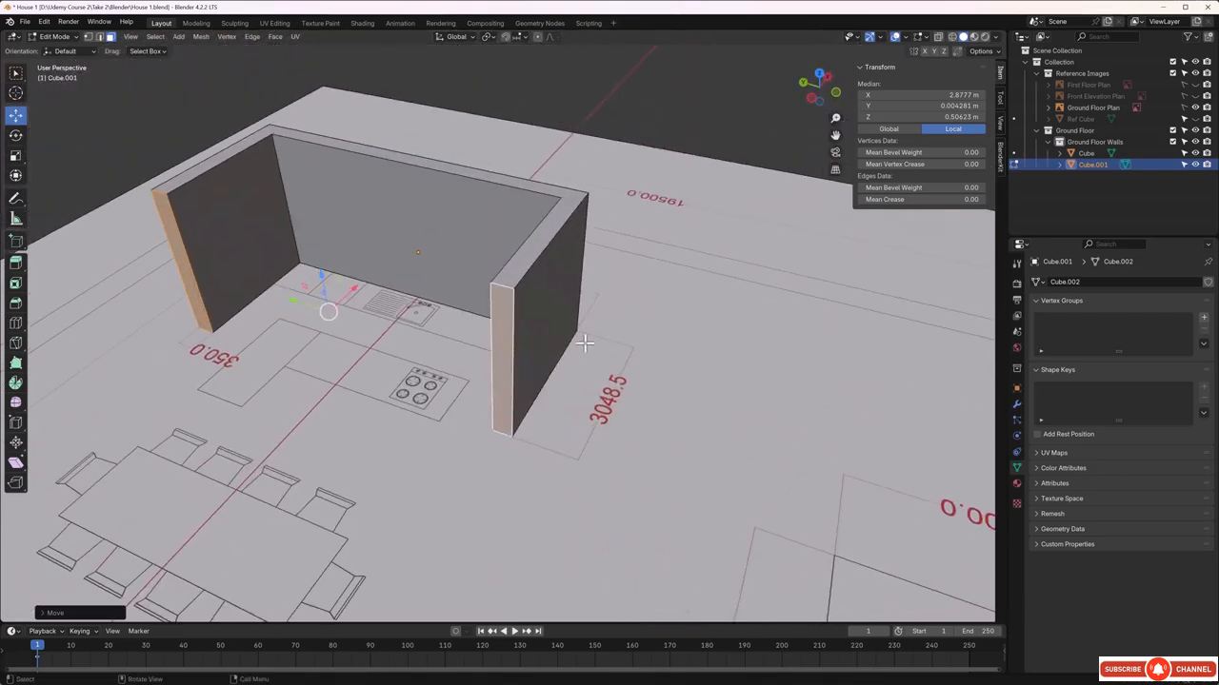
pyautogui.press('Tab')
pyautogui.scroll(-1, 579, 335)
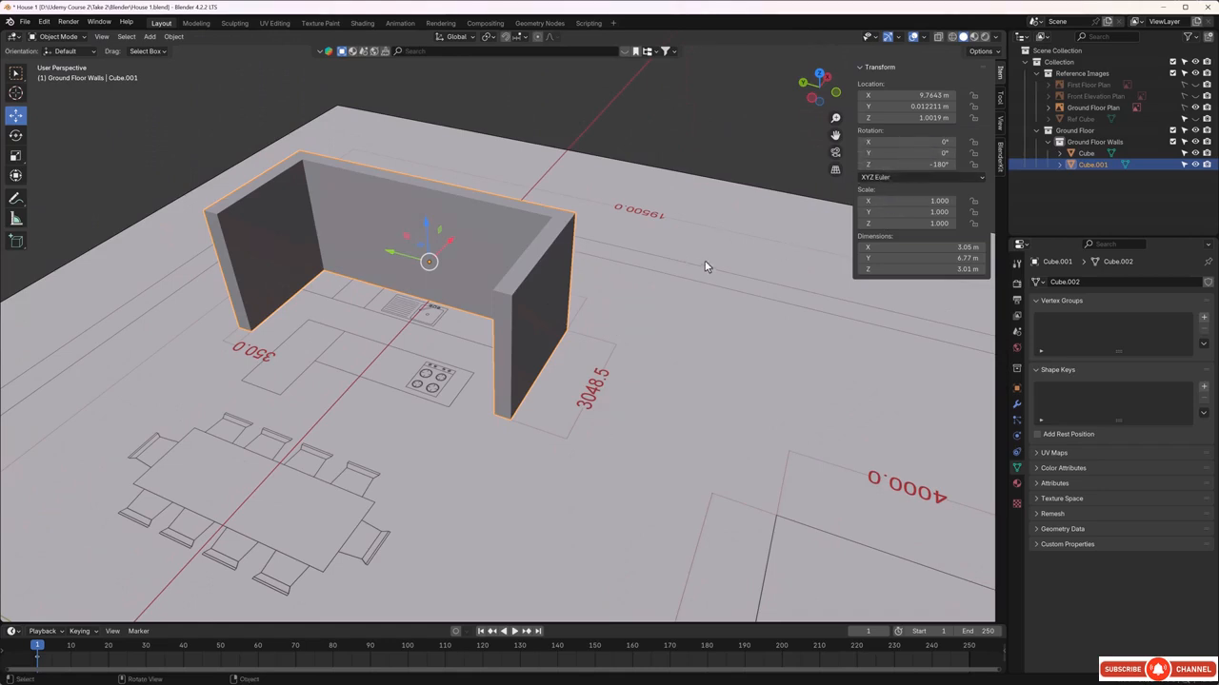
pyautogui.hotkey('ctrl', 'a')
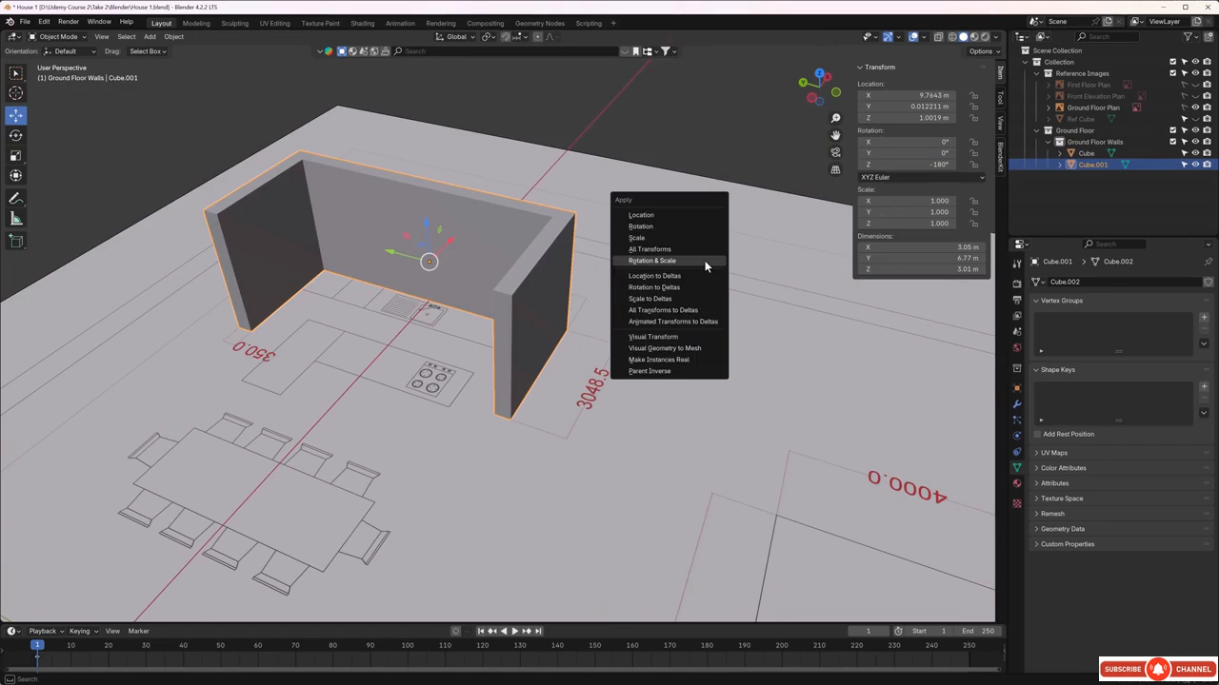
pyautogui.click(693, 262)
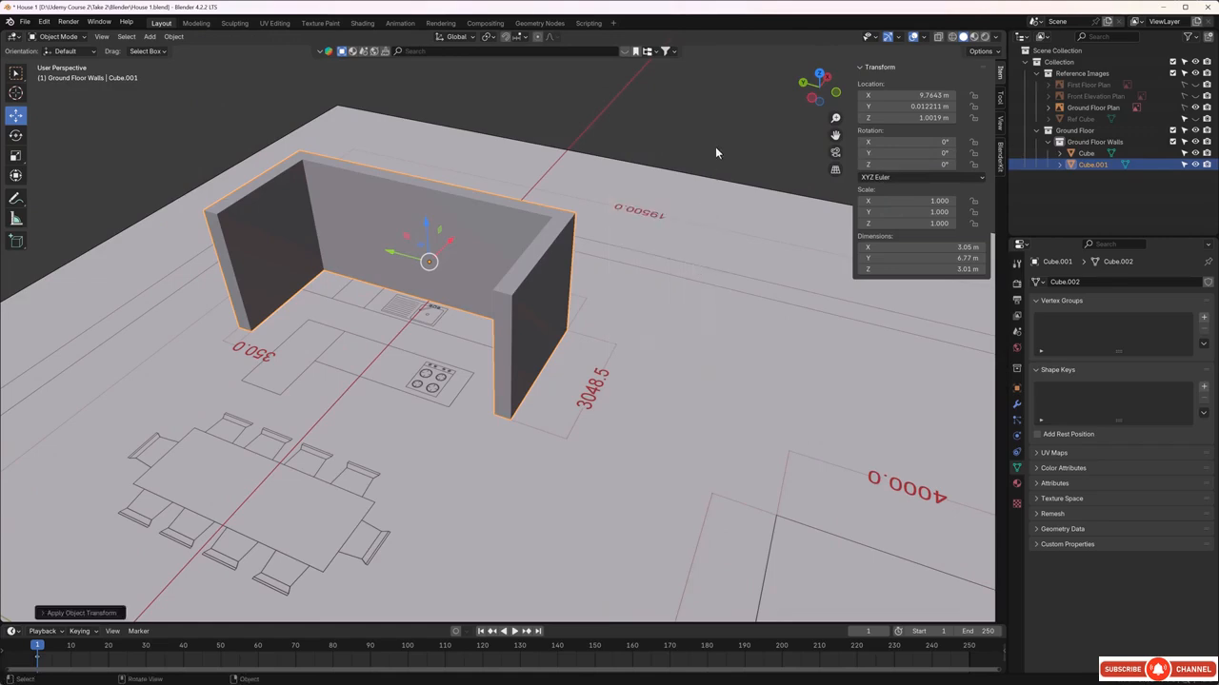
pyautogui.click(714, 113)
# Save the project file House 1.blend with both ground floor wall sections in place
pyautogui.scroll(-6, 714, 113)
pyautogui.moveTo(675, 289); pyautogui.dragTo(585, 332, button='middle')
pyautogui.scroll(2, 316, 376)
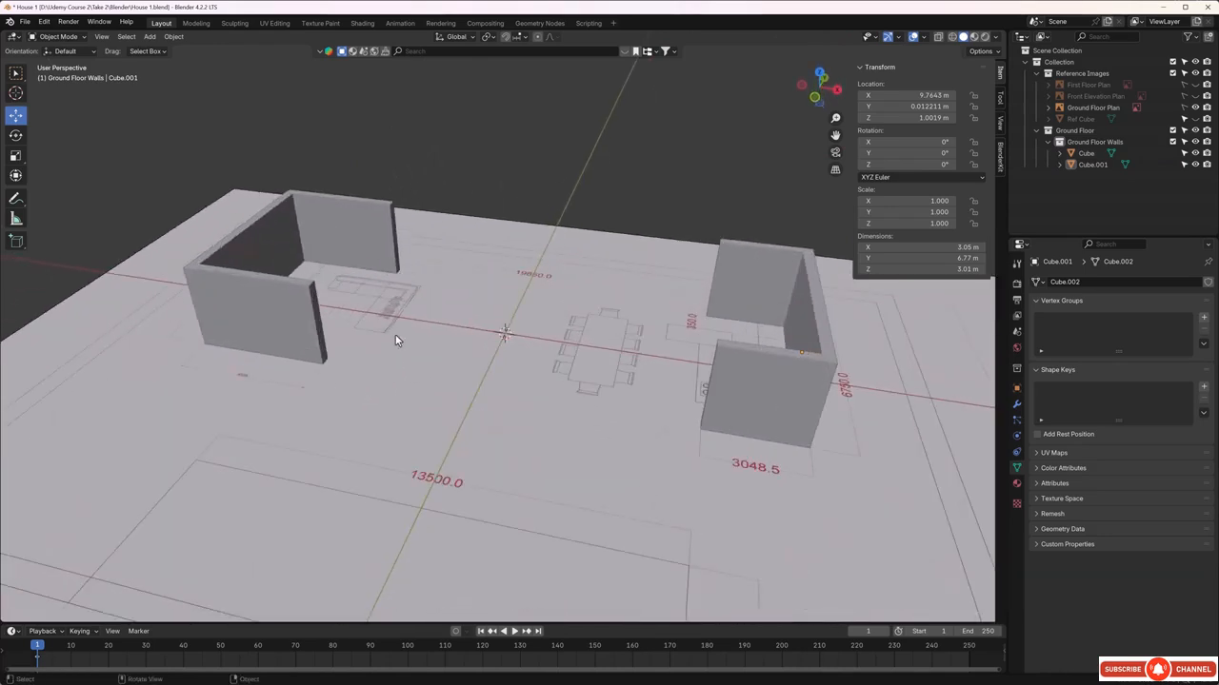
pyautogui.moveTo(395, 334); pyautogui.dragTo(359, 333, button='middle')
pyautogui.scroll(2, 330, 291)
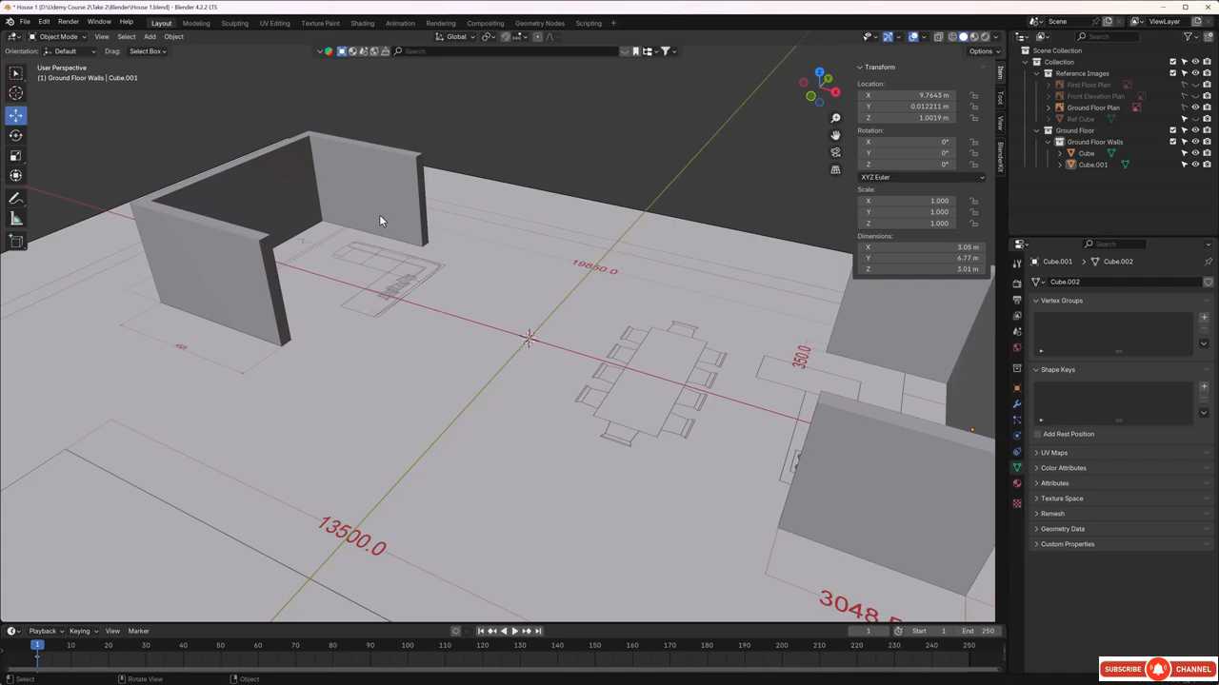
pyautogui.moveTo(393, 291); pyautogui.dragTo(533, 324, button='middle')
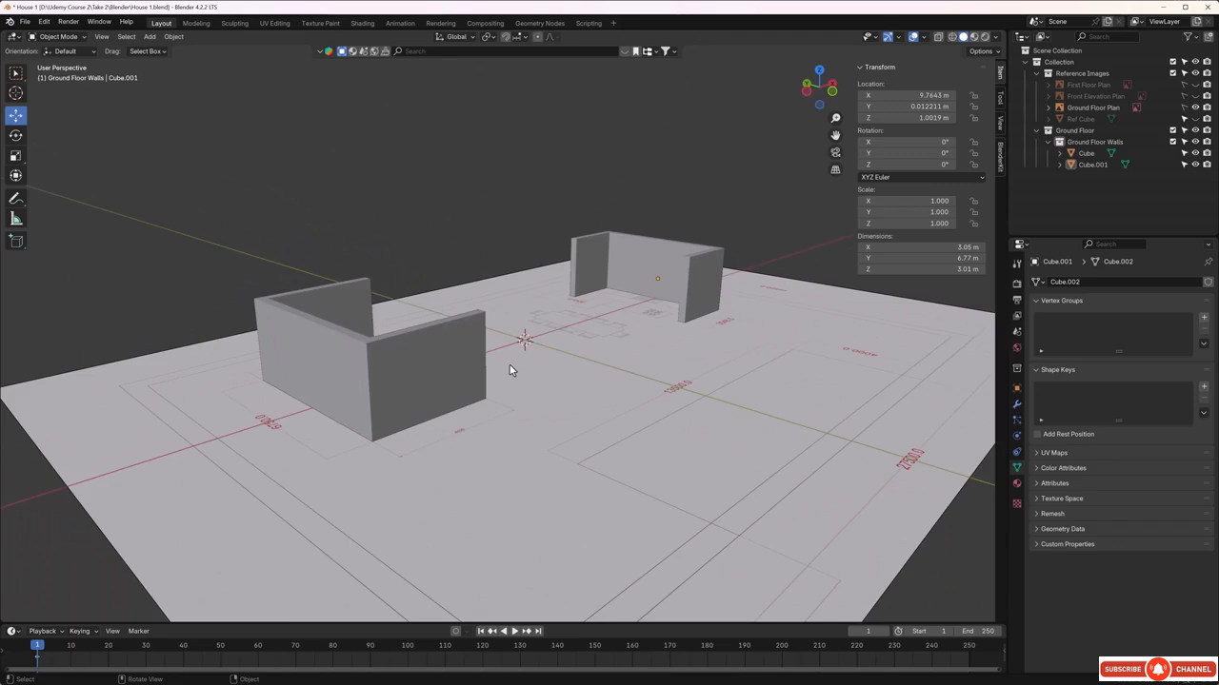
pyautogui.moveTo(509, 371); pyautogui.dragTo(498, 368, button='middle')
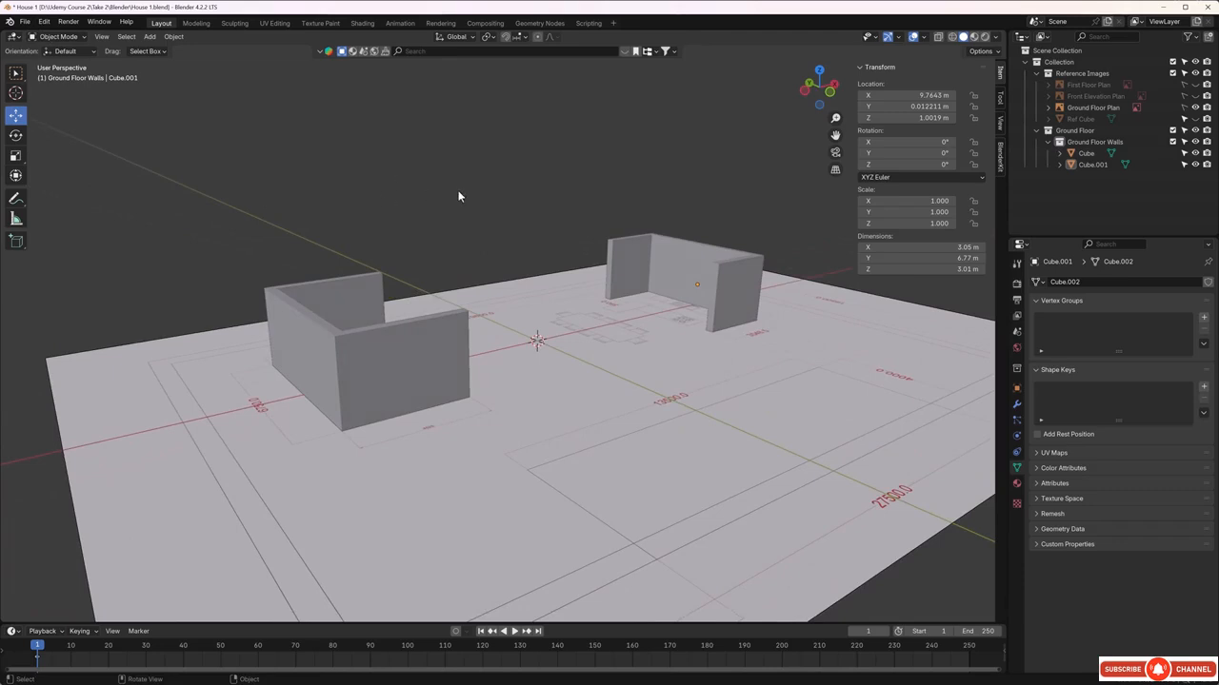
pyautogui.hotkey('ctrl', 's')
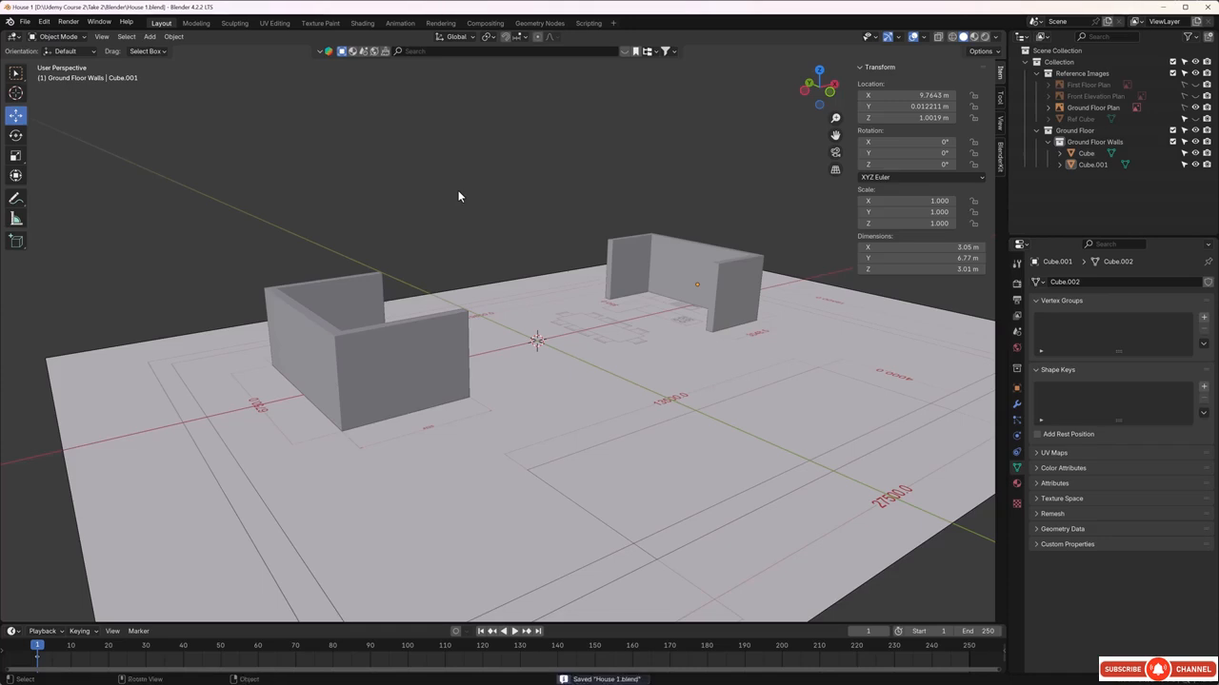